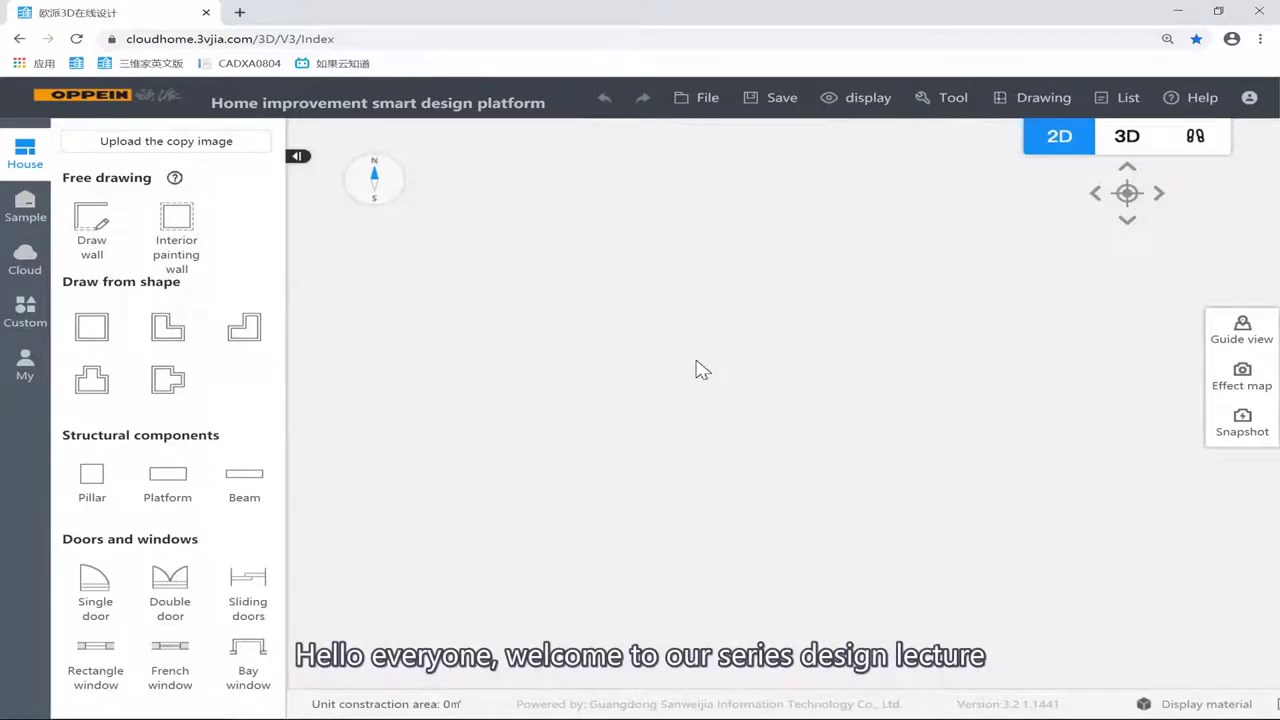
Step: Place a rectangular 8000 × 8000 mm room in the plan and start the whole-house custom kitchen design
mouse_move(92, 327)
mouse_down()
mouse_move(337, 357)
mouse_move(700, 449)
mouse_move(686, 425)
mouse_up()
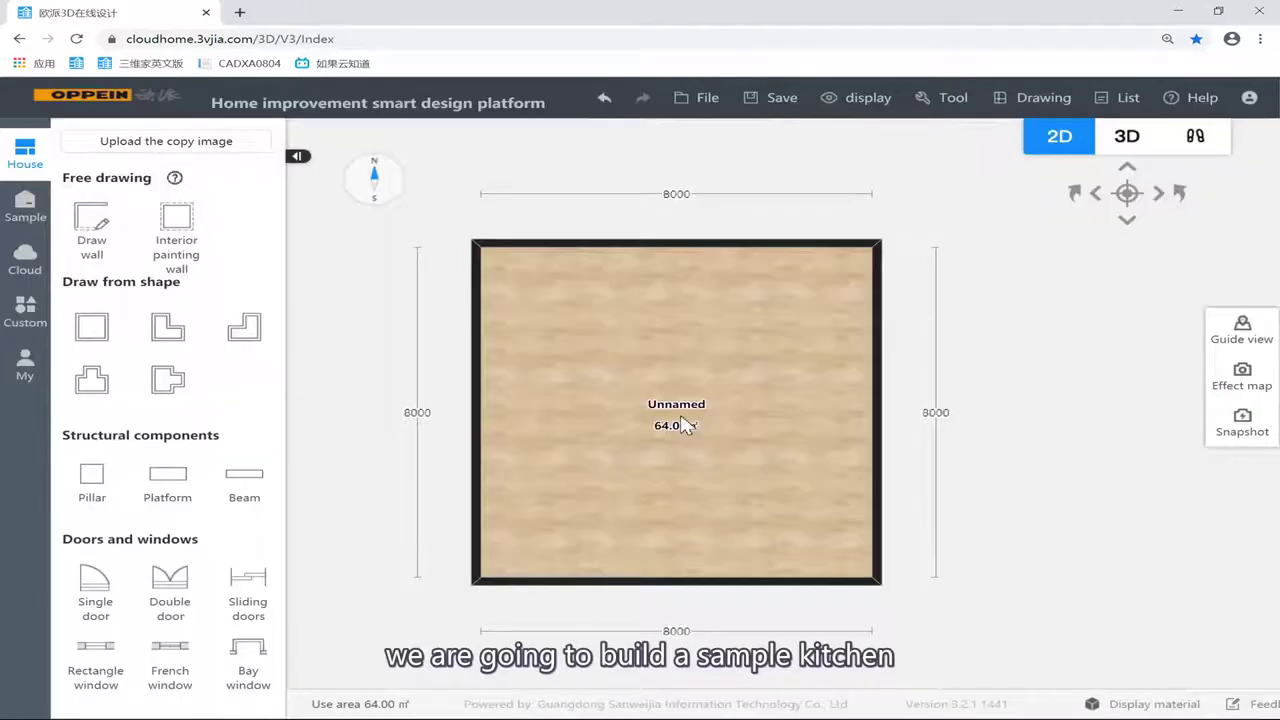
click(20, 318)
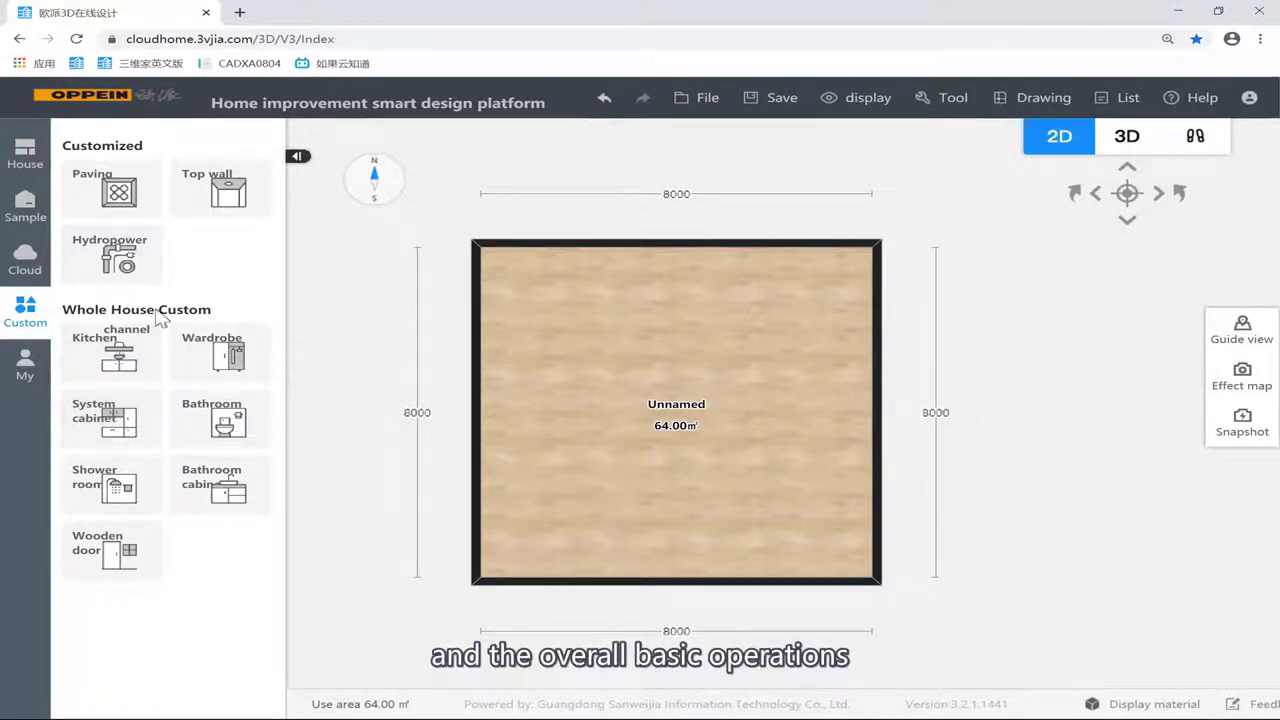
click(131, 345)
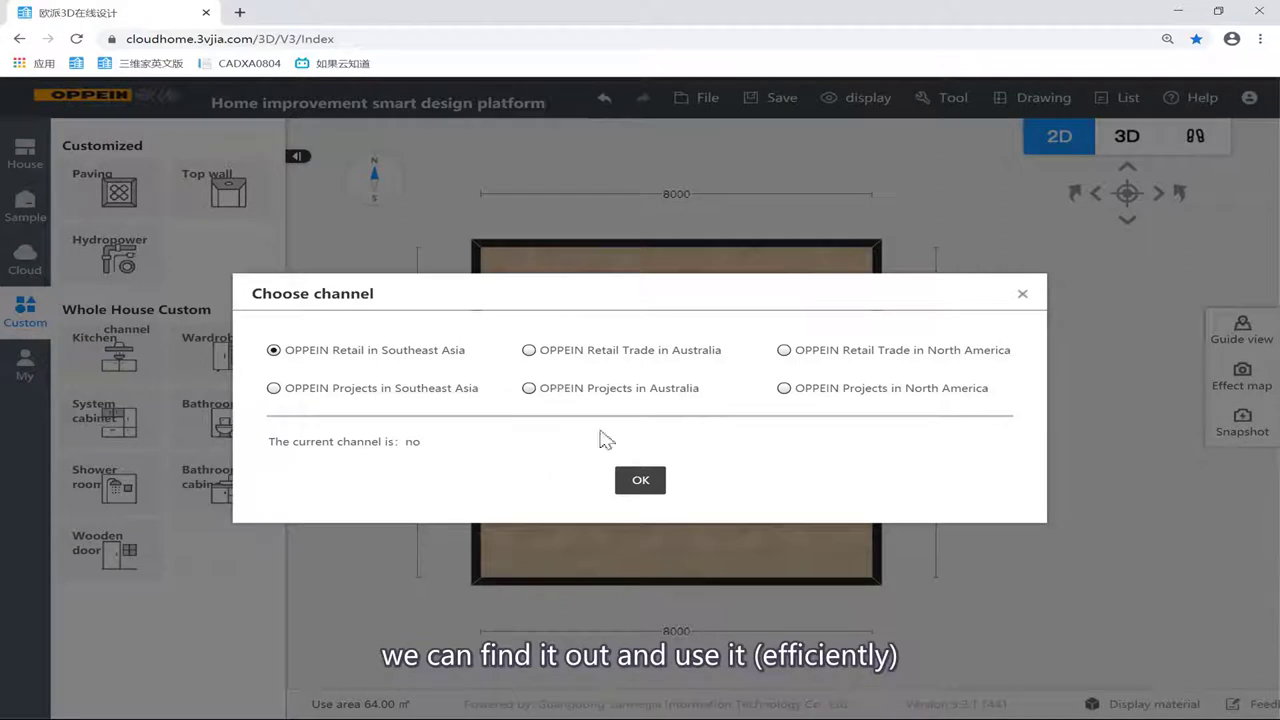
Step: Set the channel to OPPEIN Retail in Southeast Asia and apply the first Customize Style with its default settings
click(634, 482)
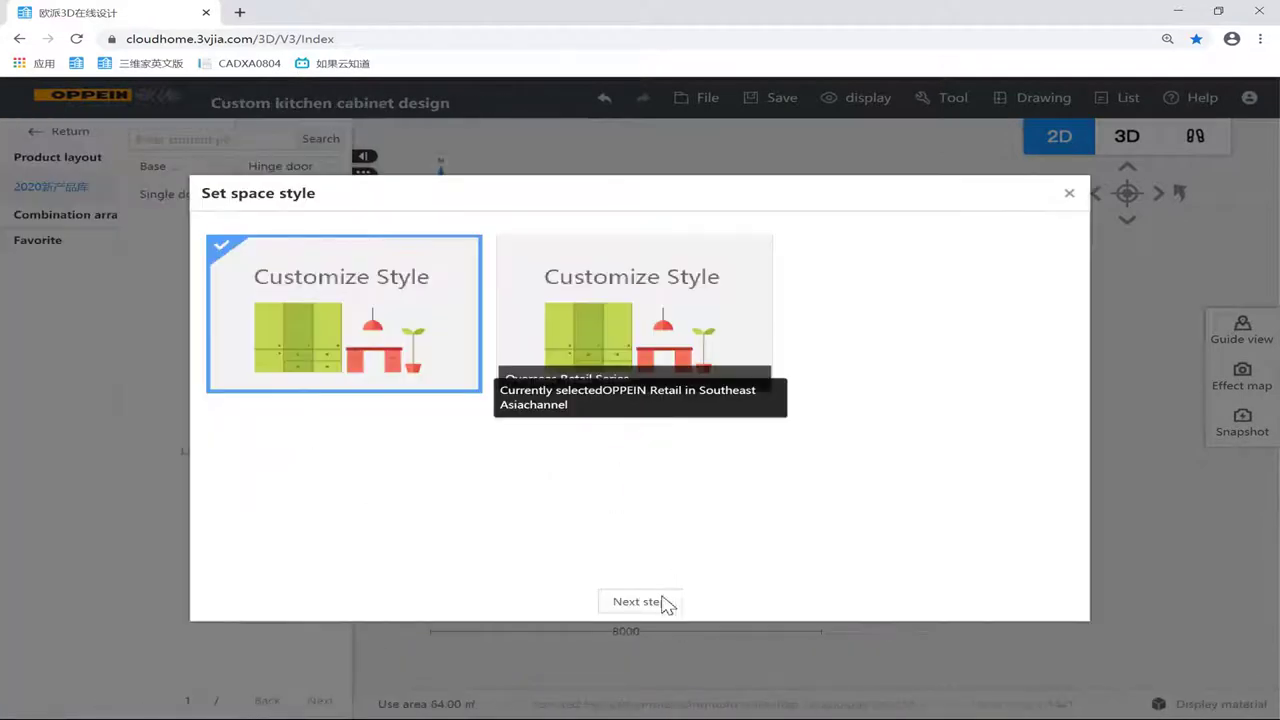
click(640, 605)
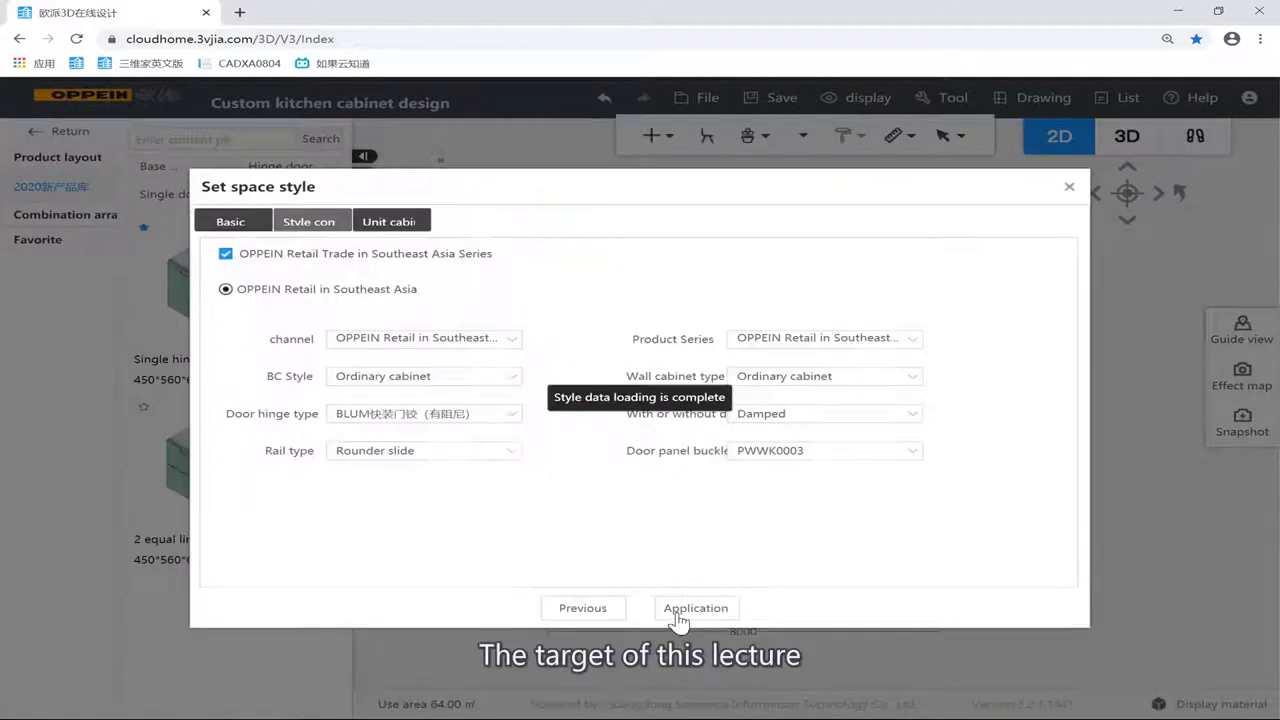
click(690, 530)
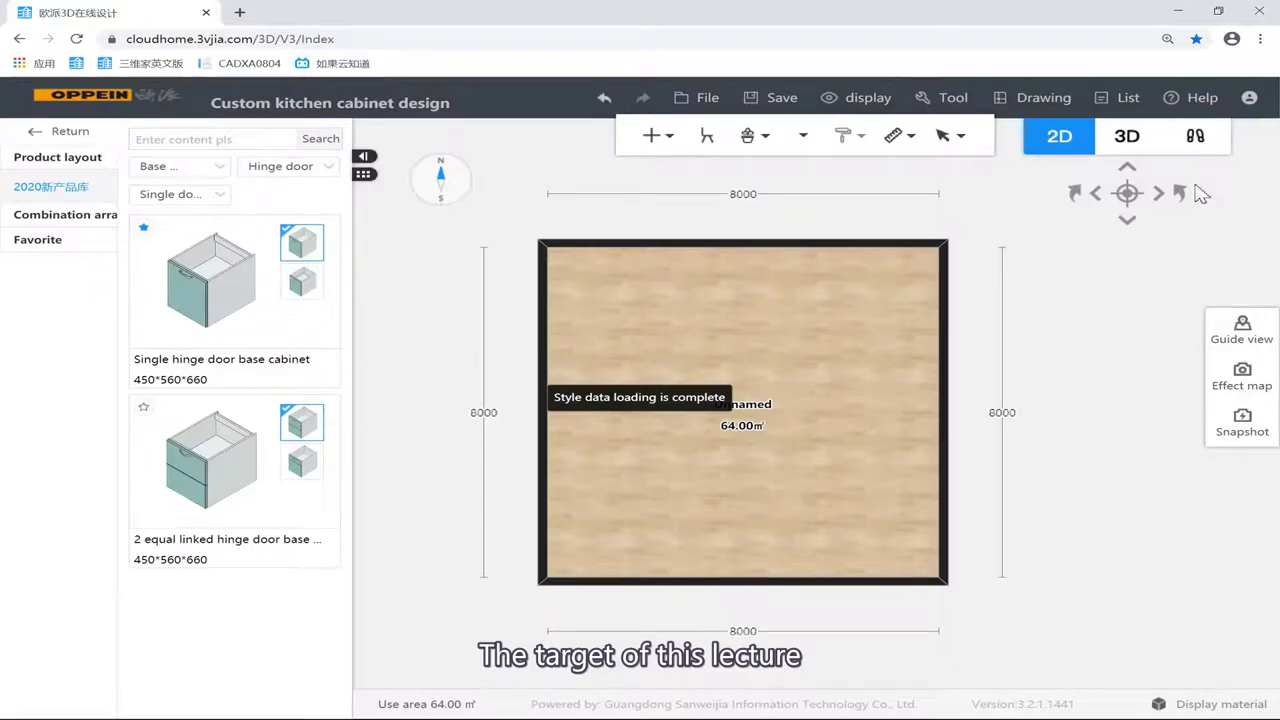
Step: Switch to the walkthrough view and face a blank wall of the room
click(1195, 135)
drag(722, 365, 597, 407)
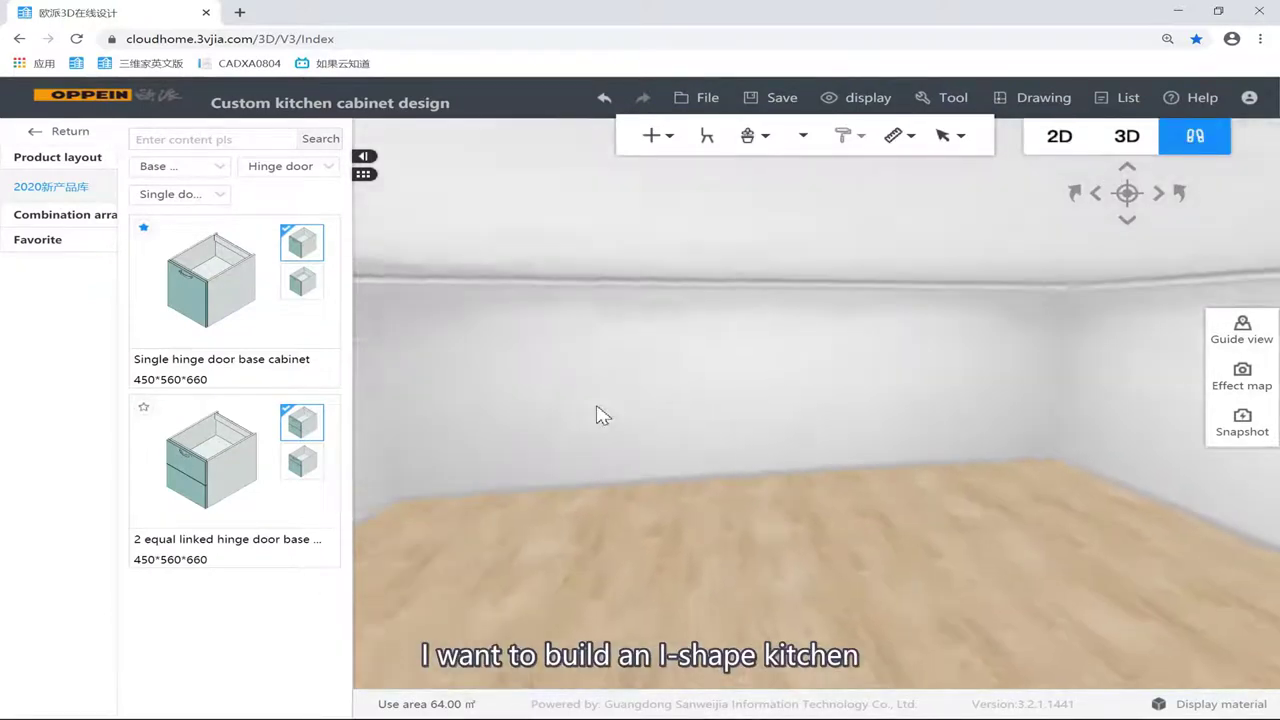
scroll(596, 430, down, 3)
drag(591, 463, 574, 490)
scroll(590, 487, up, 2)
scroll(600, 493, down, 1)
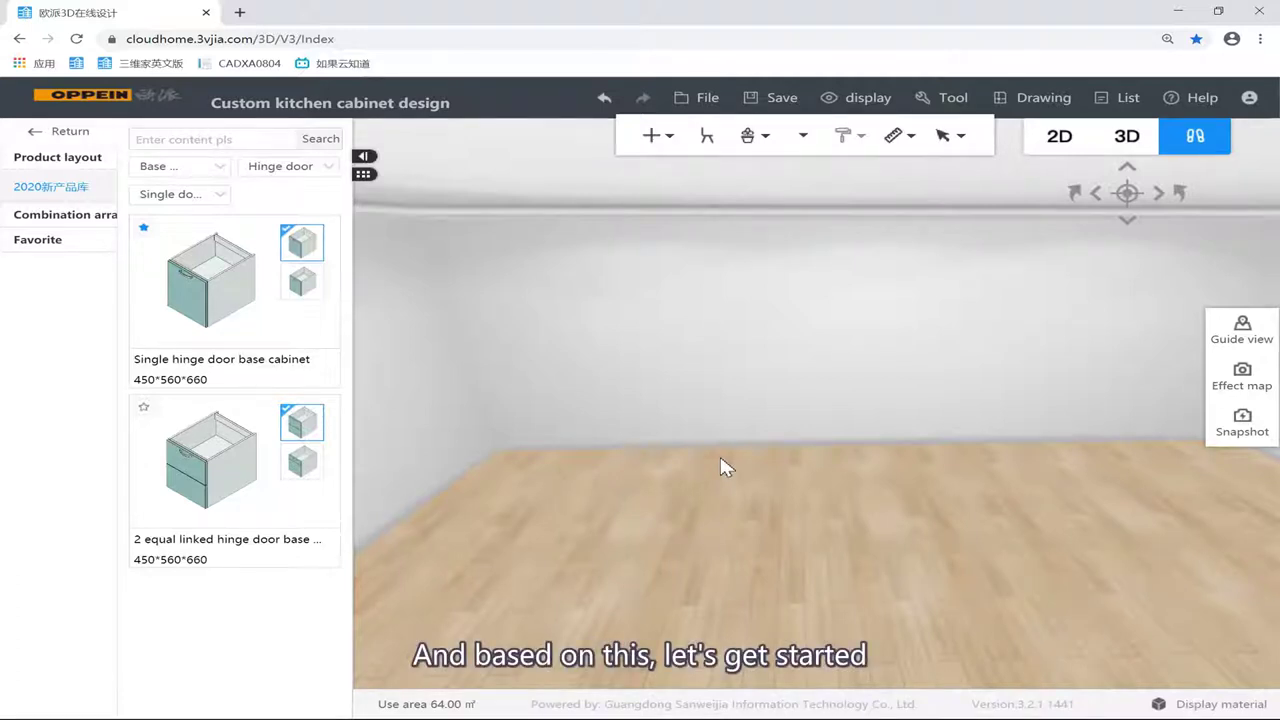
drag(843, 403, 818, 484)
drag(780, 324, 784, 298)
mouse_move(651, 133)
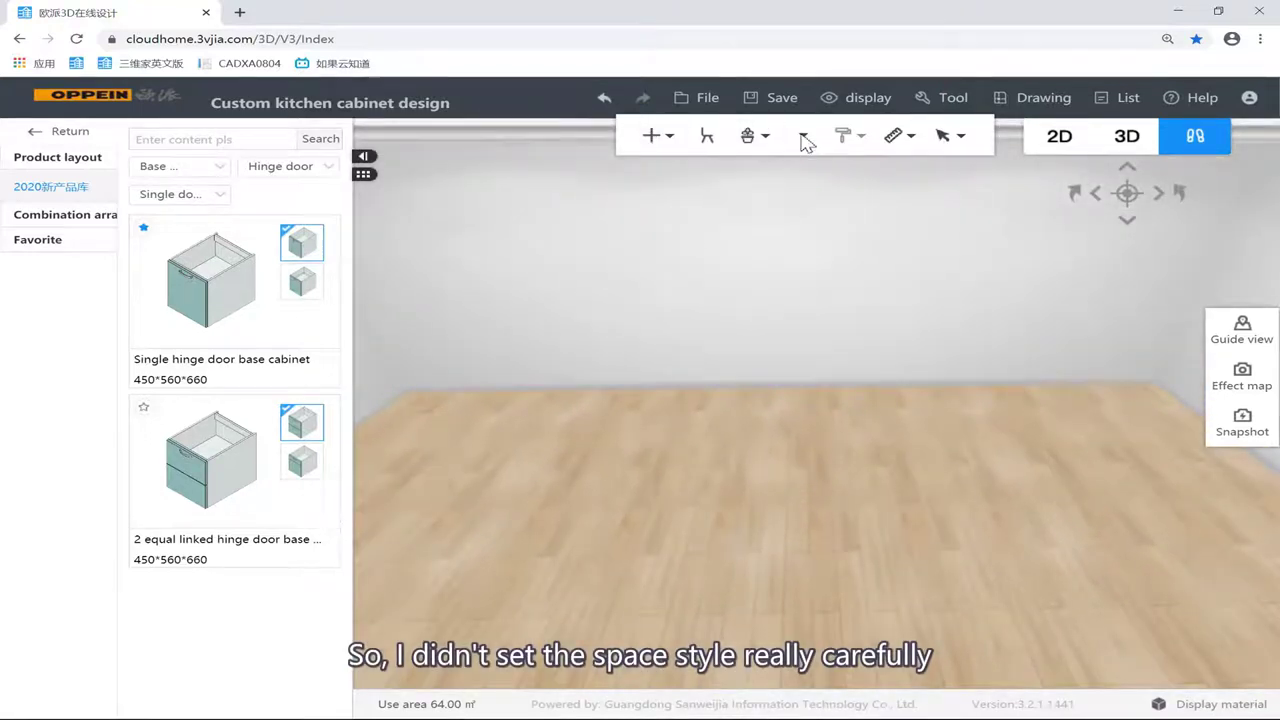
mouse_move(805, 136)
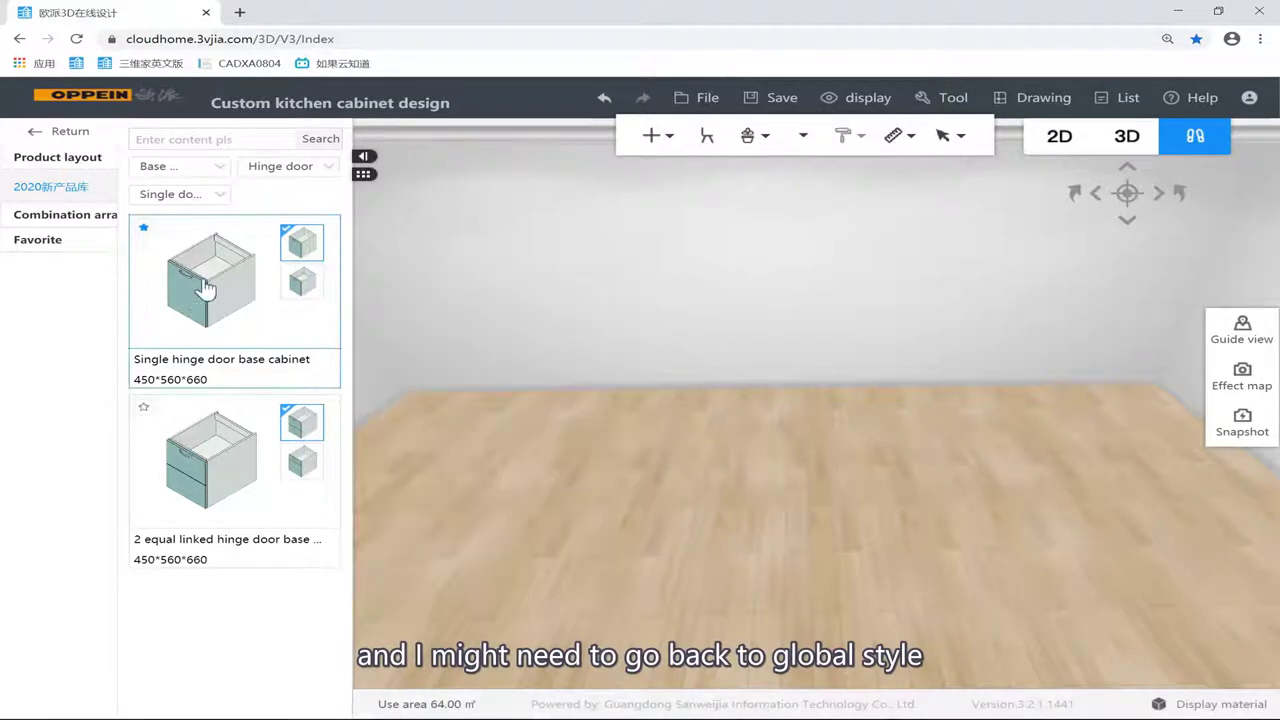
Step: Place a Single door & door high cabinet (450*560*2100) from the high cabinets against the blank wall
click(215, 167)
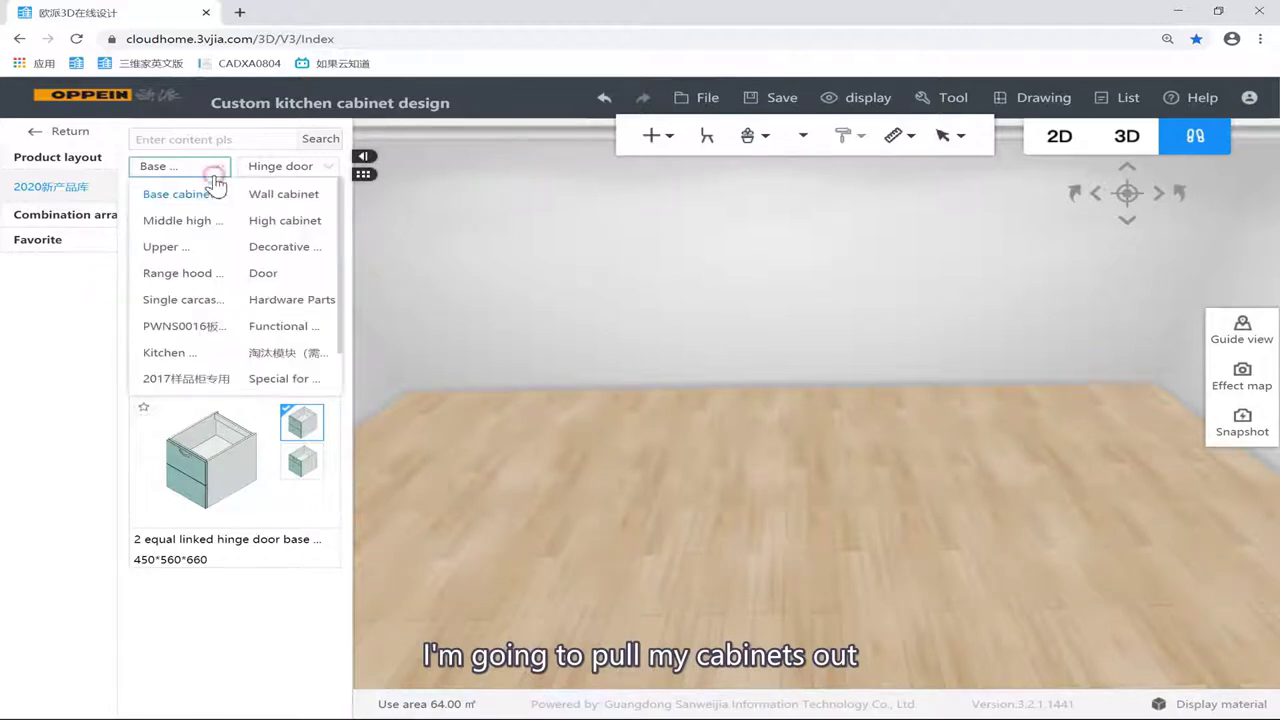
click(258, 222)
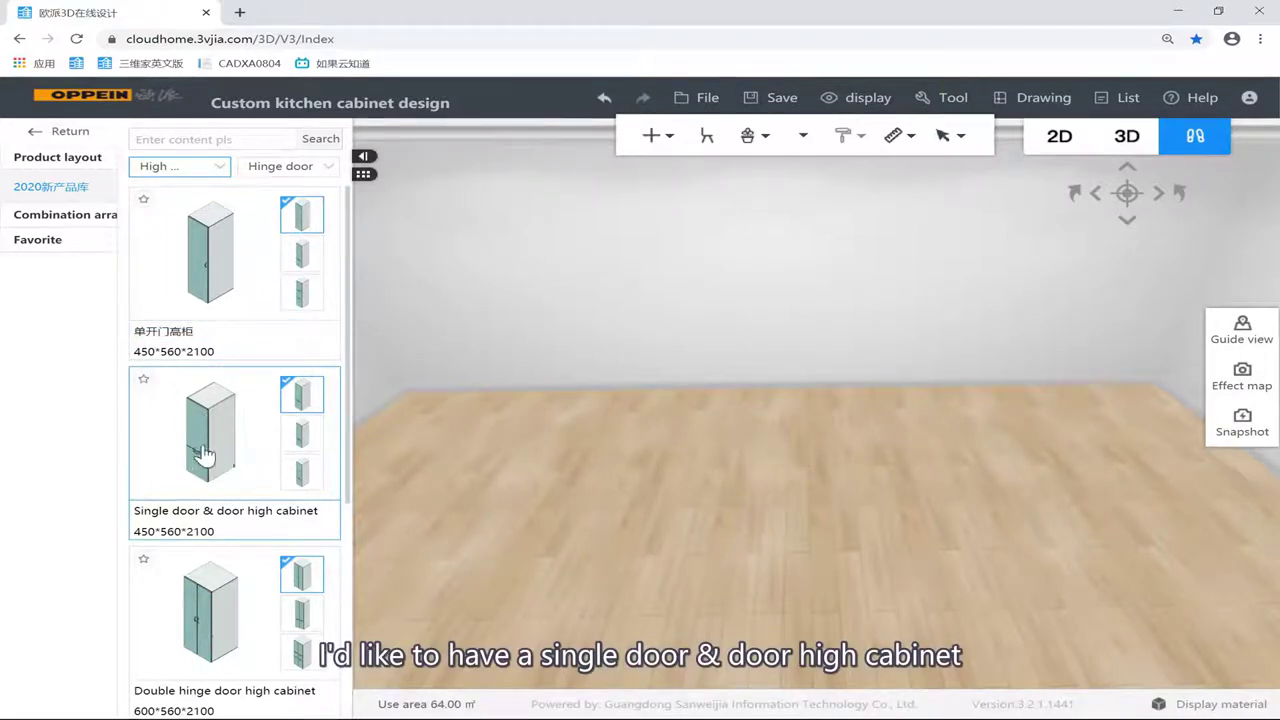
drag(213, 425, 662, 366)
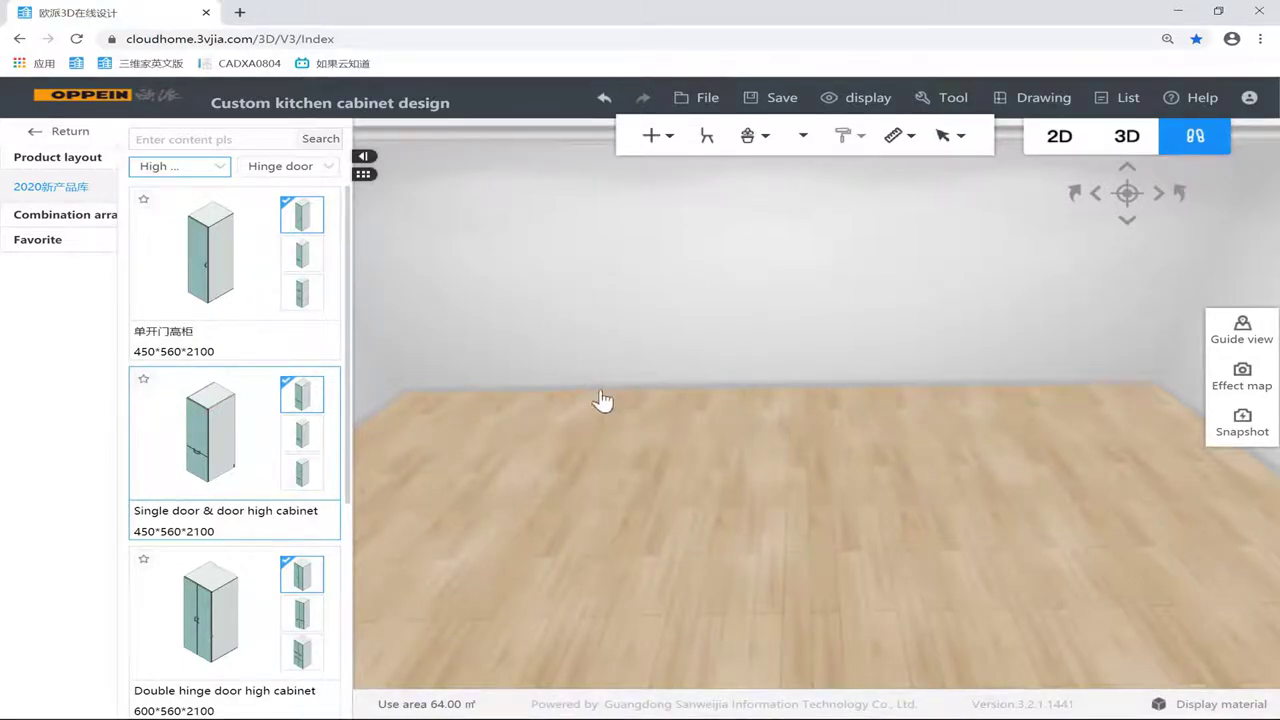
click(660, 357)
click(622, 362)
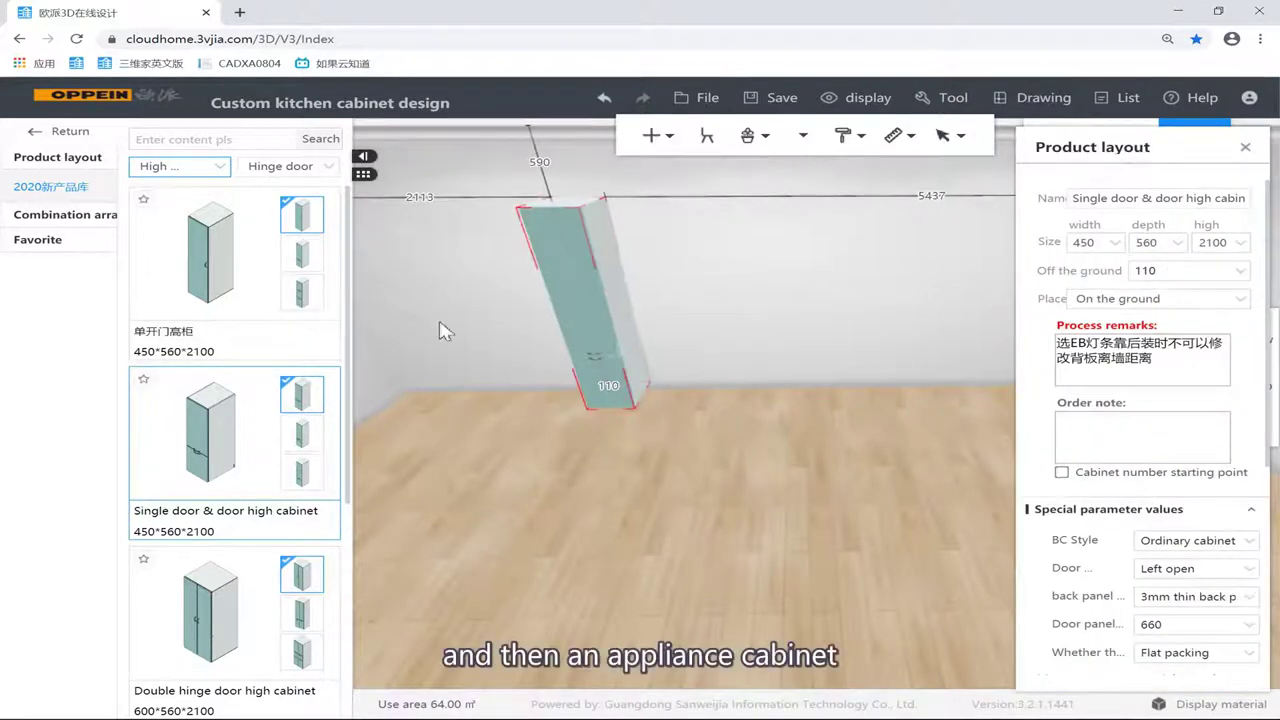
Step: Place the 门+双电器+门高柜 electrical high cabinet (600*560*2100) beside the single-door high cabinet
click(285, 166)
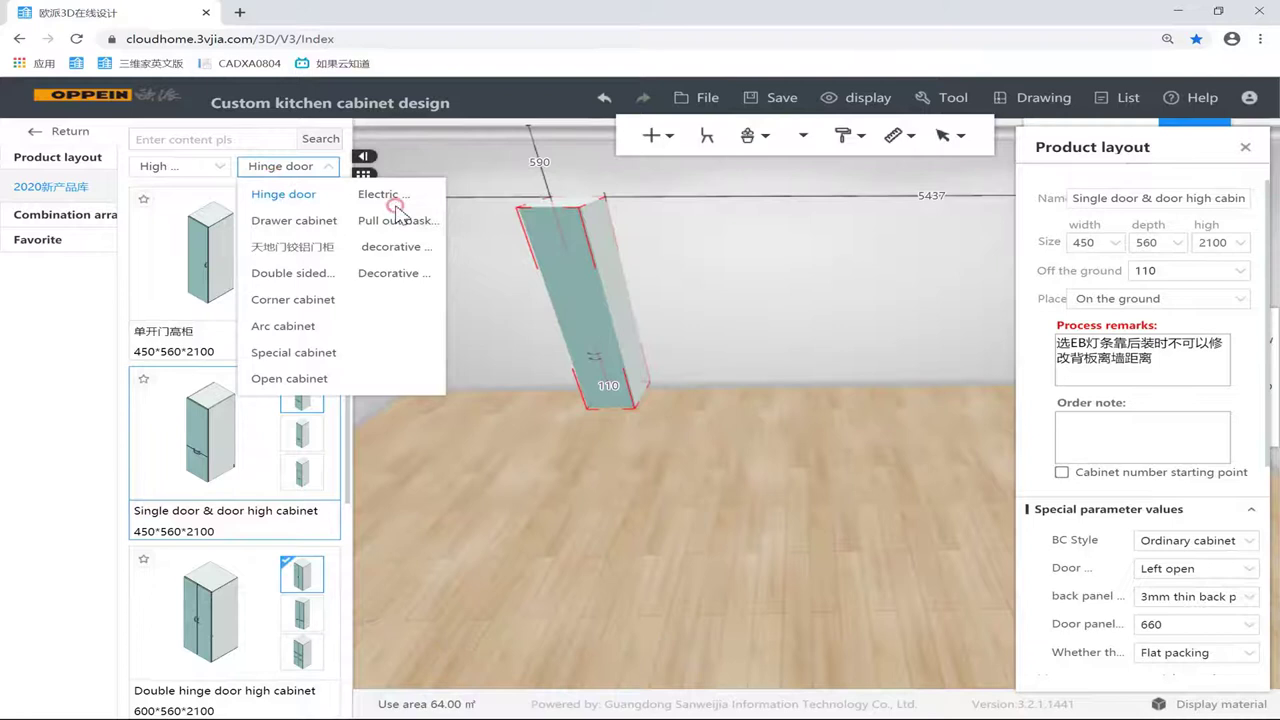
click(385, 195)
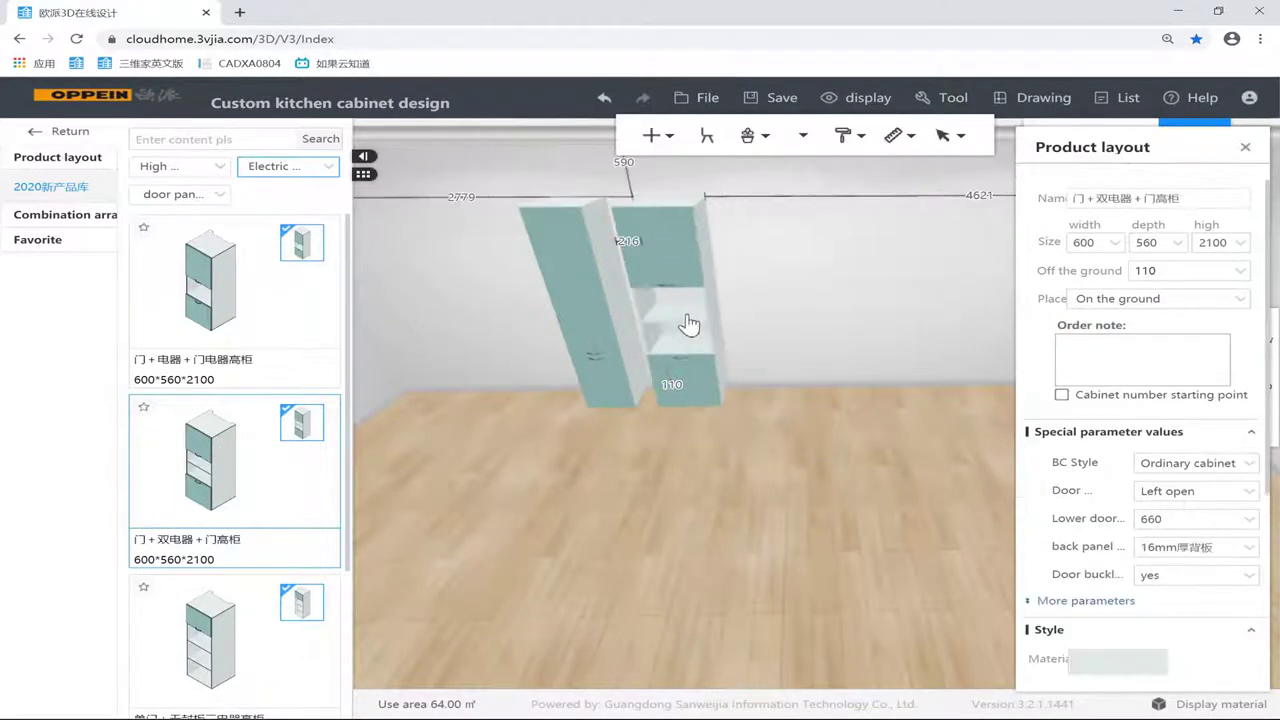
click(793, 330)
Step: Set the single-door high cabinet's width to 600 mm
drag(815, 322, 608, 251)
click(634, 263)
double_click(1093, 250)
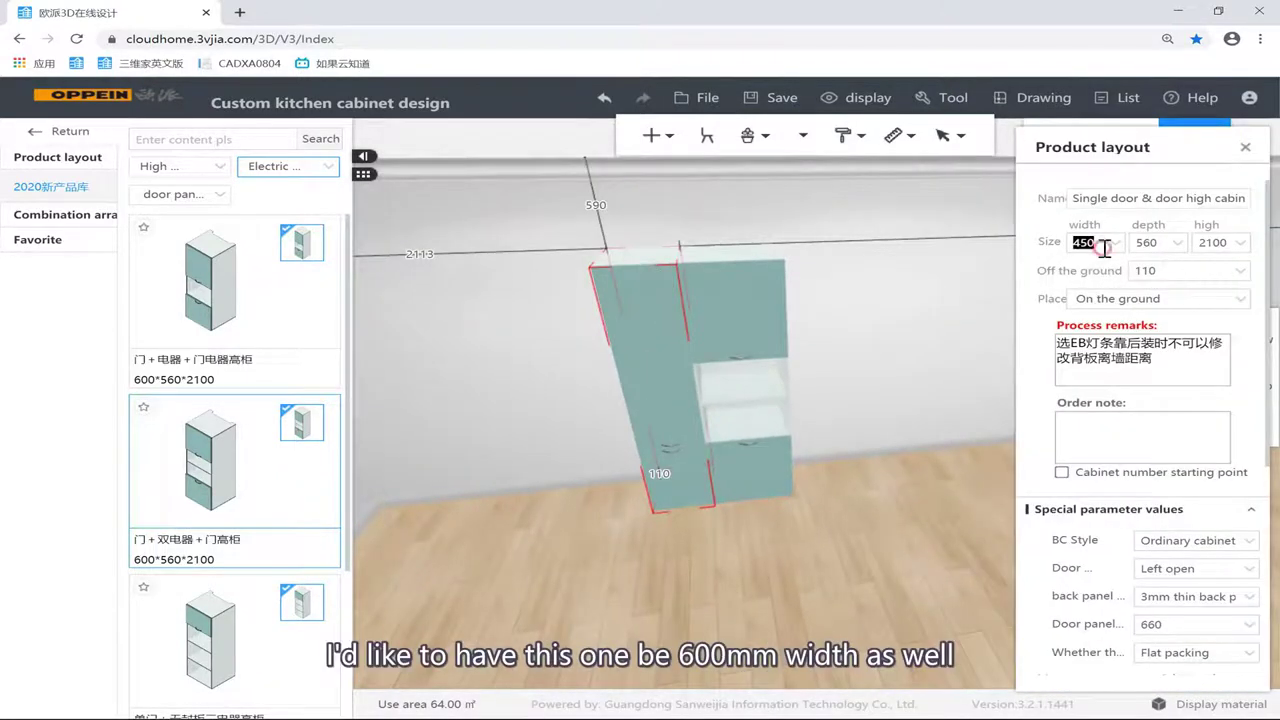
text(600)
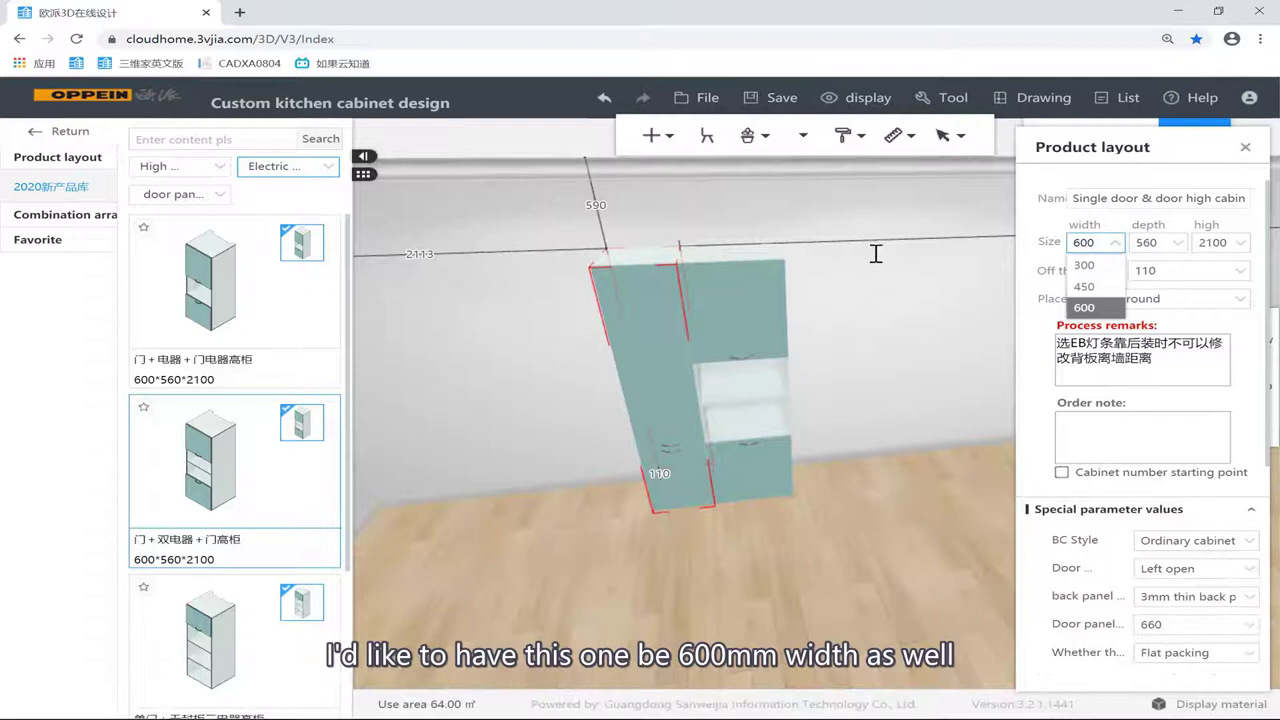
key(Return)
Step: Move the appliance high cabinet so it sits flush beside the widened single-door high cabinet
click(860, 302)
click(771, 252)
mouse_move(749, 252)
mouse_down()
mouse_move(835, 250)
mouse_move(735, 258)
mouse_up()
Step: Attach a High cabinet fake door from the decorative side fake doors to the outer side of the single-door high cabinet
drag(814, 214, 985, 236)
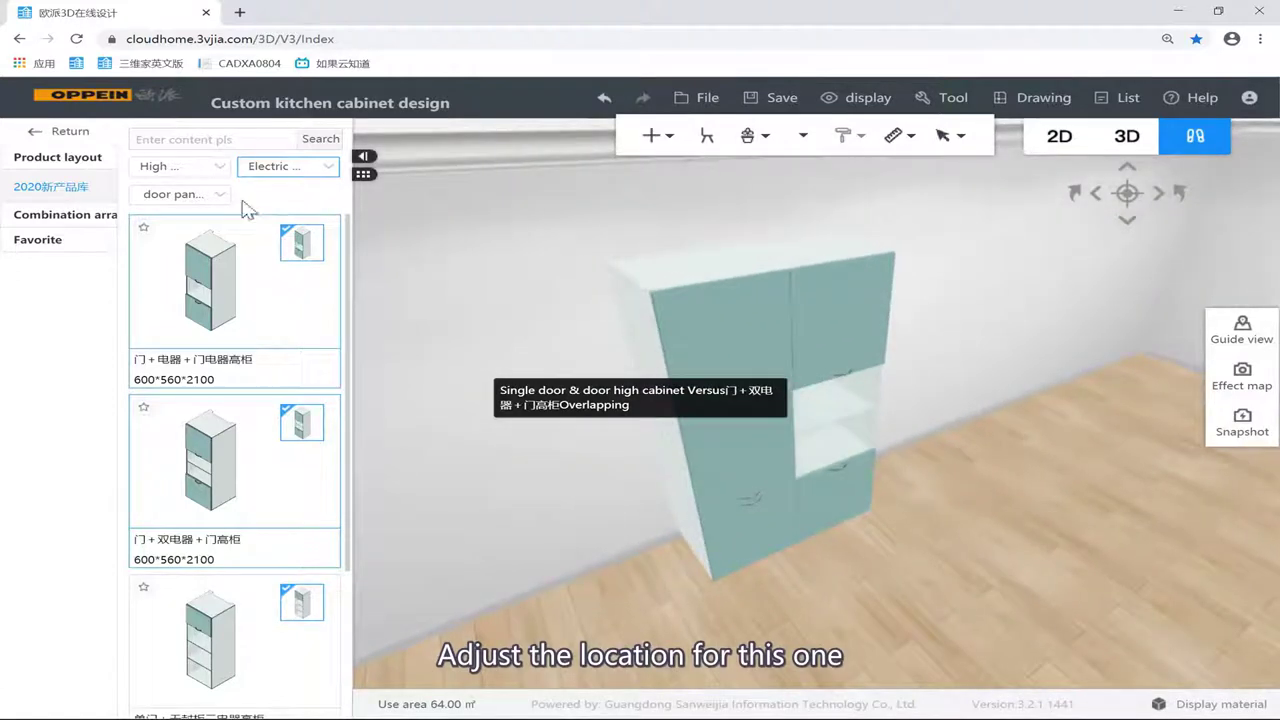
click(185, 170)
click(272, 238)
click(288, 170)
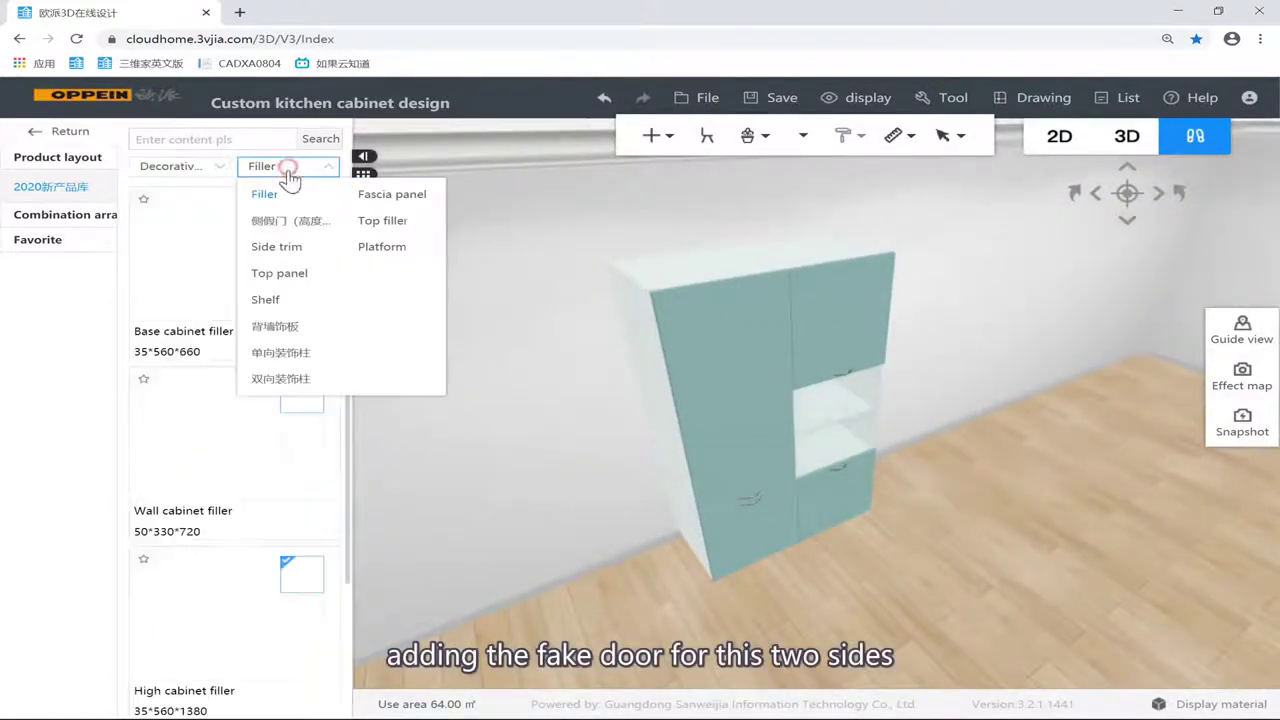
click(288, 235)
click(223, 600)
click(651, 334)
click(813, 237)
Step: Attach a second High cabinet fake door to the outer side of the appliance high cabinet
right_drag(766, 191, 440, 215)
click(194, 617)
click(748, 422)
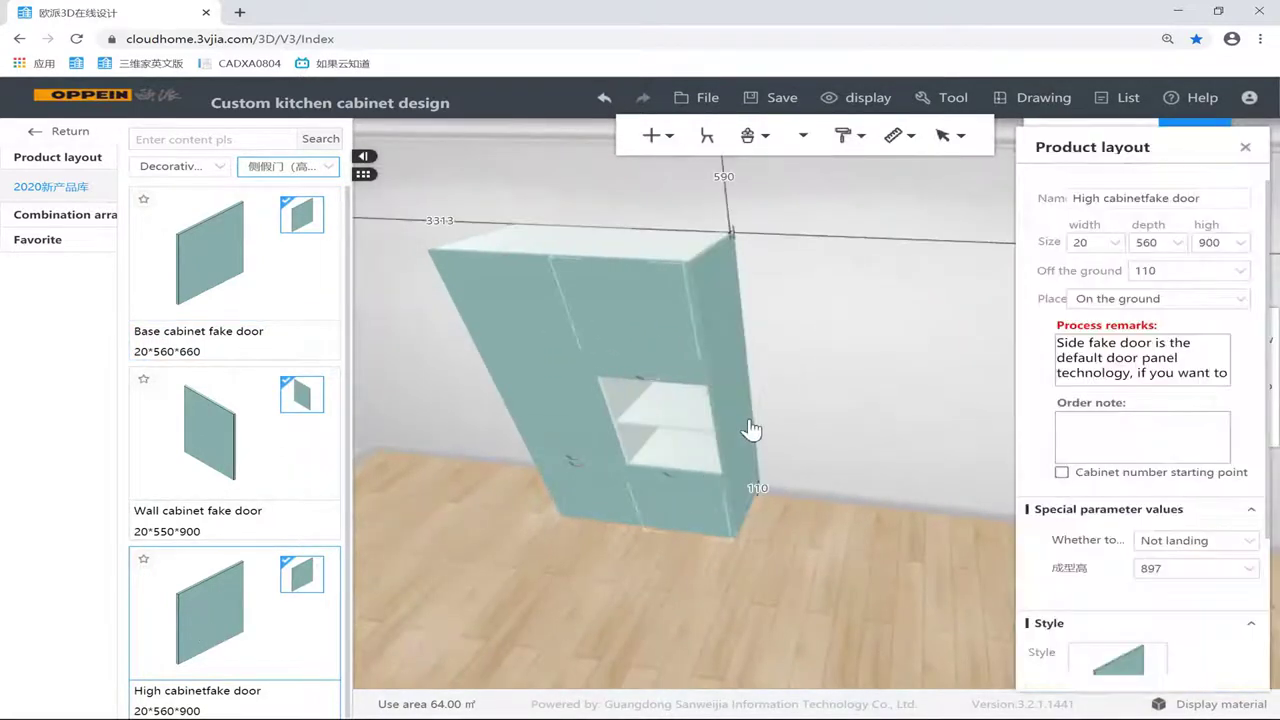
Step: Enlarge the room in the 2D plan by moving a wall outward, and return to the walkthrough view
drag(857, 466, 560, 257)
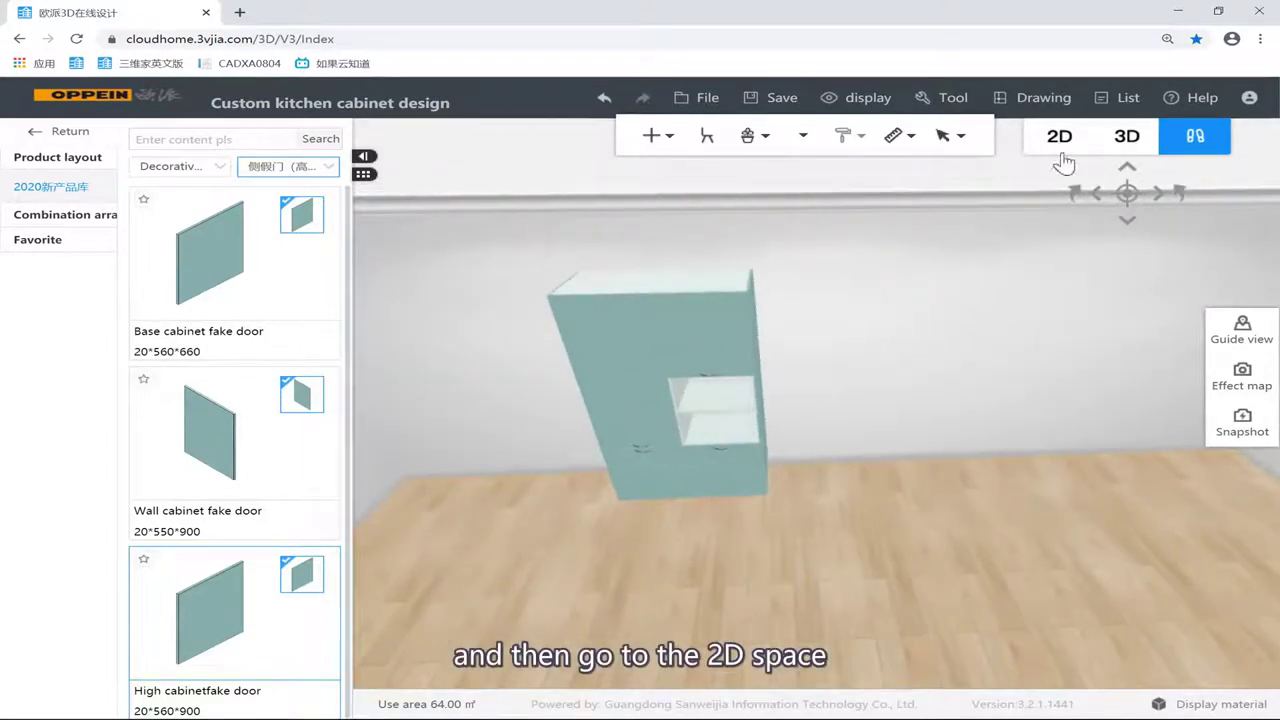
click(1060, 136)
drag(693, 212, 693, 155)
click(703, 274)
click(1195, 136)
Step: Set the single-door high cabinet's door panel height to 720 mm
drag(968, 326, 894, 346)
right_drag(877, 334, 880, 308)
drag(880, 308, 668, 318)
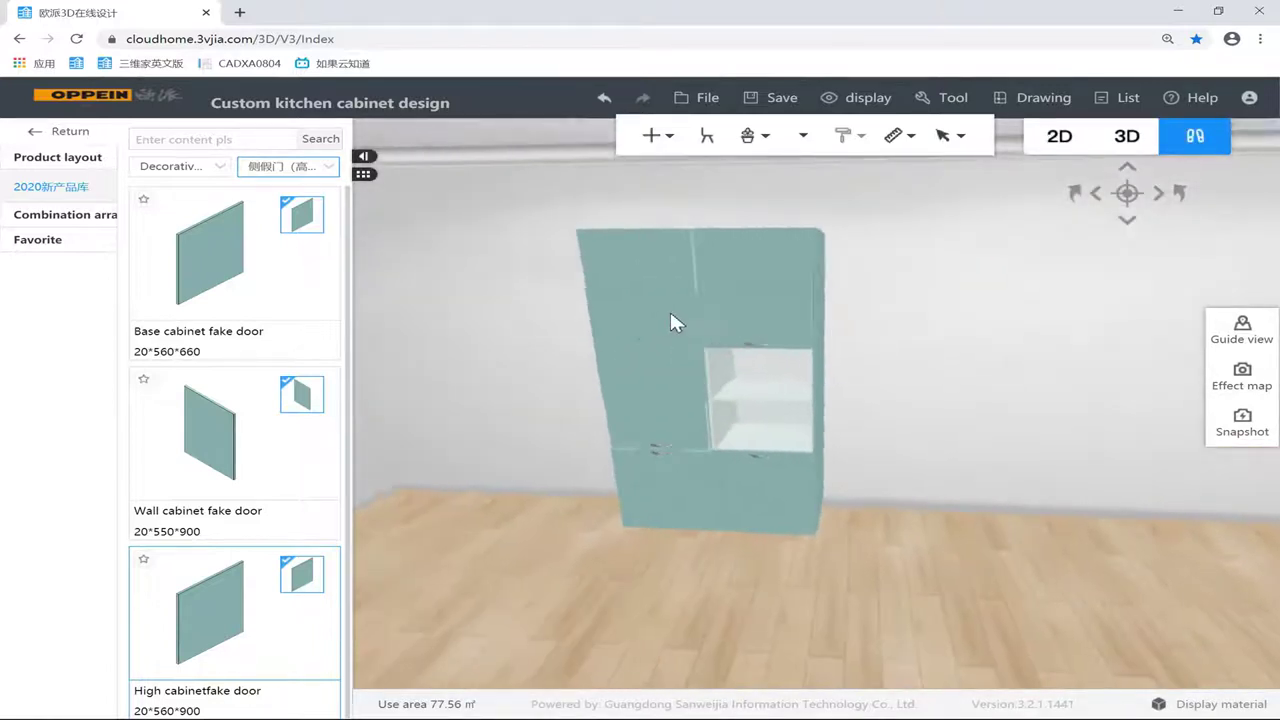
click(669, 312)
click(666, 455)
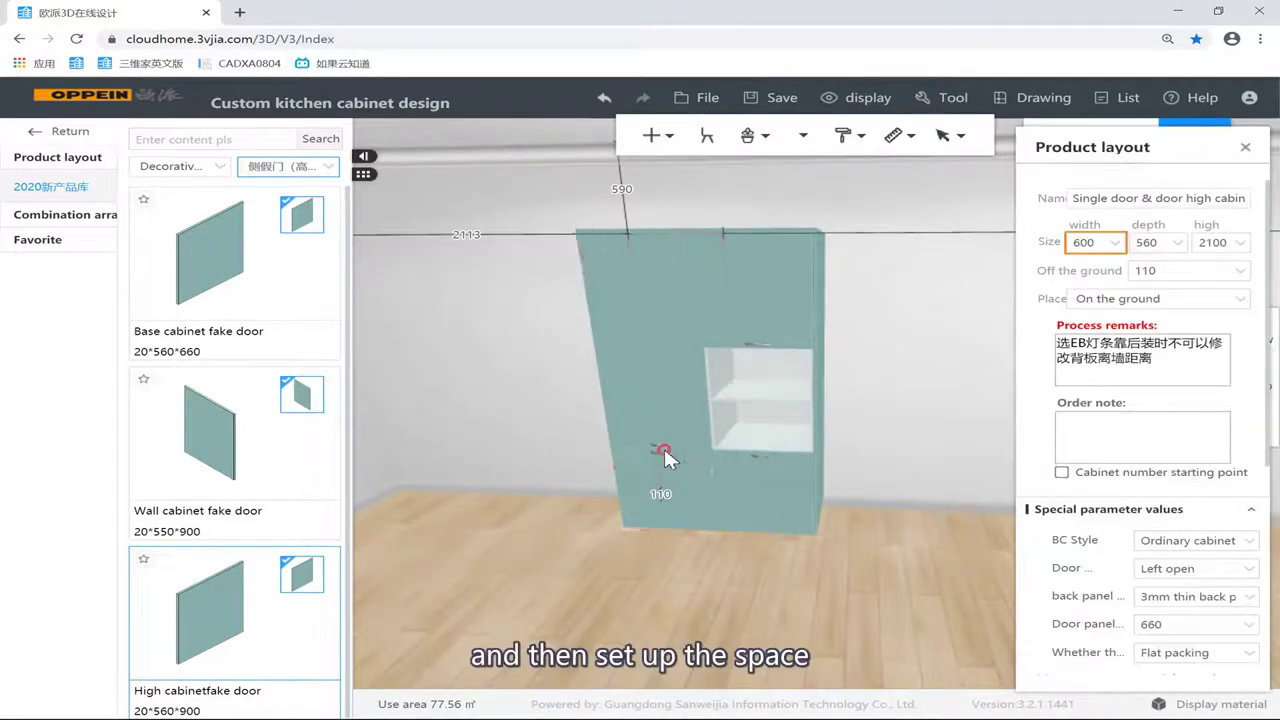
double_click(1175, 624)
text(720)
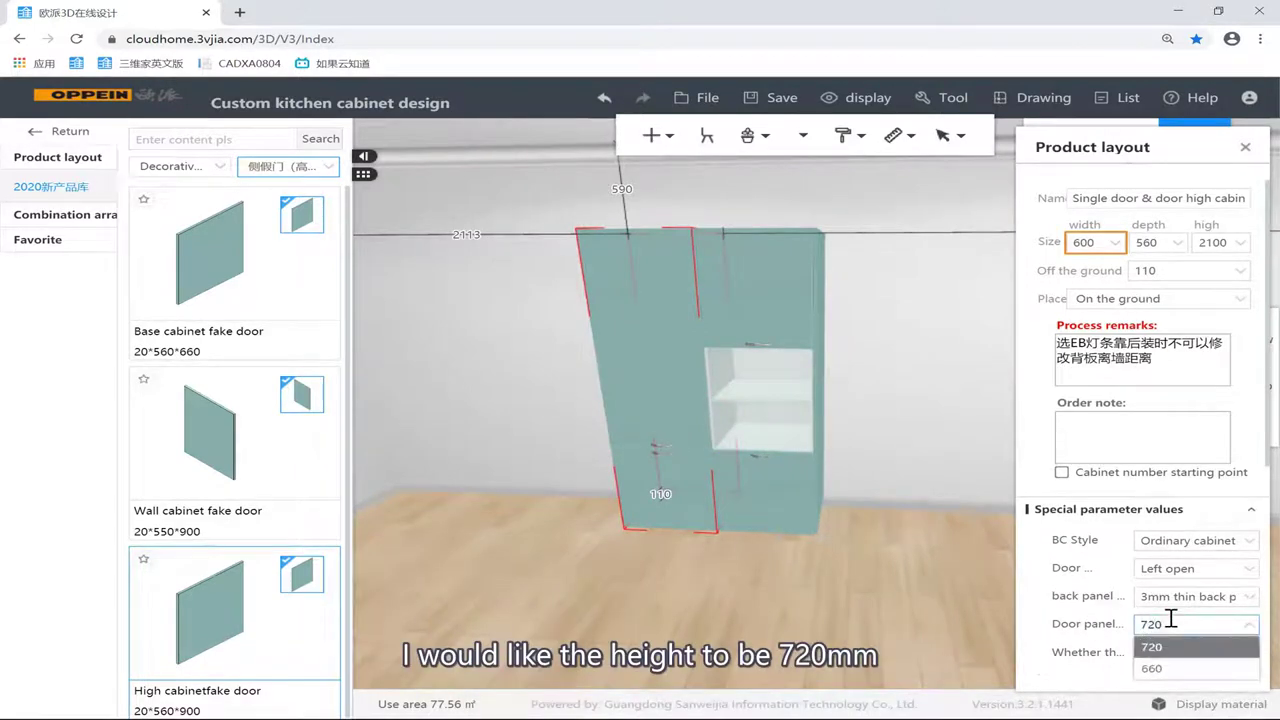
key(Return)
Step: Set the appliance high cabinet's lower door height to 720 mm
click(787, 434)
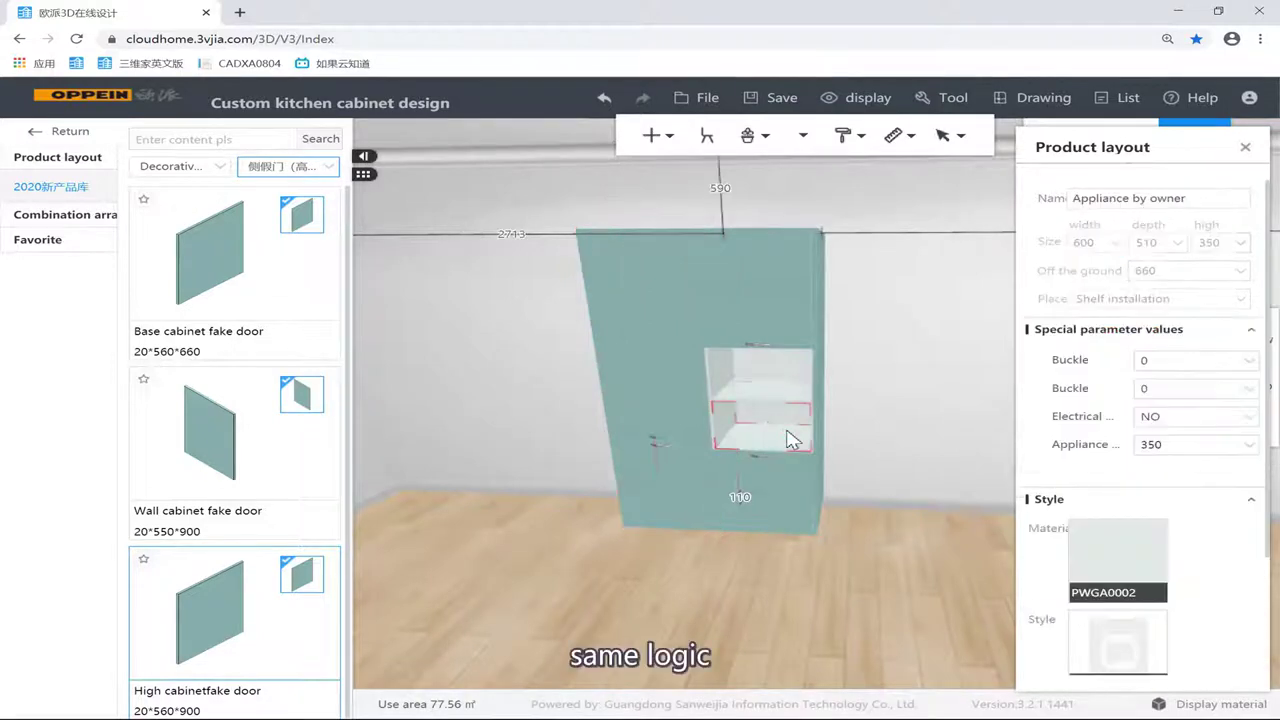
click(775, 465)
click(1179, 516)
text(720)
key(Return)
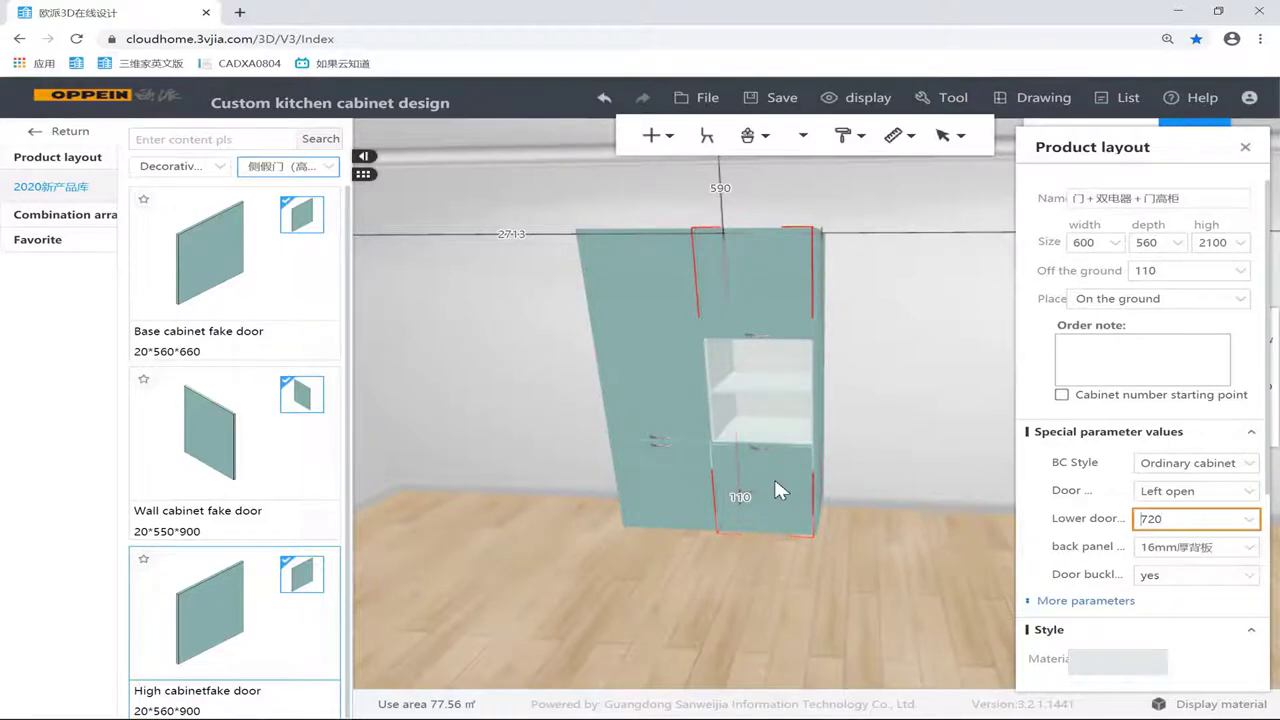
click(880, 465)
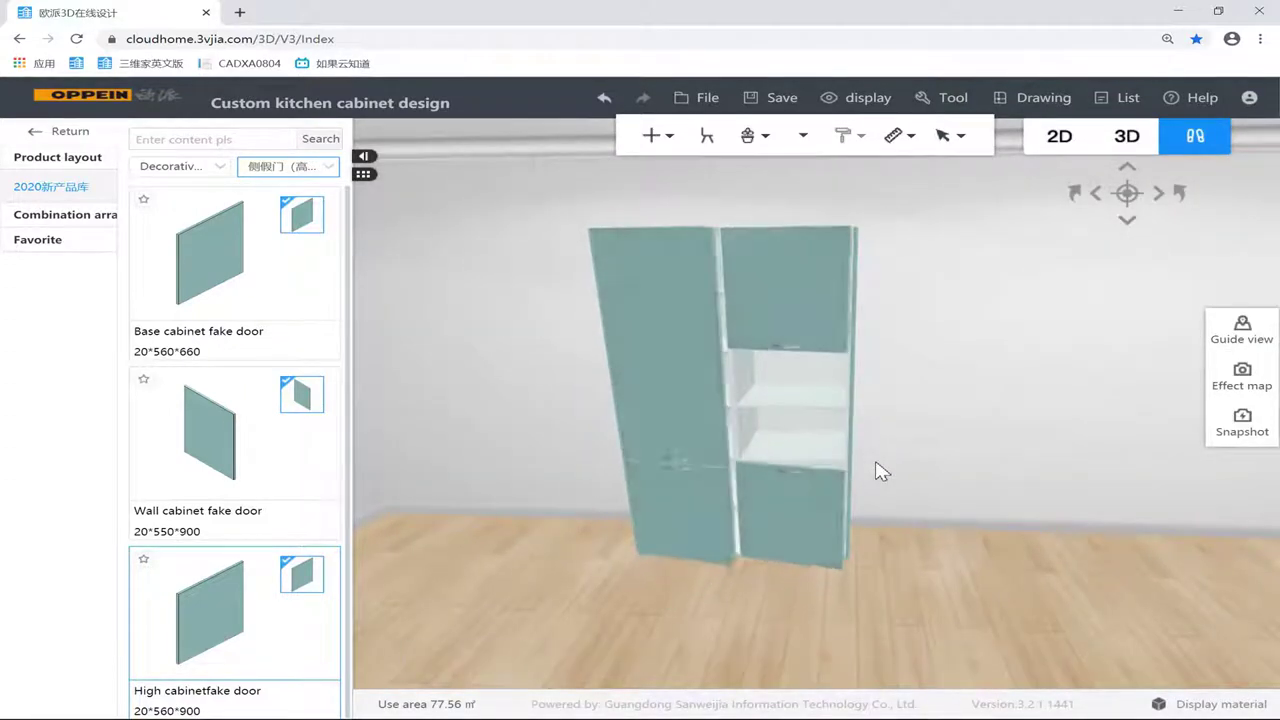
Step: Place a Single hinge door base cabinet (450*560*660) against the wall, flush with the appliance cabinet's fake door
drag(1006, 388, 1030, 404)
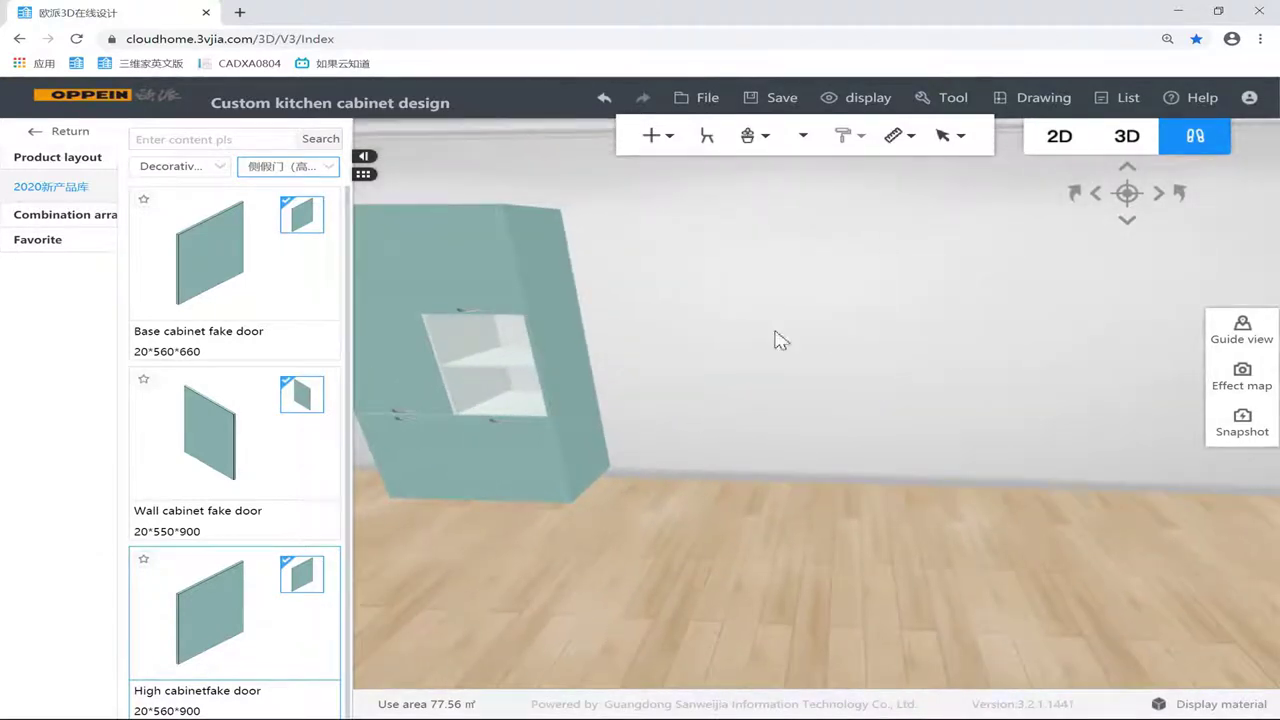
click(215, 166)
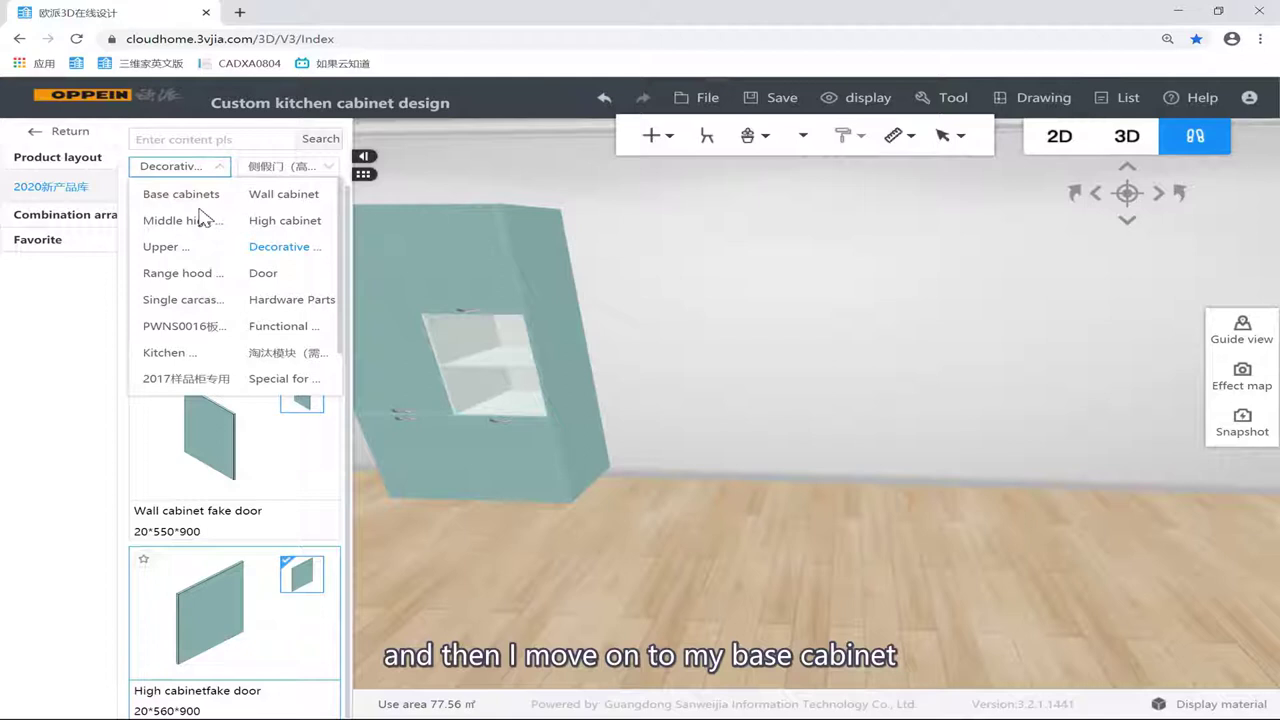
click(208, 196)
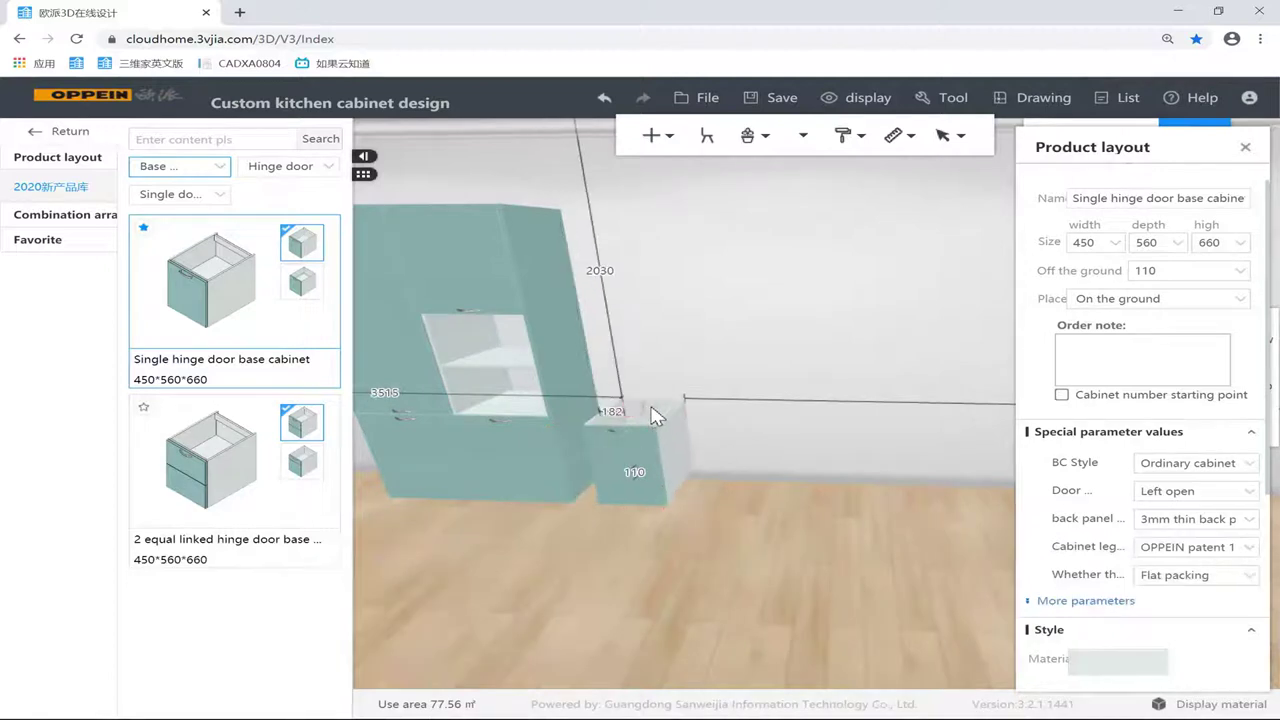
click(620, 411)
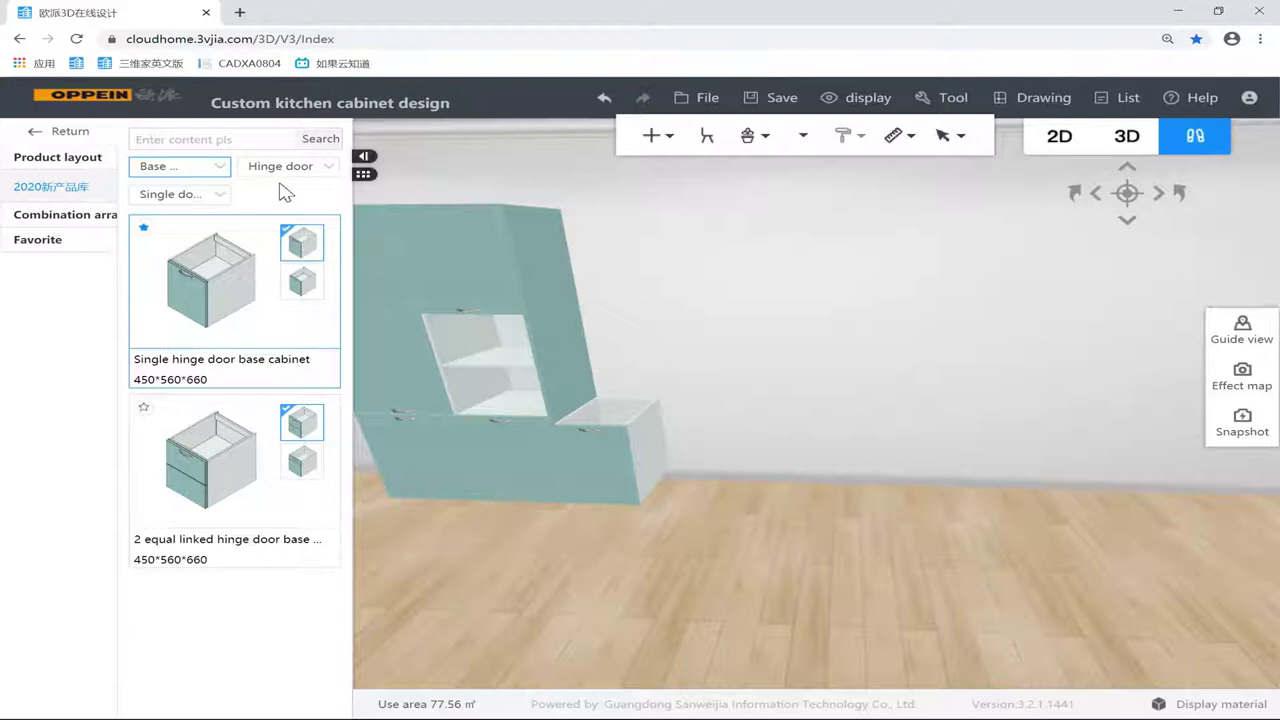
Step: Place a Double door sink cabinet (900*560*660) against the wall beside the single hinge door base cabinet
click(280, 168)
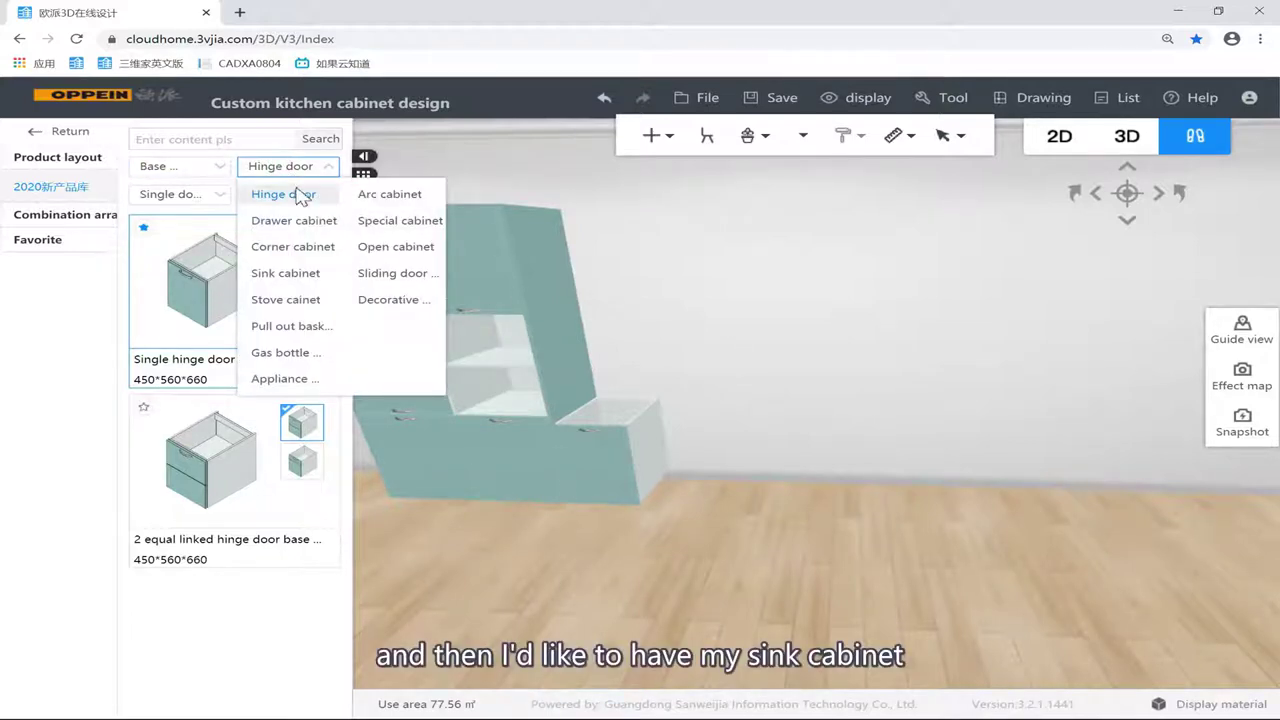
click(648, 338)
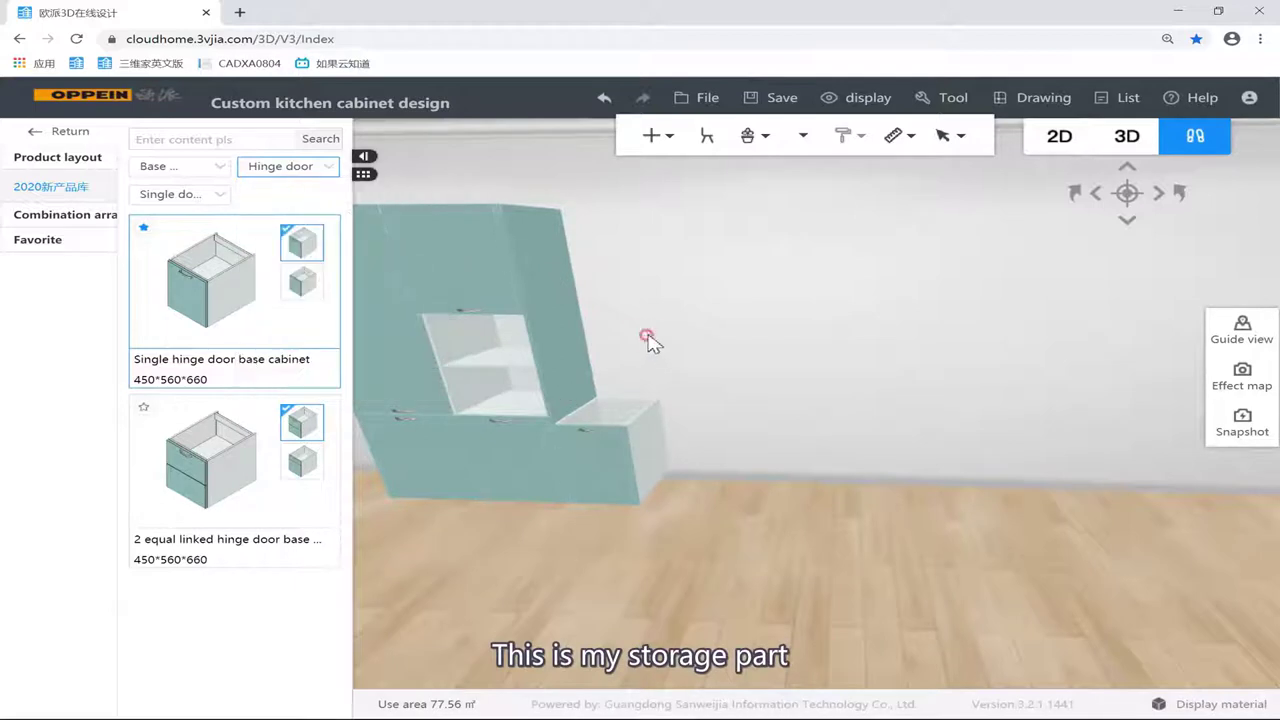
click(336, 167)
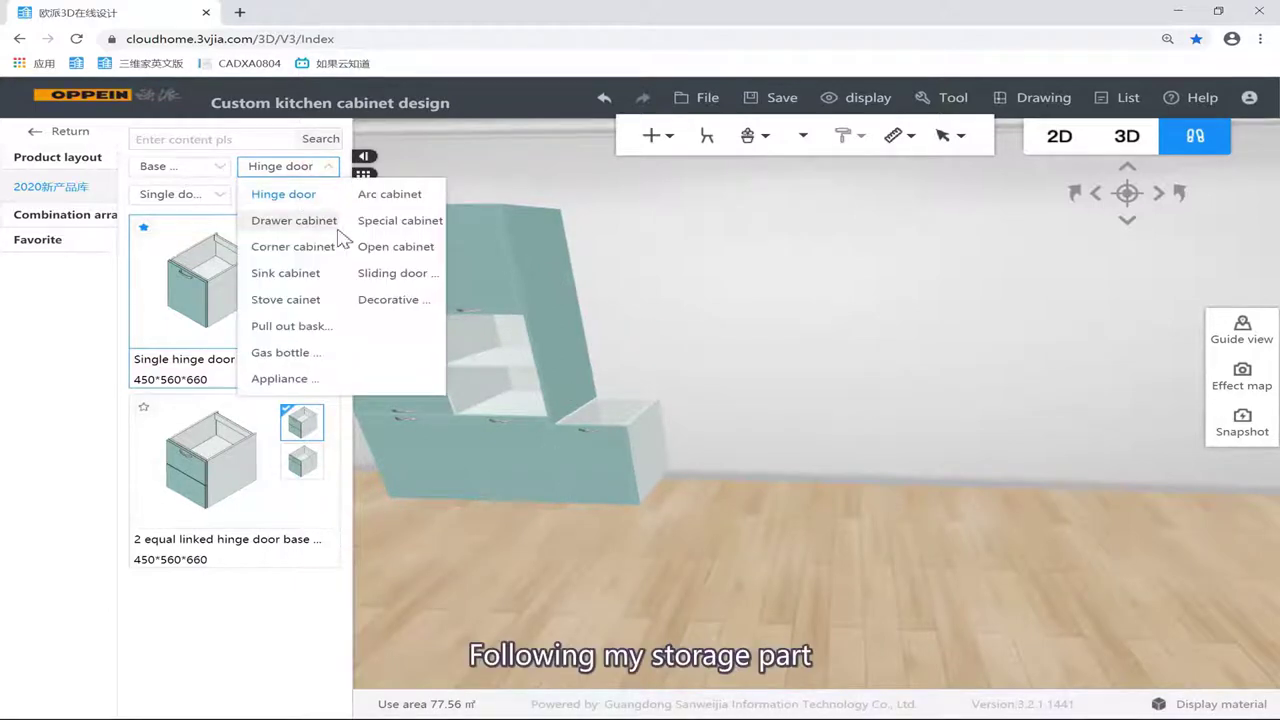
click(280, 284)
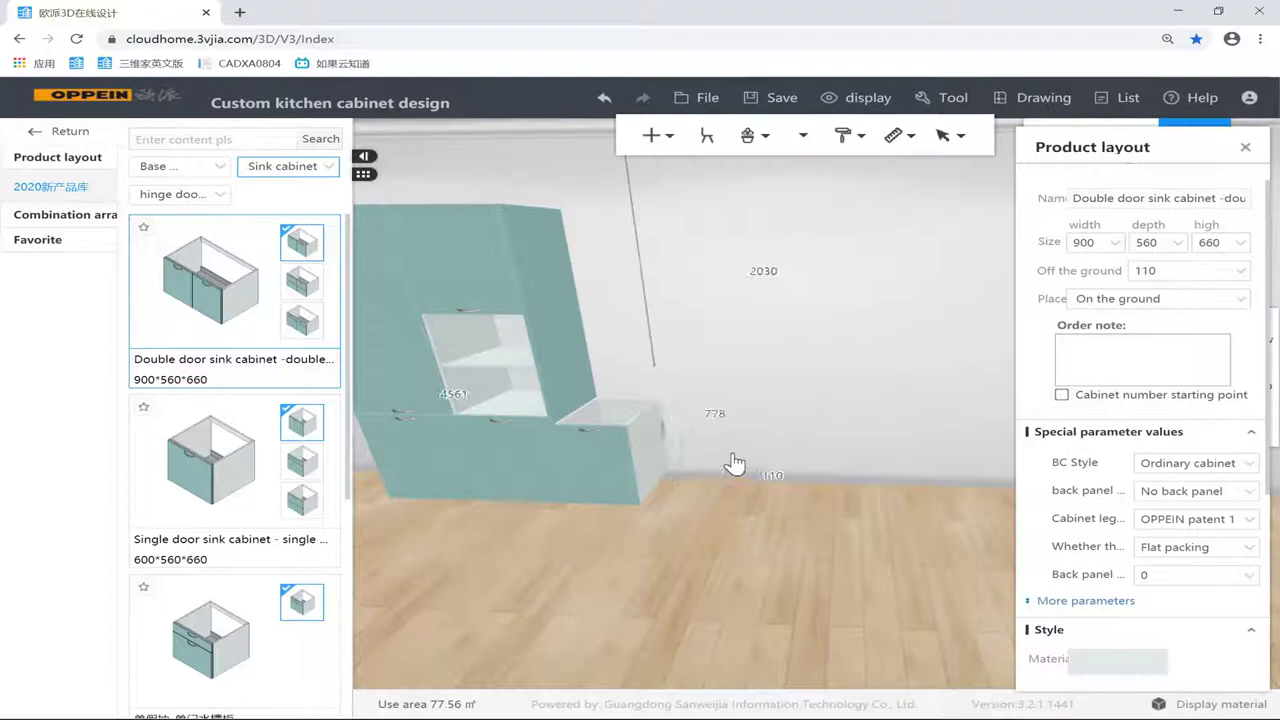
click(738, 449)
Step: Set the single hinge door base cabinet's height to 720 mm
click(643, 421)
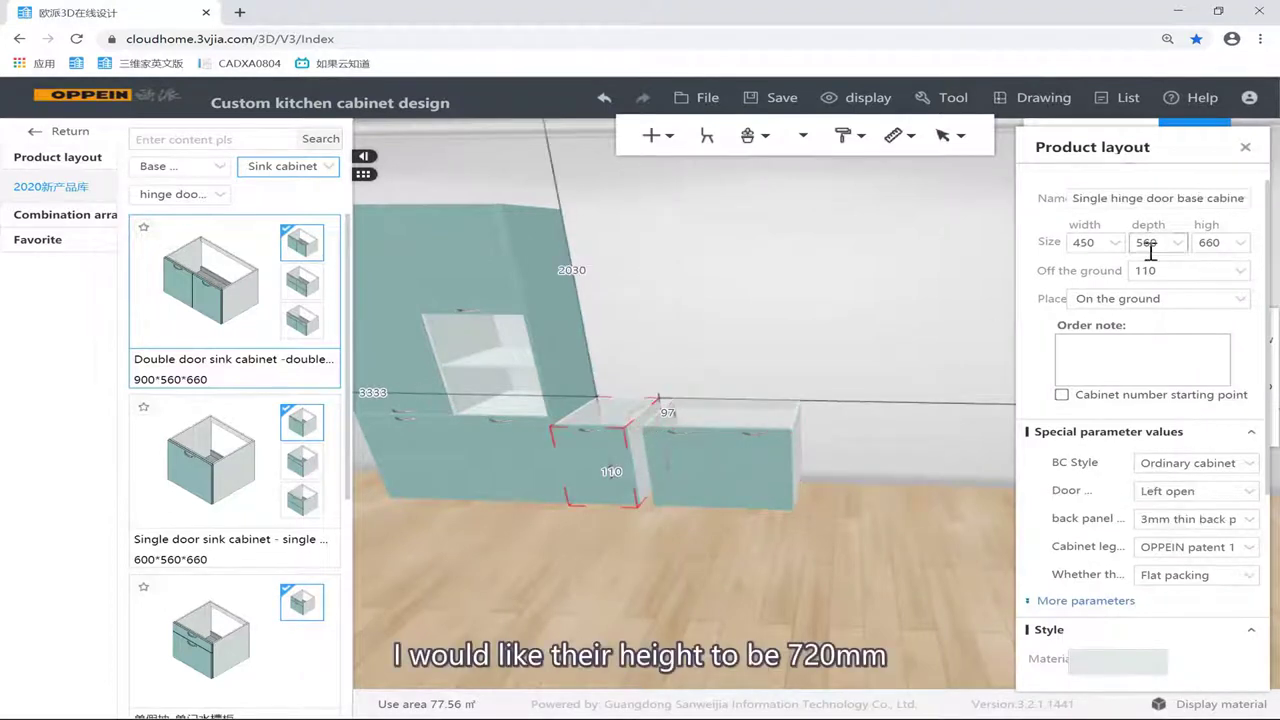
text(720)
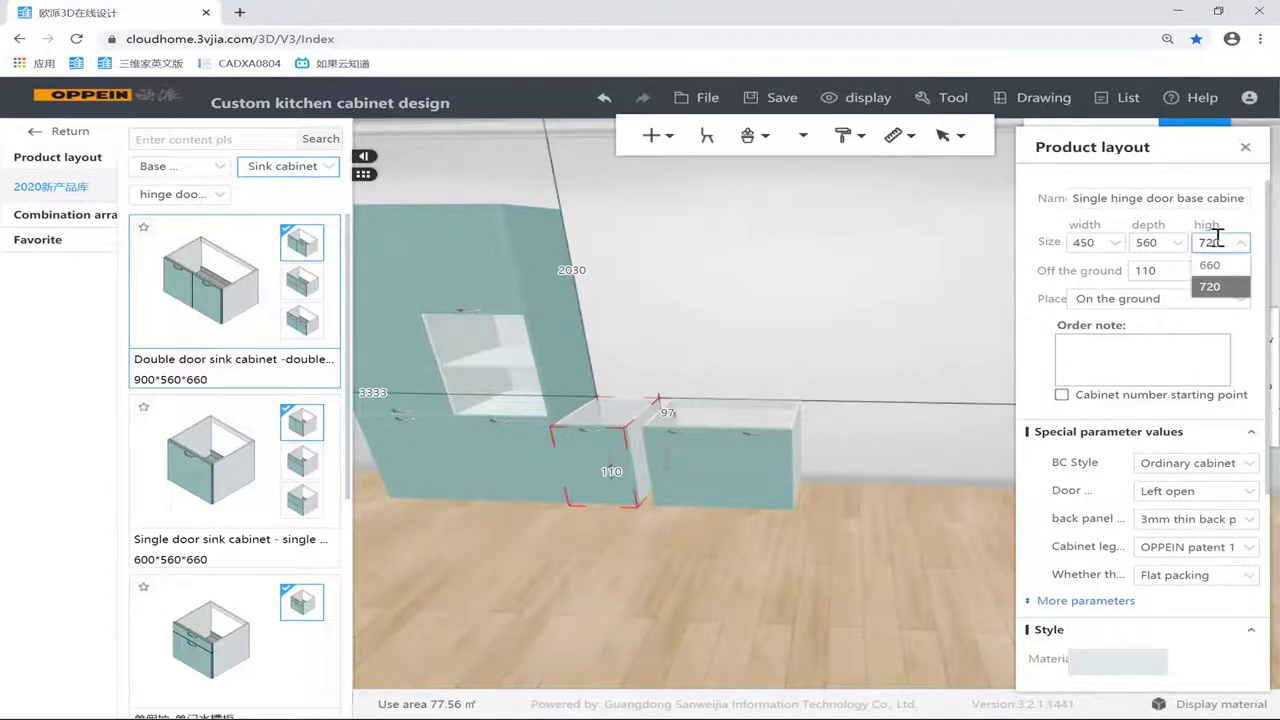
key(Return)
click(826, 348)
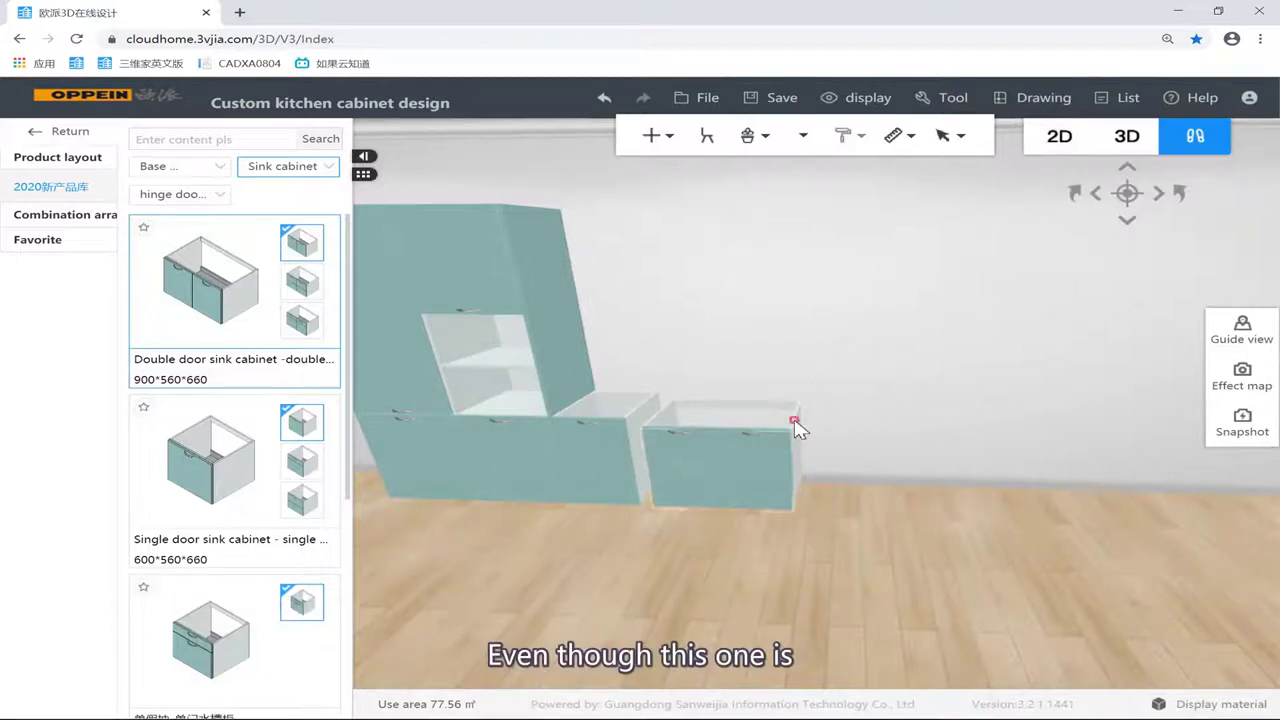
Step: Move the double door sink cabinet flush against the single hinge door base cabinet and check its height
click(797, 428)
drag(799, 428, 700, 419)
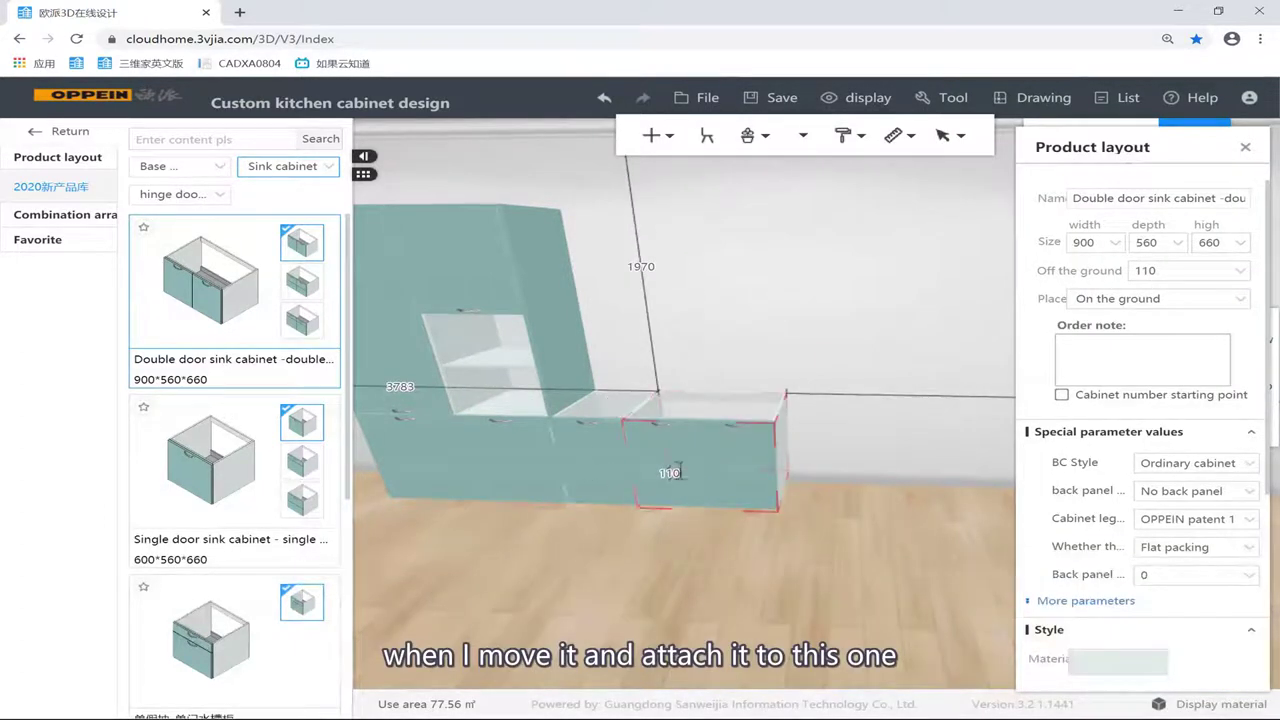
click(804, 417)
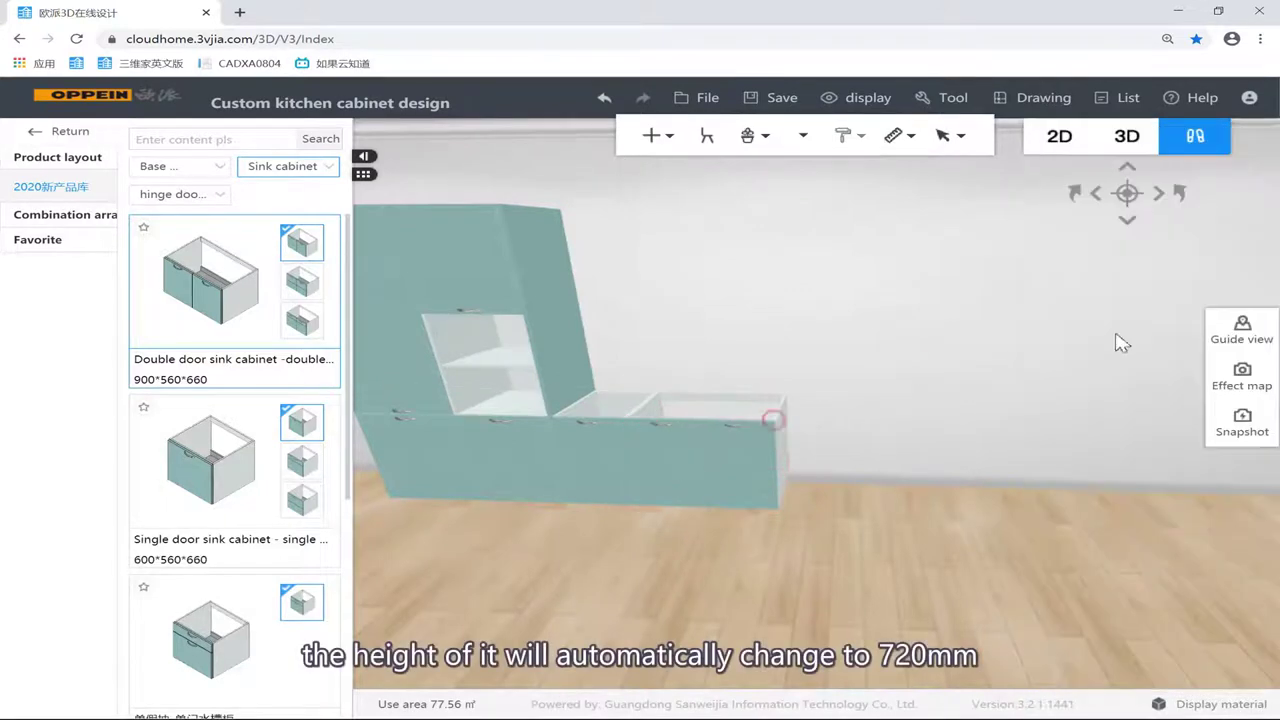
click(785, 423)
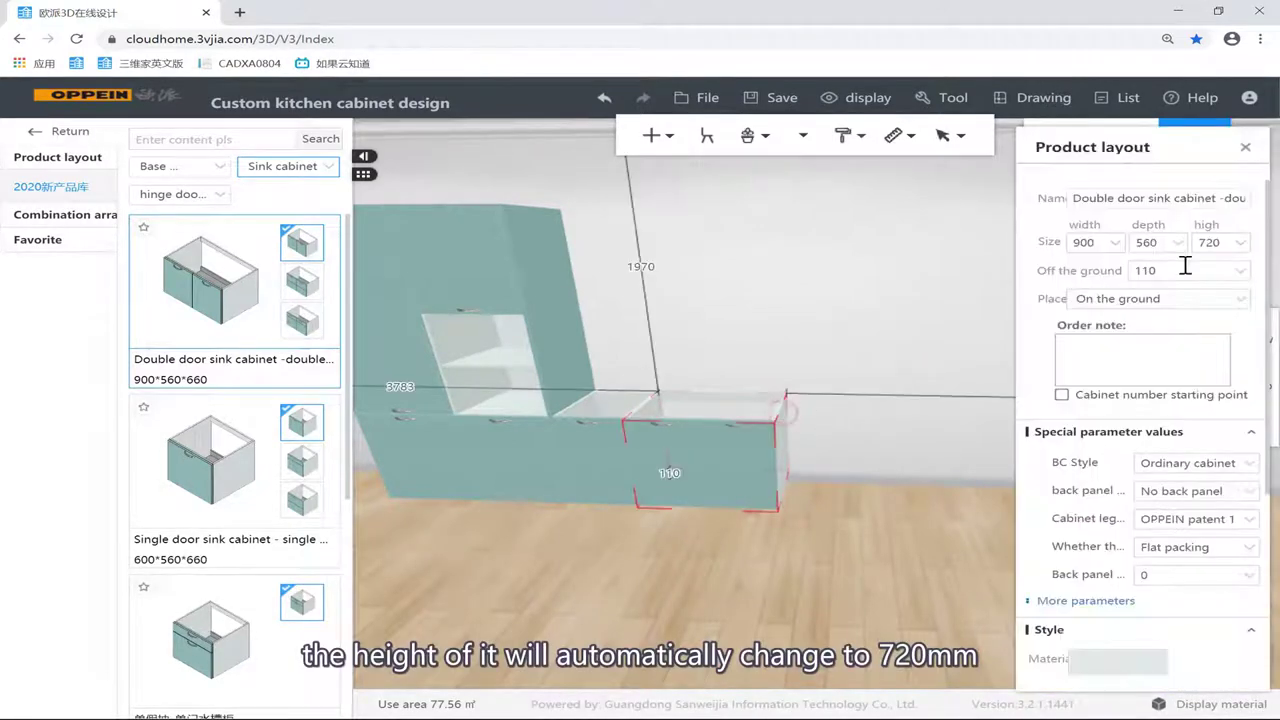
drag(888, 327, 856, 346)
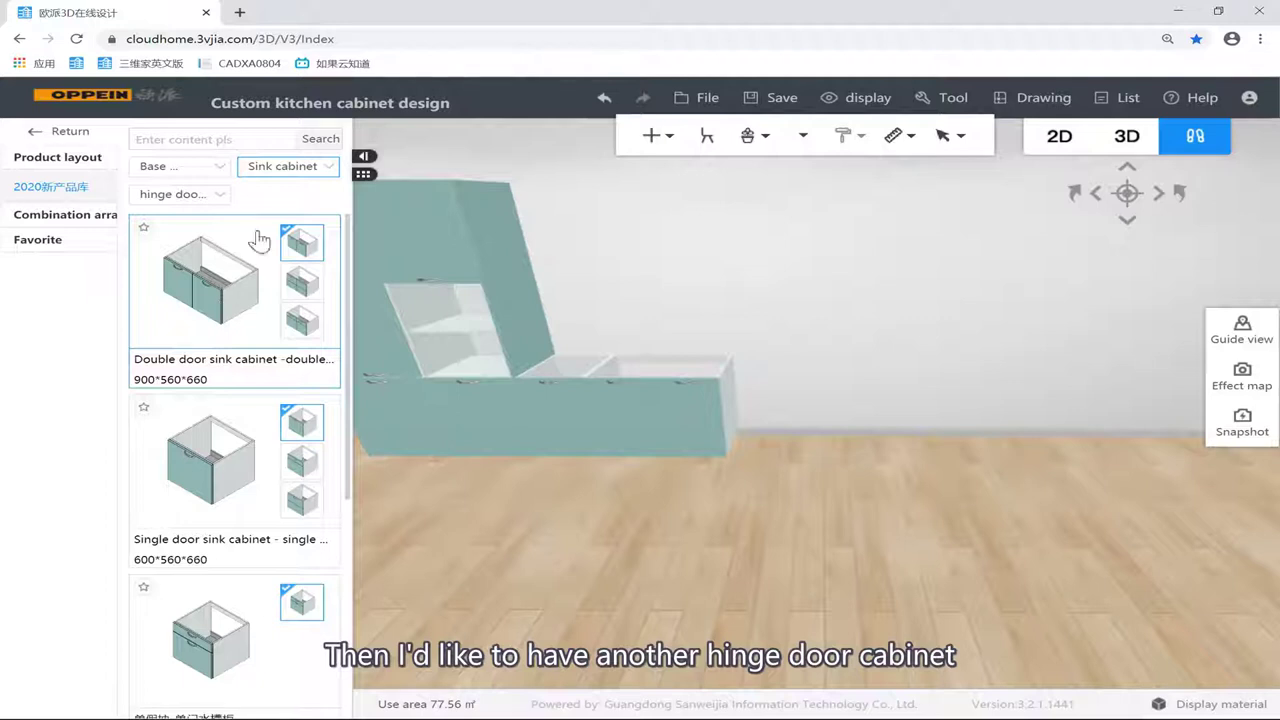
click(282, 166)
click(265, 192)
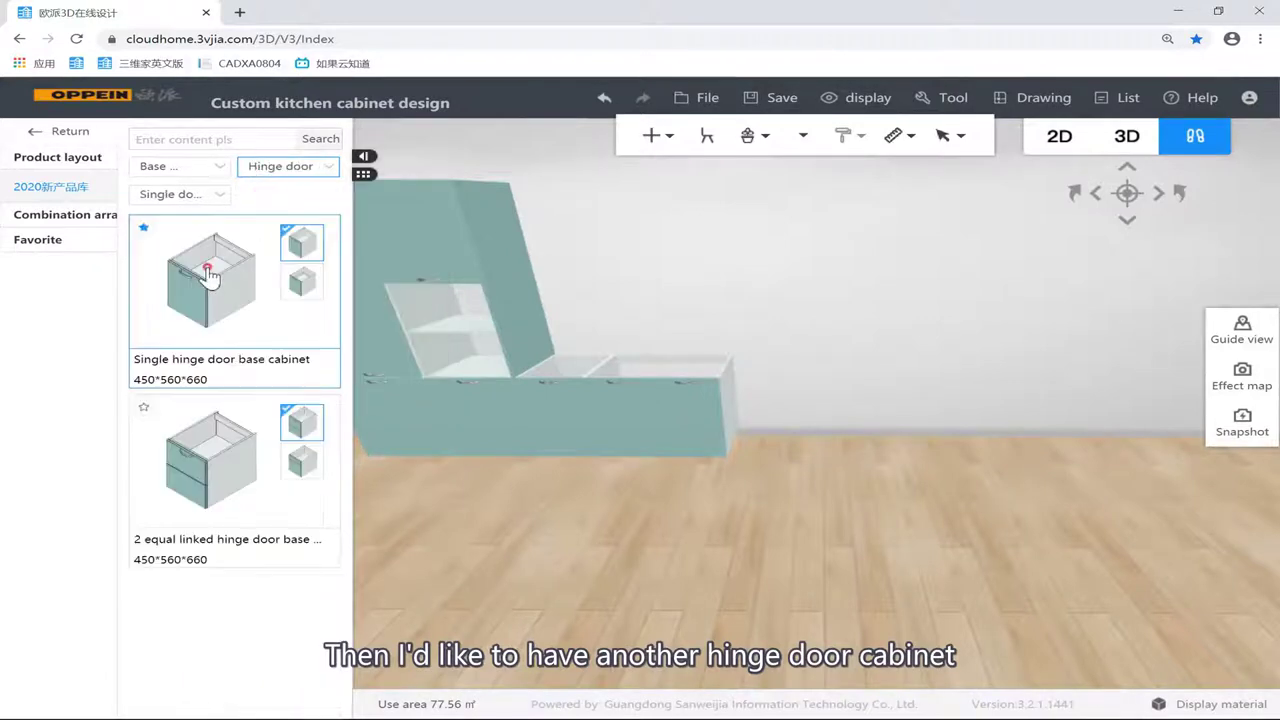
drag(749, 393, 803, 367)
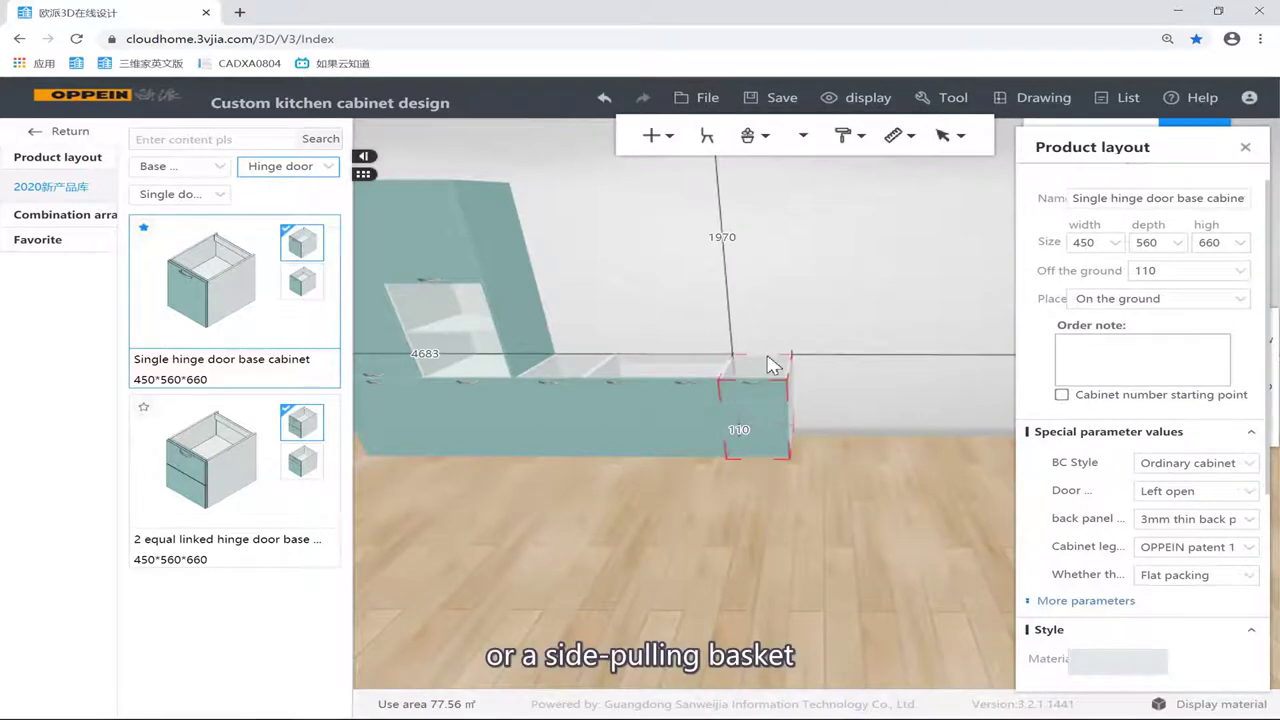
key(Delete)
Step: Place a Functional pull out basket cabinet (450*560*660) flush against the free end of the sink cabinet
click(290, 168)
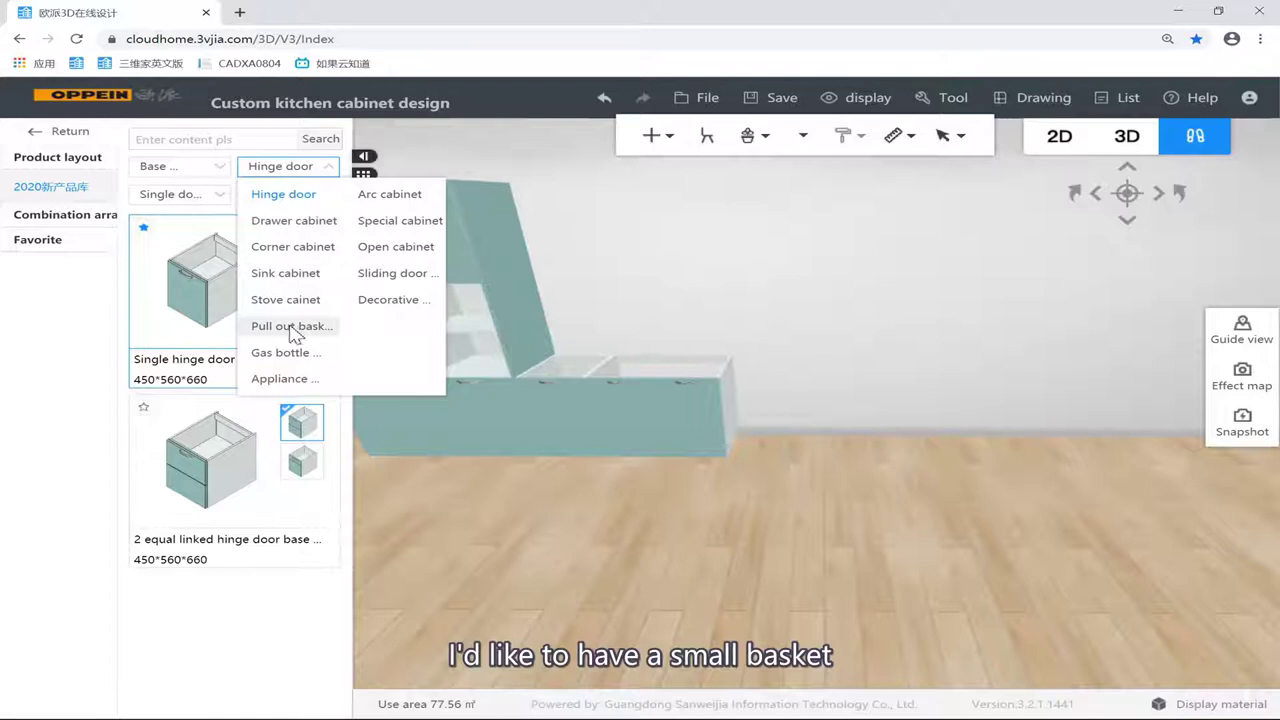
click(290, 328)
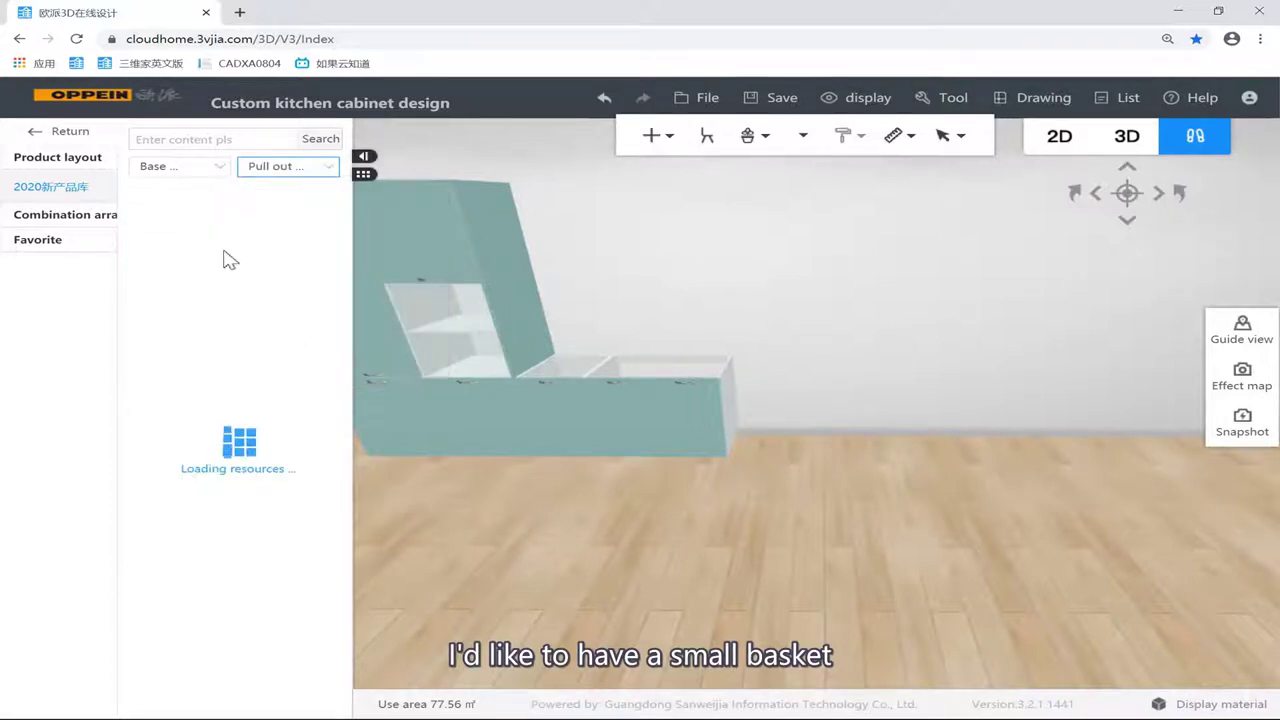
click(206, 414)
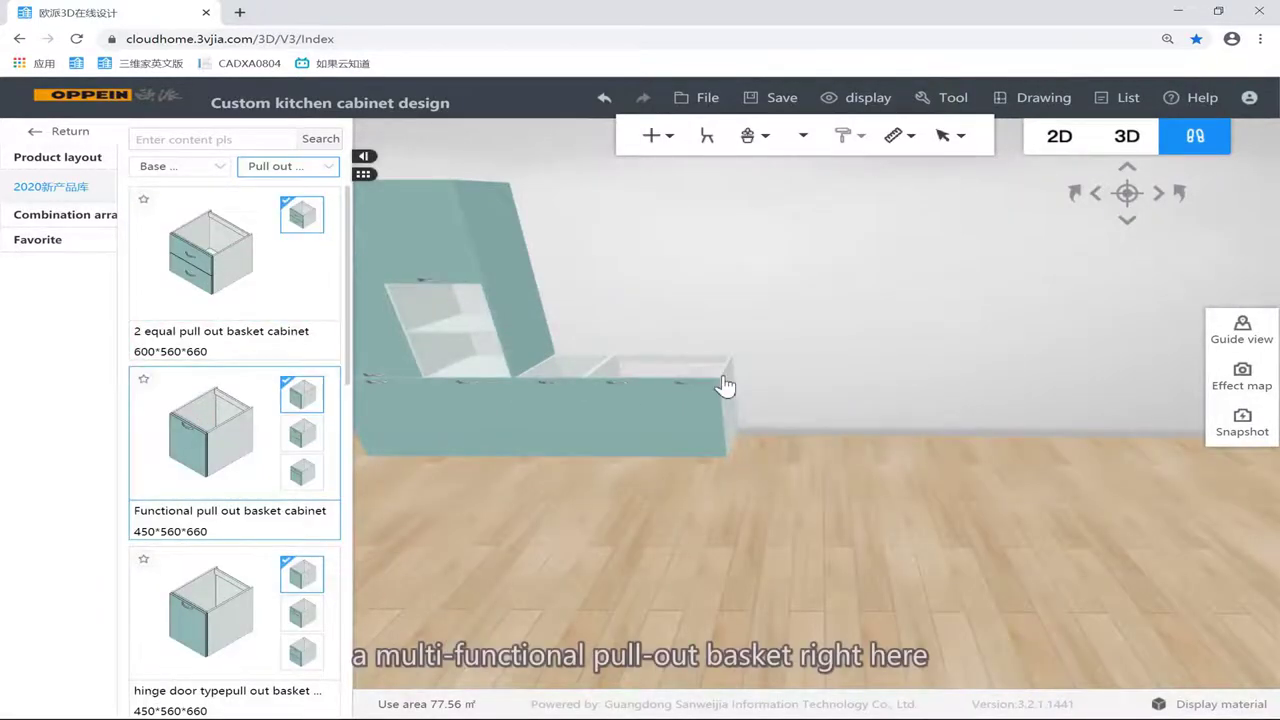
click(753, 414)
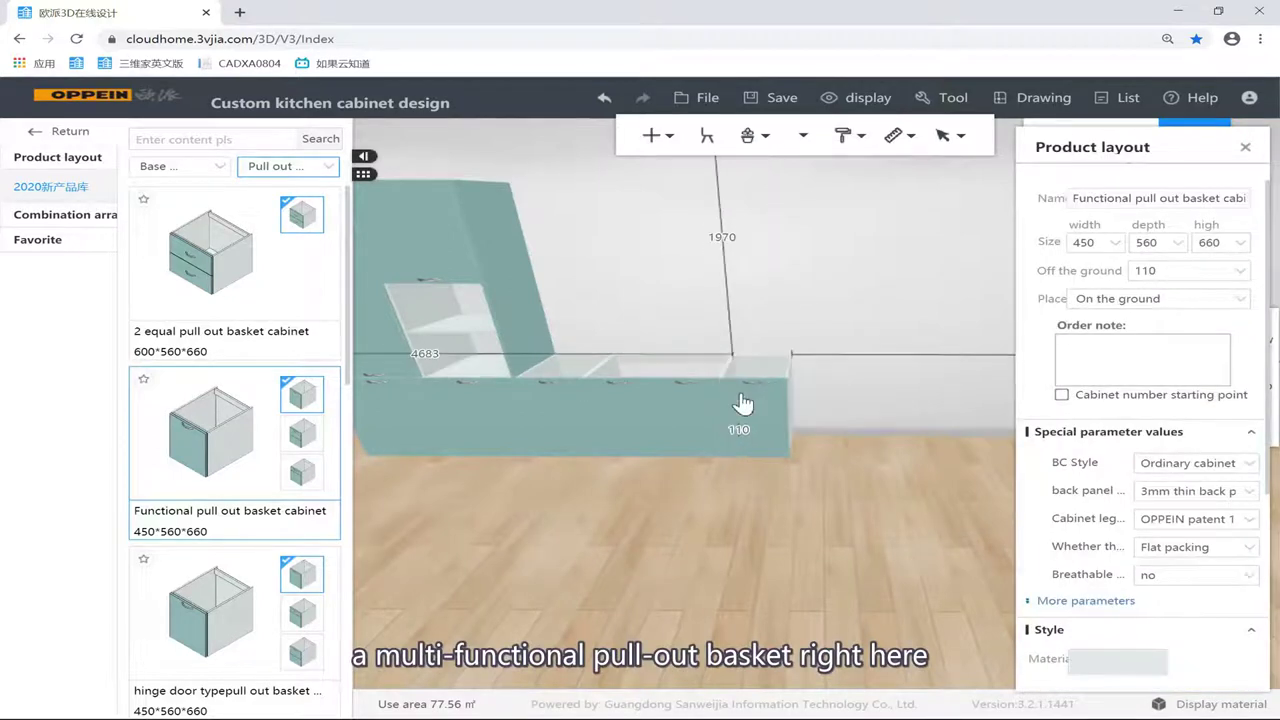
click(845, 311)
scroll(835, 303, down, 2)
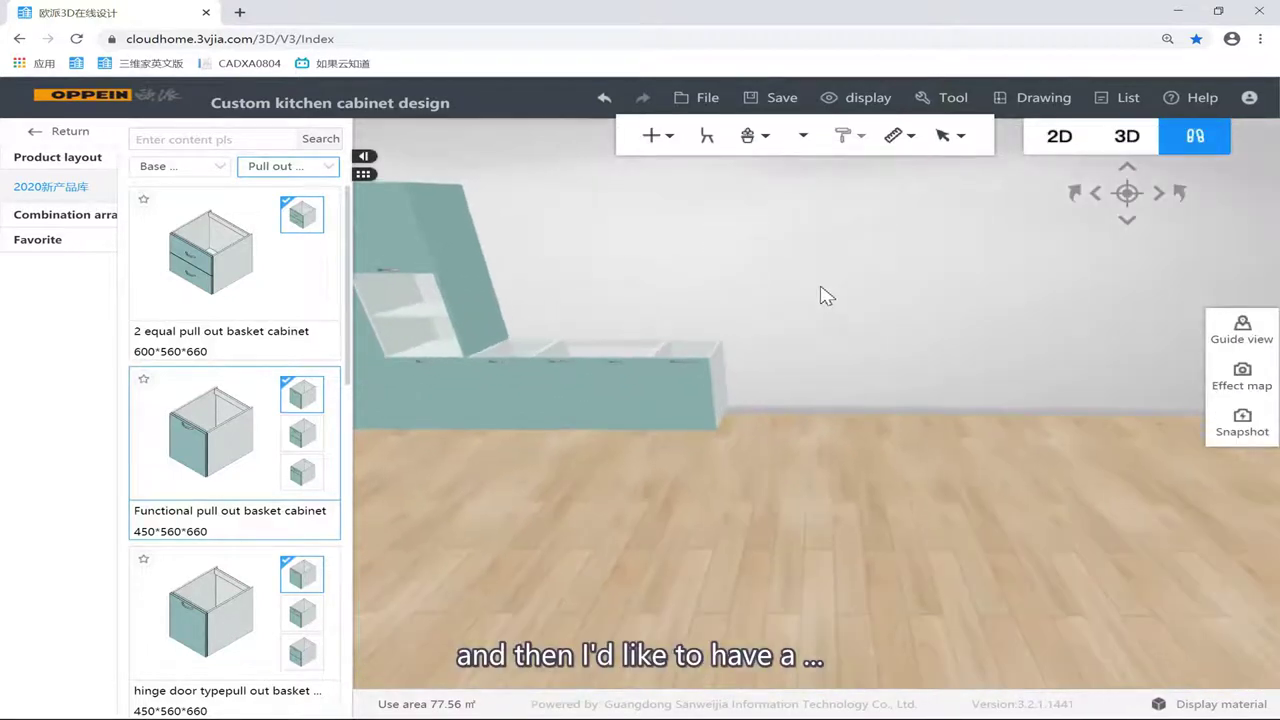
scroll(820, 298, up, 3)
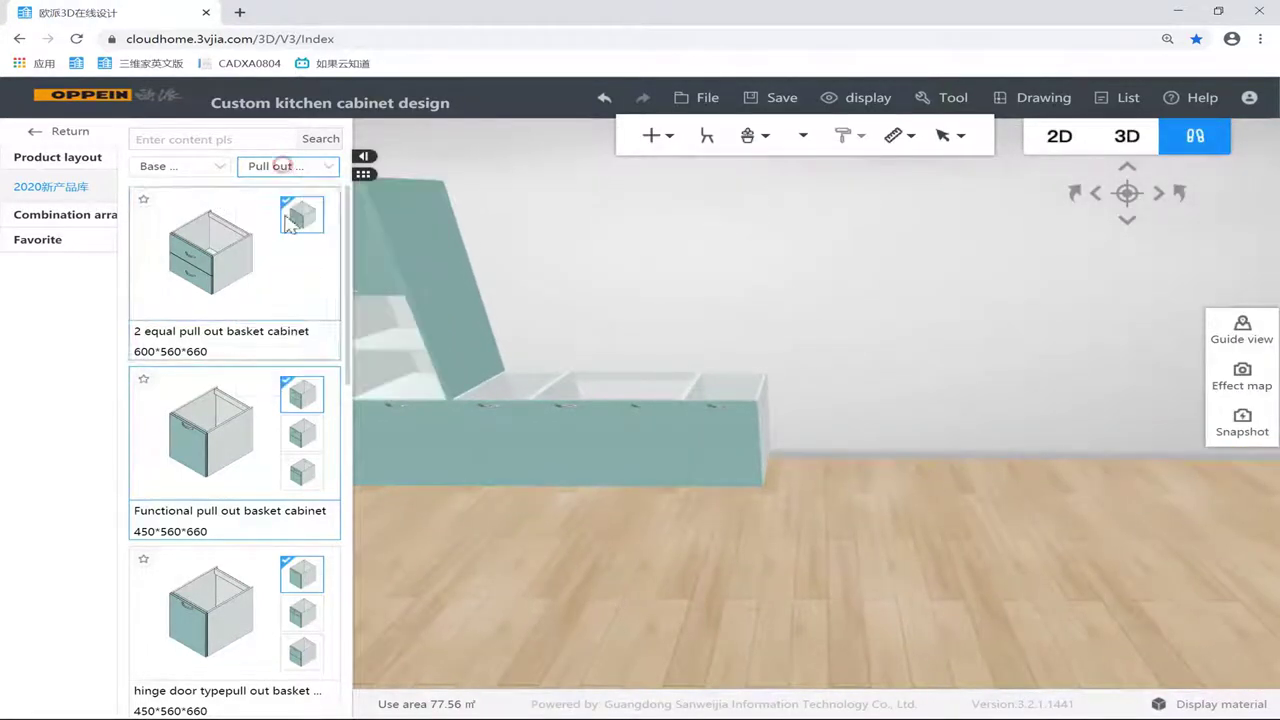
click(858, 411)
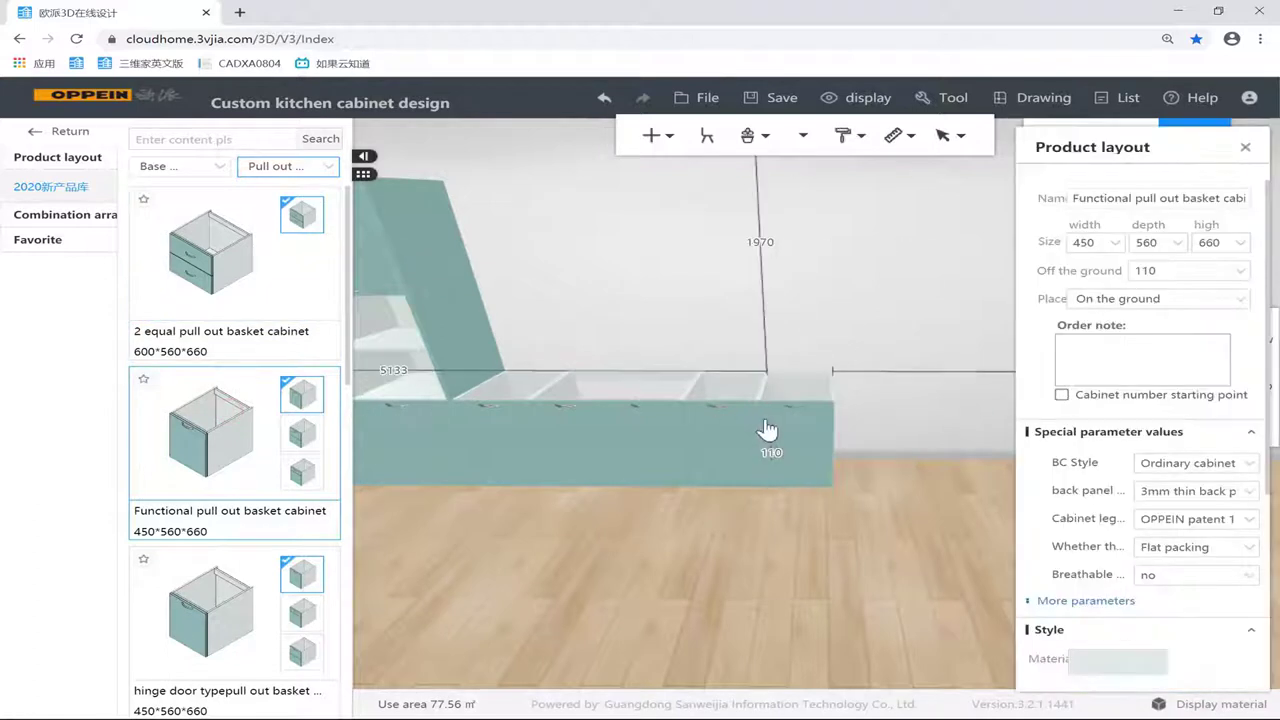
double_click(1088, 240)
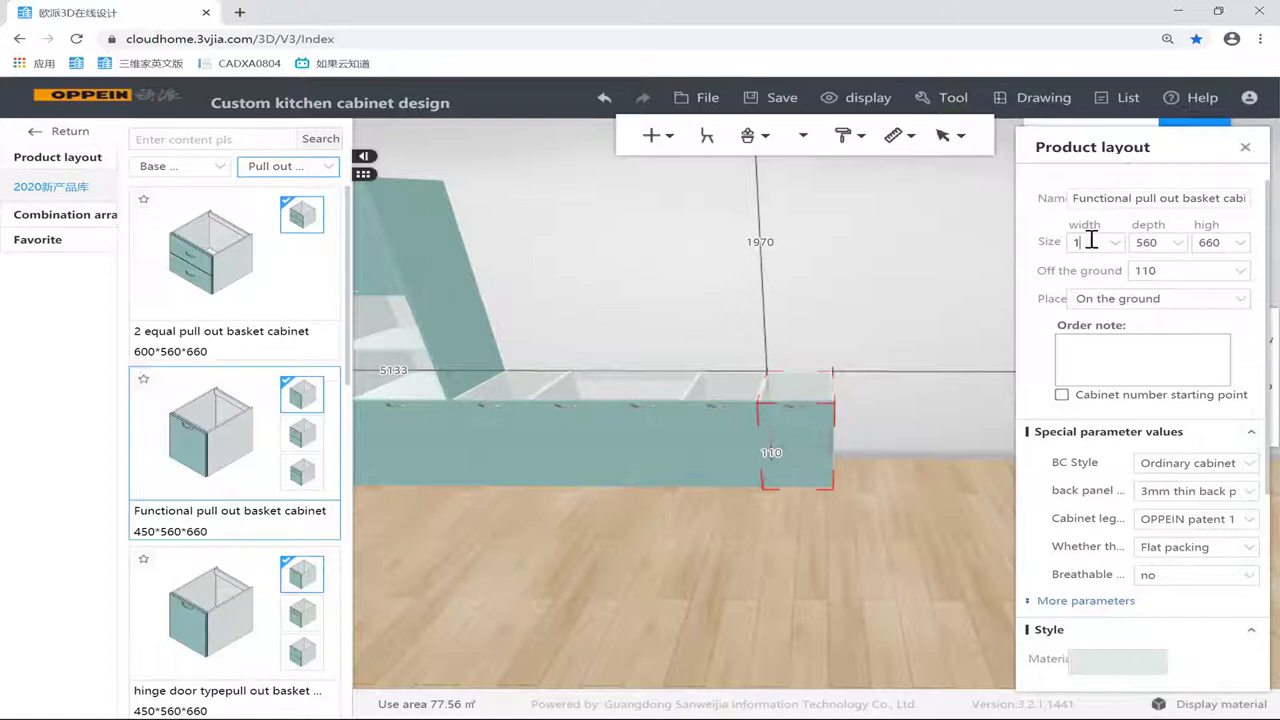
click(797, 388)
click(779, 398)
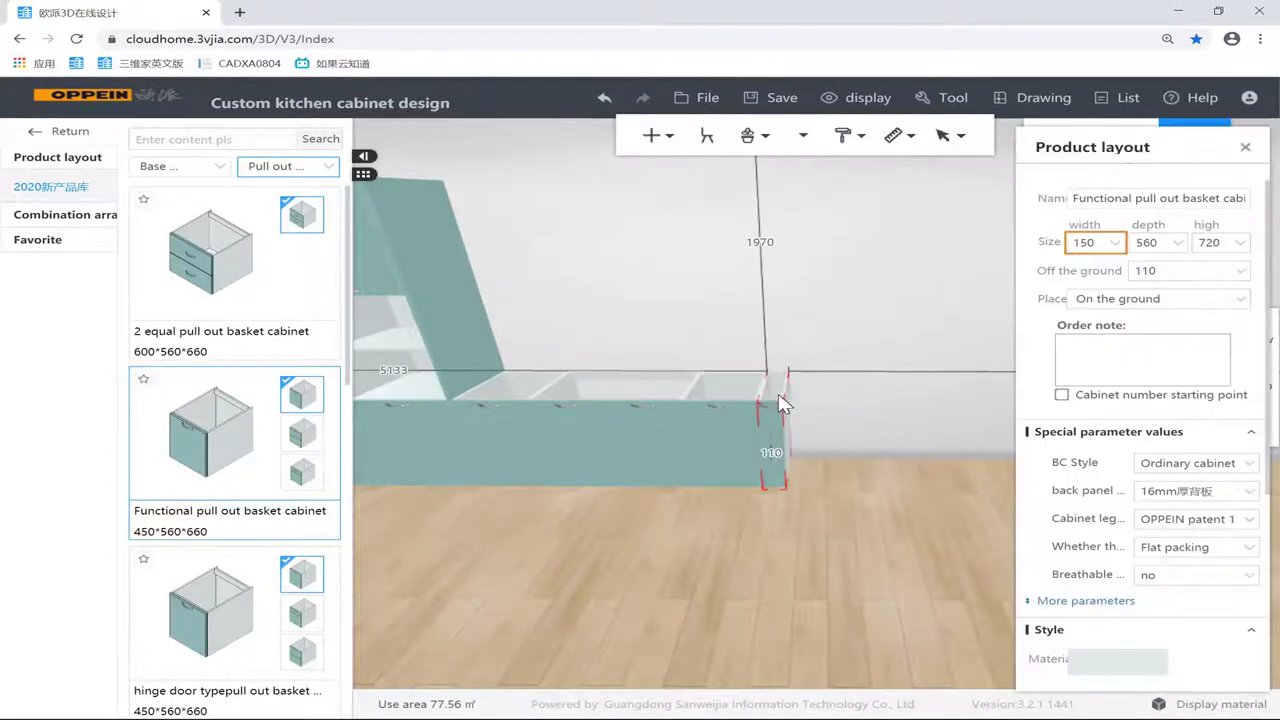
key(Delete)
click(760, 402)
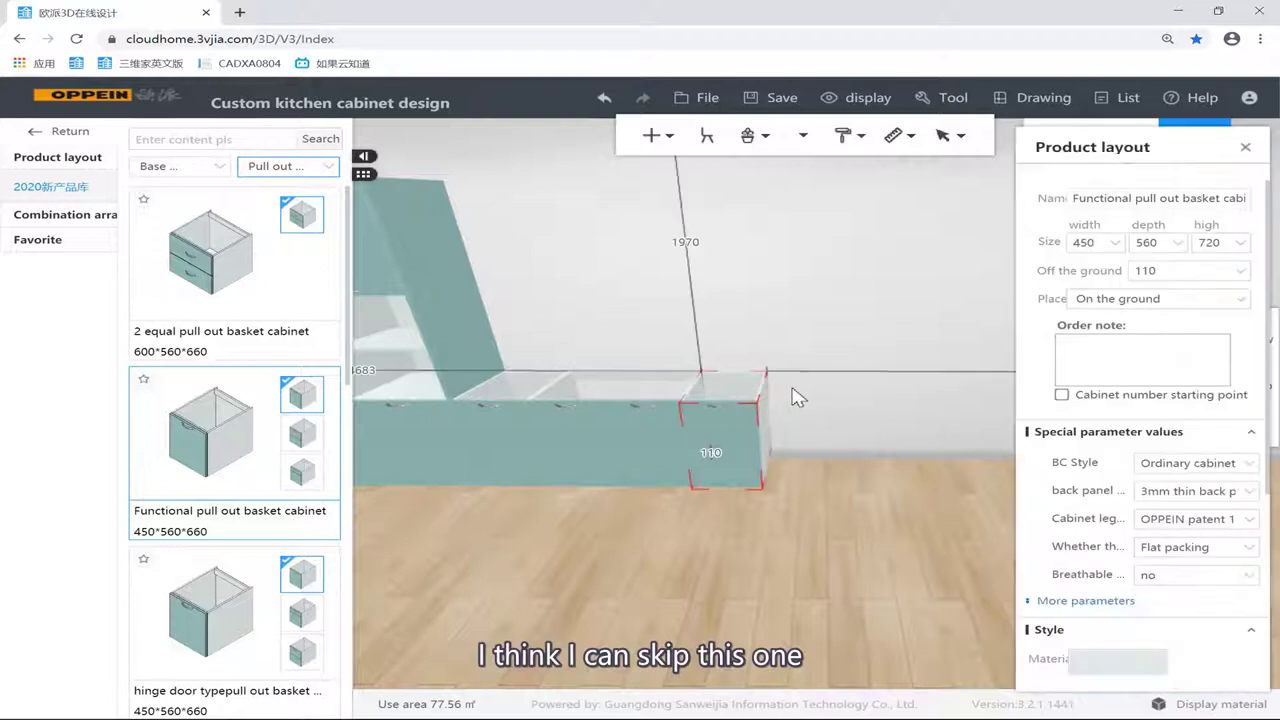
key(Delete)
Step: Place a 2 equal pull out basket cabinet beside the functional pull out basket cabinet and set its width to 900 mm
click(212, 248)
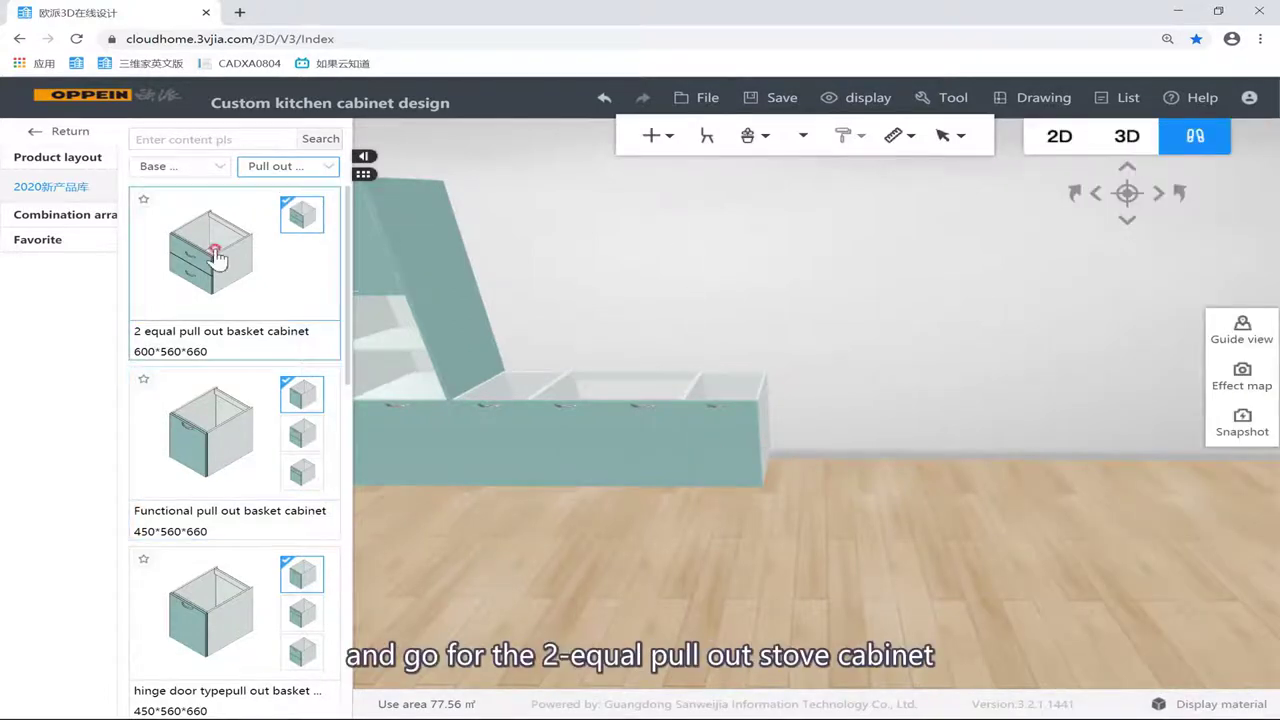
click(768, 410)
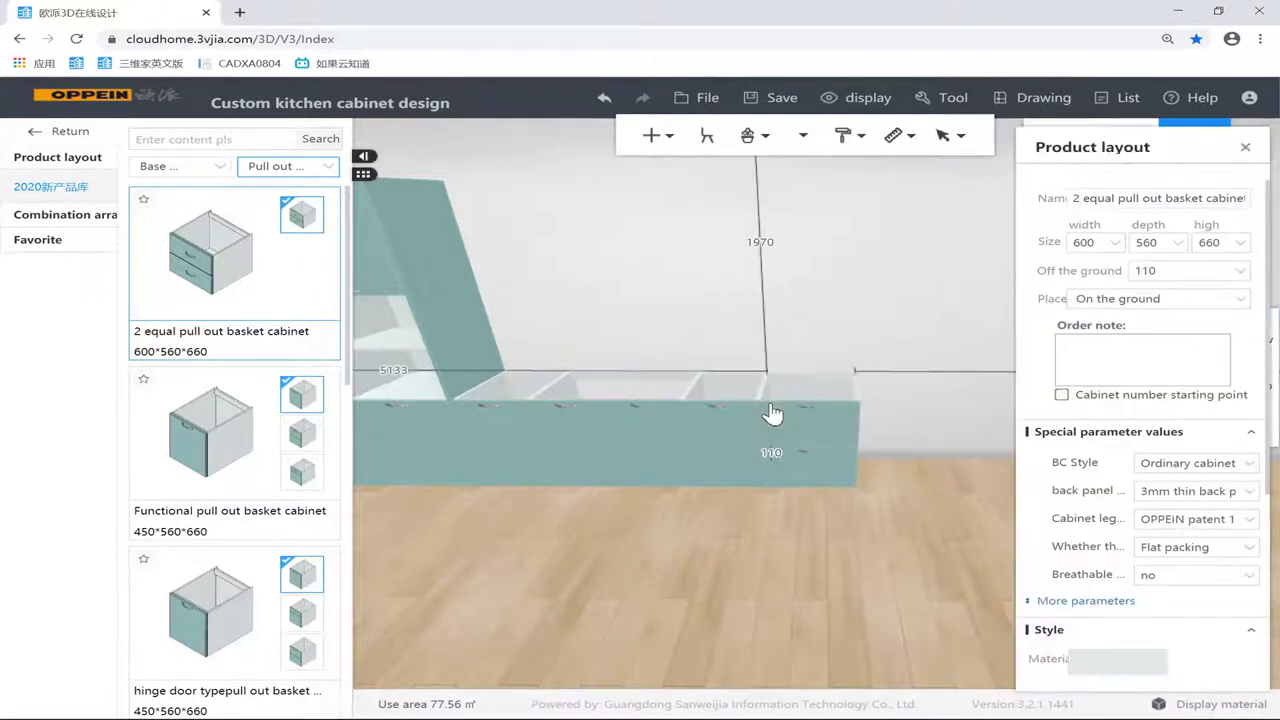
click(1086, 242)
click(1089, 240)
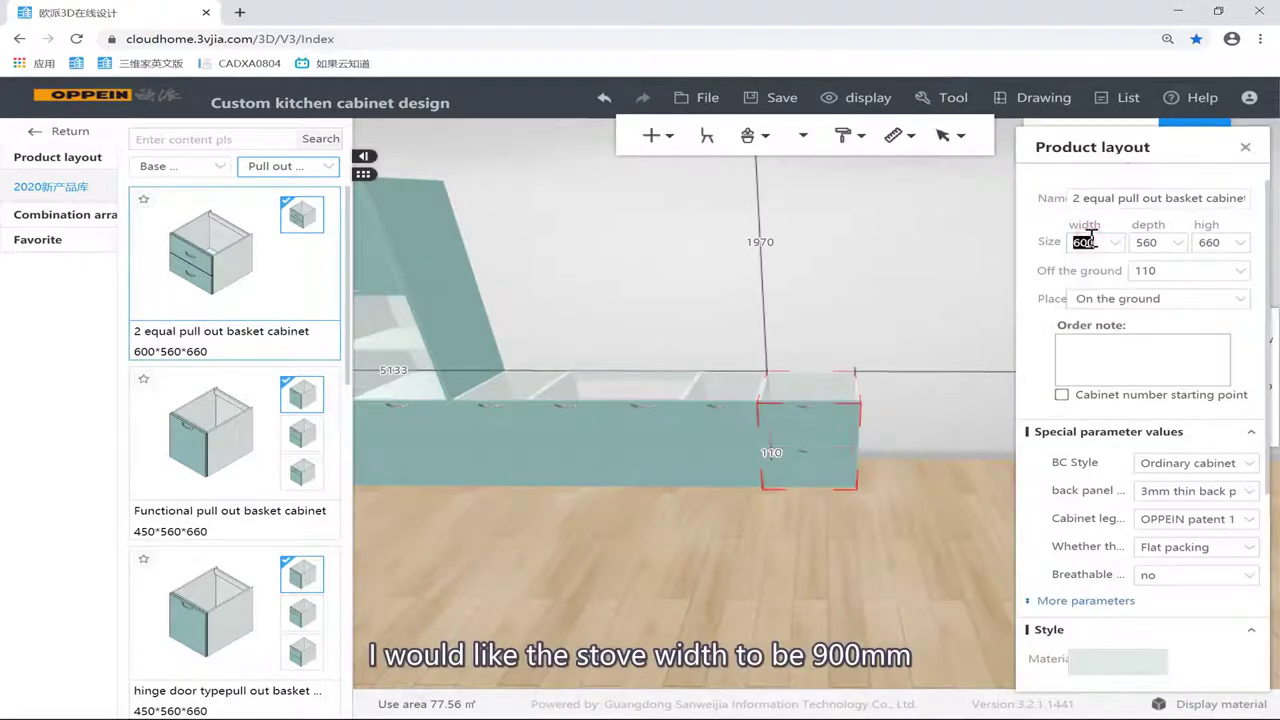
text(900)
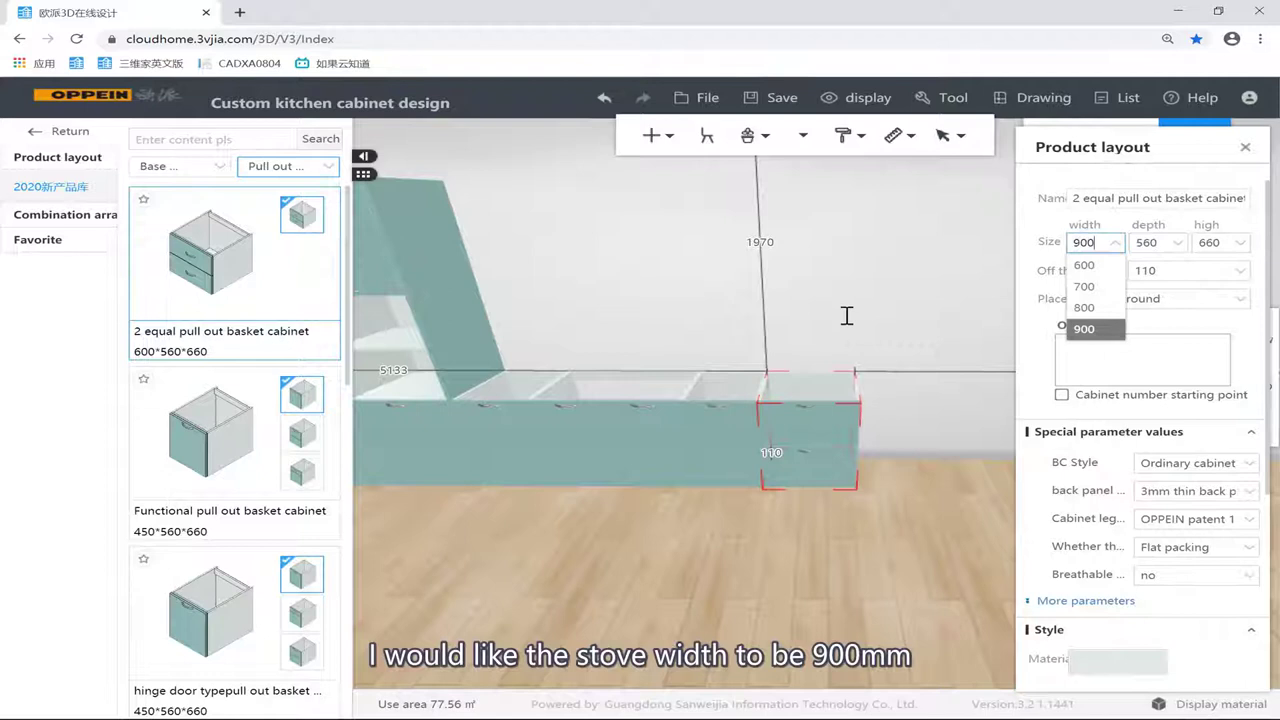
click(849, 315)
Step: Place a 2 equal drawers base cabinet (600*560*660) at the free end of the base cabinet row
right_drag(886, 306, 700, 304)
right_drag(787, 311, 932, 312)
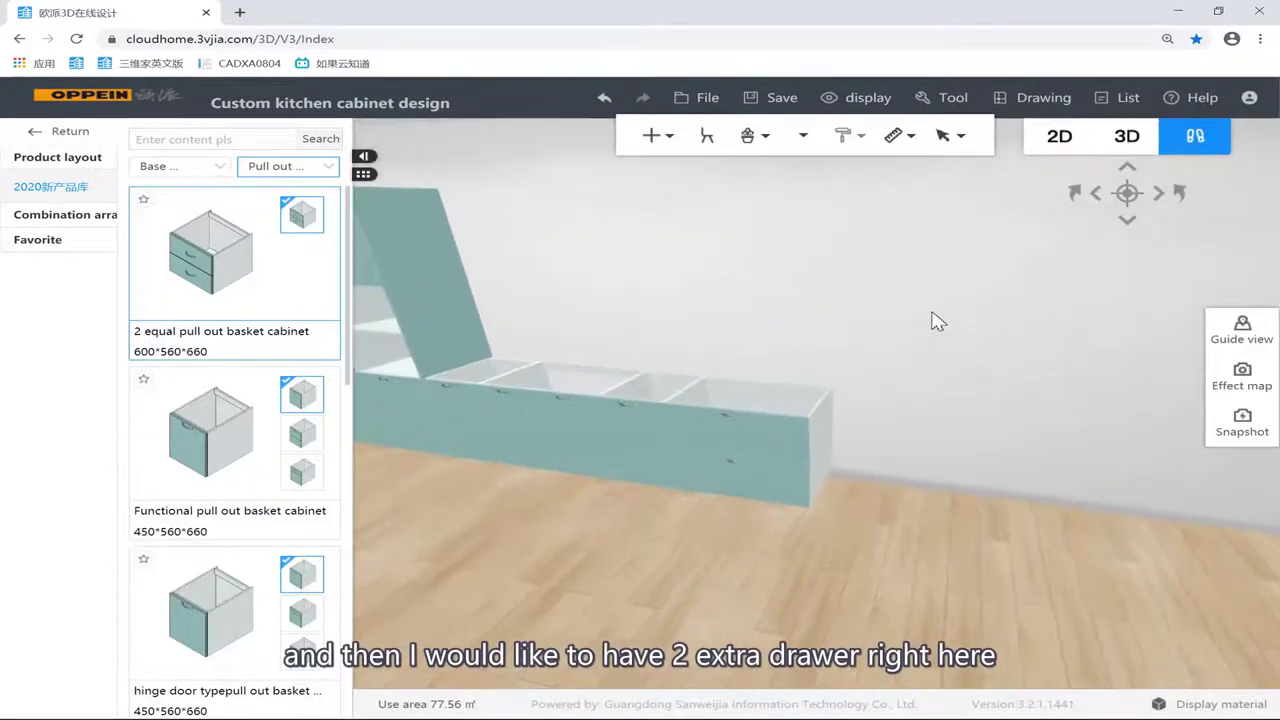
click(289, 166)
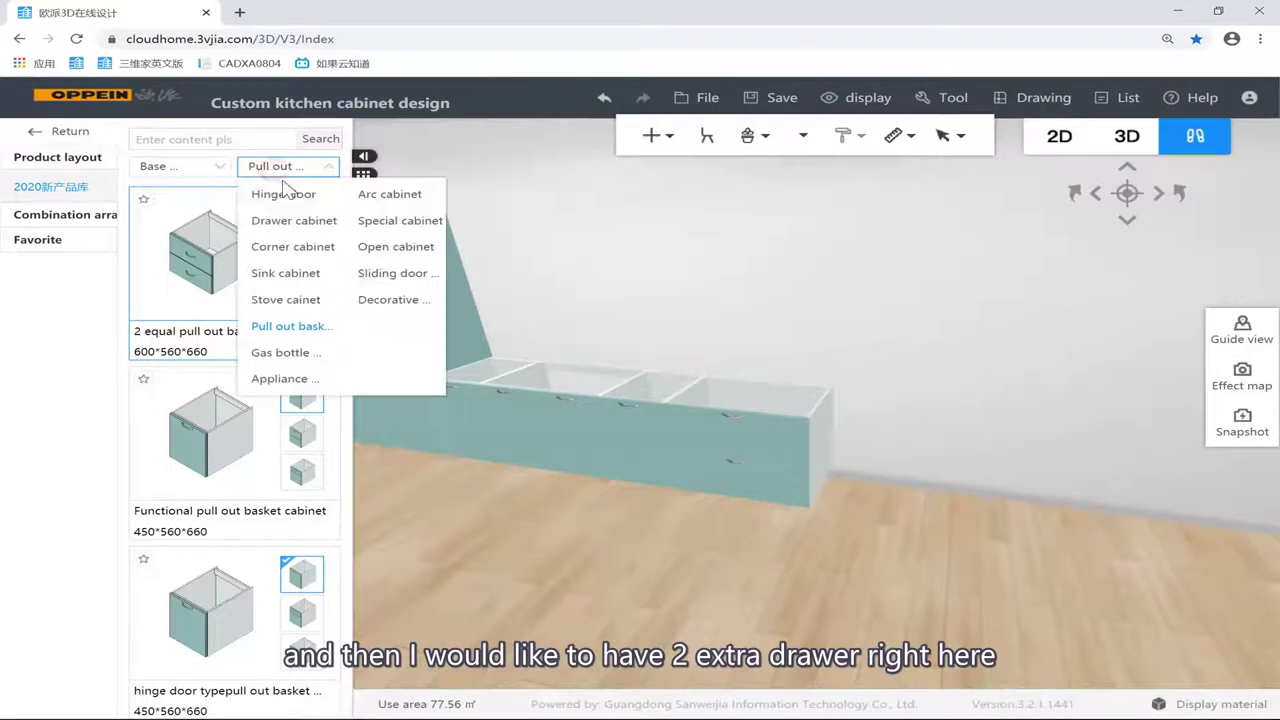
click(293, 218)
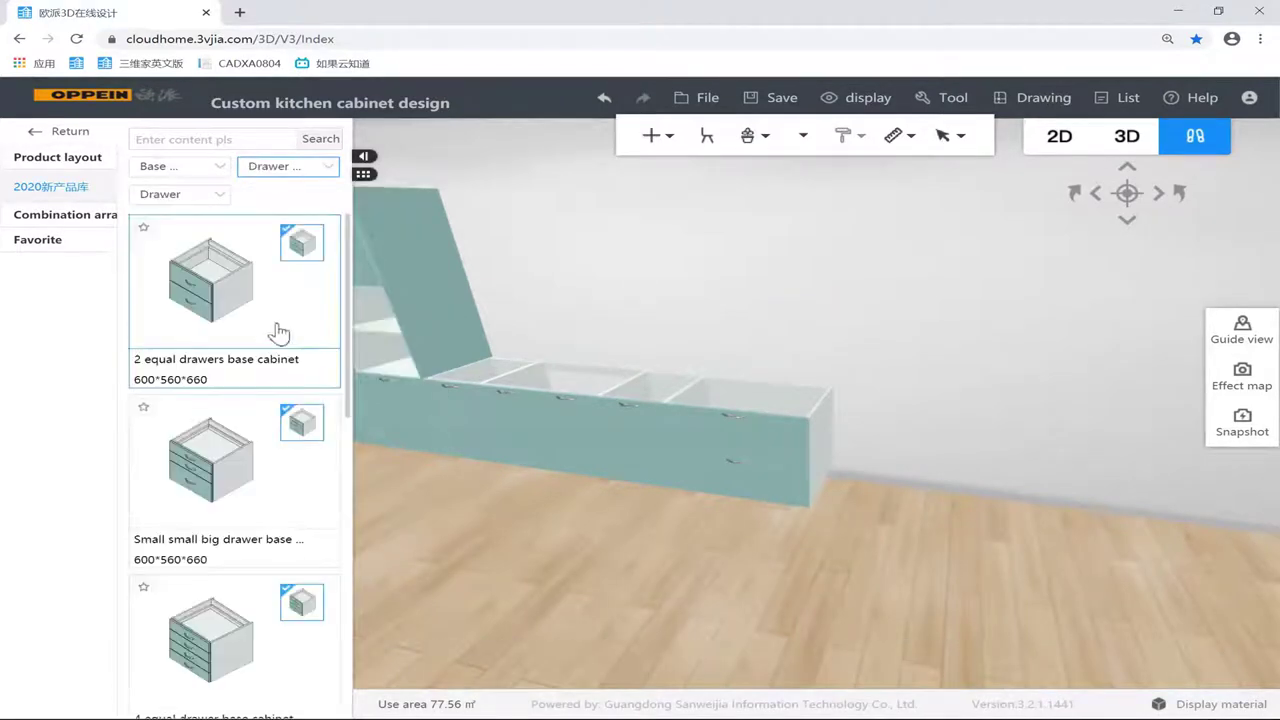
click(843, 453)
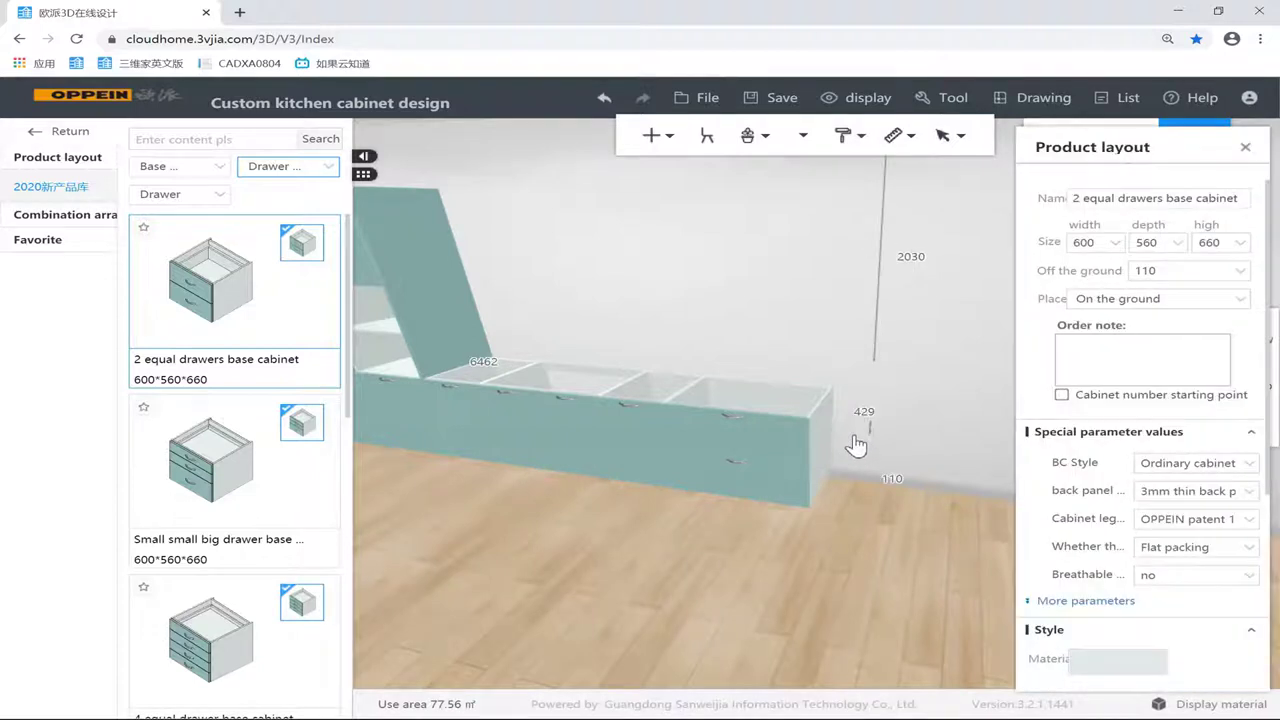
double_click(1086, 242)
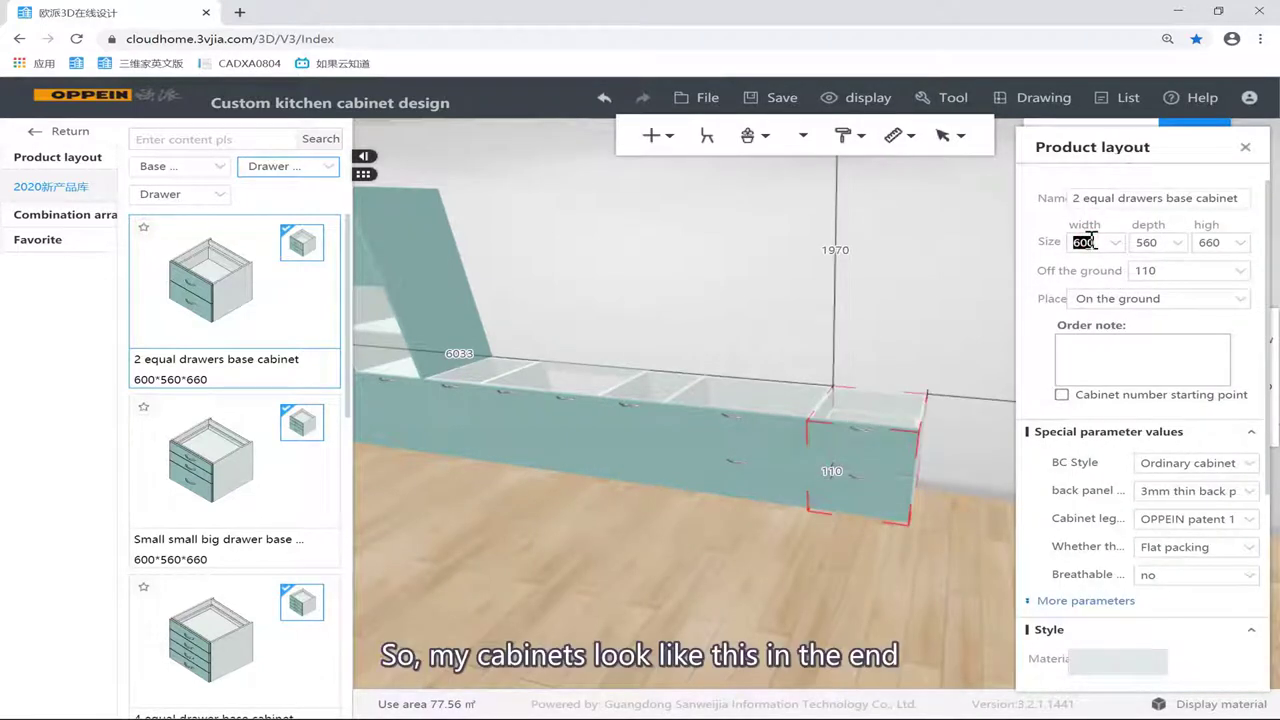
click(911, 303)
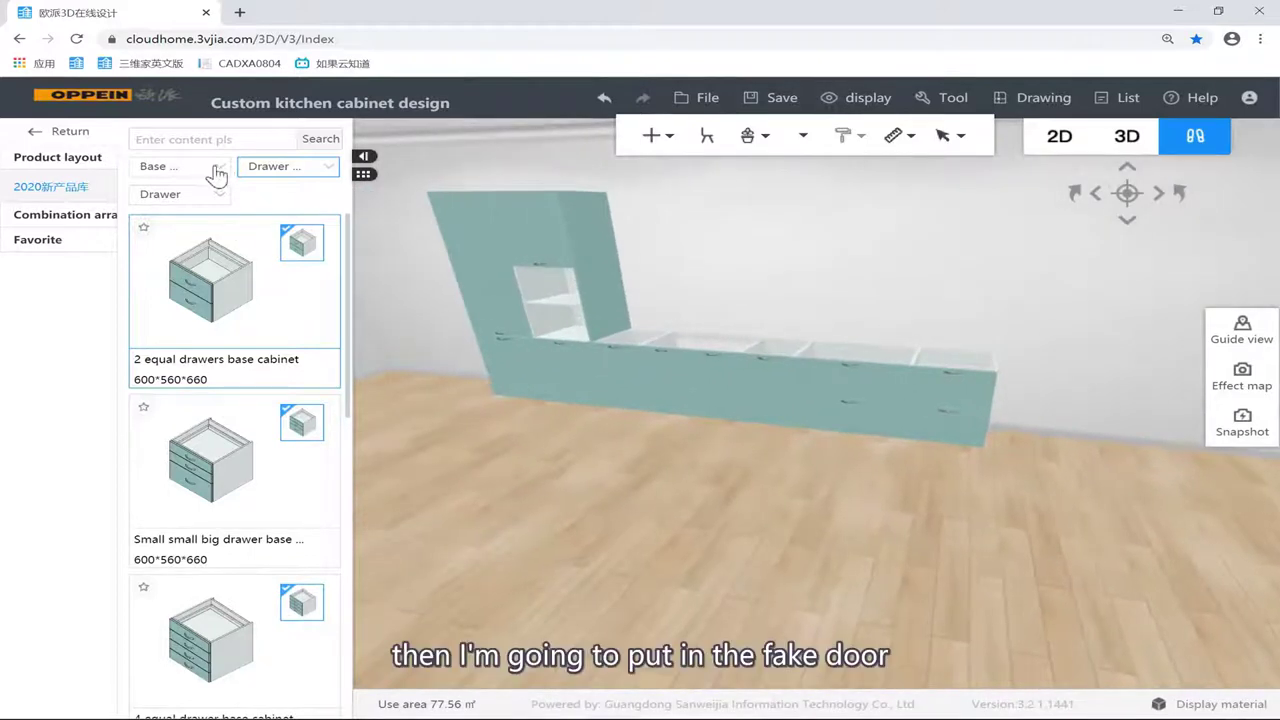
Step: Place a Base cabinet fake door (20*560*660) against the exposed end of the drawer base cabinet
click(195, 166)
click(283, 247)
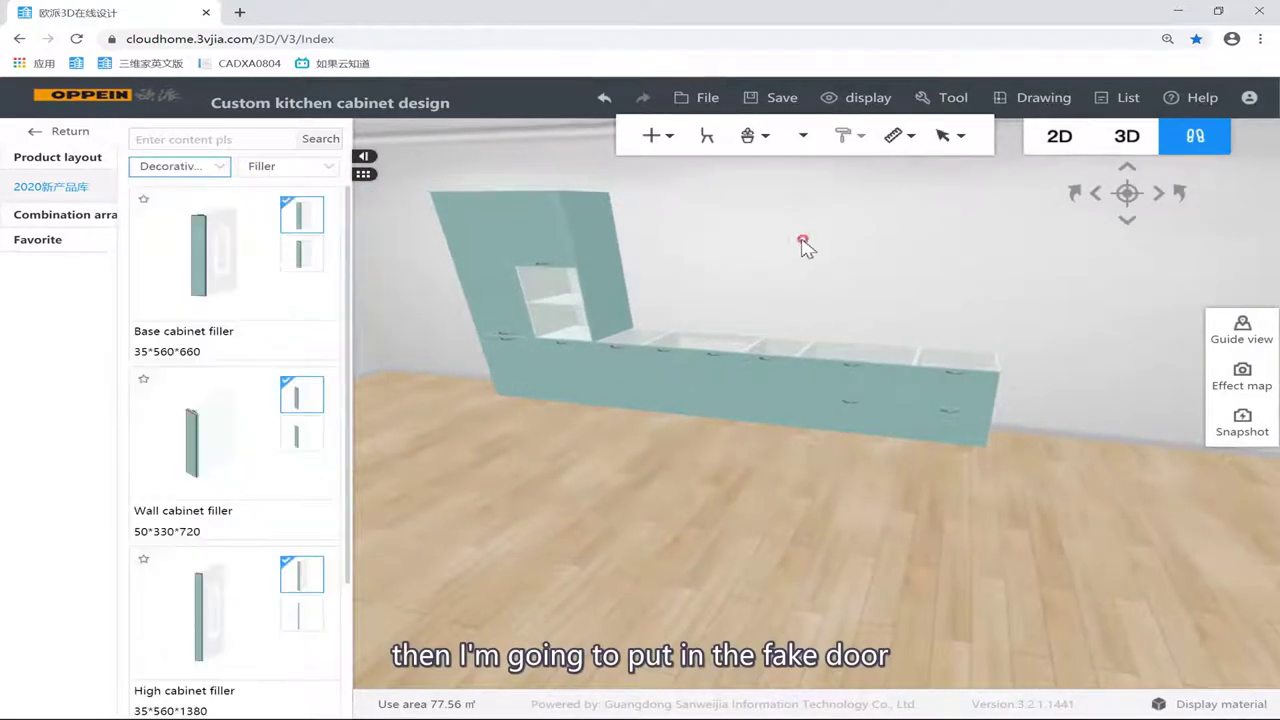
click(305, 168)
click(288, 220)
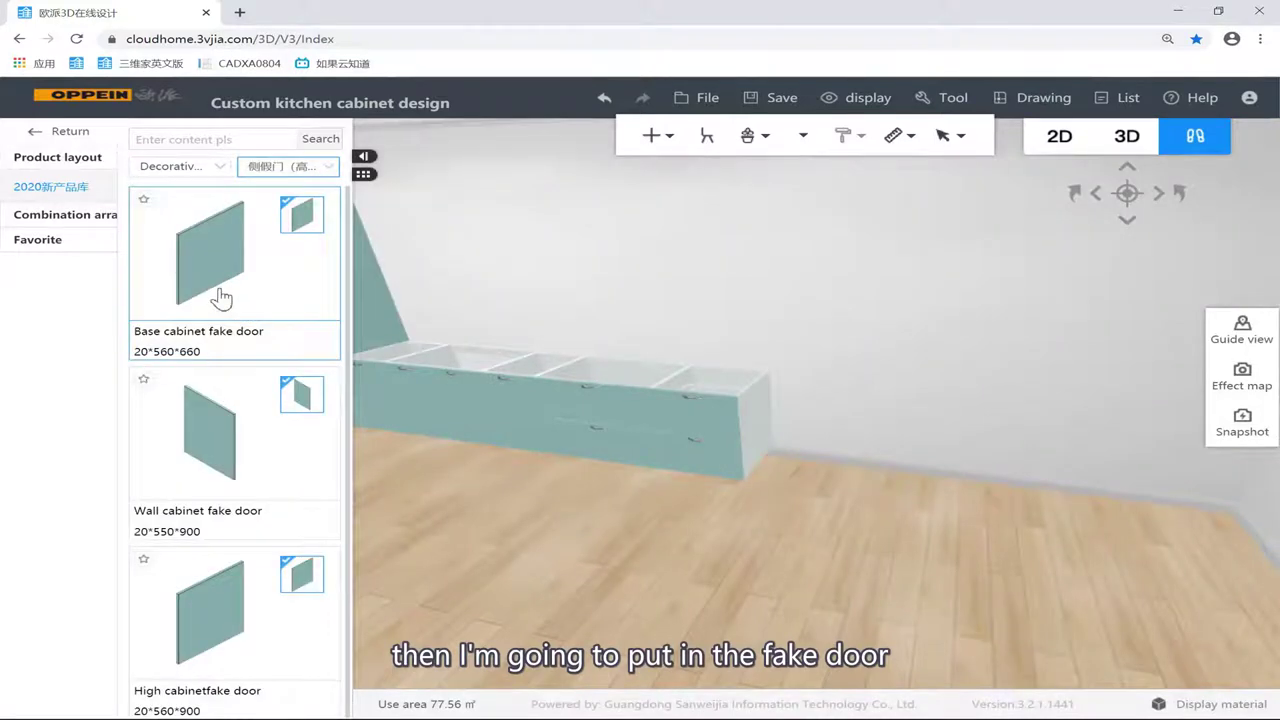
click(756, 420)
click(768, 301)
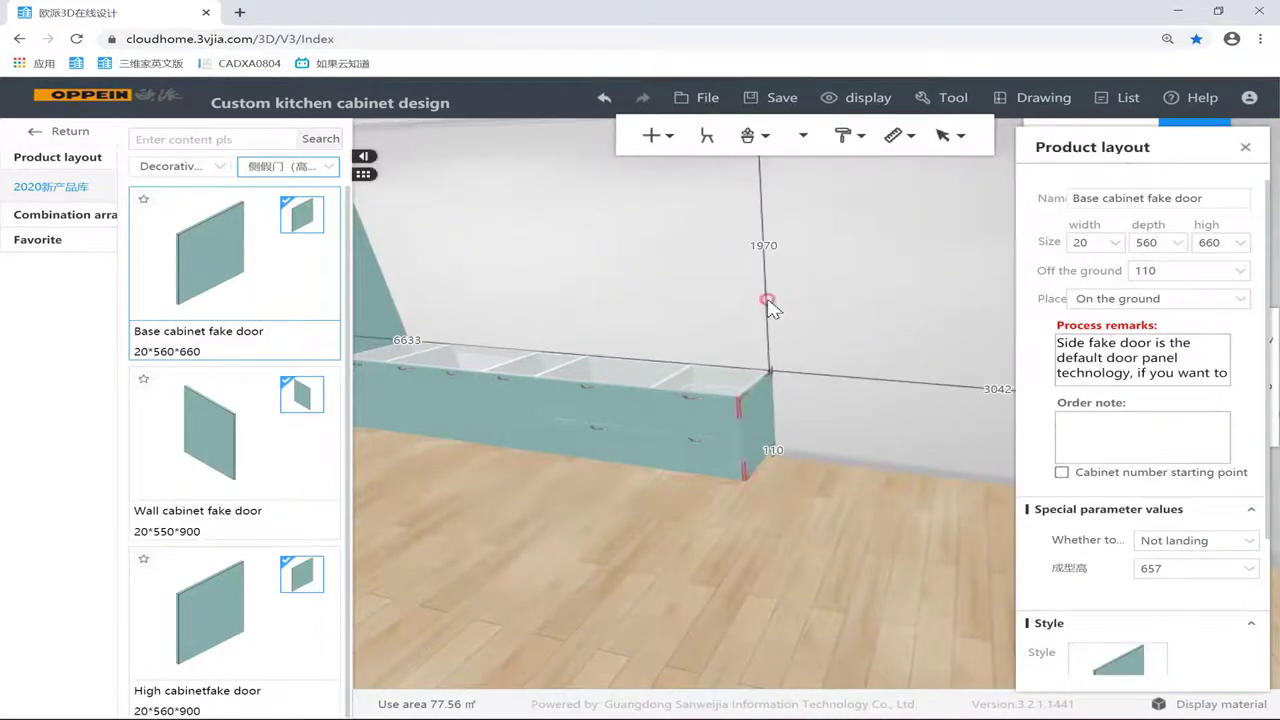
right_drag(676, 278, 778, 297)
drag(777, 296, 659, 296)
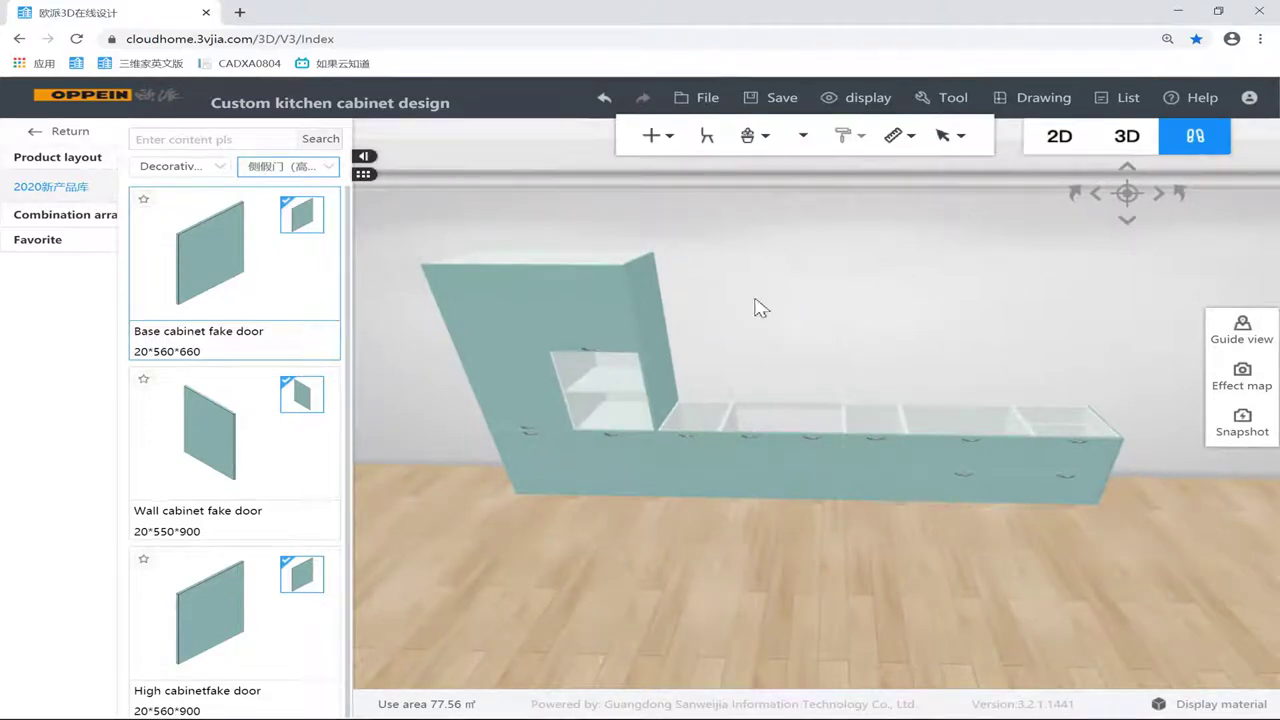
Step: Bring up the hinge door wall cabinets in the product library
click(165, 168)
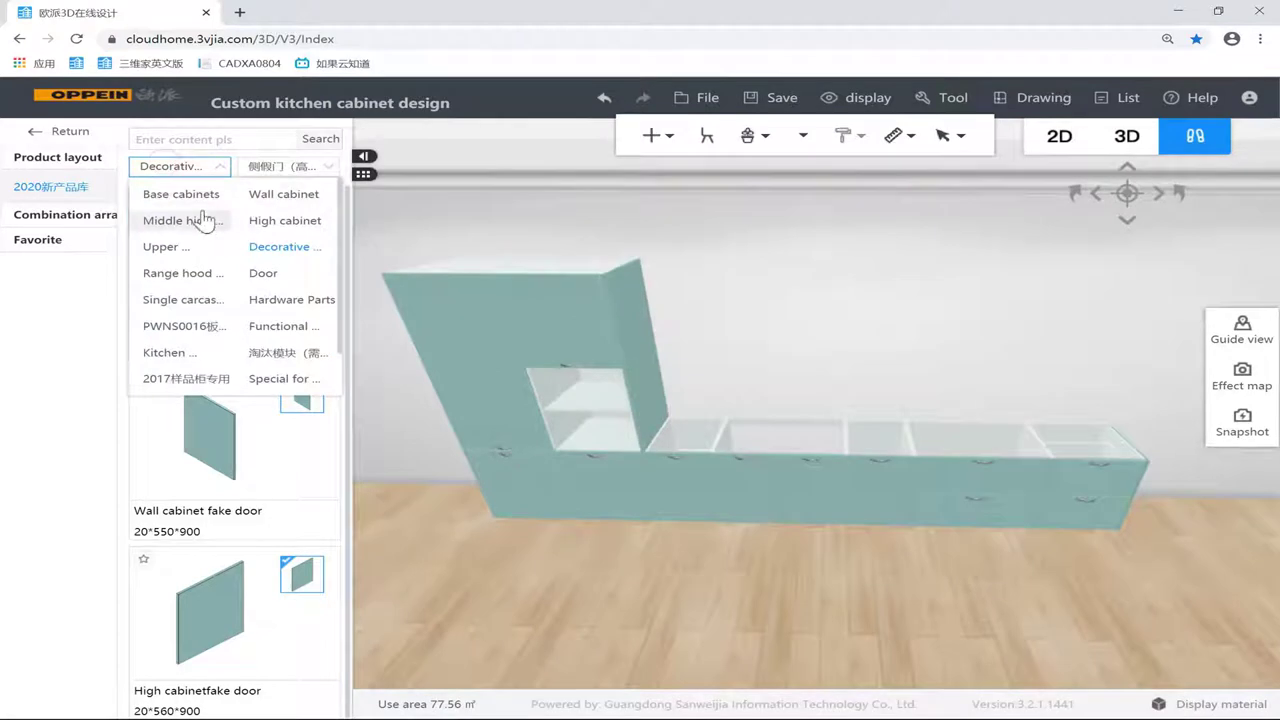
click(283, 194)
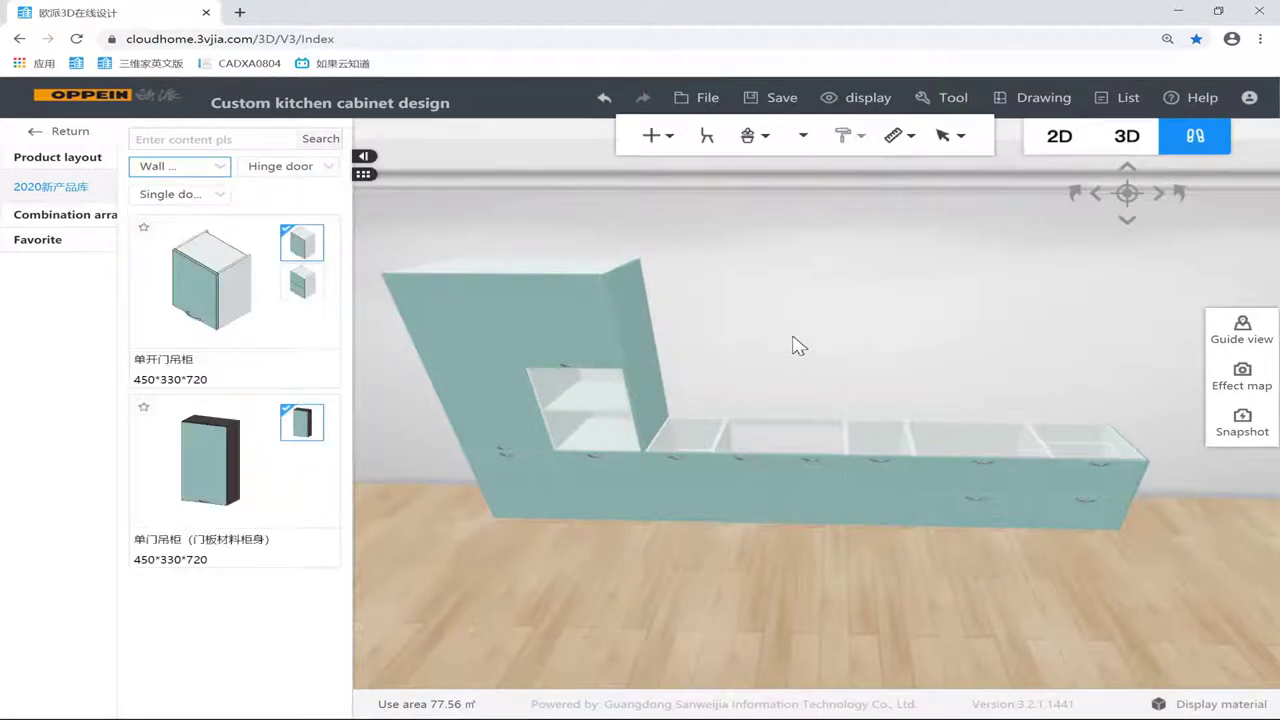
scroll(775, 378, up, 1)
scroll(793, 355, down, 1)
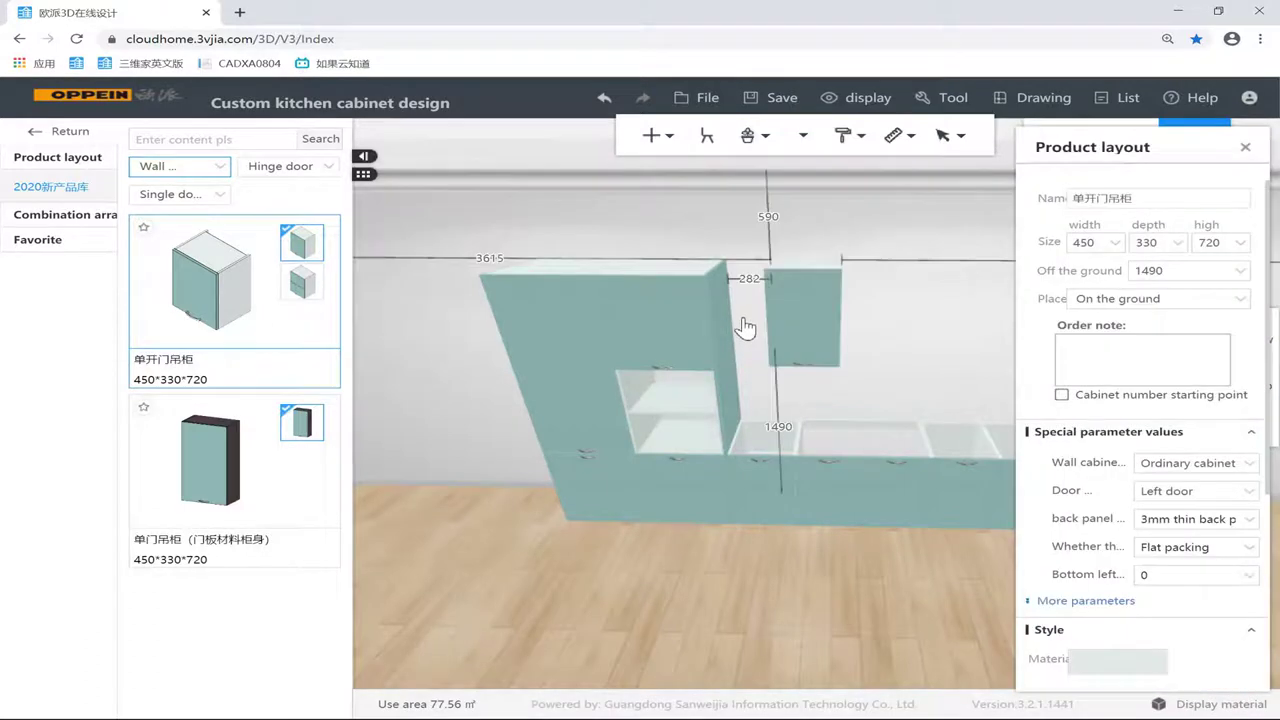
right_click(803, 313)
Step: Place a Double door wall cabinet (900*330*720) on the wall flush against the side of the high cabinet
click(208, 198)
click(180, 248)
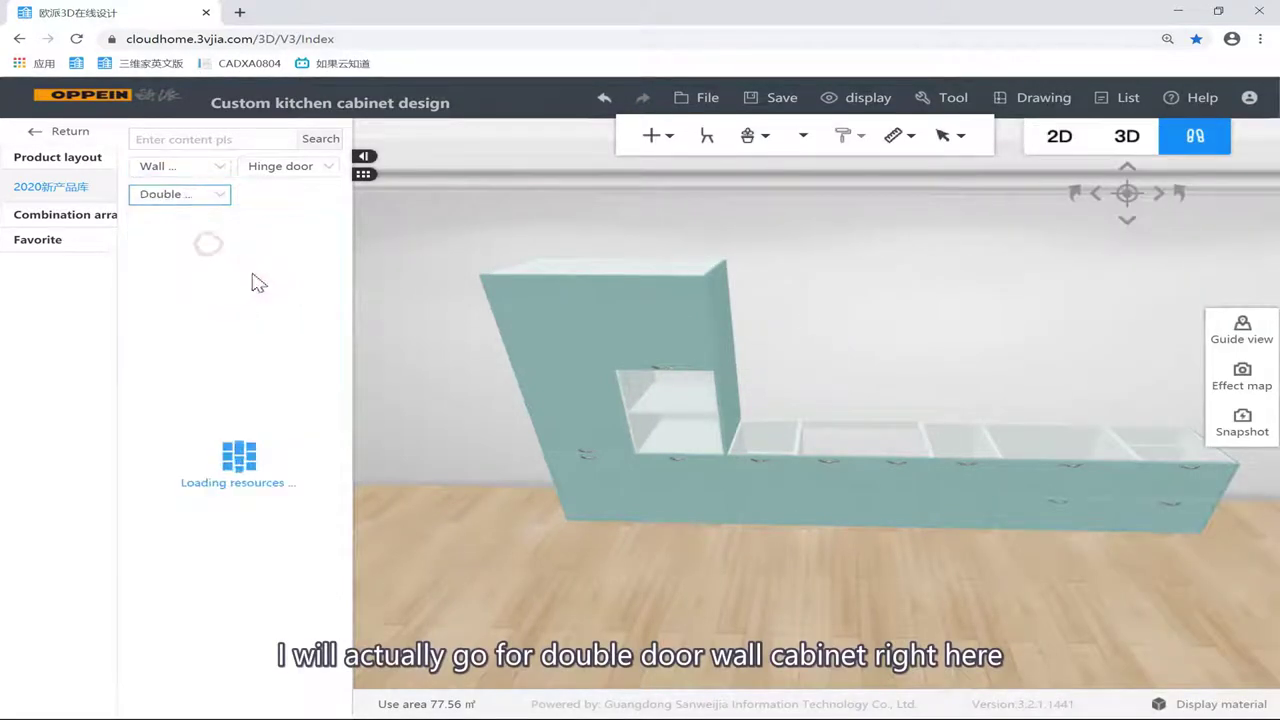
click(836, 340)
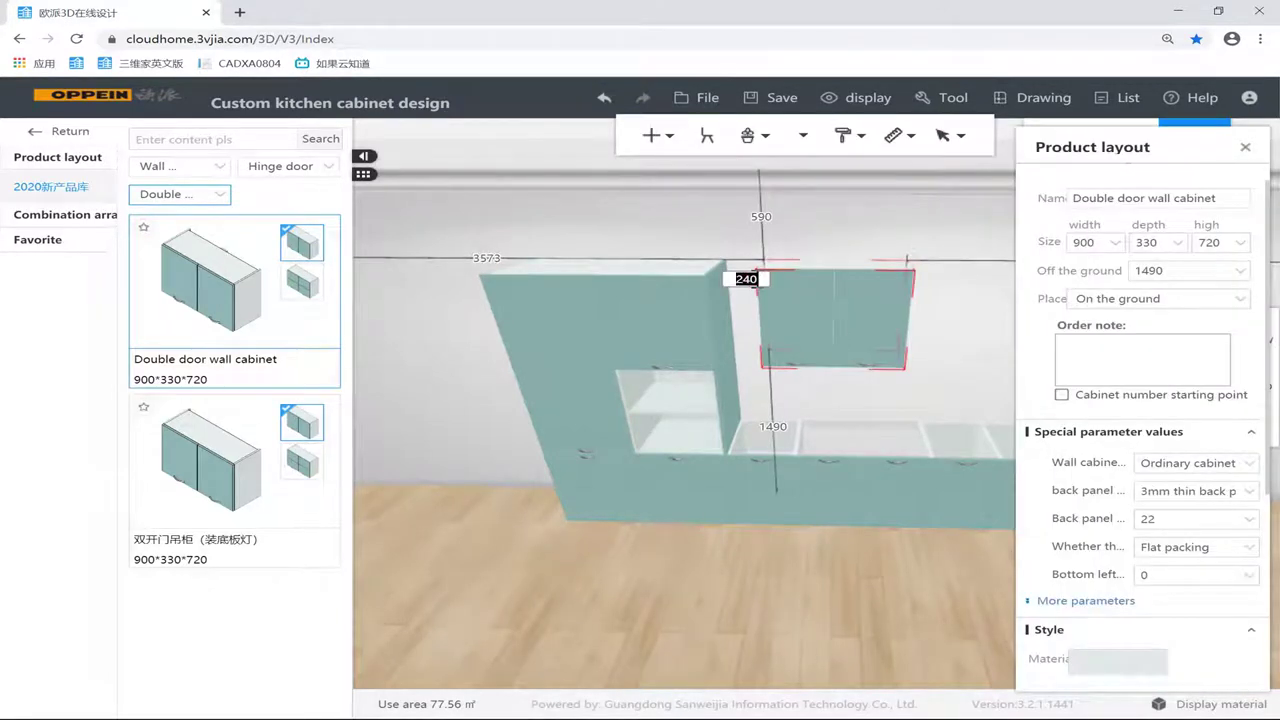
key(Return)
Step: Copy the double door wall cabinet so a second one sits flush against its free side
drag(869, 240, 683, 290)
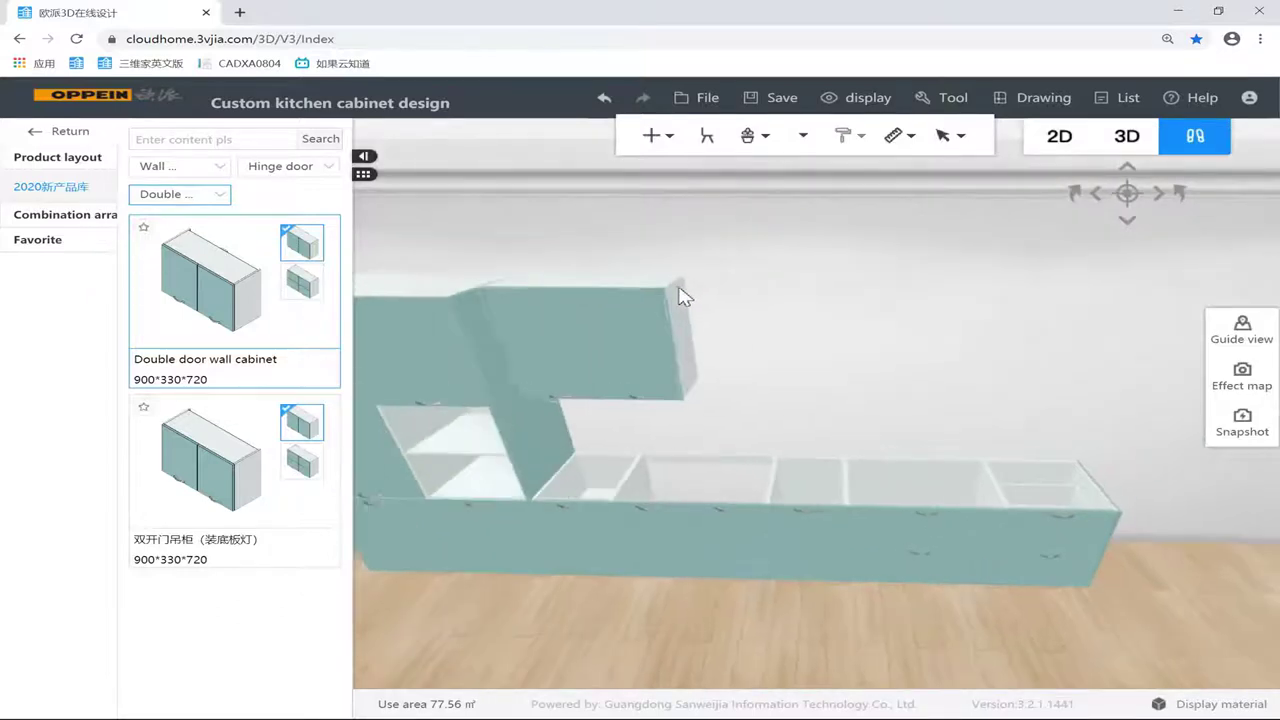
click(680, 287)
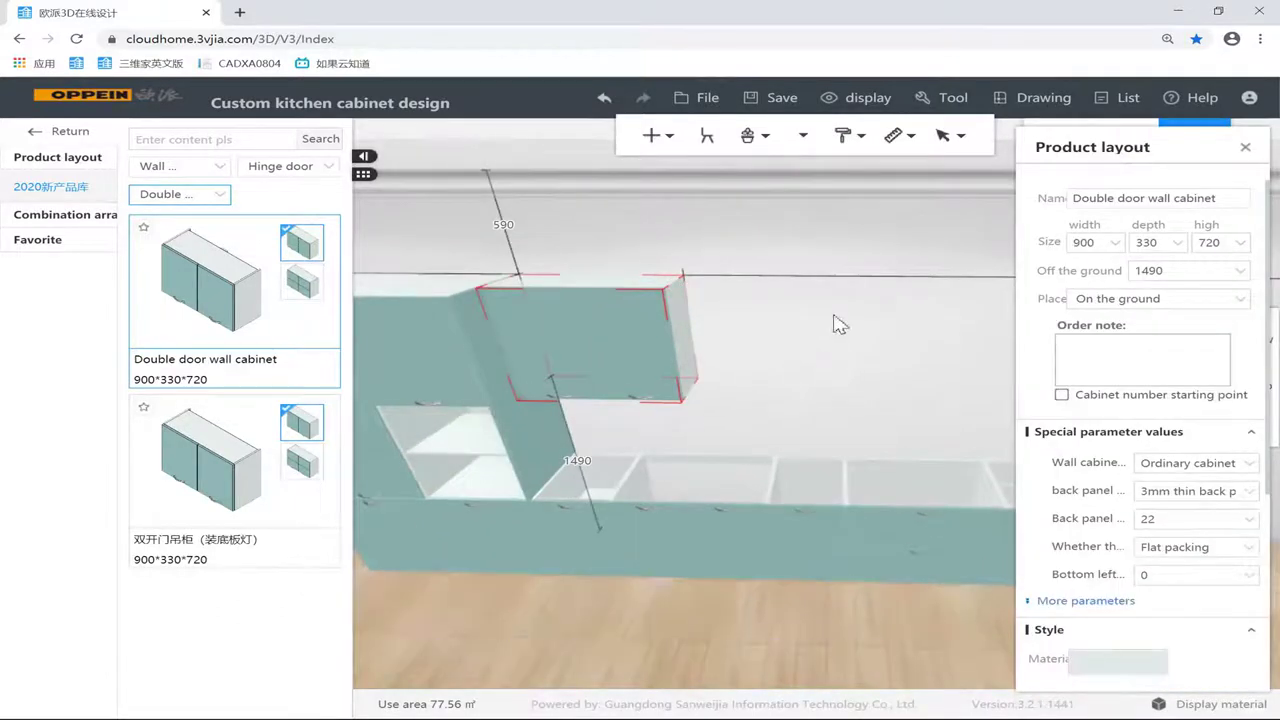
key(ctrl+Right)
drag(899, 299, 843, 310)
scroll(773, 315, down, 2)
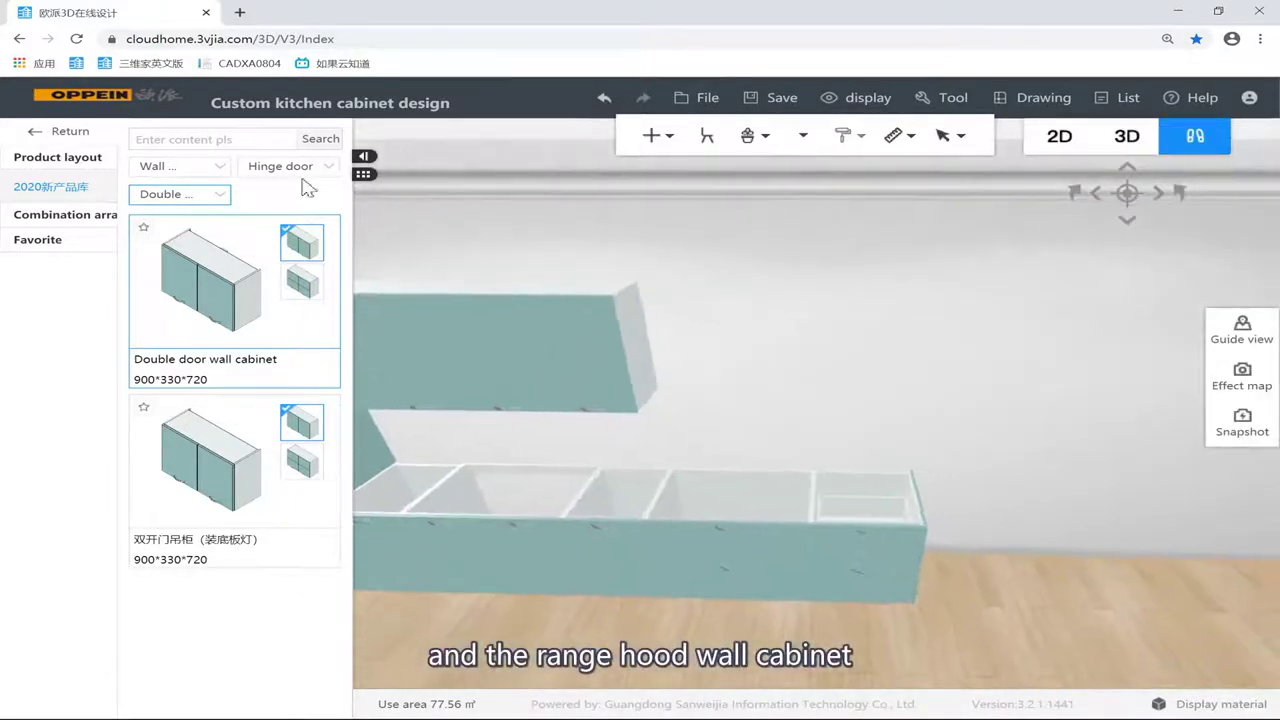
Step: Place a Double hinge door rangehood wall cabinet (900*330*720) flush against the free end of the wall cabinet row
click(288, 178)
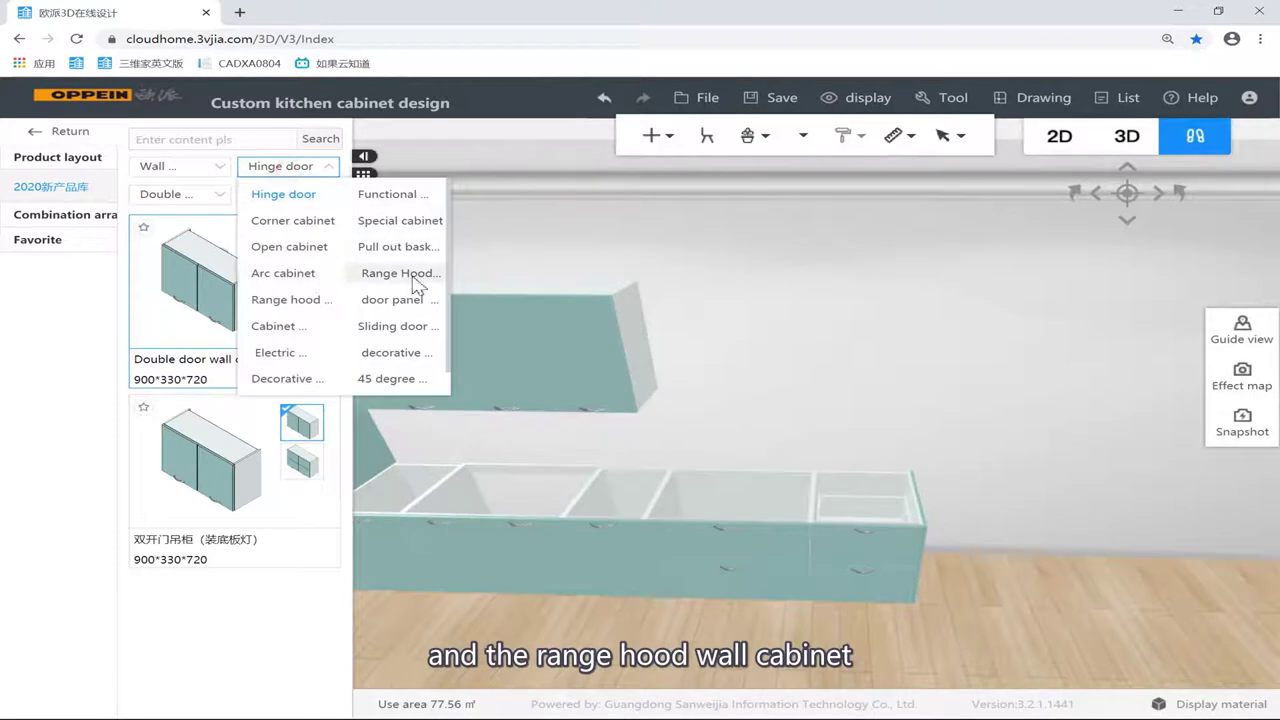
click(408, 274)
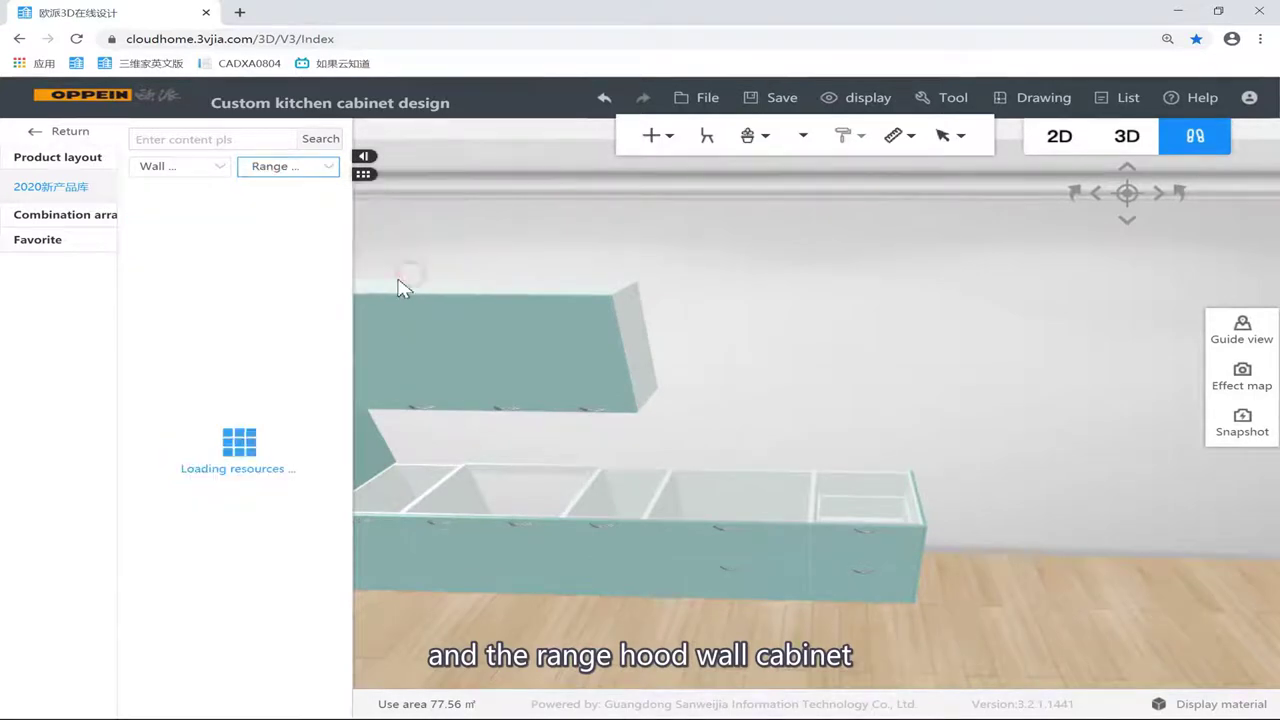
click(713, 368)
click(860, 330)
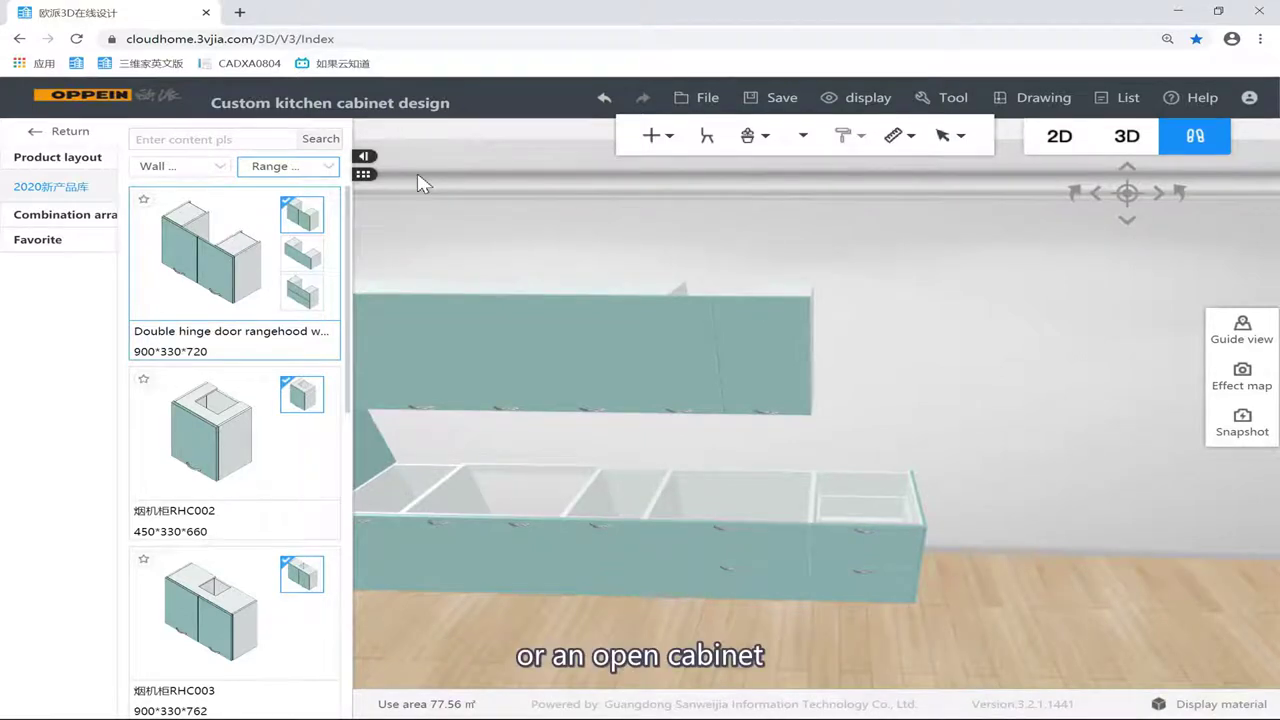
Step: Bring up the open wall cabinets in the product library and find the Front bevel open wall cabinet (350*350*720)
click(261, 172)
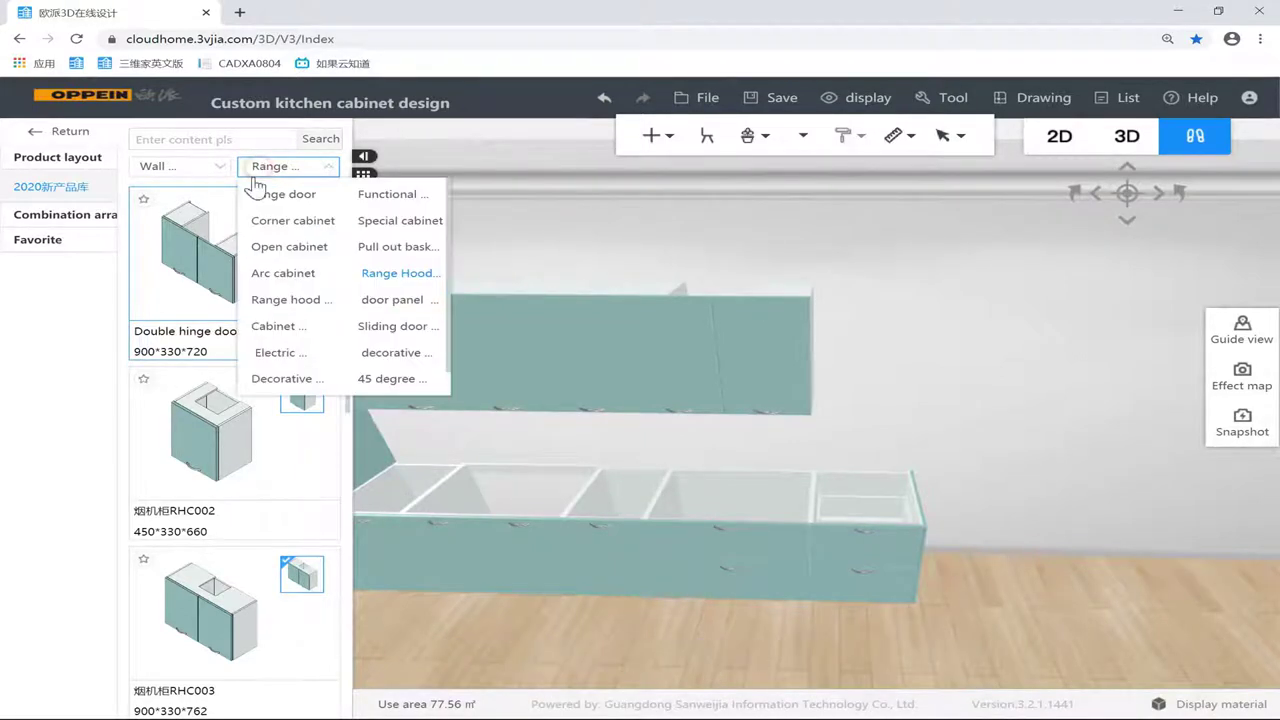
click(284, 255)
scroll(275, 272, down, 5)
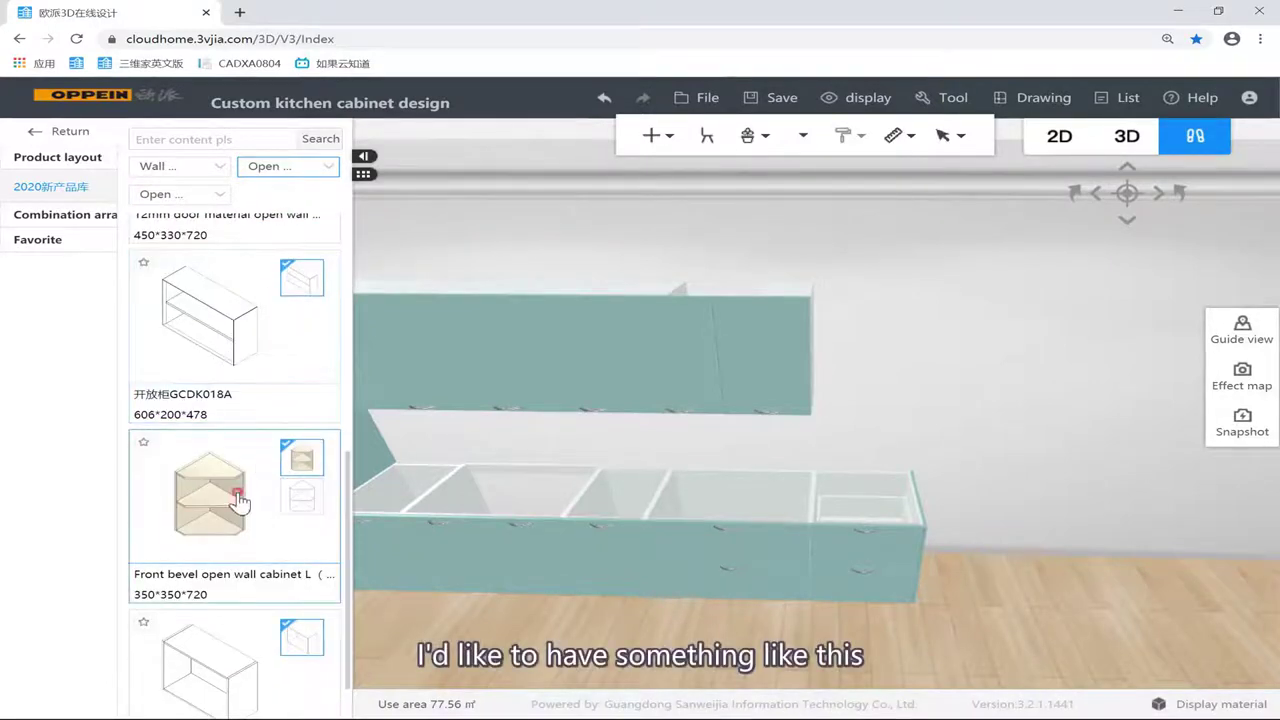
scroll(247, 508, down, 1)
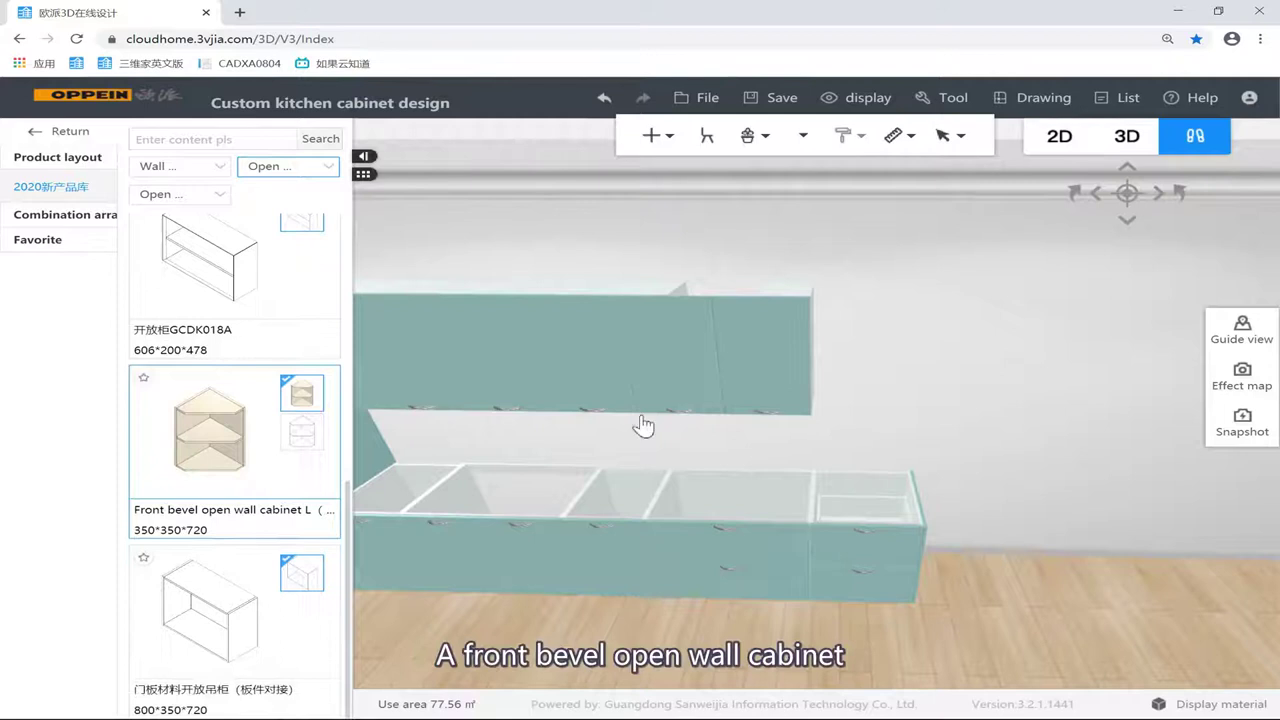
click(873, 352)
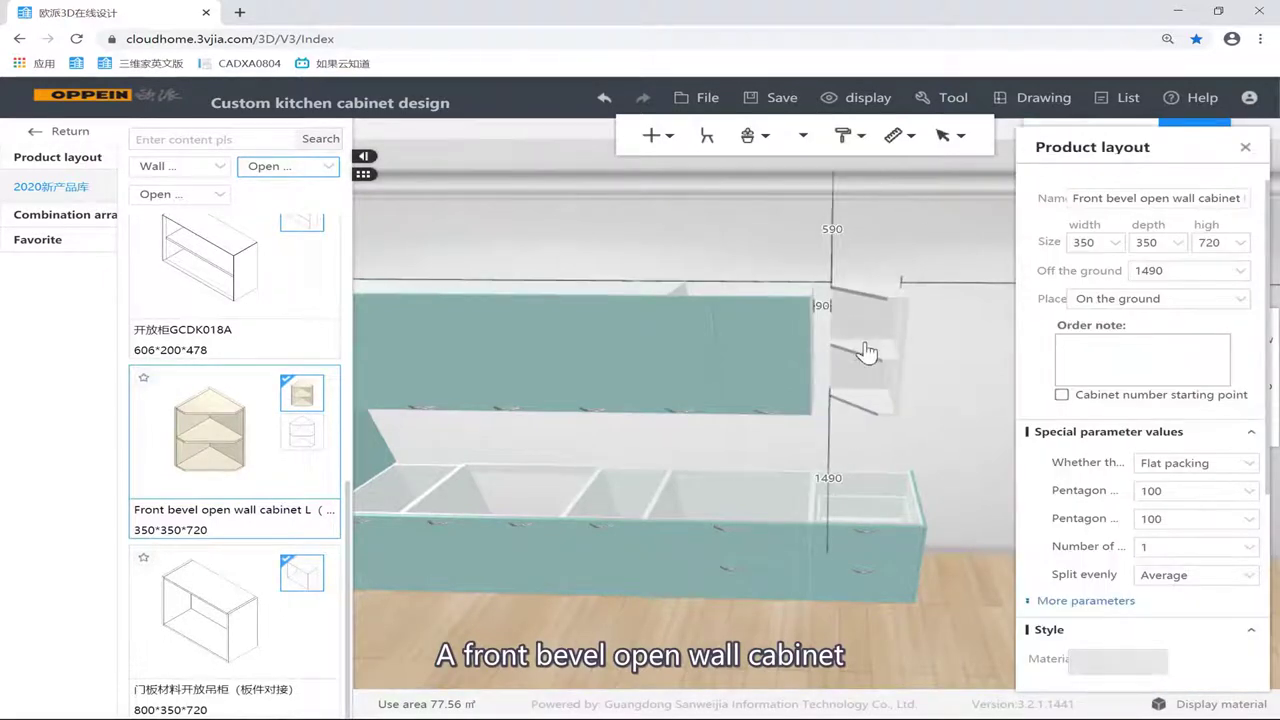
mouse_move(885, 342)
mouse_down()
mouse_move(813, 348)
mouse_move(868, 349)
mouse_up()
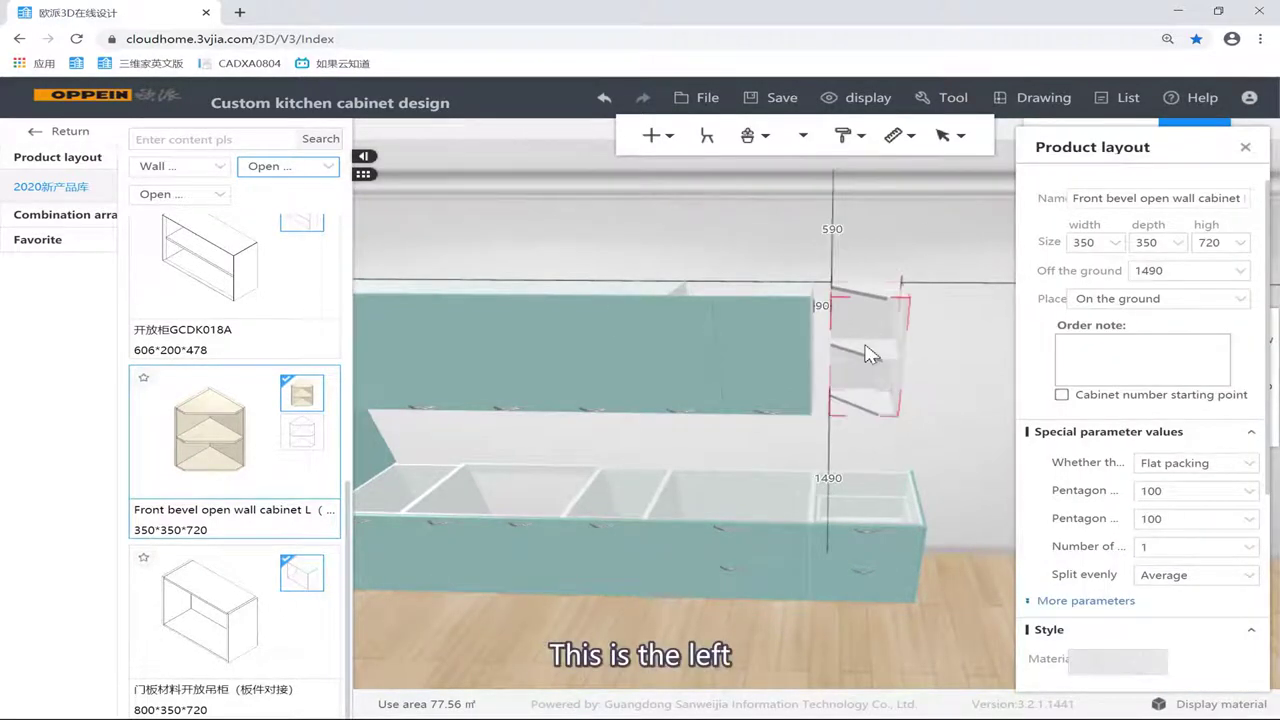
key(Delete)
Step: Place the R variant of the Front bevel open wall cabinet (350*350*720) flush against the free end of the range hood cabinet
click(299, 433)
click(205, 432)
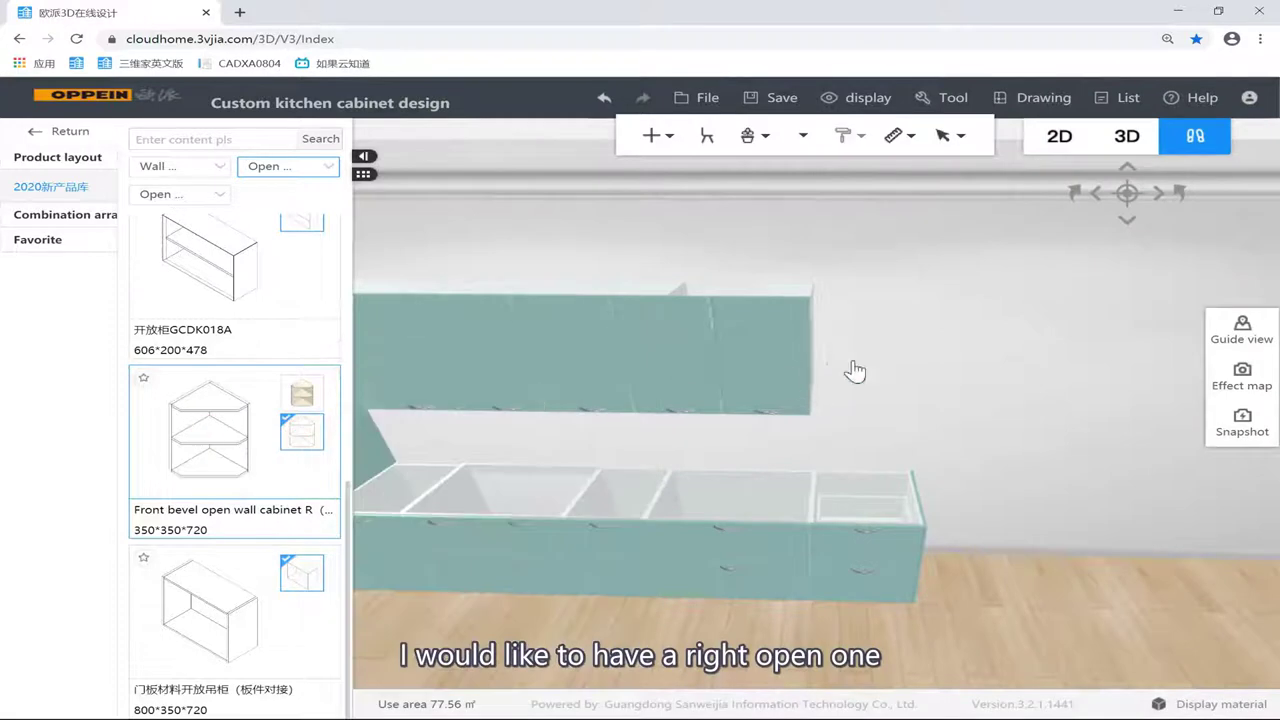
click(882, 300)
scroll(920, 338, up, 4)
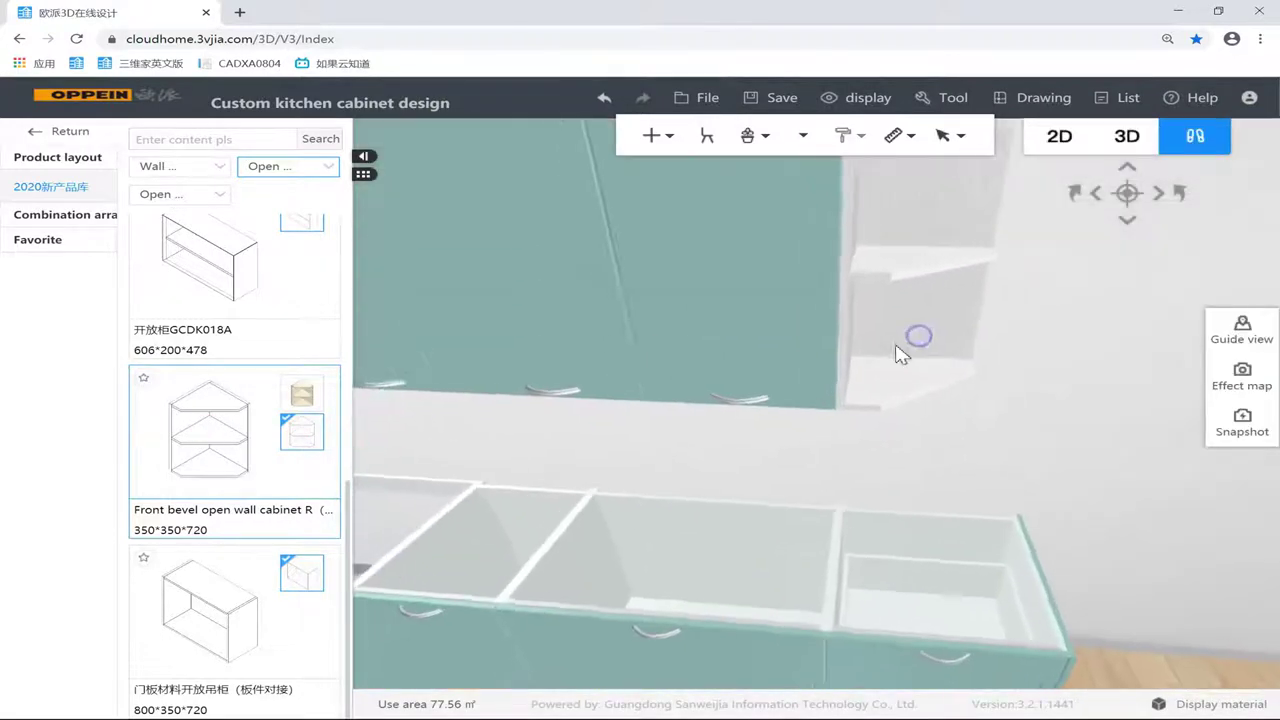
key(q)
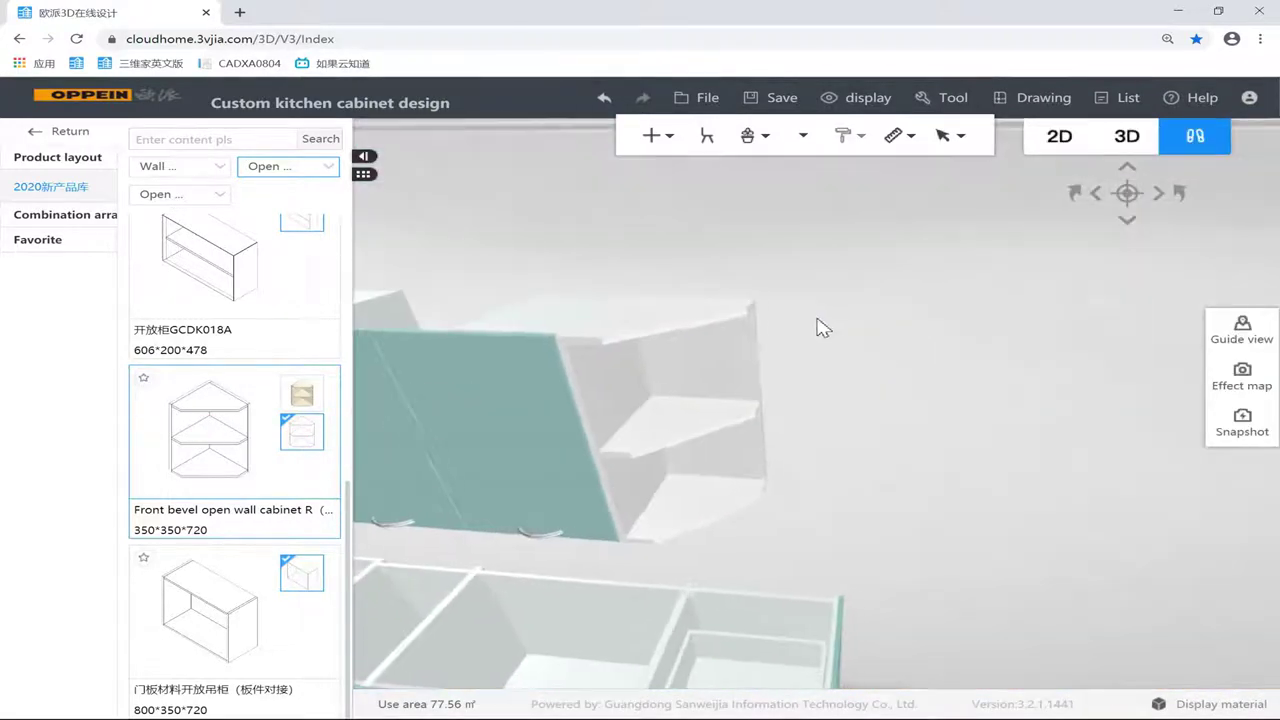
Step: Bring up the base cabinets that combine drawer and door in the product library for the island
click(828, 310)
drag(828, 310, 1033, 265)
click(925, 330)
drag(785, 320, 946, 322)
click(187, 171)
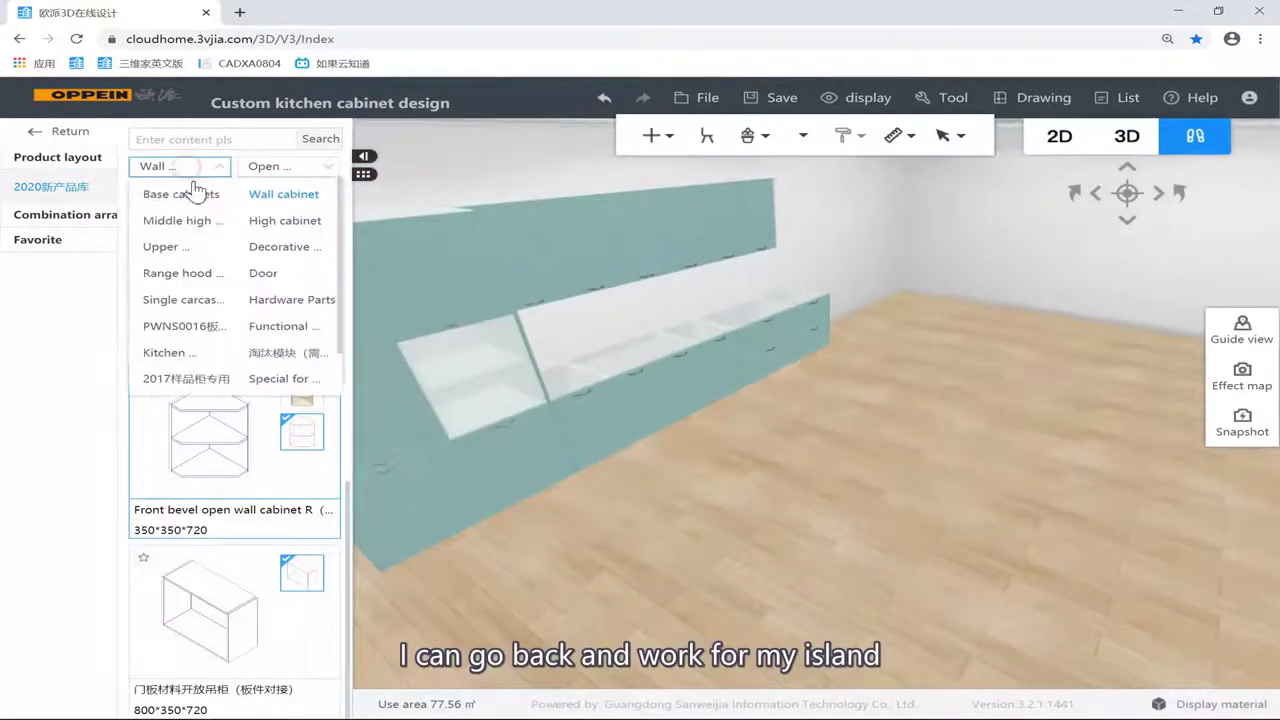
click(194, 193)
click(771, 344)
click(891, 402)
drag(810, 522, 400, 350)
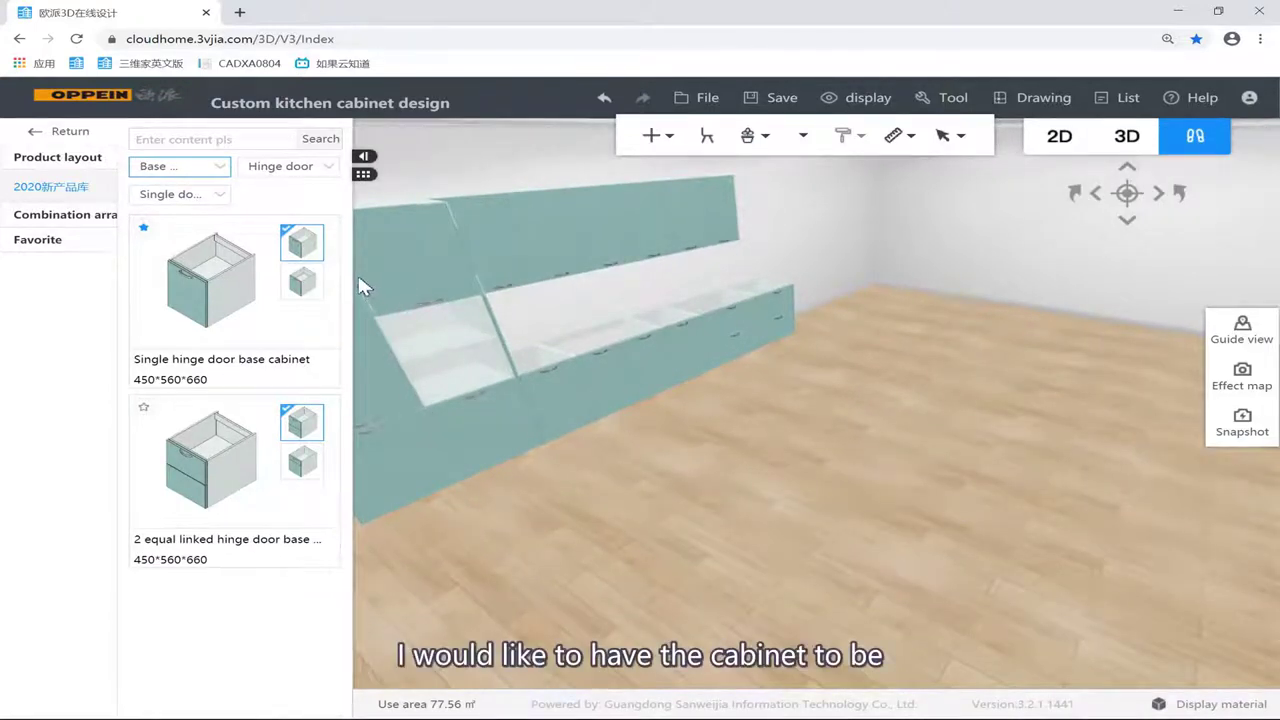
click(298, 170)
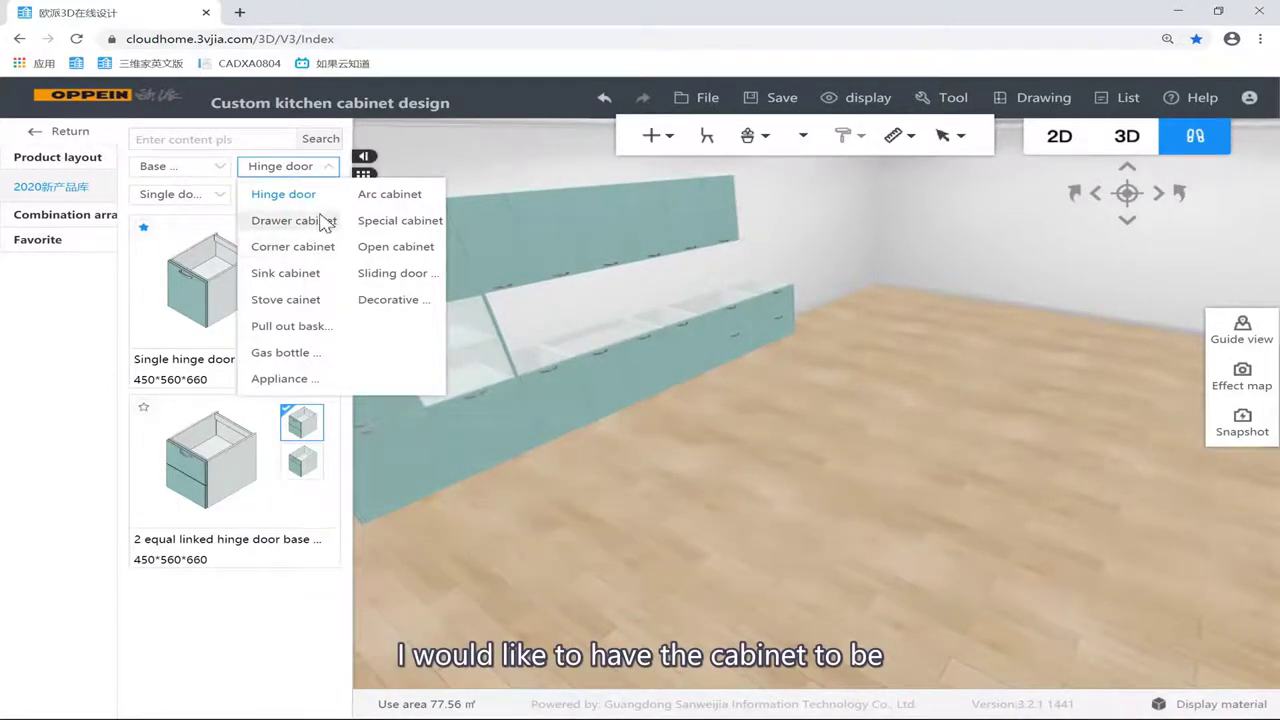
click(309, 221)
click(178, 194)
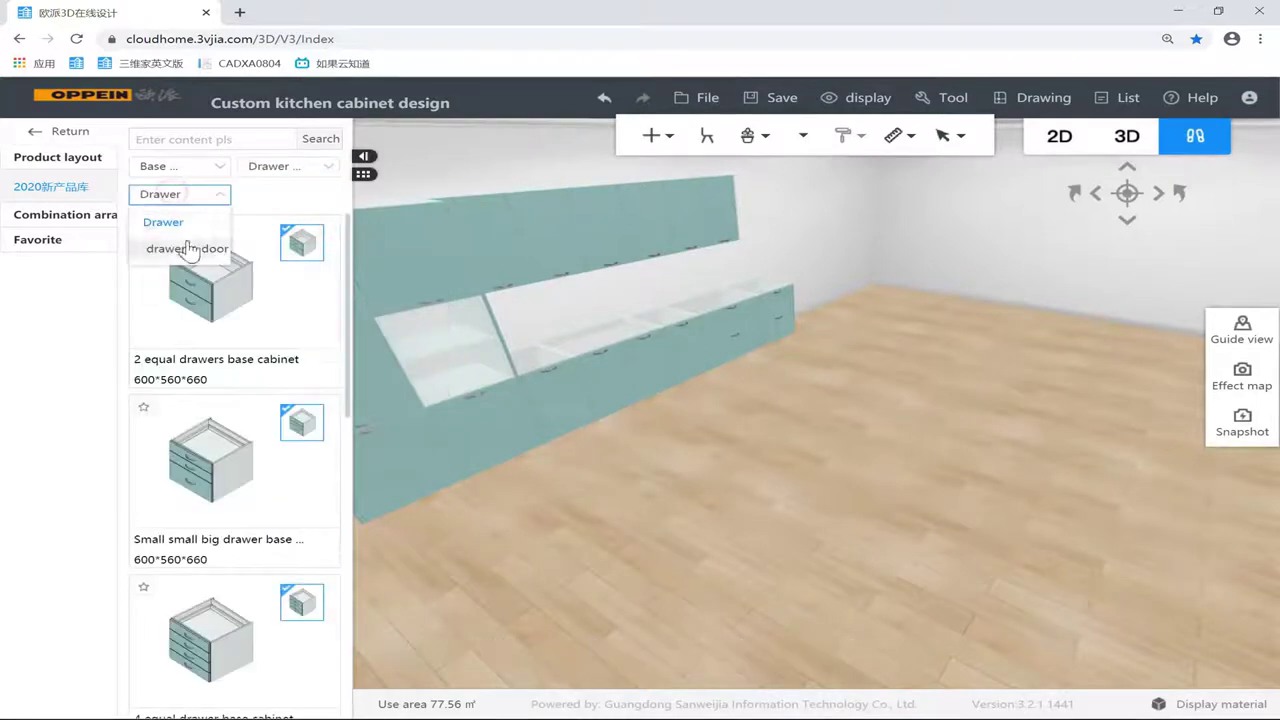
click(192, 249)
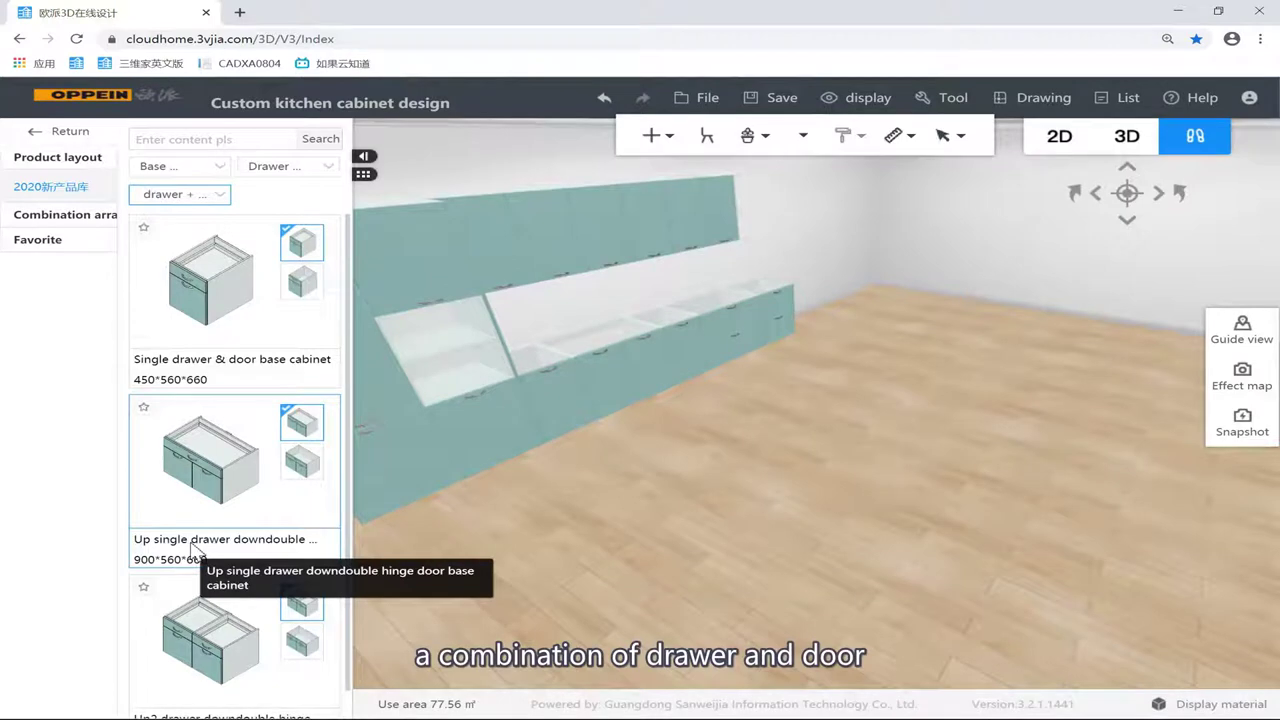
scroll(240, 565, down, 1)
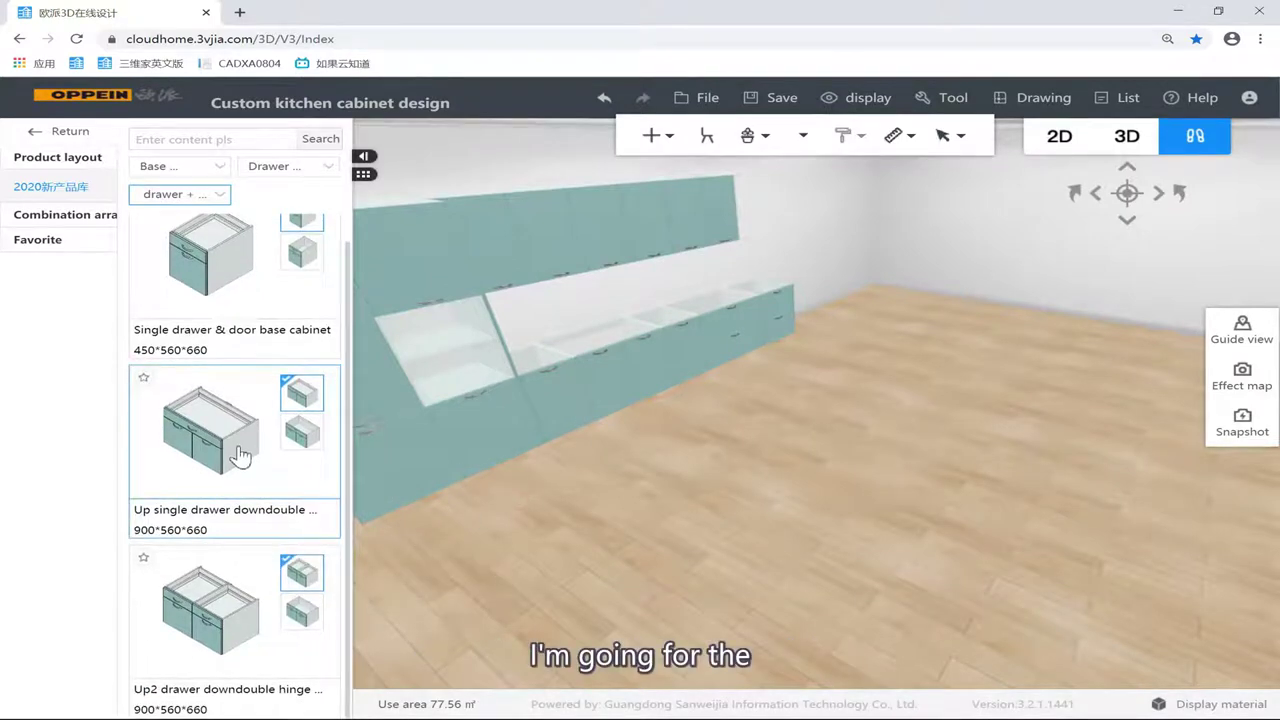
Step: Place an Up single drawer downdouble hinge door base cabinet (900*560*660) on the open floor in front of the wall row
click(204, 428)
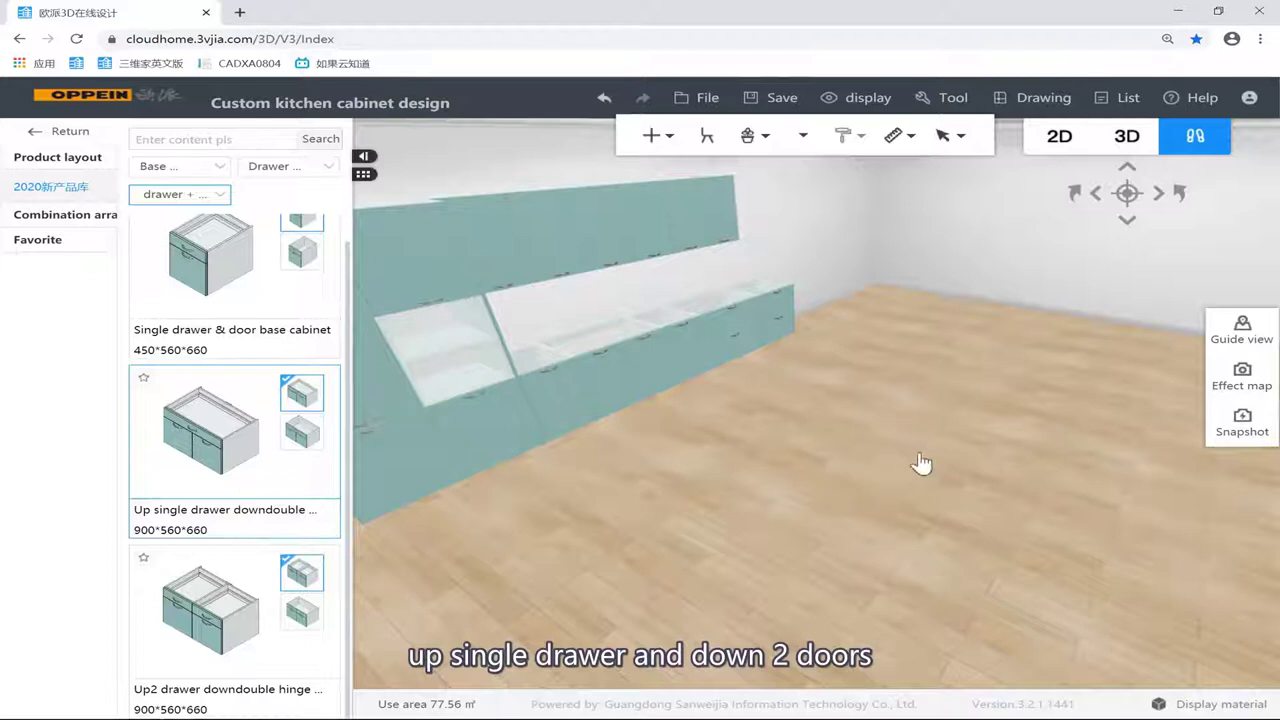
click(888, 477)
right_drag(835, 540, 927, 538)
scroll(925, 533, down, 3)
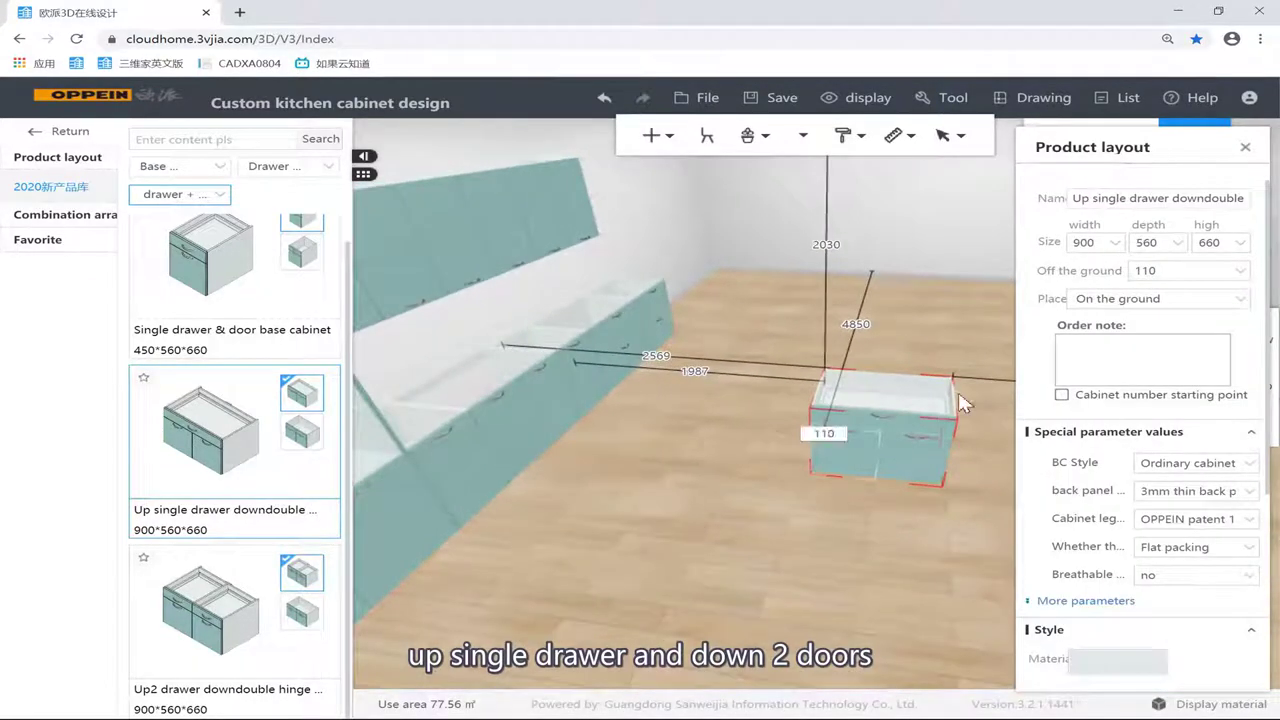
middle_drag(938, 400, 803, 399)
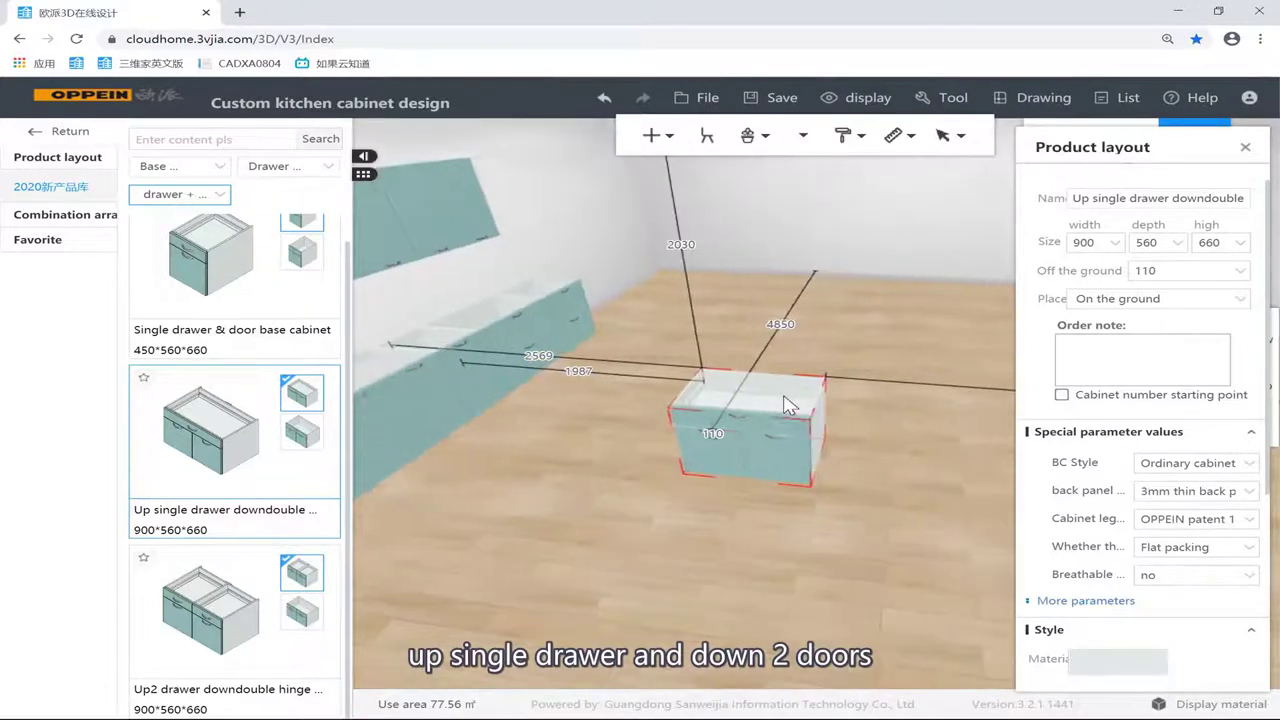
Step: Rotate the island cabinet so that its drawer and door fronts face the cabinet row along the wall
click(820, 418)
drag(826, 433, 728, 474)
right_drag(841, 540, 957, 511)
right_drag(886, 451, 698, 427)
scroll(697, 425, down, 5)
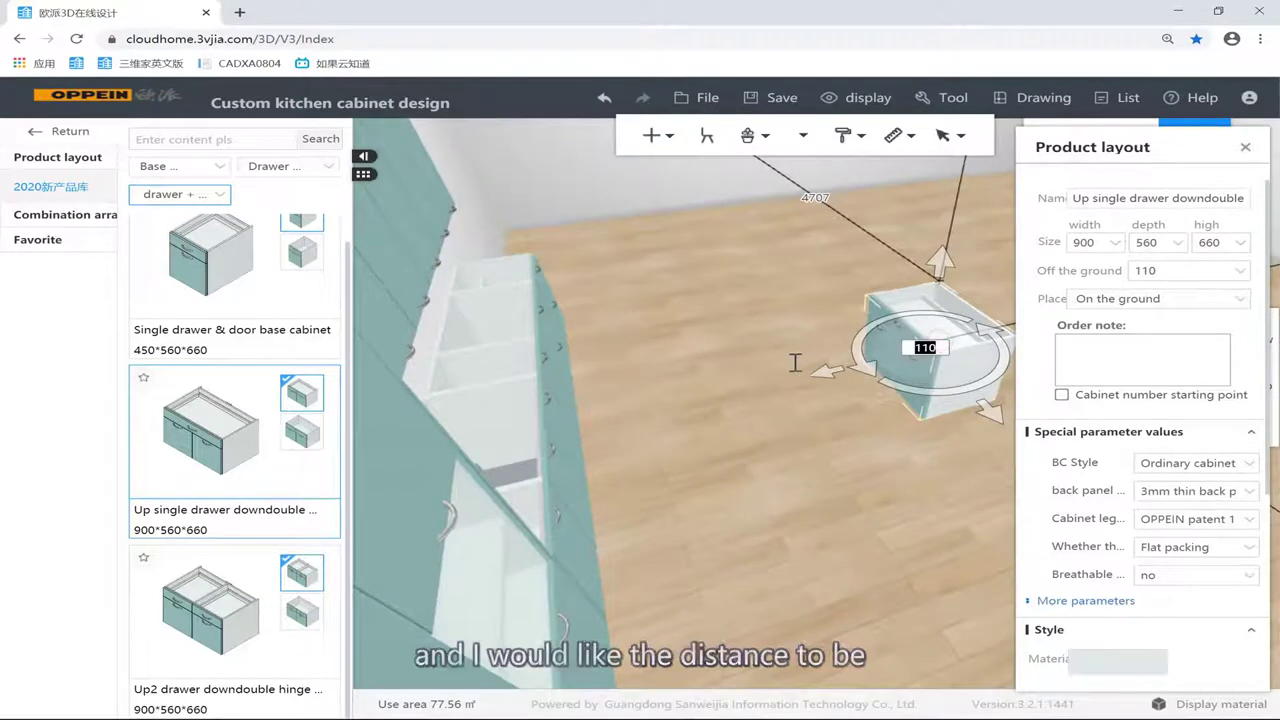
Step: Move the island cabinet across the floor closer to the cabinet row along the wall
mouse_move(885, 388)
mouse_down()
mouse_move(800, 372)
mouse_move(783, 346)
mouse_move(825, 340)
mouse_move(800, 347)
mouse_up()
drag(795, 430, 800, 410)
scroll(974, 119, up, 3)
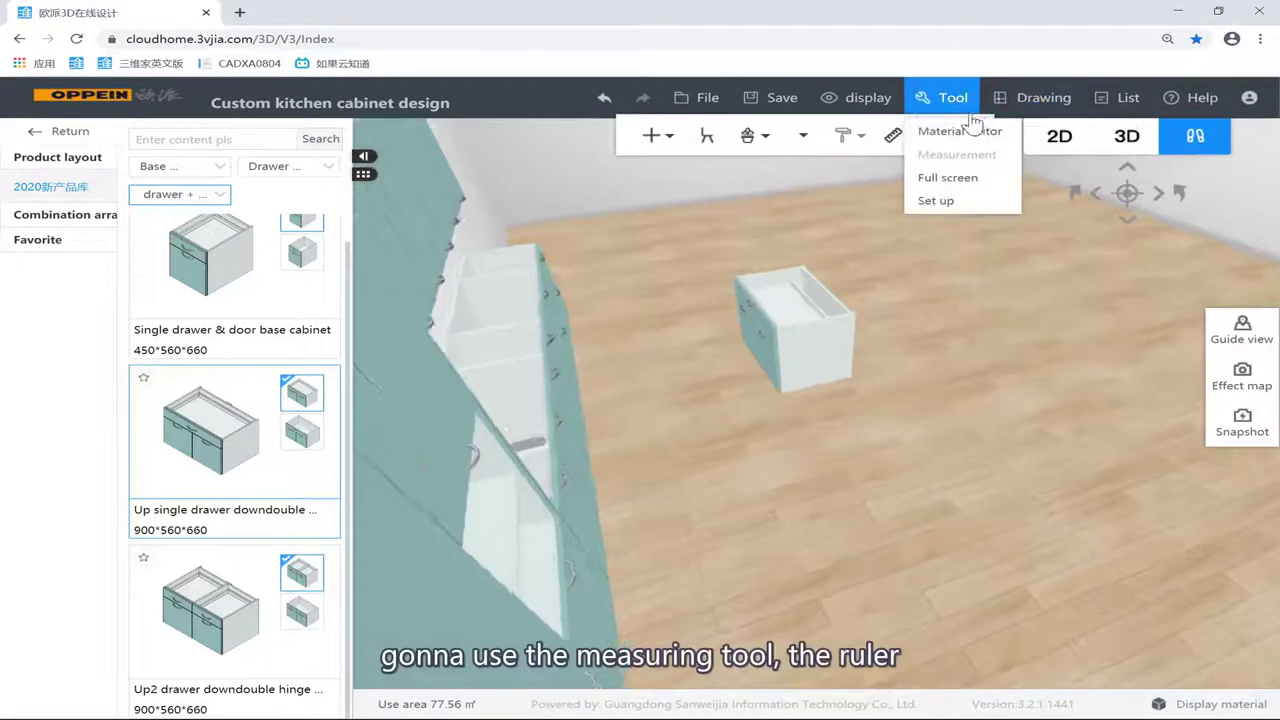
Step: Measure from the island cabinet to the base cabinet row with the Element ruler and set the distance to 900 mm
mouse_move(893, 136)
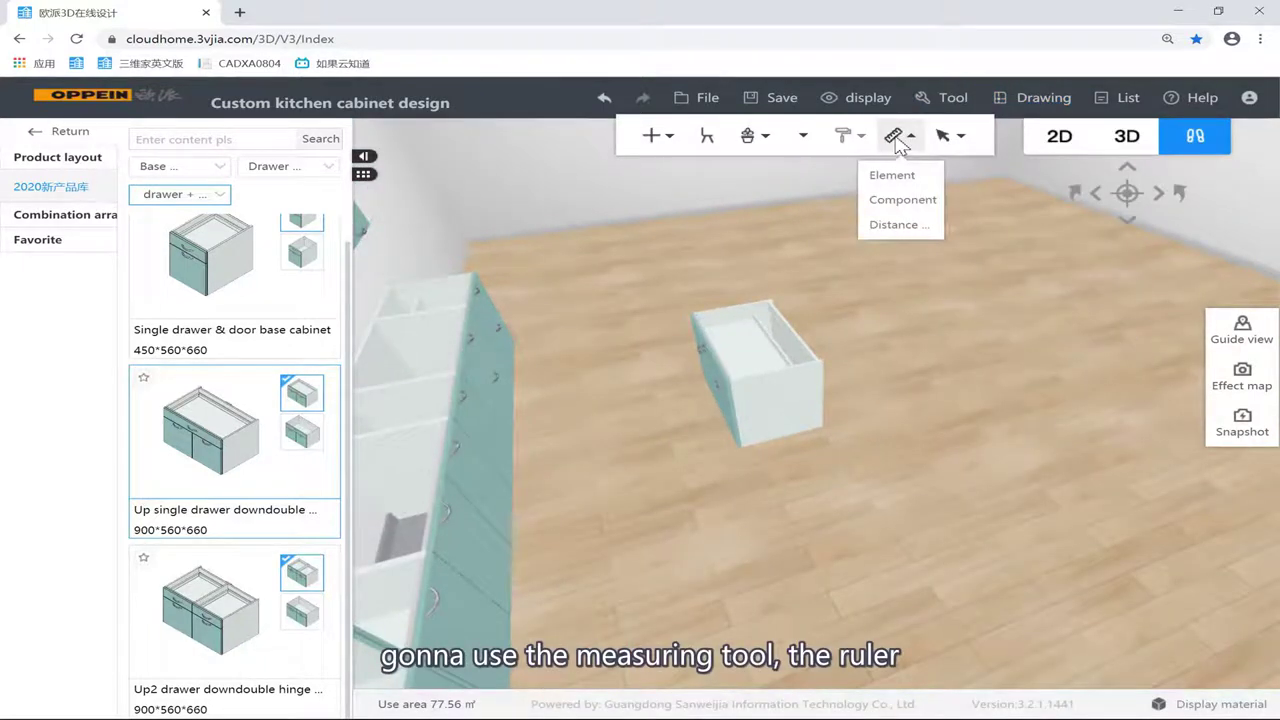
click(874, 172)
click(762, 402)
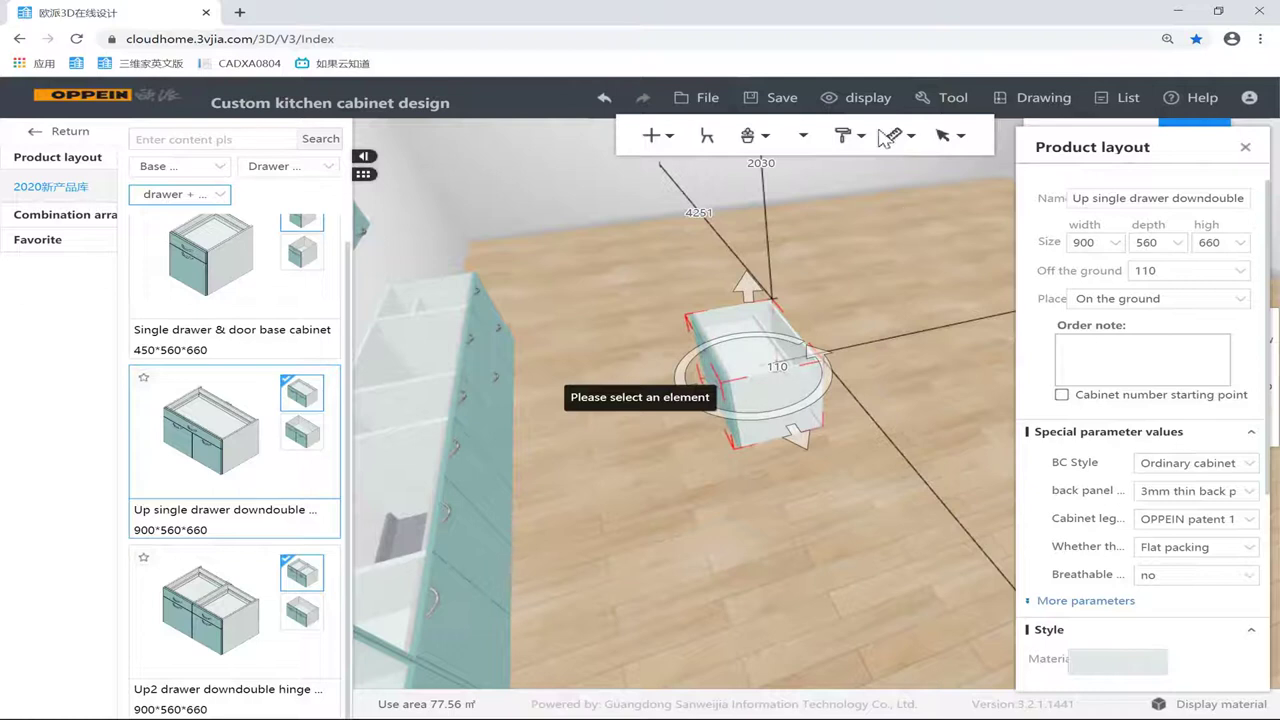
click(889, 176)
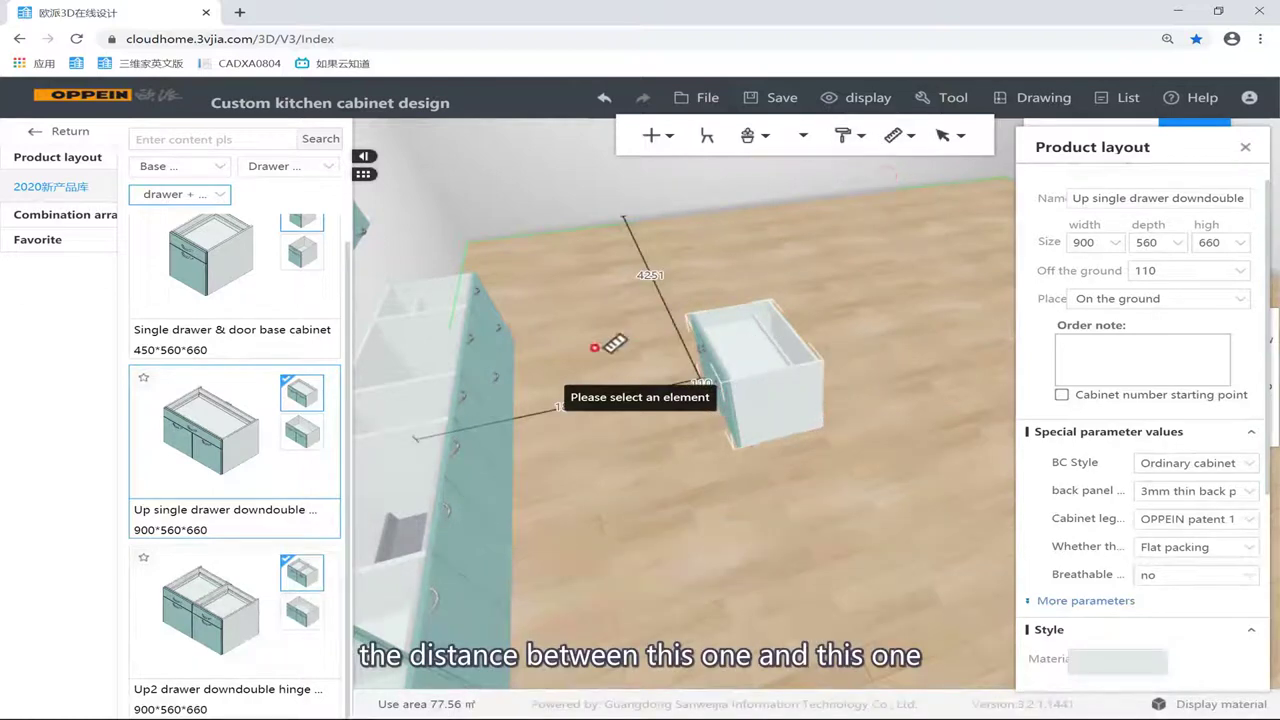
click(505, 437)
click(611, 400)
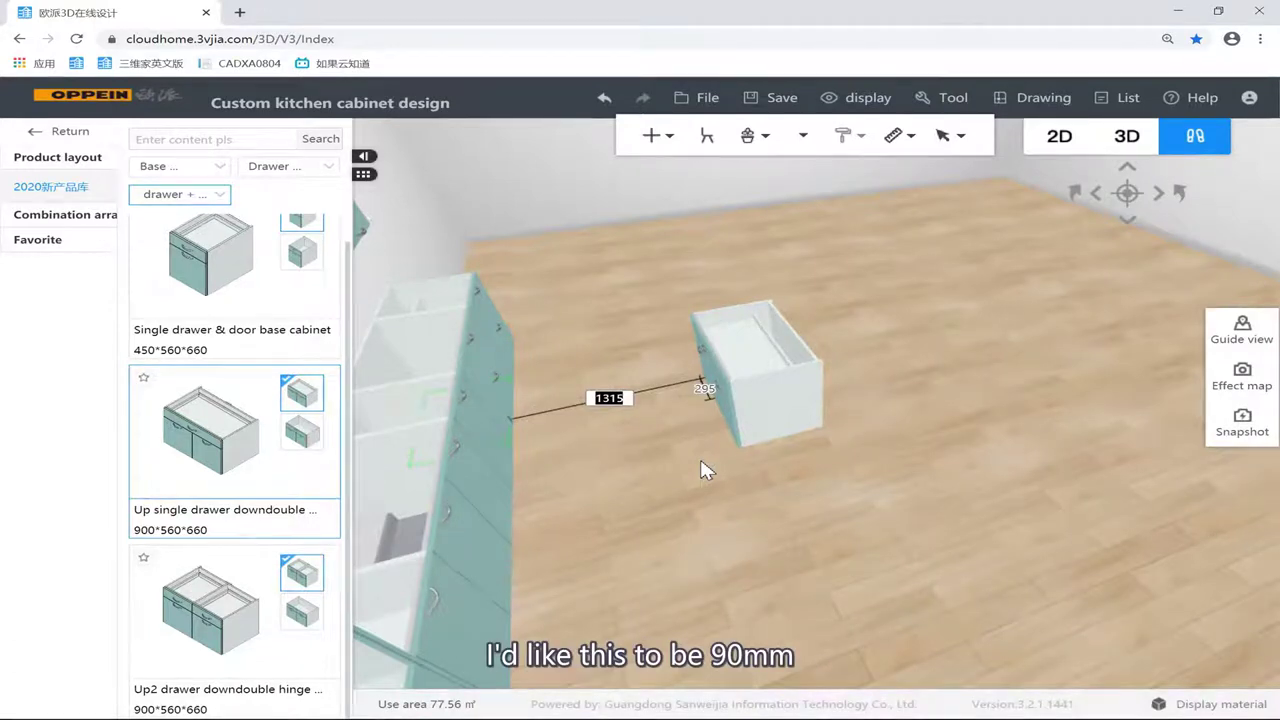
key(Return)
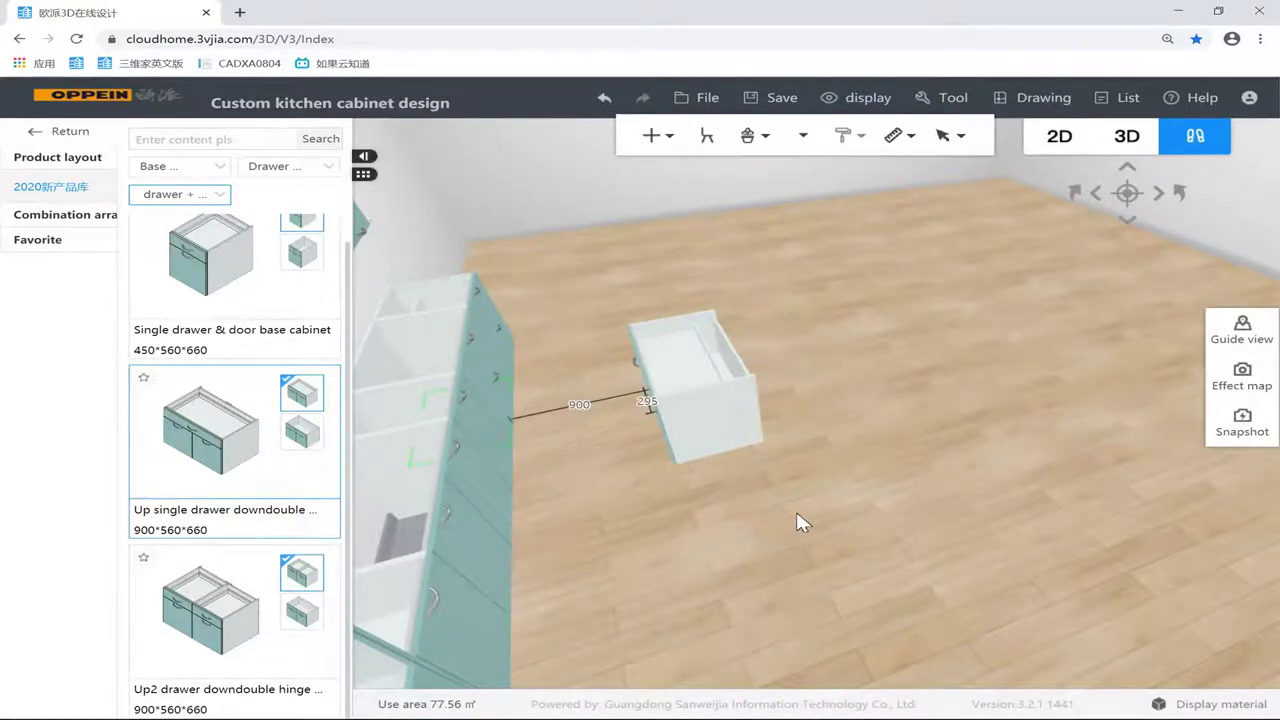
Step: Copy the island cabinet directly beside the original so both form one row facing the wall cabinets
right_drag(802, 522, 966, 508)
drag(998, 355, 872, 398)
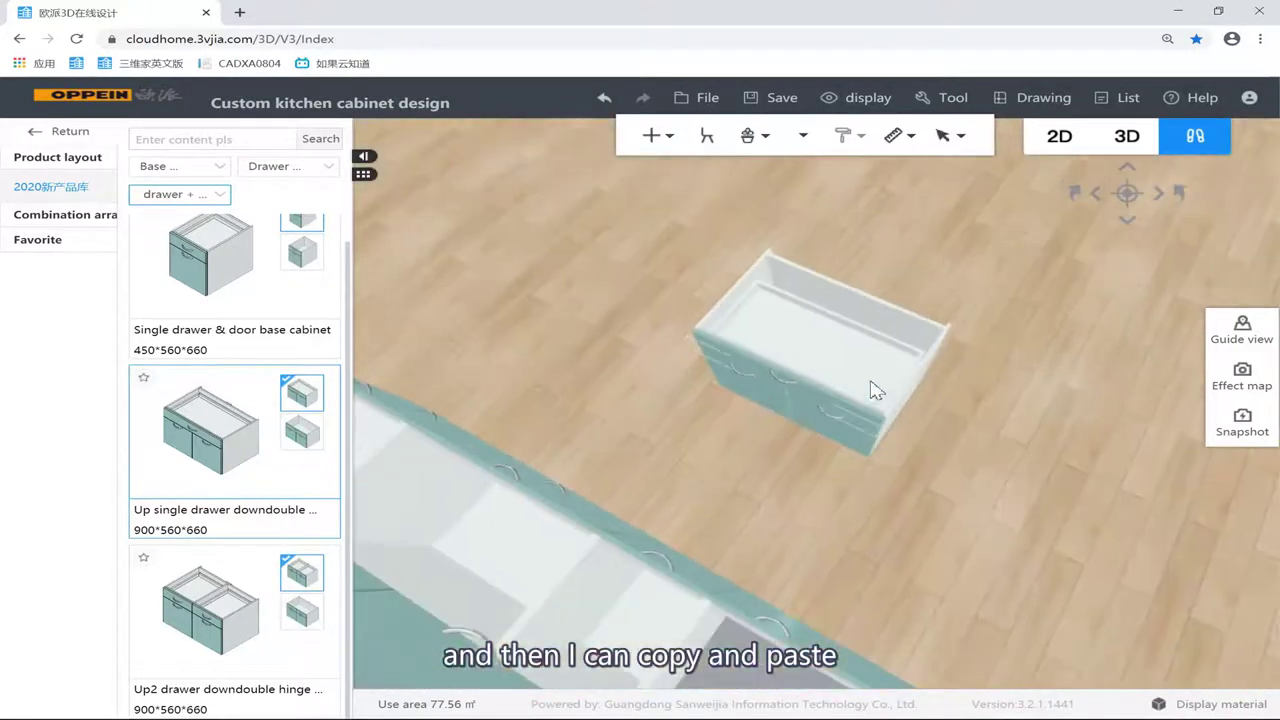
click(910, 372)
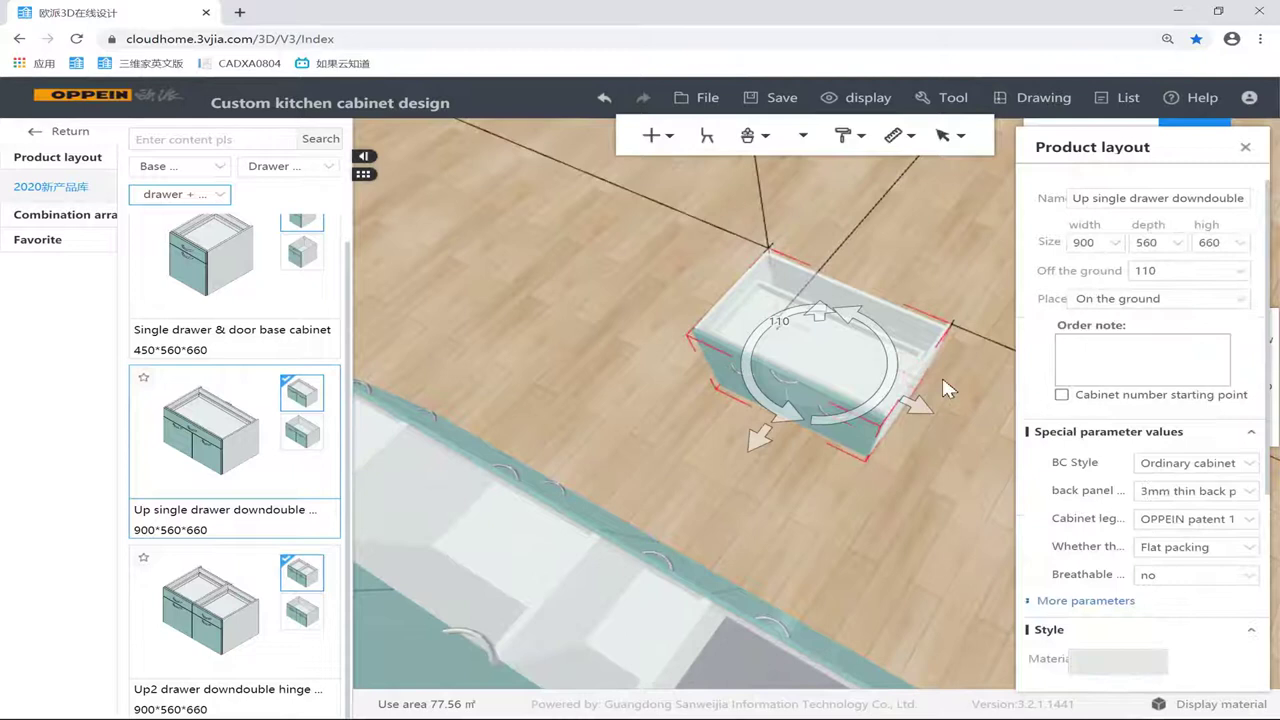
key(ctrl+Right)
drag(938, 305, 780, 252)
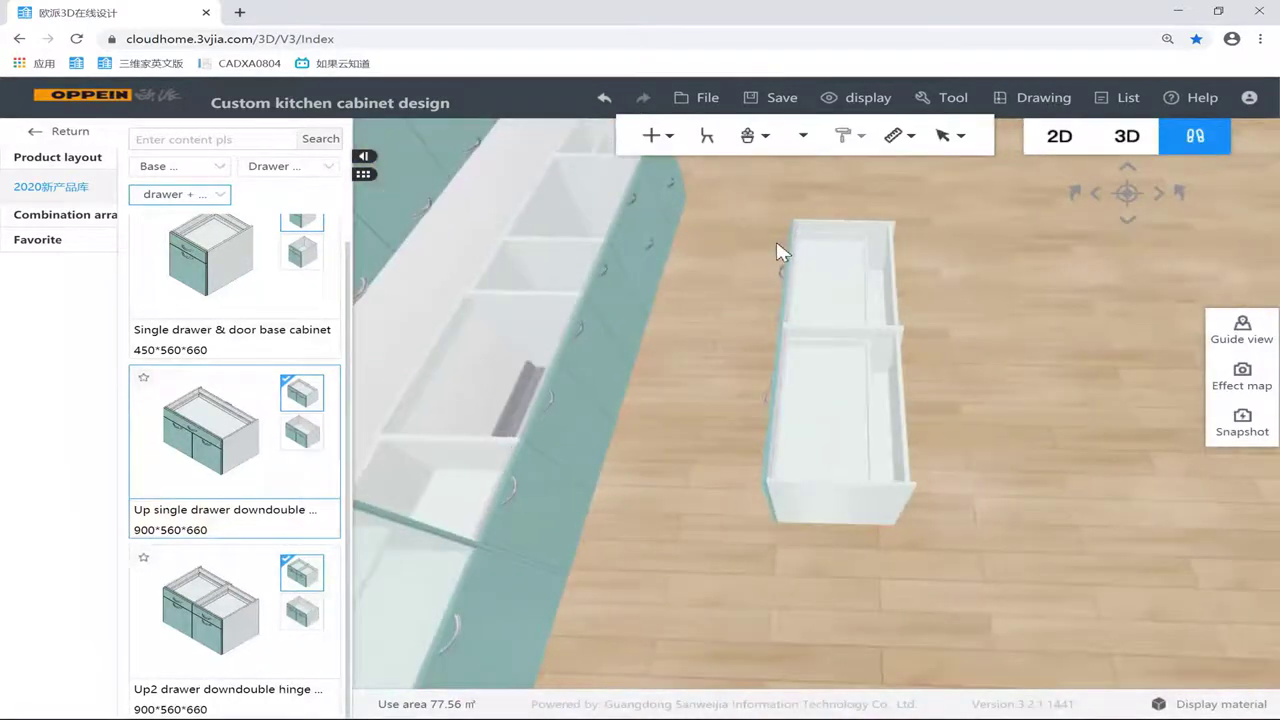
Step: Bring up the side fake doors (侧假门) of the Decorative category in the product library
click(868, 248)
scroll(922, 237, up, 2)
drag(922, 240, 500, 181)
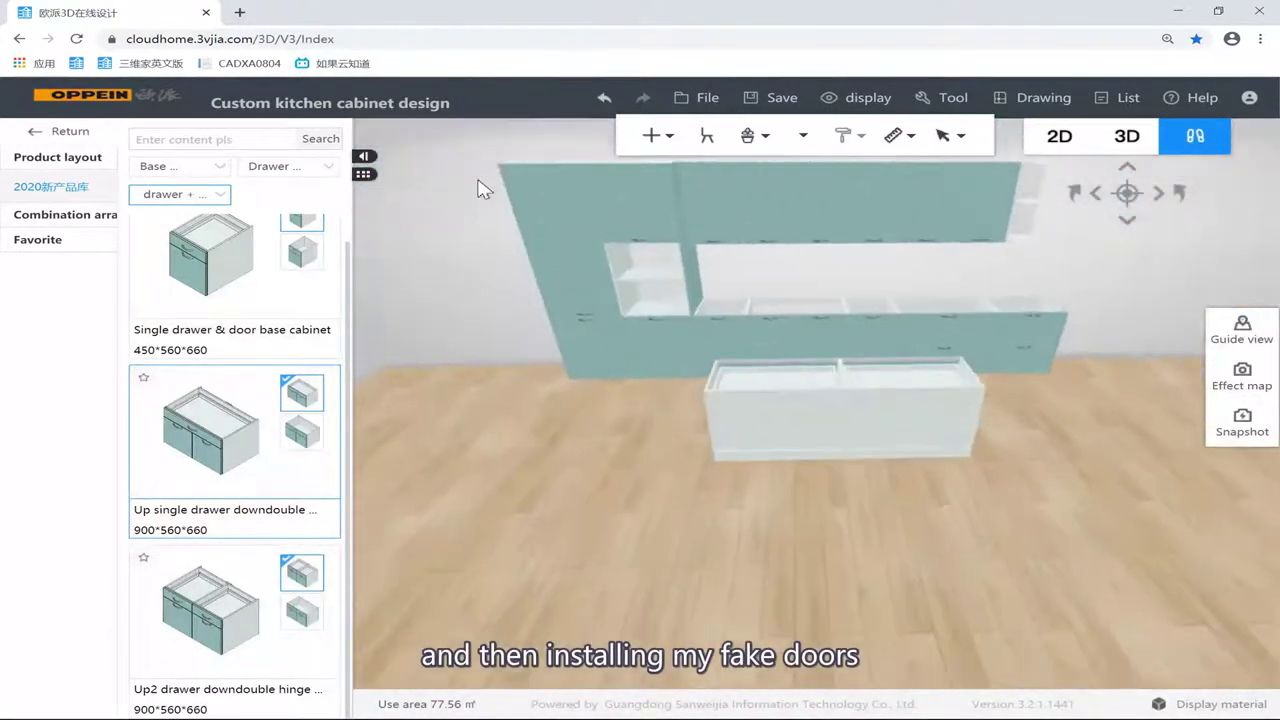
click(212, 168)
click(268, 167)
click(188, 166)
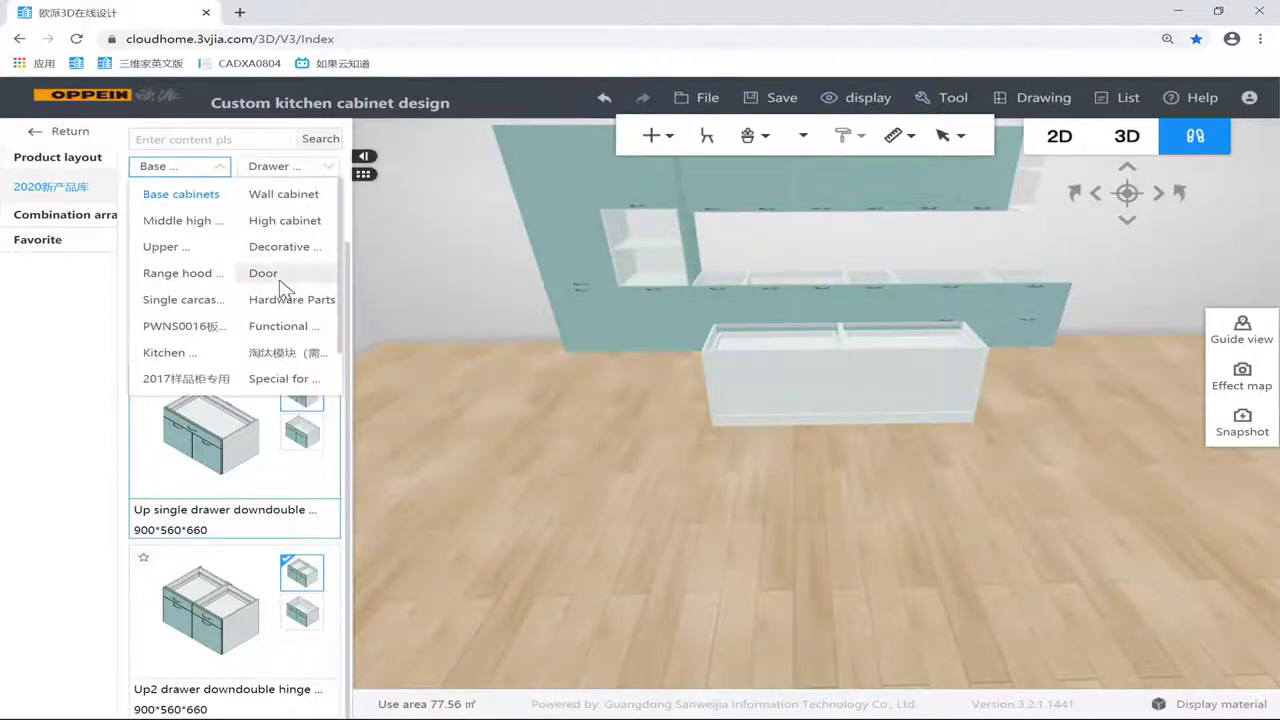
click(270, 276)
click(200, 166)
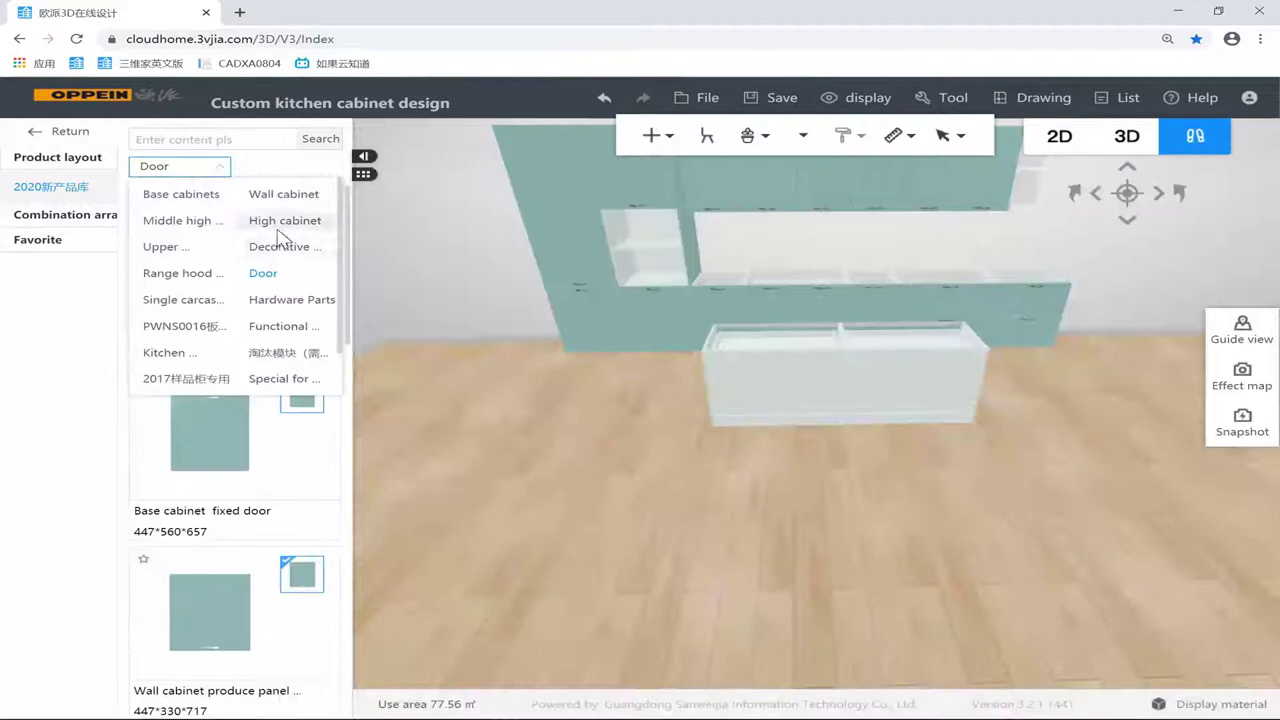
click(272, 245)
click(292, 166)
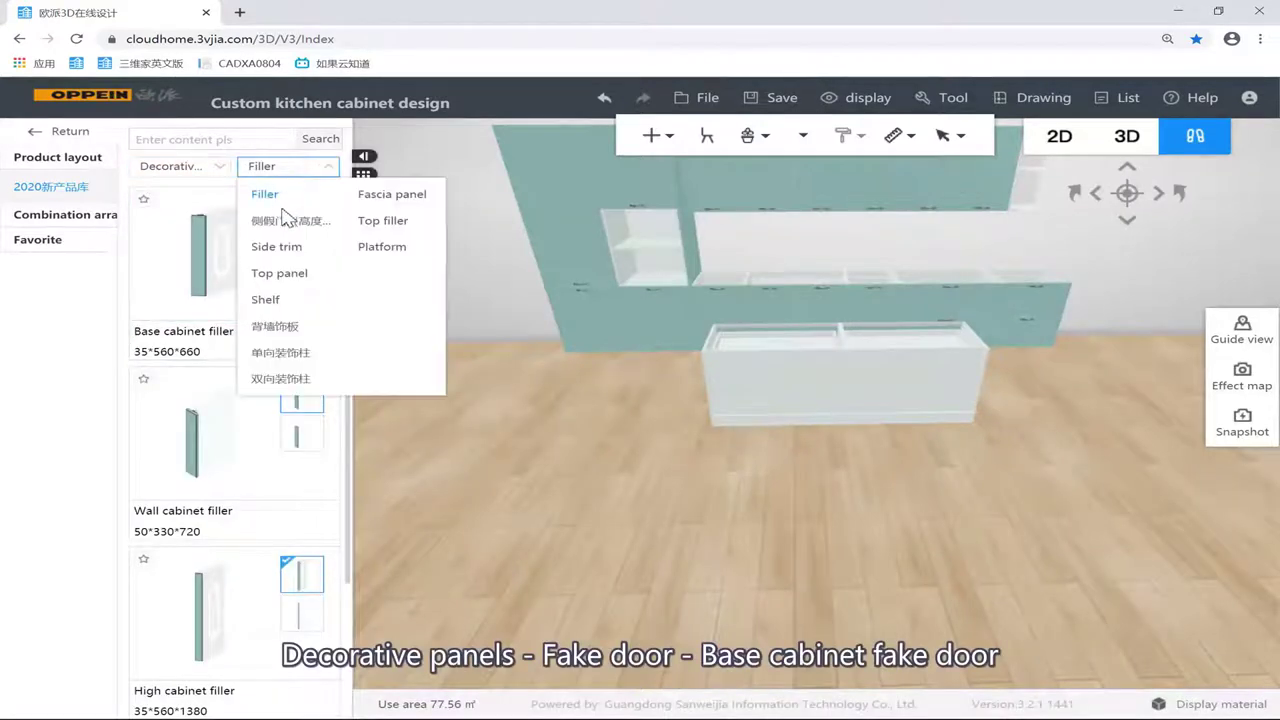
click(285, 220)
Step: Place a Base cabinet fake door (20*560*660) against each end of the island
drag(985, 400, 361, 291)
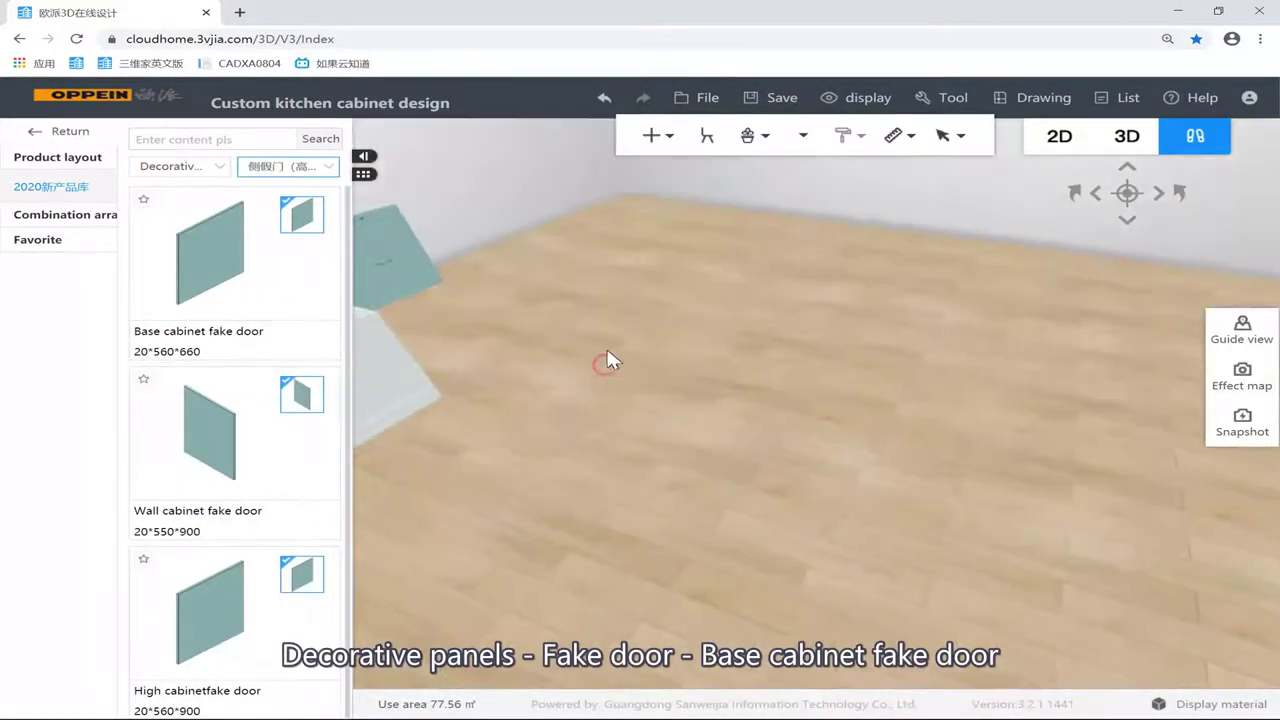
right_drag(608, 362, 880, 350)
click(229, 249)
click(598, 620)
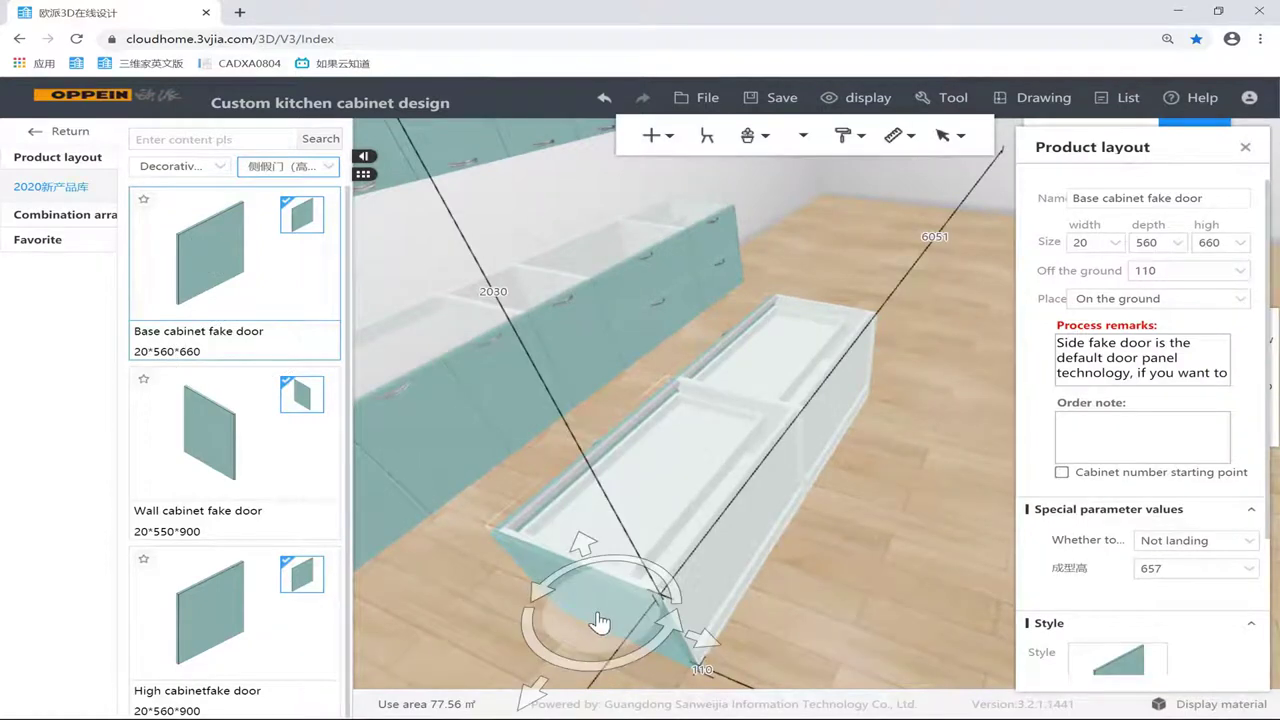
click(812, 322)
click(900, 283)
drag(917, 271, 606, 355)
click(606, 355)
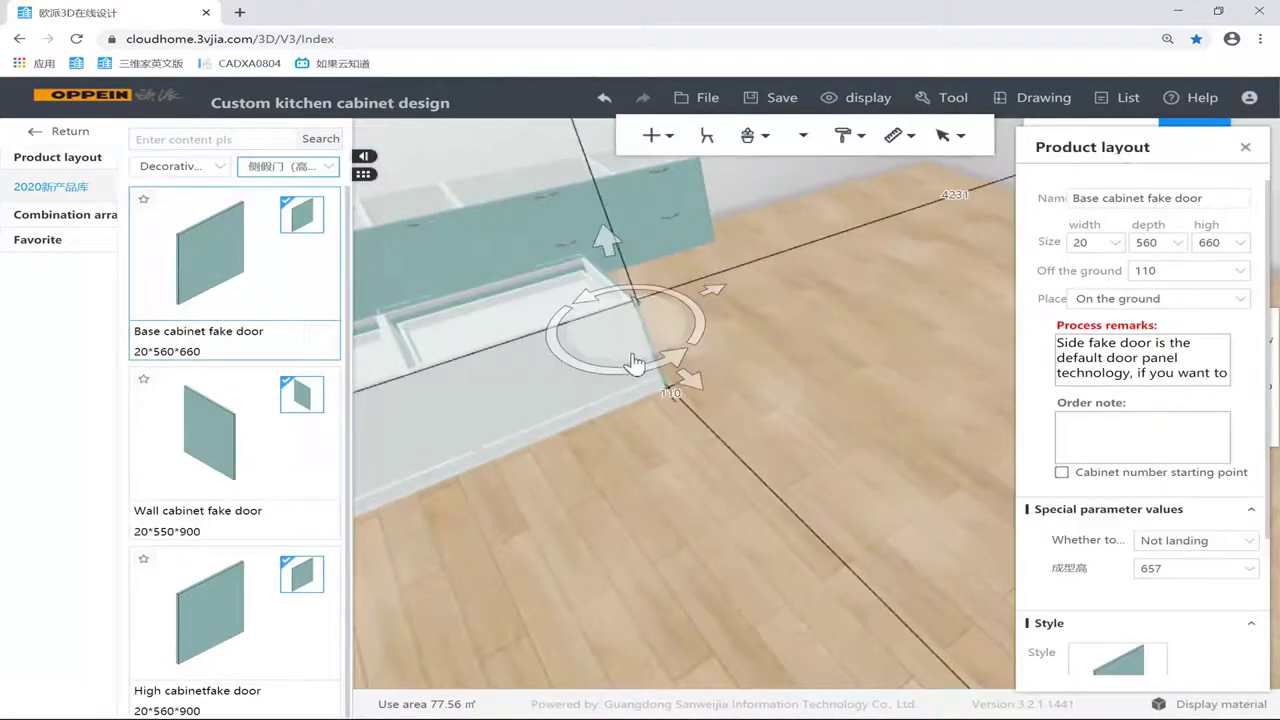
Step: Change the back panel of both island cabinets to the thick 16mm厚背板 option
click(766, 337)
drag(794, 337, 785, 395)
click(808, 360)
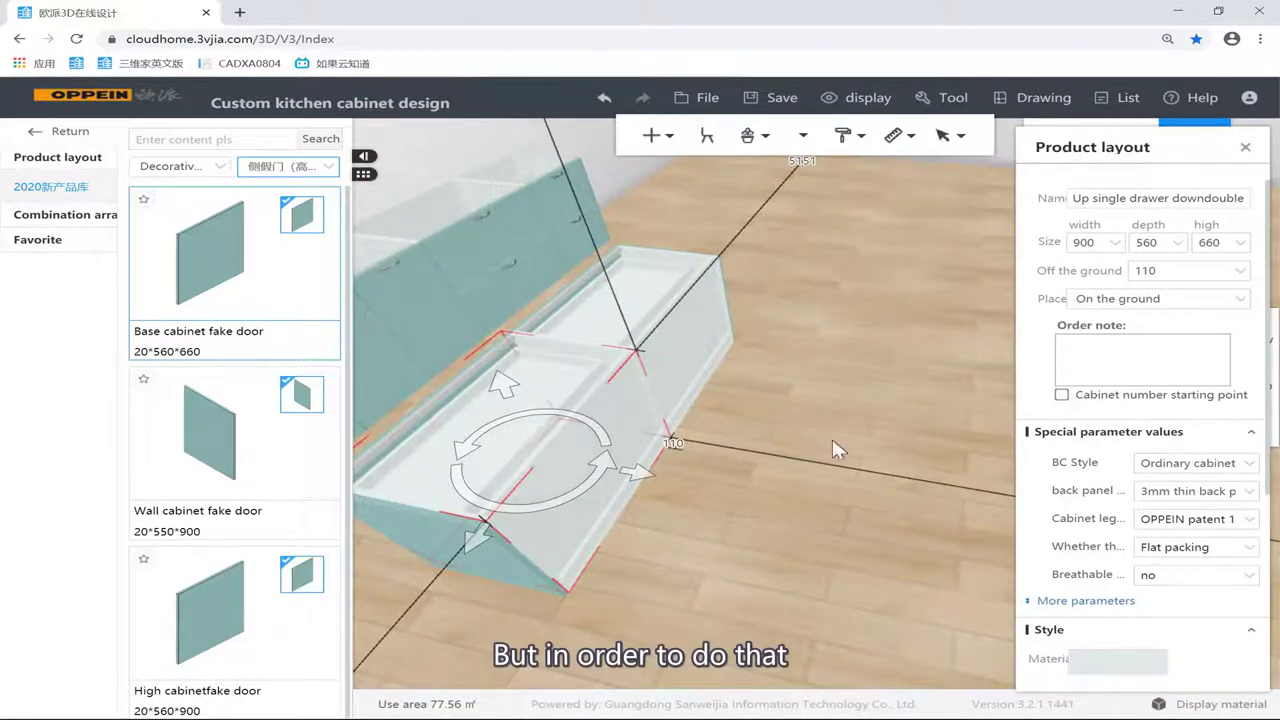
click(1175, 491)
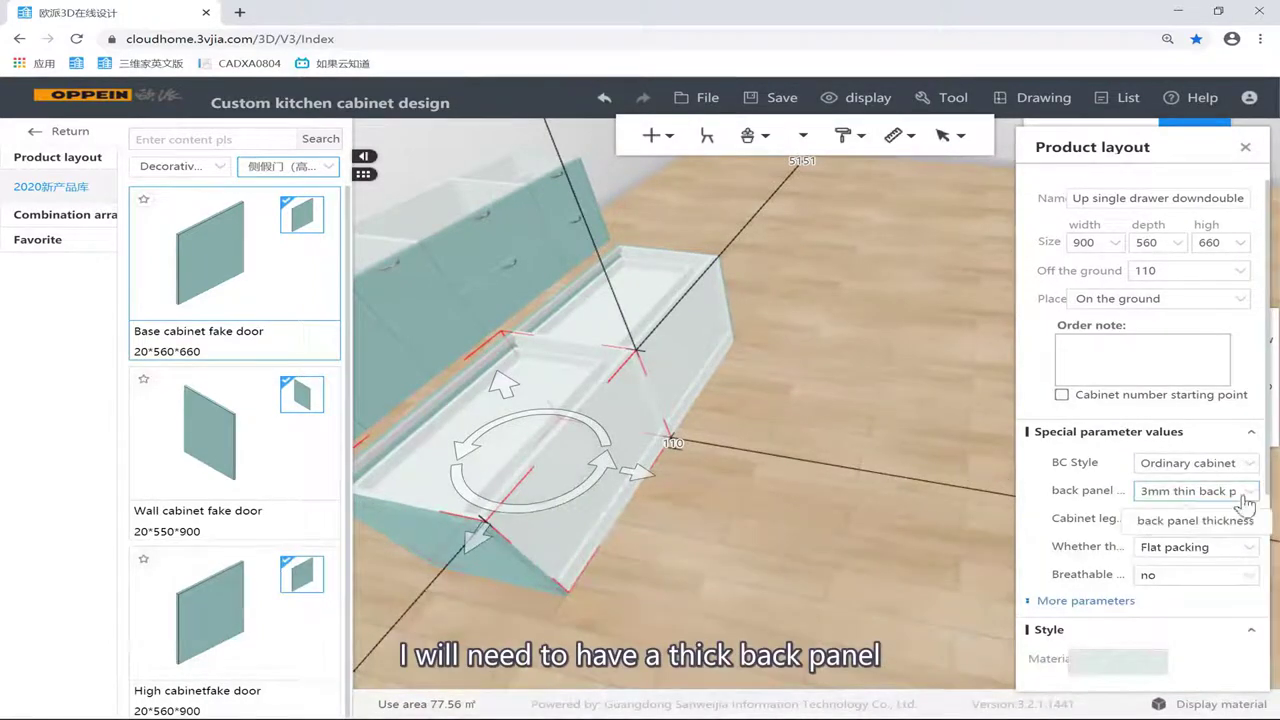
click(1190, 534)
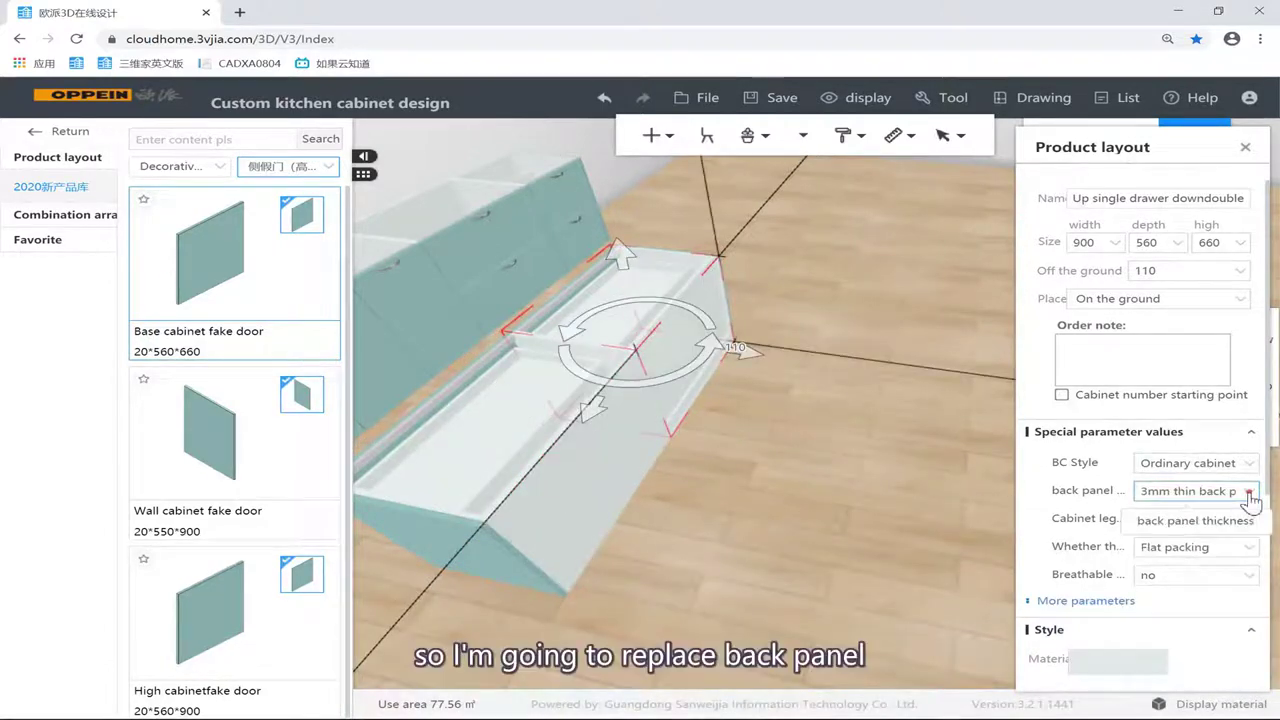
click(1250, 492)
click(1180, 527)
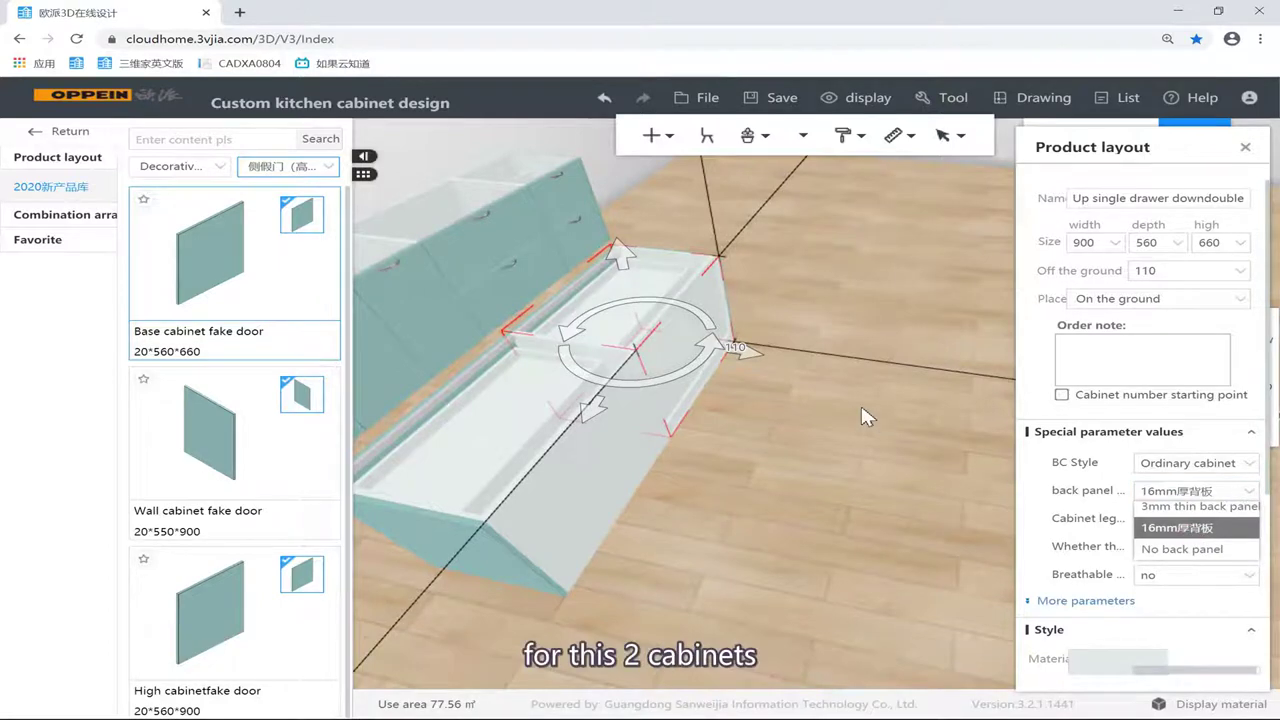
Step: Place a Base cabinet fake door parallel to the island's back and set its gap to the cabinets to 0
click(820, 366)
drag(895, 364, 329, 250)
key(w)
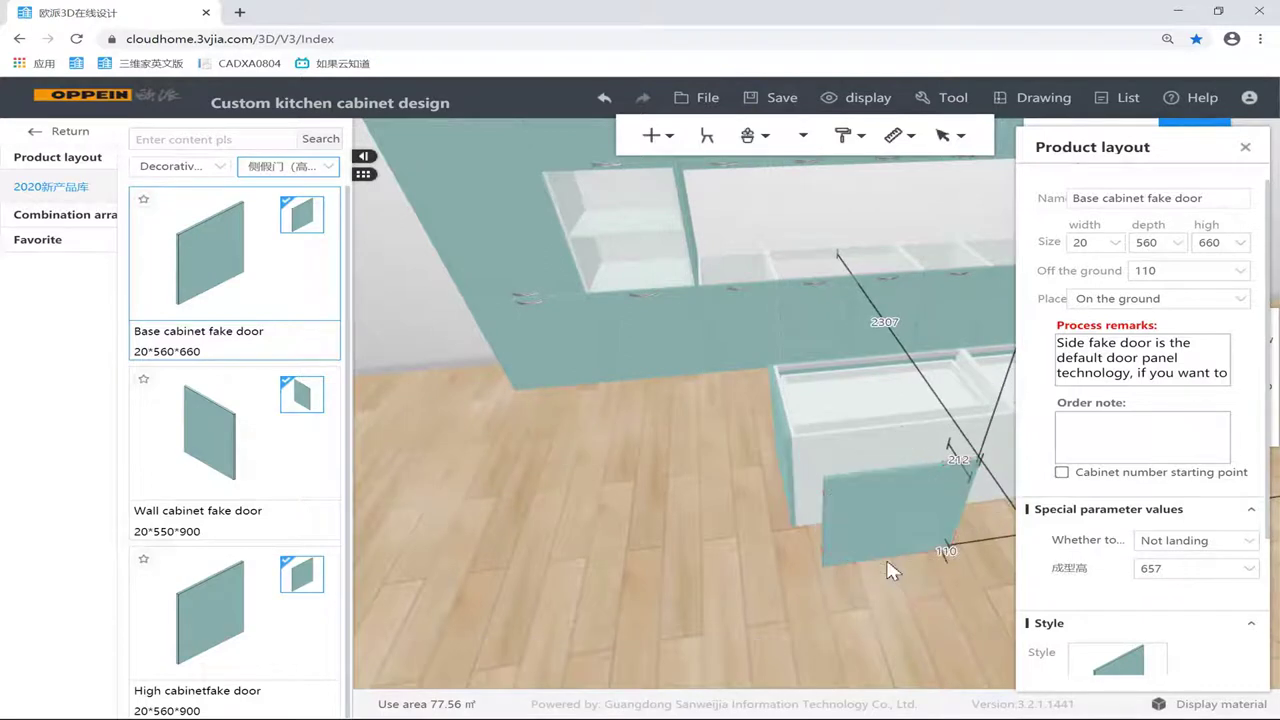
click(886, 570)
drag(729, 583, 688, 449)
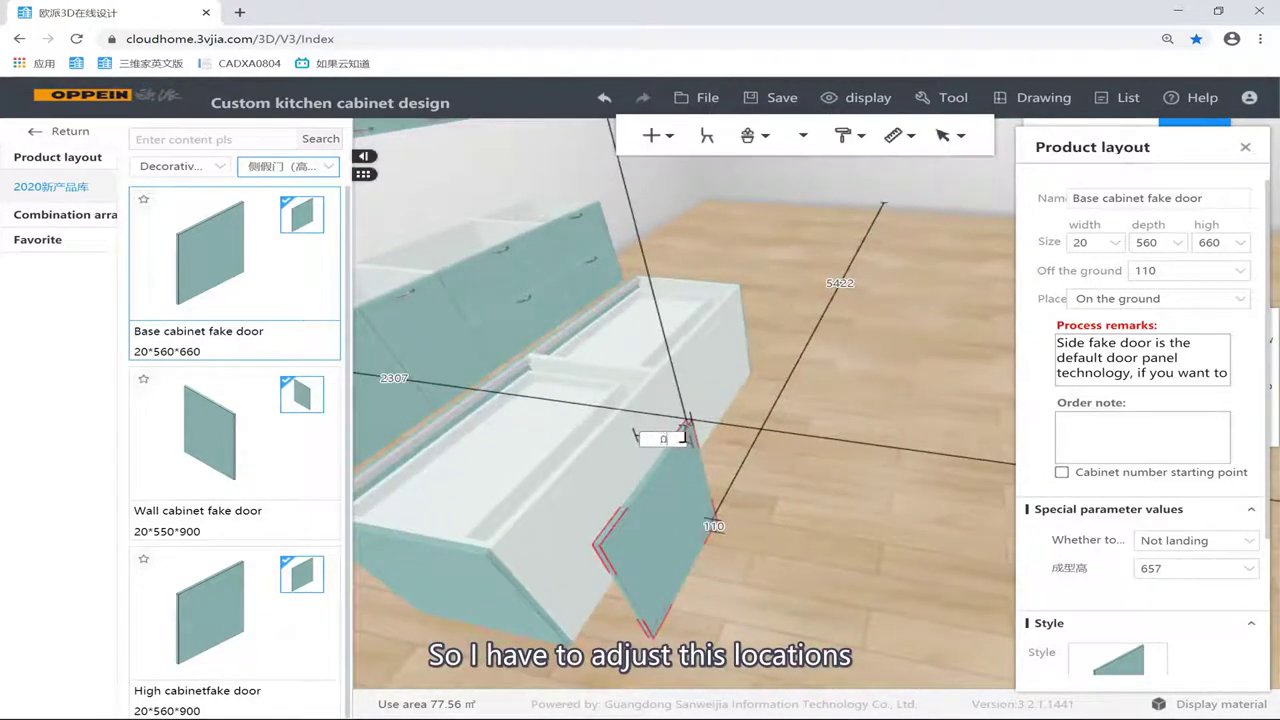
text(0)
key(Return)
Step: Set the height of the fake door on the island's back to 720 mm
drag(768, 481, 777, 443)
click(765, 450)
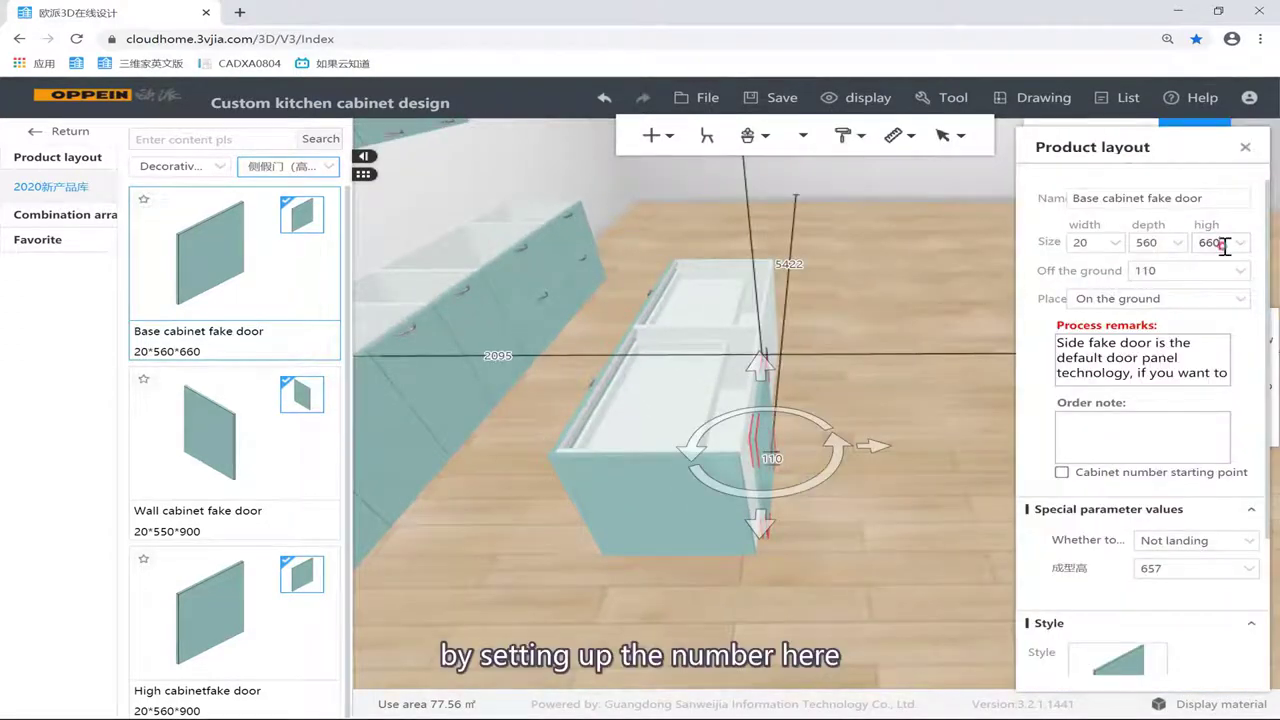
text(720)
key(Return)
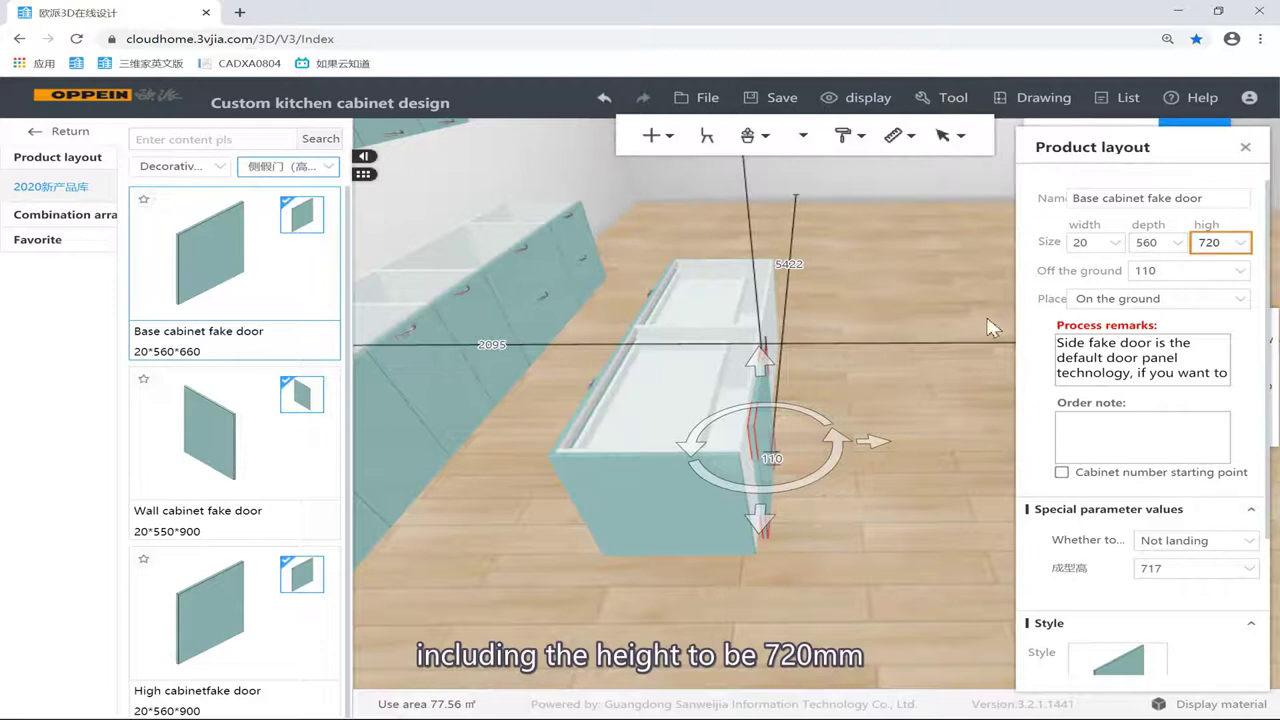
Step: Set the height of both island cabinets to 720 mm
click(773, 302)
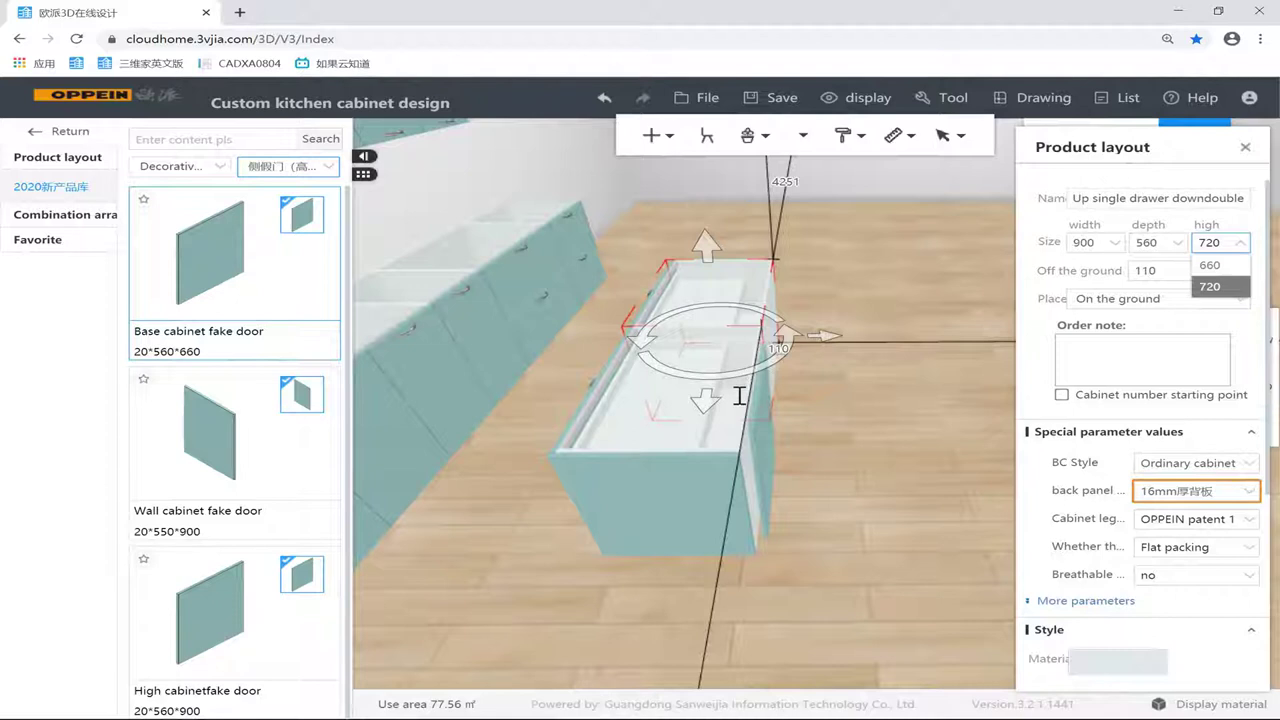
key(Return)
click(943, 403)
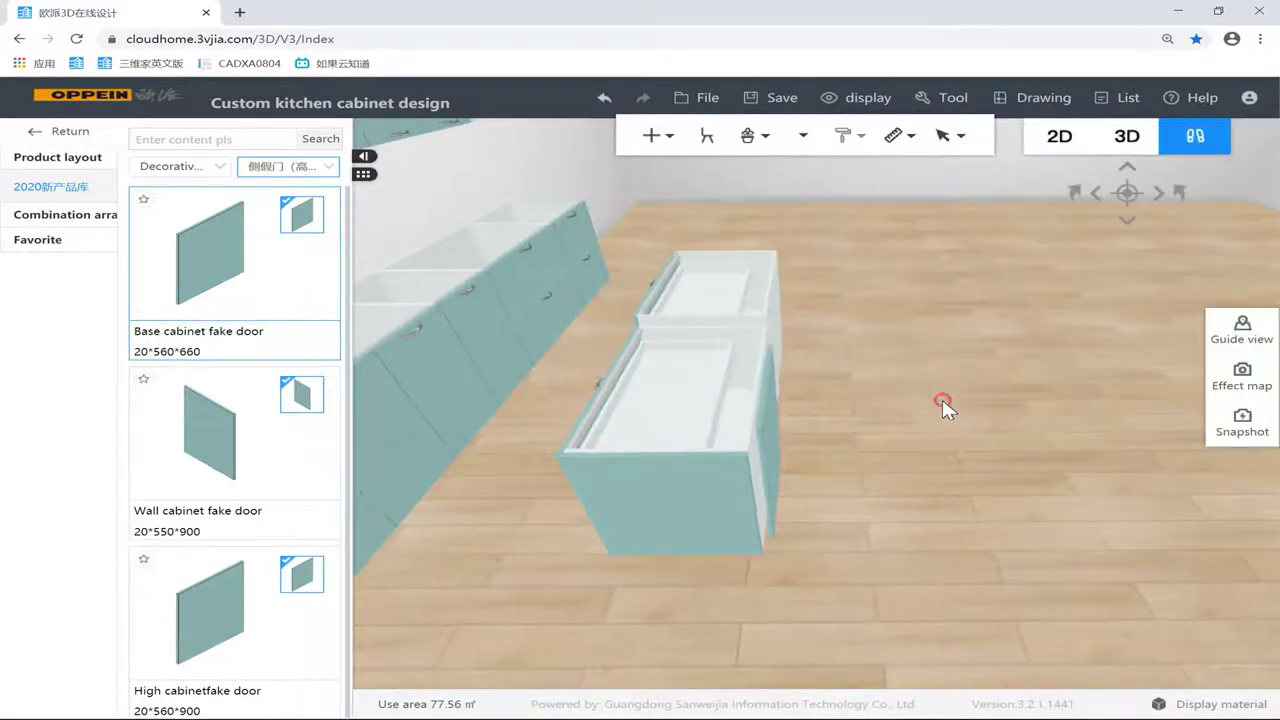
Step: Reattach the fake door at the island's end flush against the cabinet side
key(a)
click(955, 397)
drag(957, 403, 975, 383)
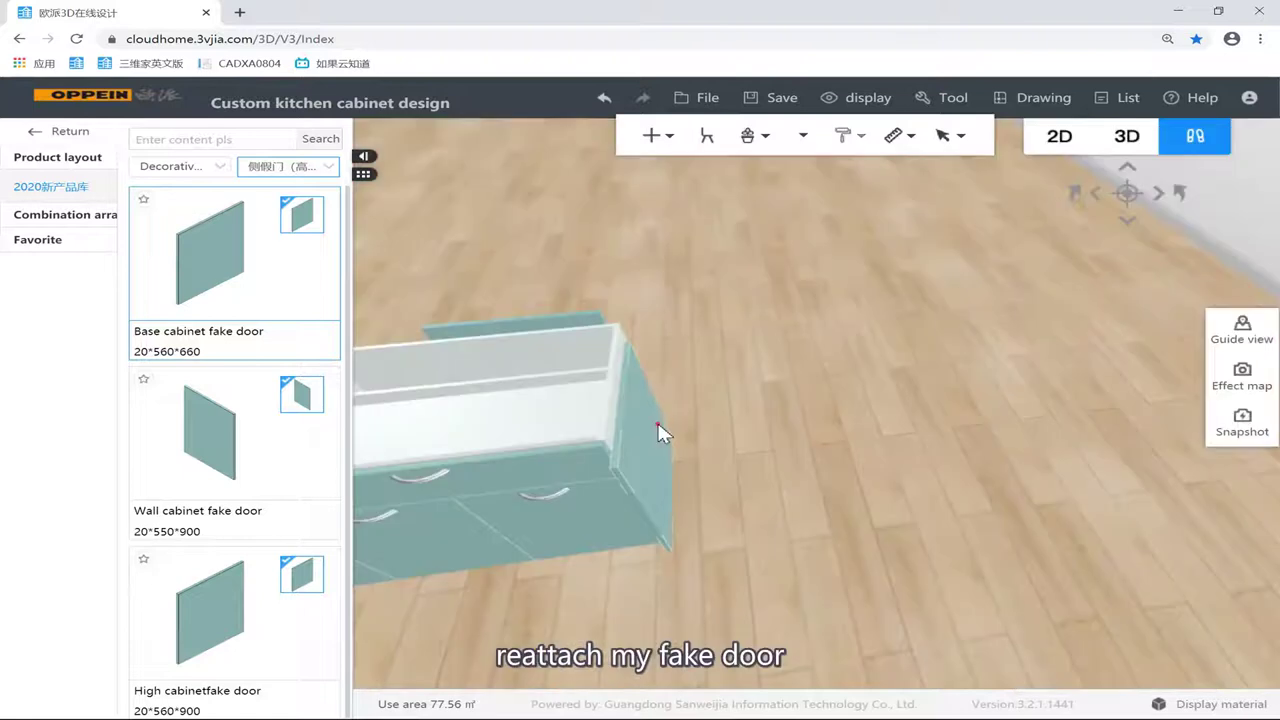
click(646, 420)
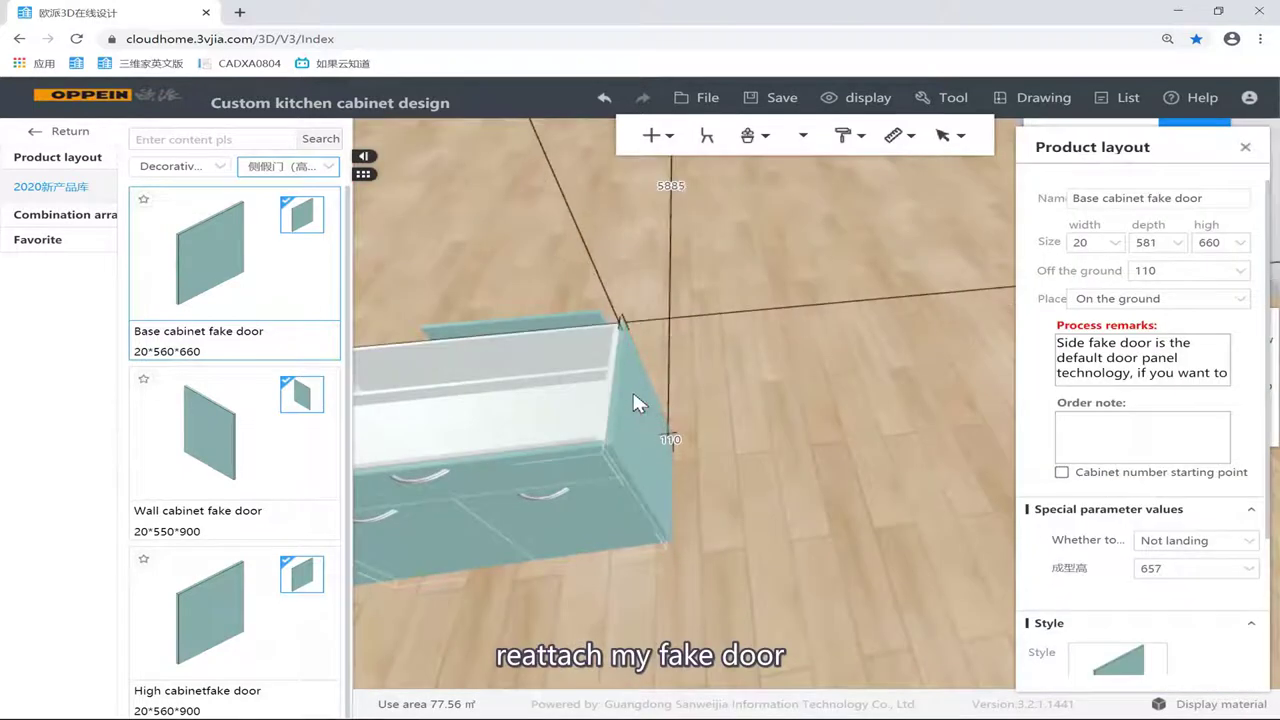
click(725, 290)
Step: Set the depth of the fake door on the island's back to 920 mm to cover the cabinet and its end panel
drag(725, 290, 237, 294)
drag(680, 360, 343, 414)
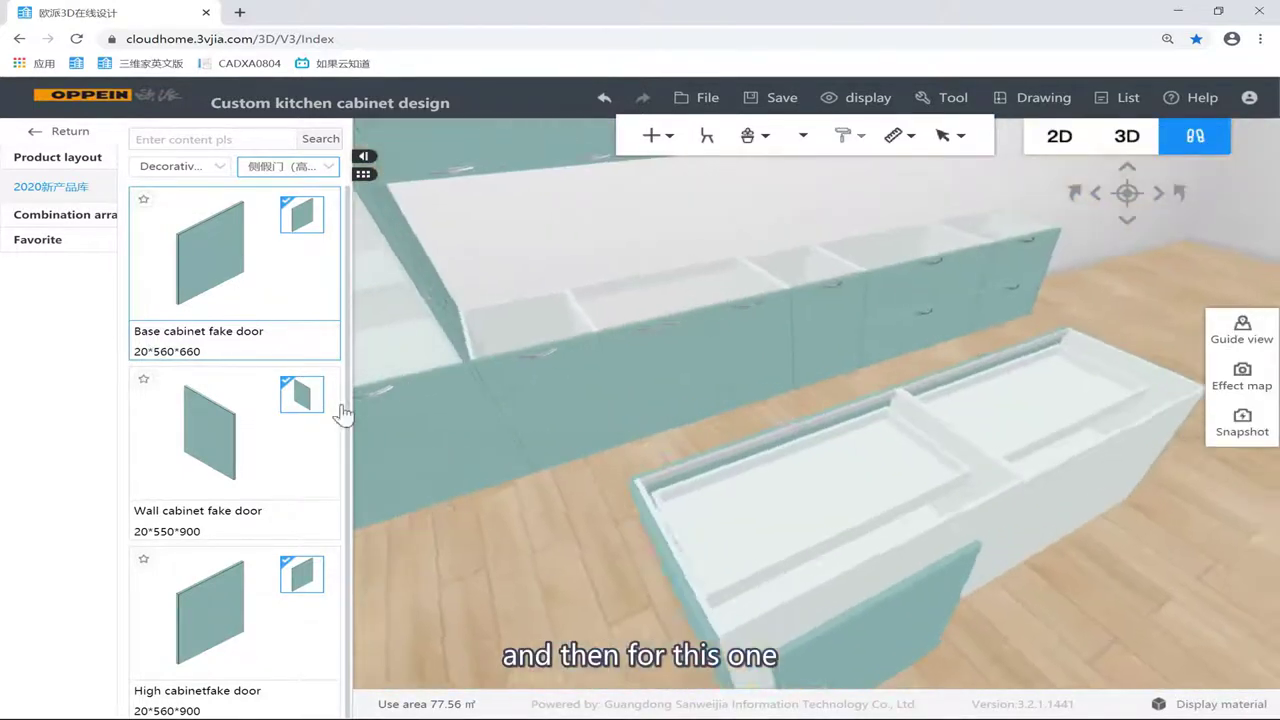
scroll(745, 440, down, 2)
mouse_move(742, 440)
mouse_down()
mouse_move(871, 466)
mouse_move(756, 432)
mouse_up()
click(756, 432)
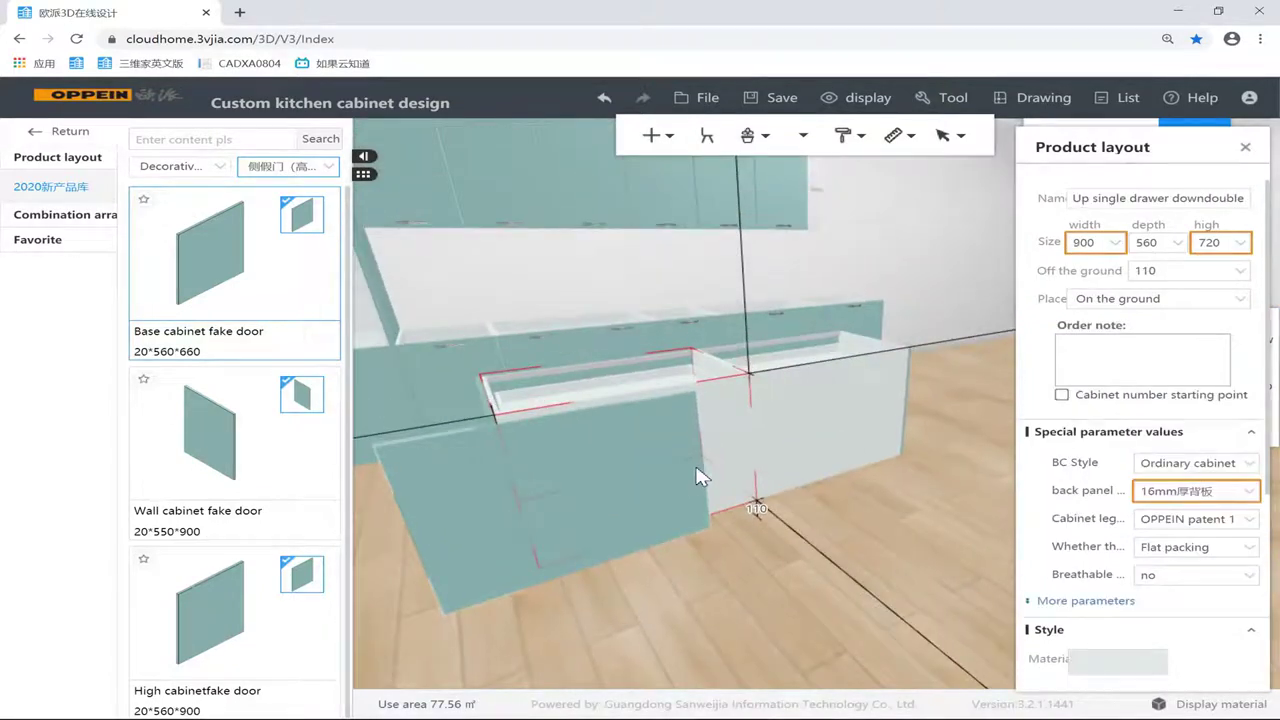
Step: Reposition the 920 mm fake door behind the island and set its displayed gap to the cabinet to 0
drag(698, 477, 780, 435)
drag(1088, 458, 747, 426)
click(816, 416)
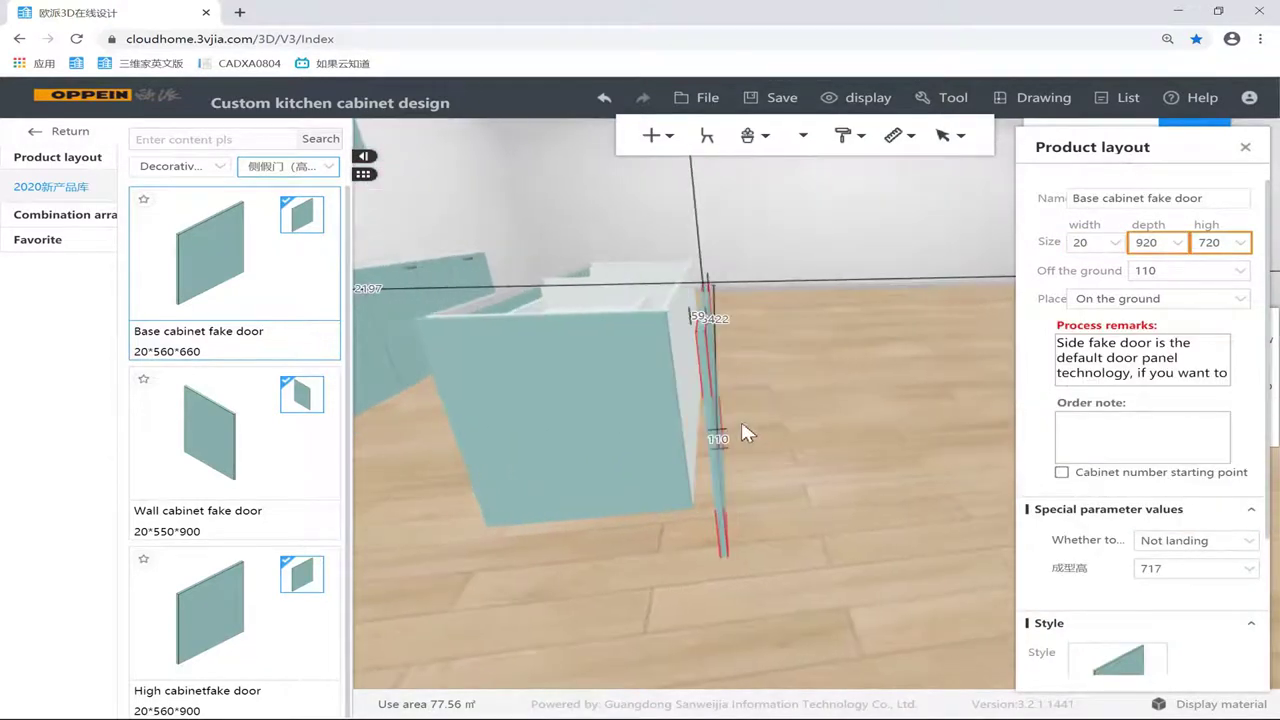
text(0)
key(Return)
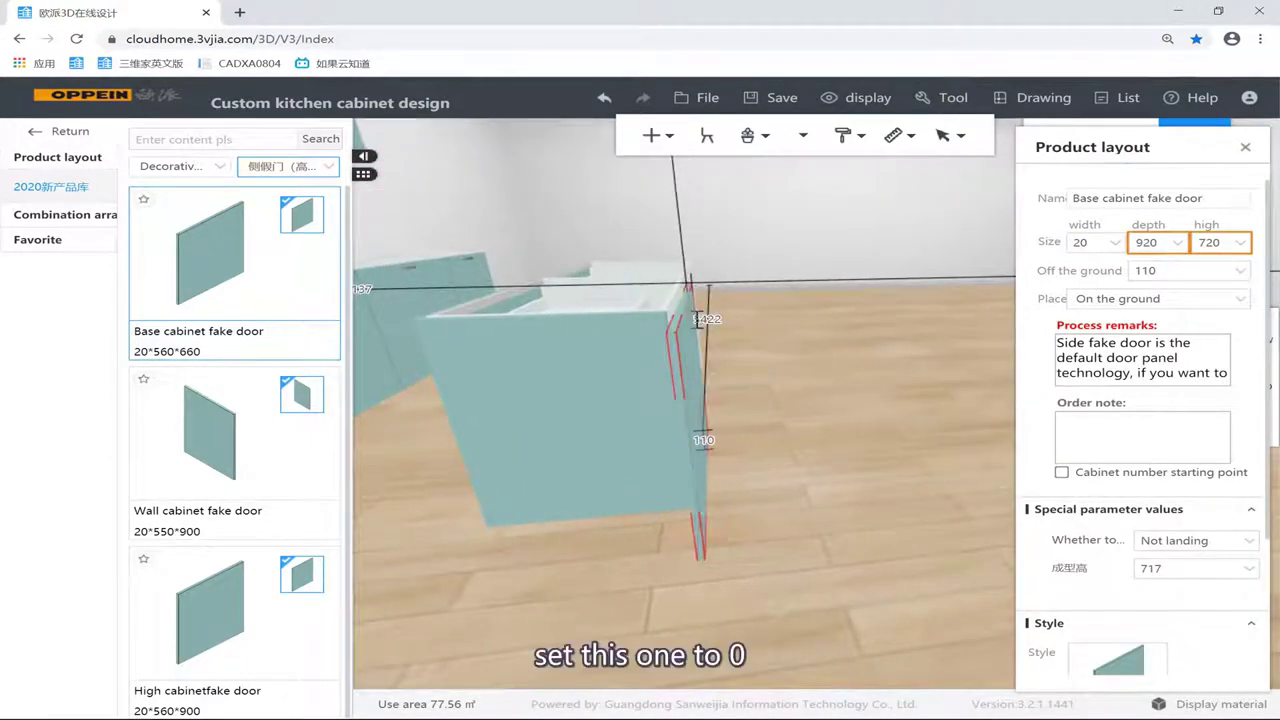
Step: Measure the gap between the 920 mm back fake door and the island cabinet's back edge by element and set it to 0
drag(885, 335, 893, 258)
click(818, 428)
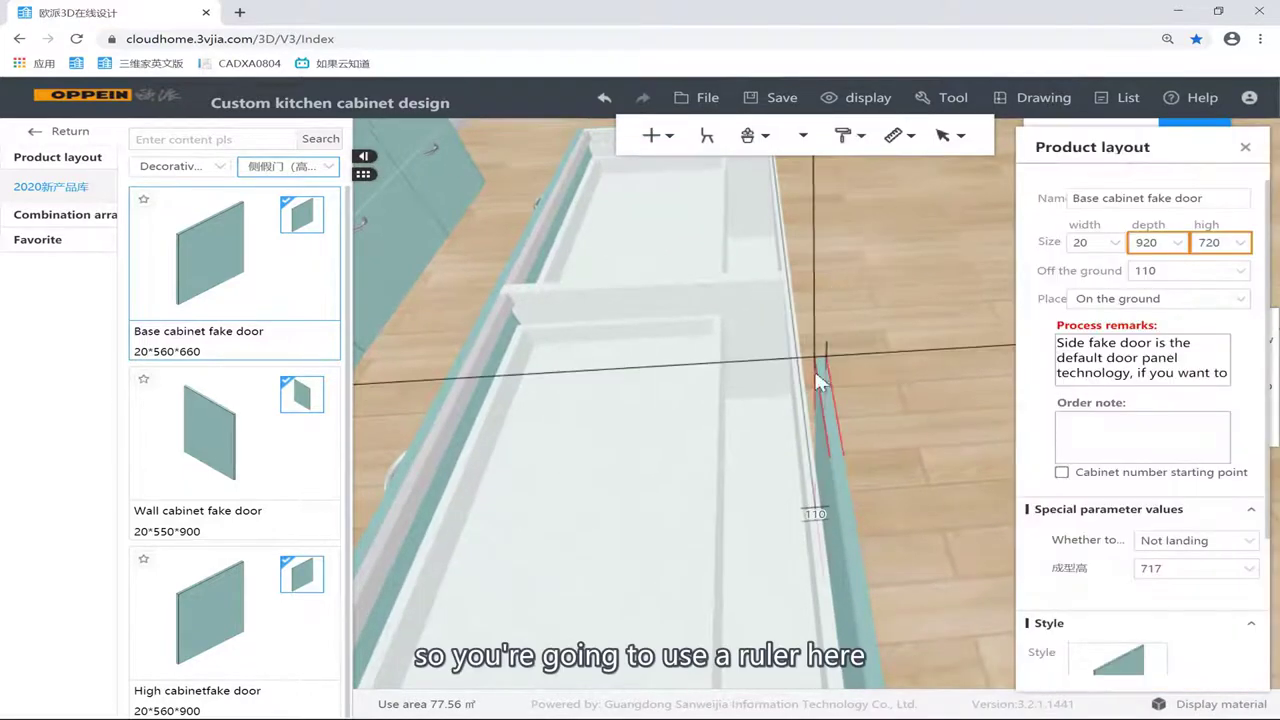
click(899, 145)
click(885, 171)
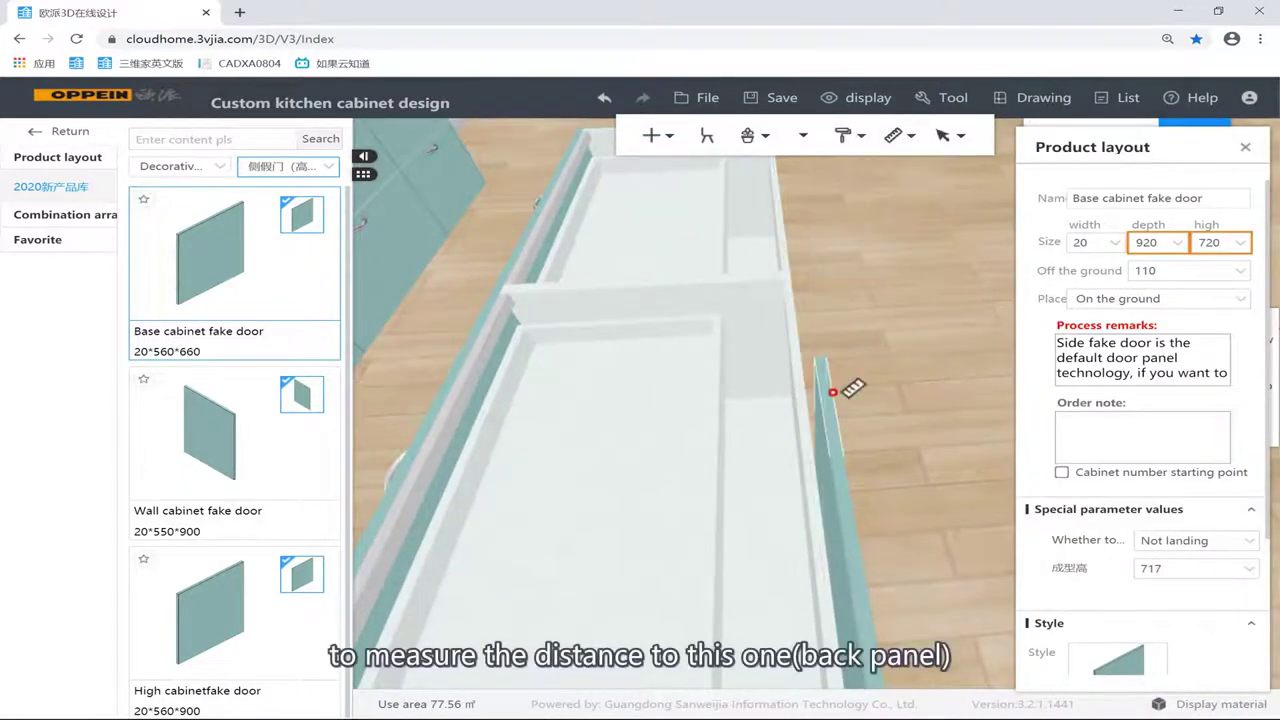
click(797, 398)
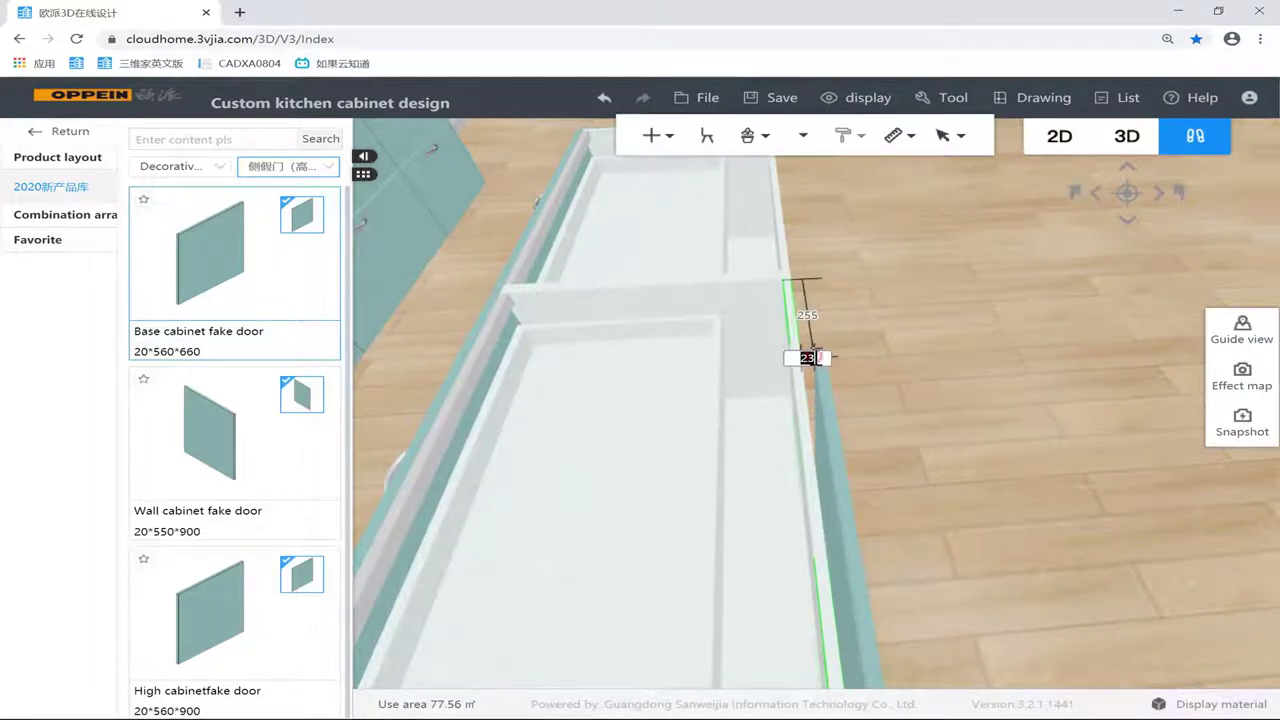
text(0)
key(Return)
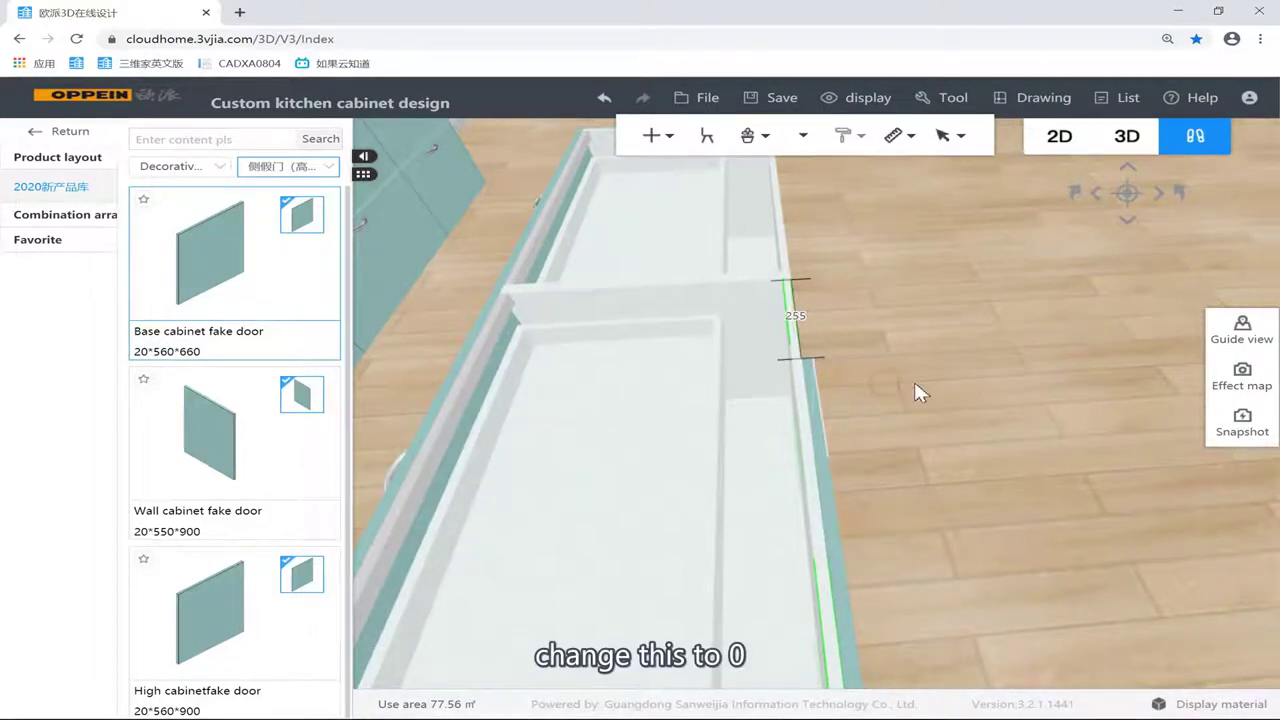
Step: Select the fake door at the island's end and check its distance to the side wall
drag(924, 390, 835, 369)
click(662, 400)
drag(669, 380, 420, 357)
click(593, 367)
drag(563, 337, 563, 297)
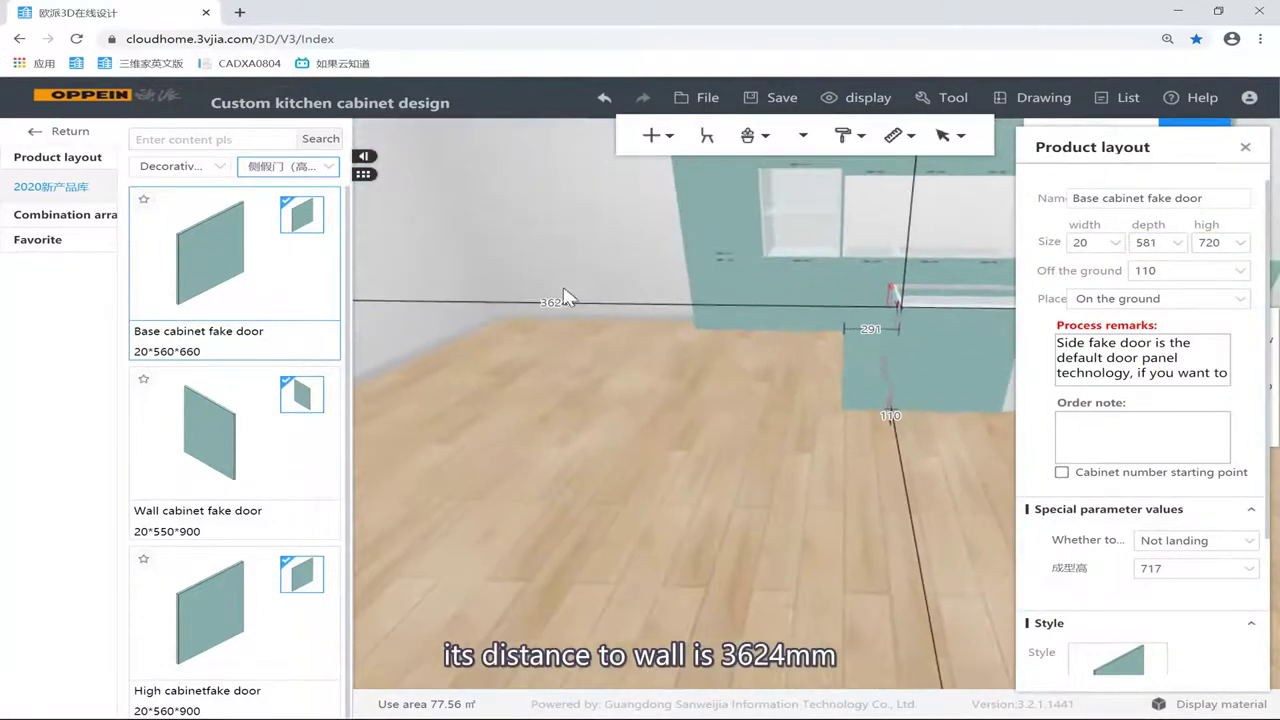
Step: Set the back fake door's distance to the side wall to 3624 mm, matching the end fake door
click(920, 368)
drag(845, 333, 740, 325)
click(909, 142)
click(892, 176)
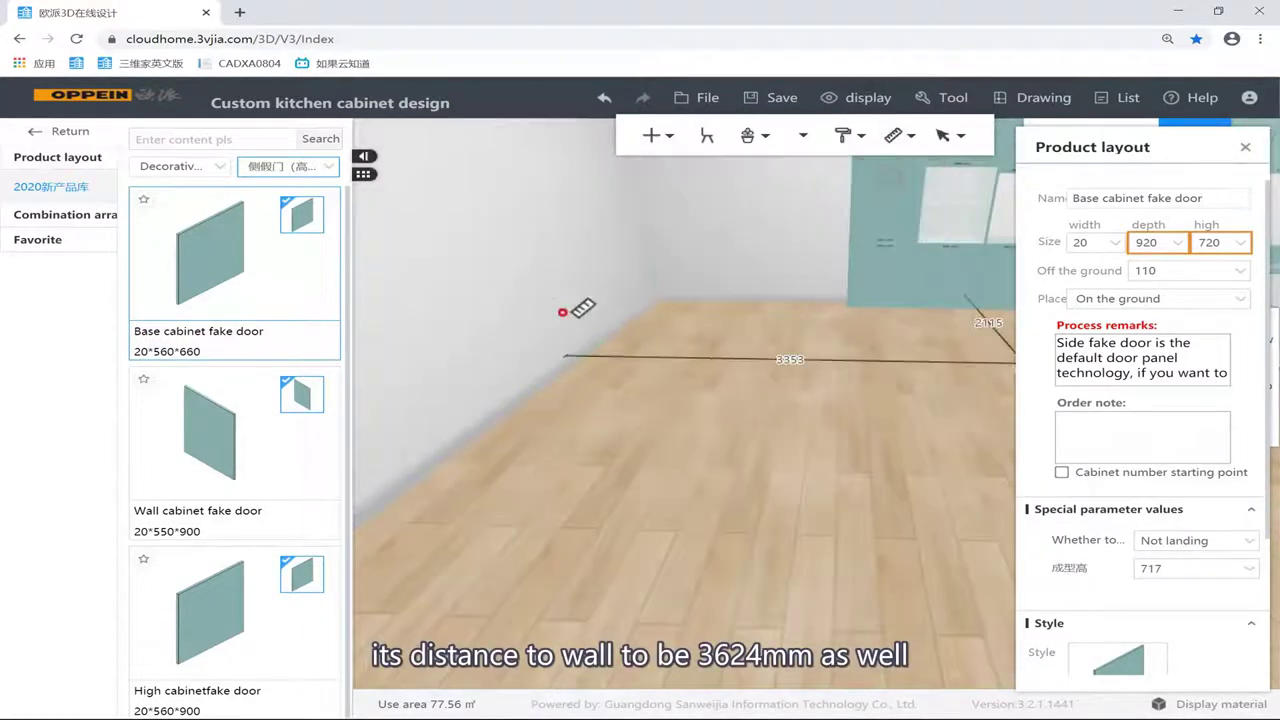
click(528, 313)
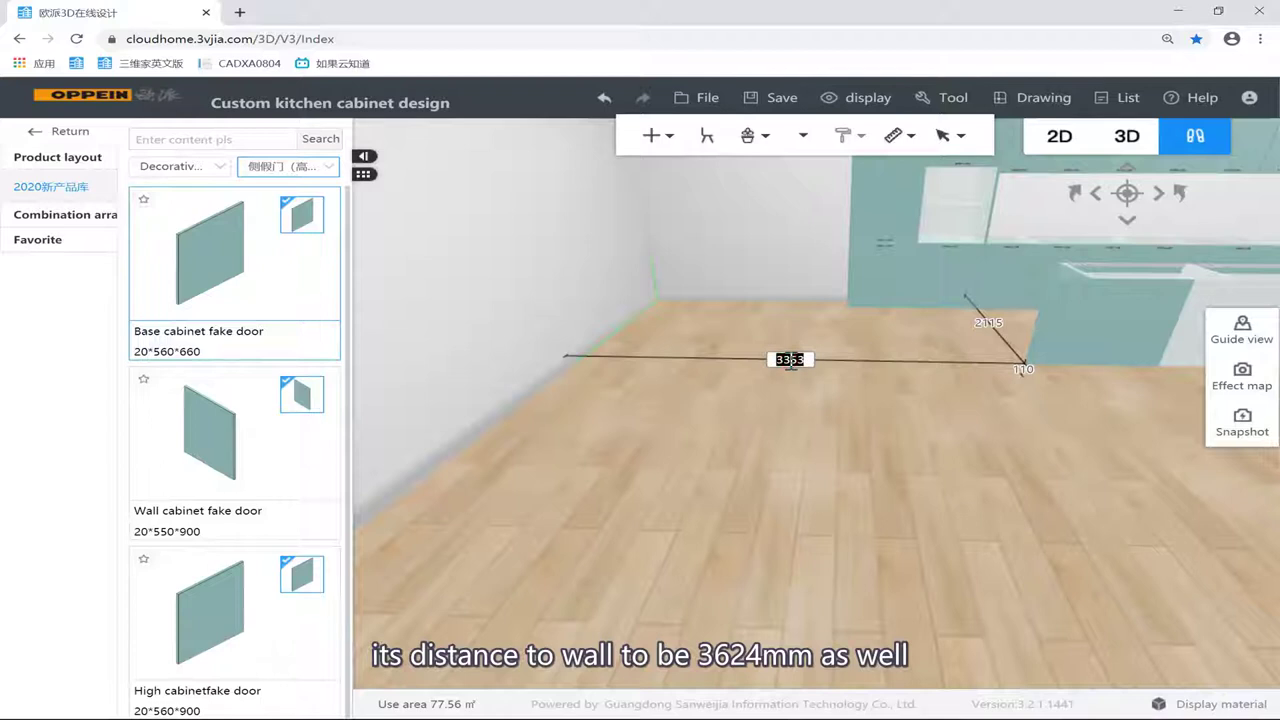
Step: Copy the 920 mm back fake door and place the copy behind the second island cabinet
drag(1063, 486, 937, 643)
drag(903, 449, 948, 465)
click(841, 505)
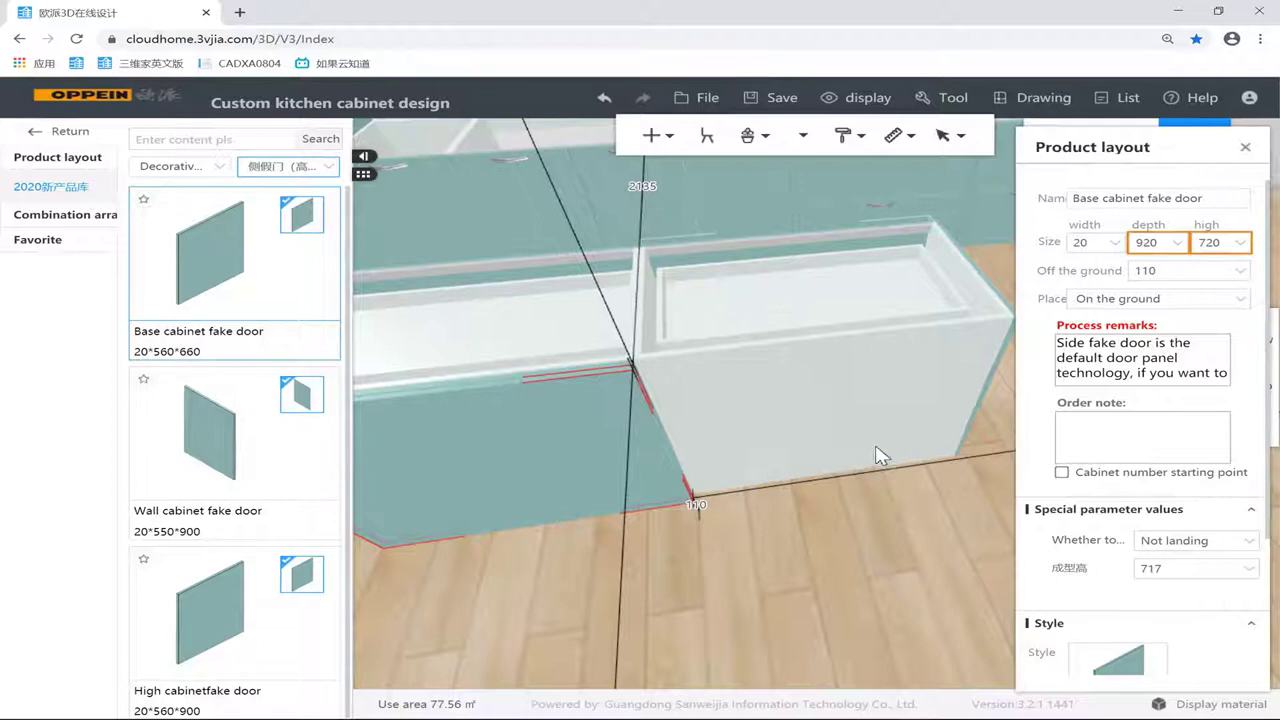
drag(842, 474, 937, 396)
drag(937, 396, 812, 457)
right_drag(676, 425, 1174, 480)
middle_drag(950, 355, 690, 358)
right_drag(690, 358, 380, 363)
middle_drag(380, 363, 660, 386)
Step: Set the second back fake door's distance to the far side wall to 4231 mm
click(683, 357)
right_drag(646, 338, 791, 281)
right_drag(493, 469, 591, 478)
drag(597, 487, 770, 305)
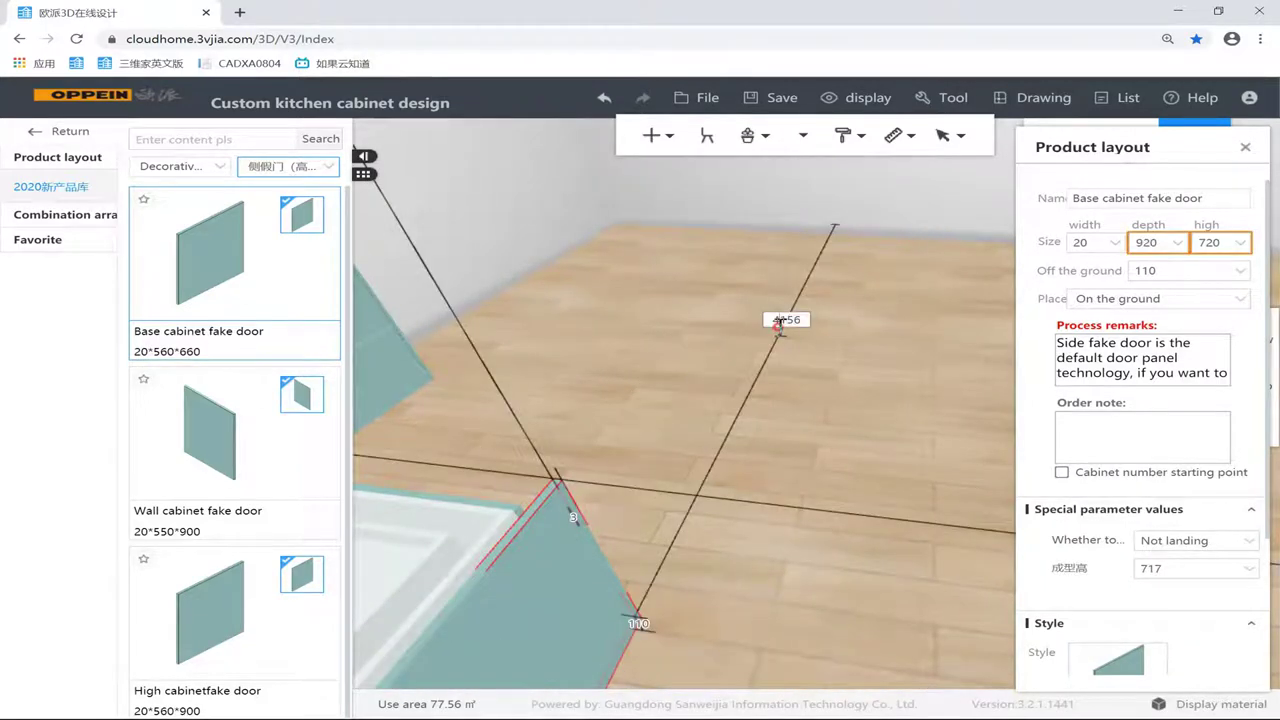
click(781, 320)
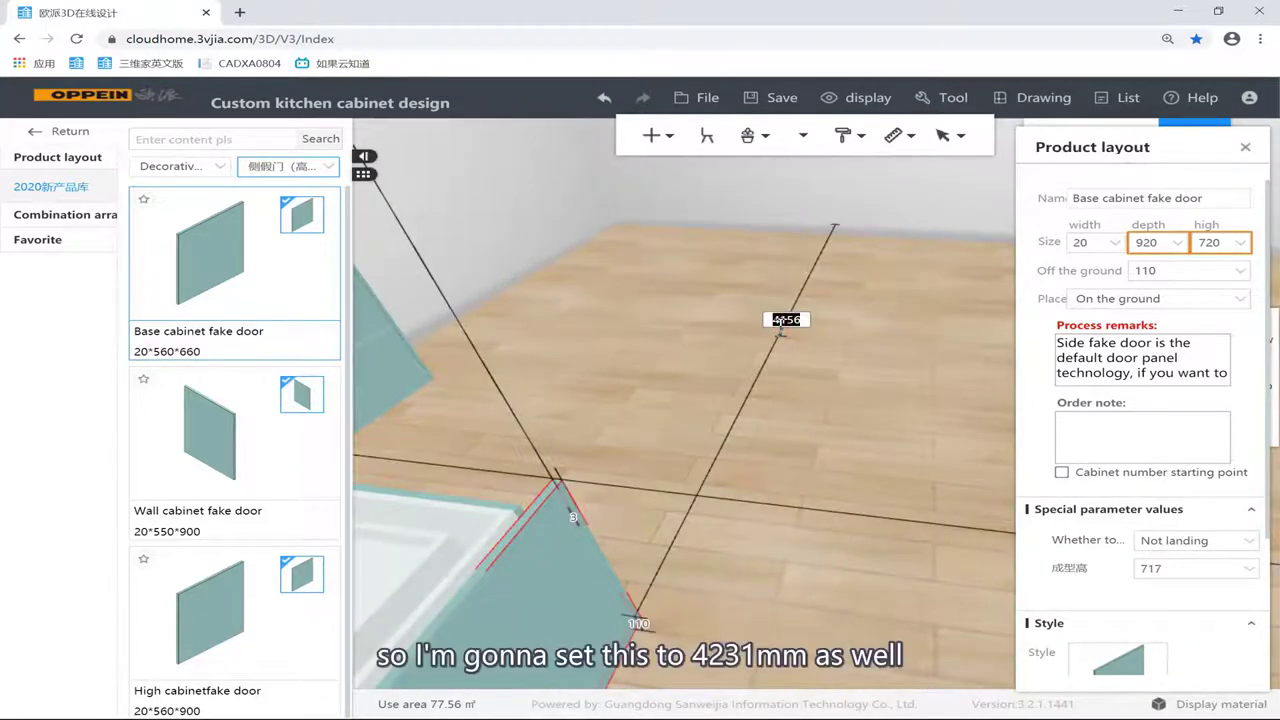
text(4231)
key(Return)
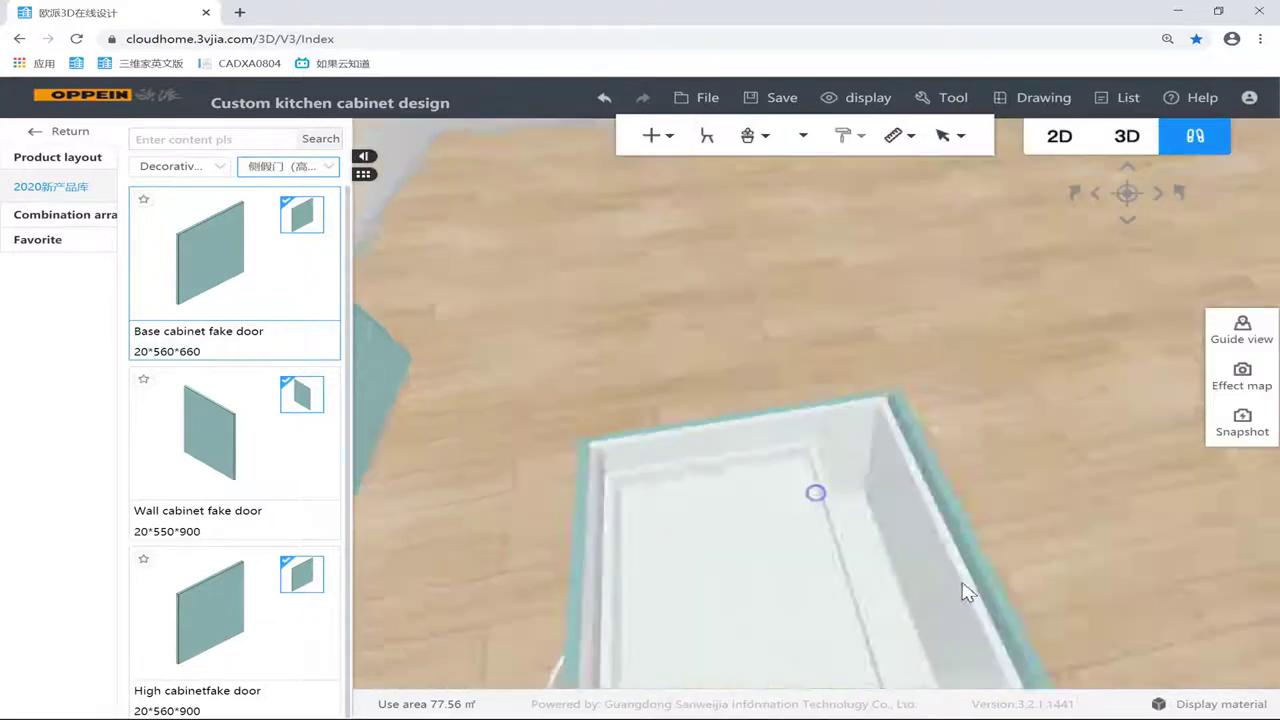
Step: Measure between the second back fake door and the cabinet panel by element and set that gap to 0
scroll(930, 550, up, 3)
scroll(850, 405, up, 3)
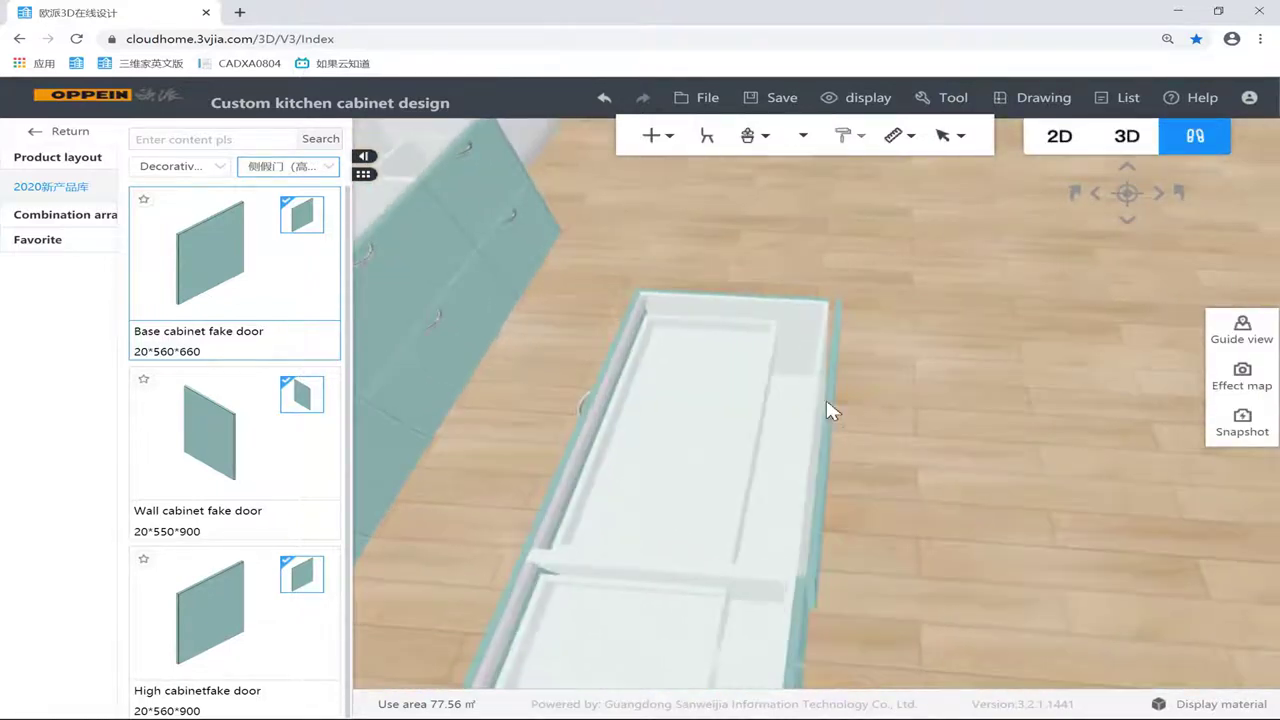
click(827, 407)
click(895, 148)
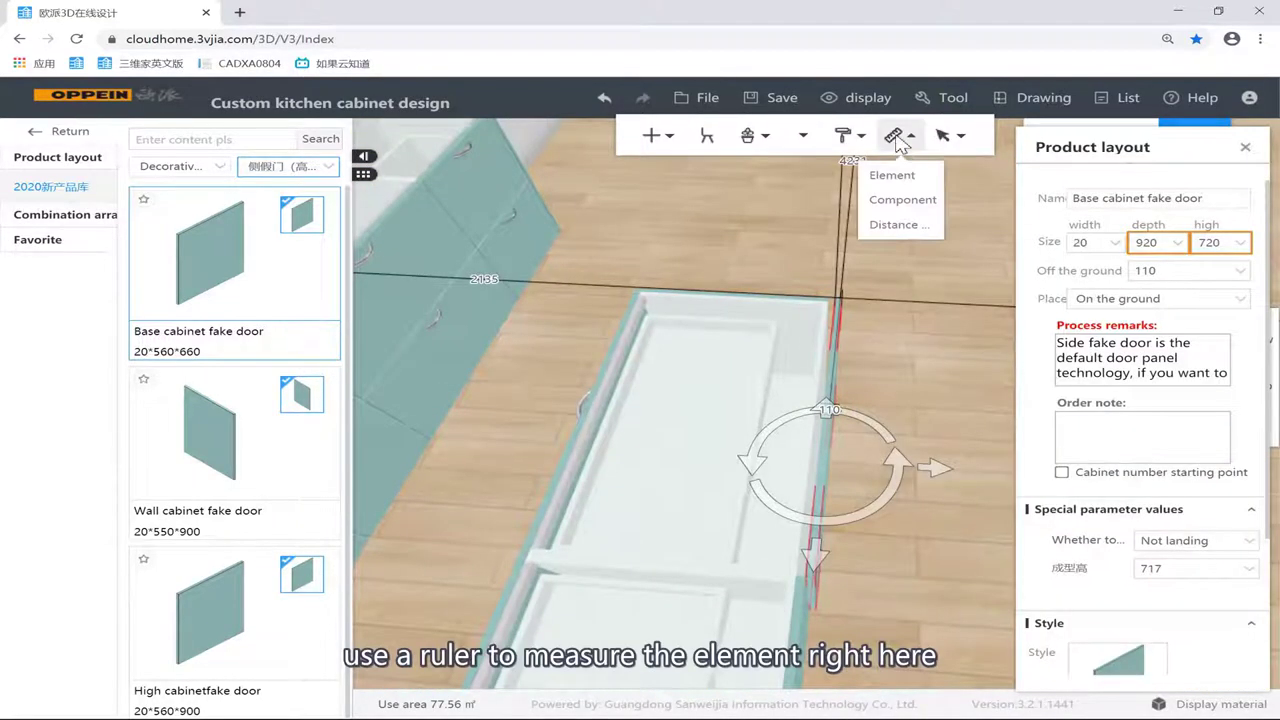
click(894, 169)
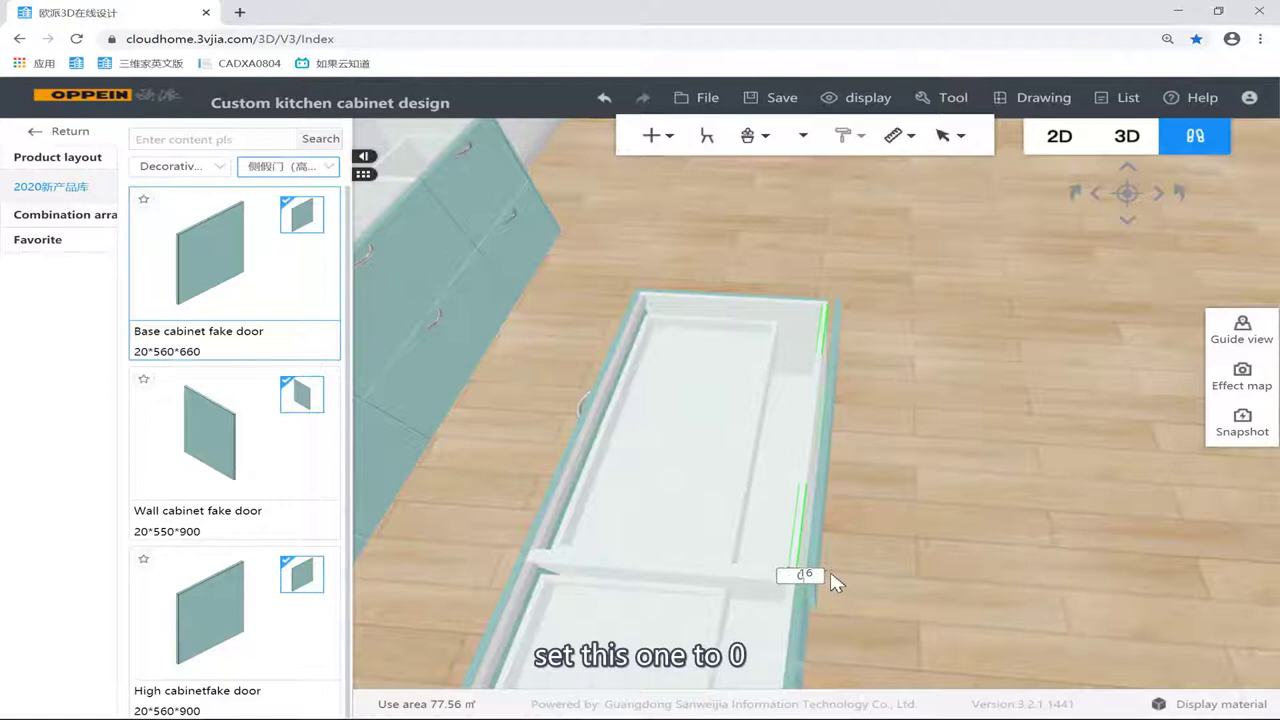
text(0)
key(Return)
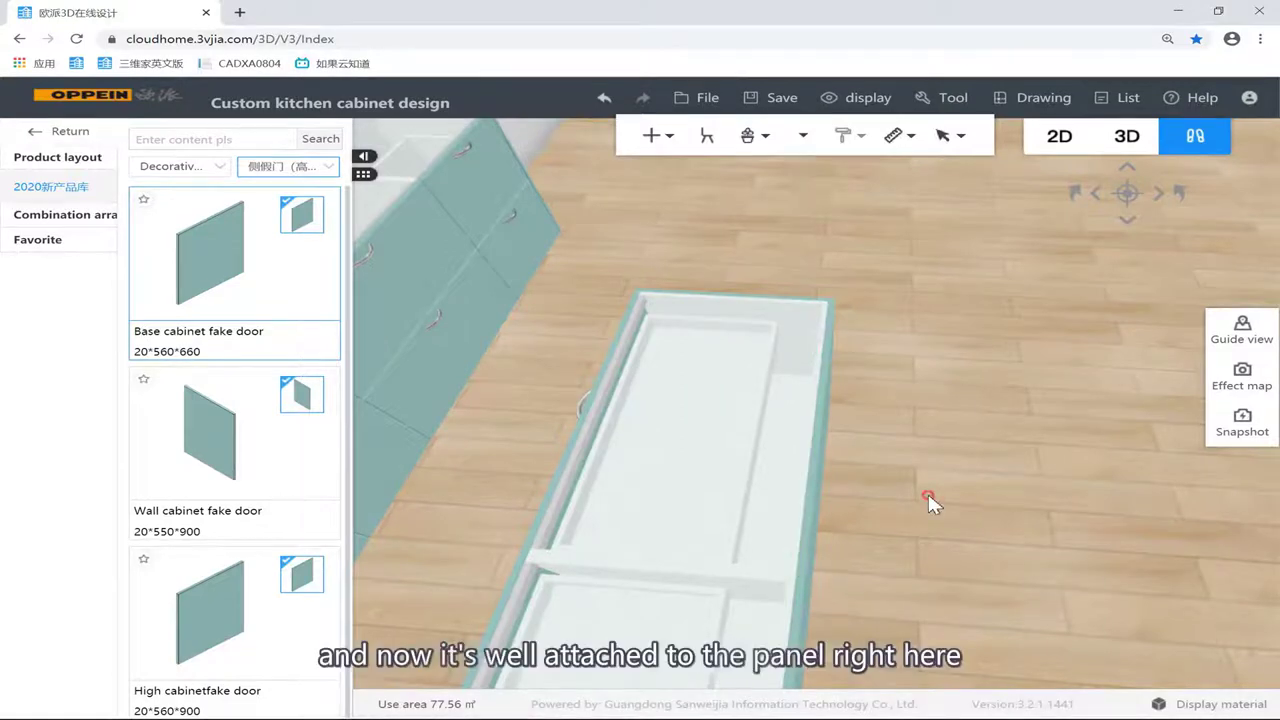
Step: Start a global door panel change and choose the flat YMA001 style from the Melamine series for the base cabinets
drag(929, 504, 687, 327)
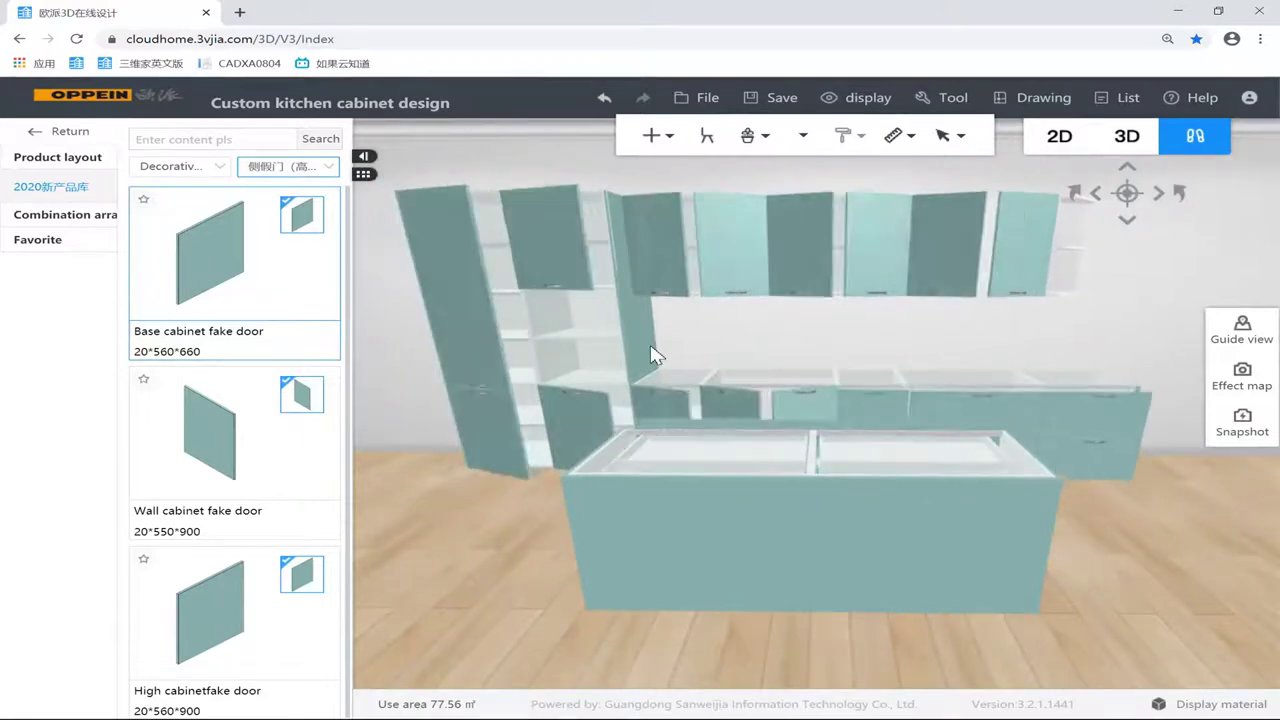
drag(922, 520, 821, 556)
scroll(943, 574, down, 4)
scroll(821, 557, up, 1)
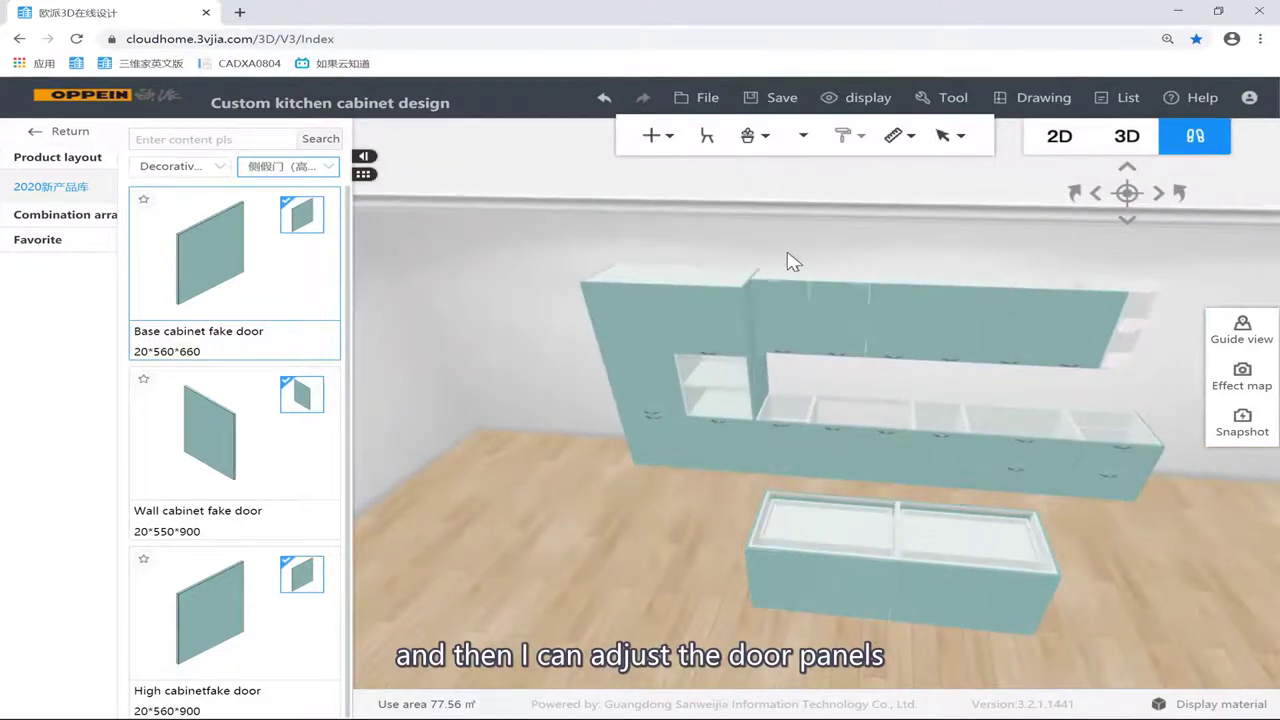
click(804, 136)
click(810, 197)
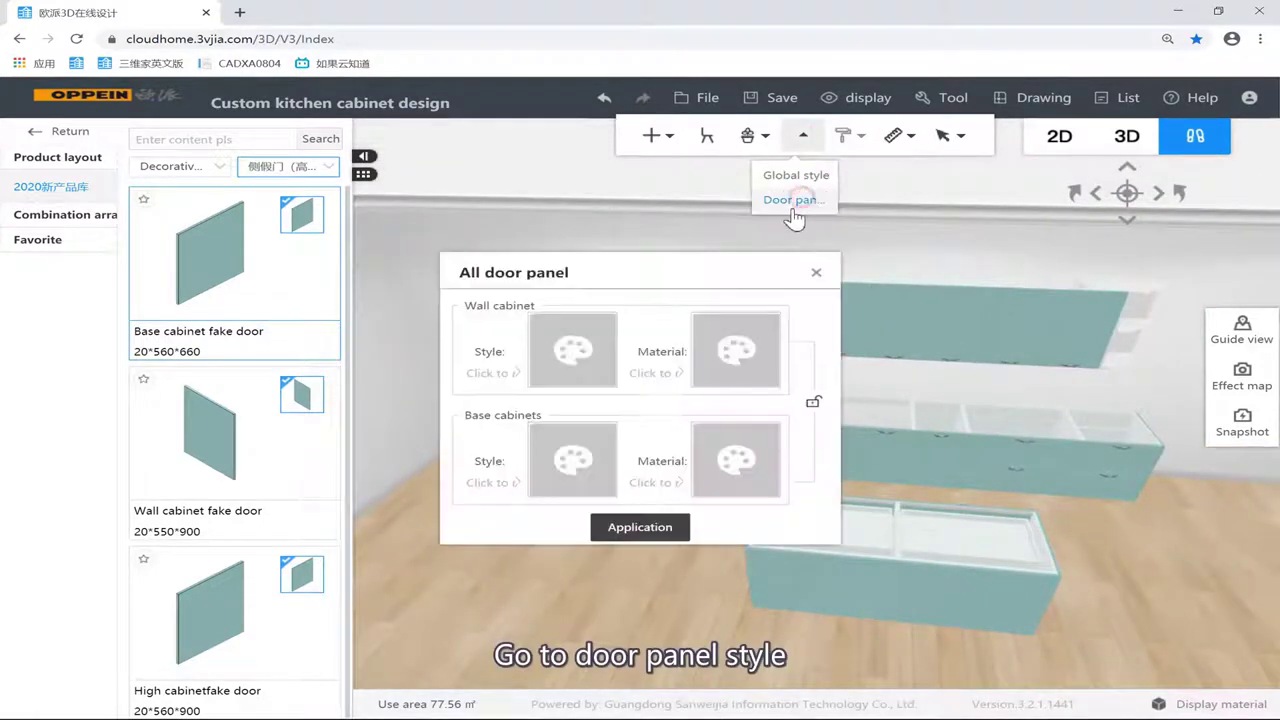
click(597, 438)
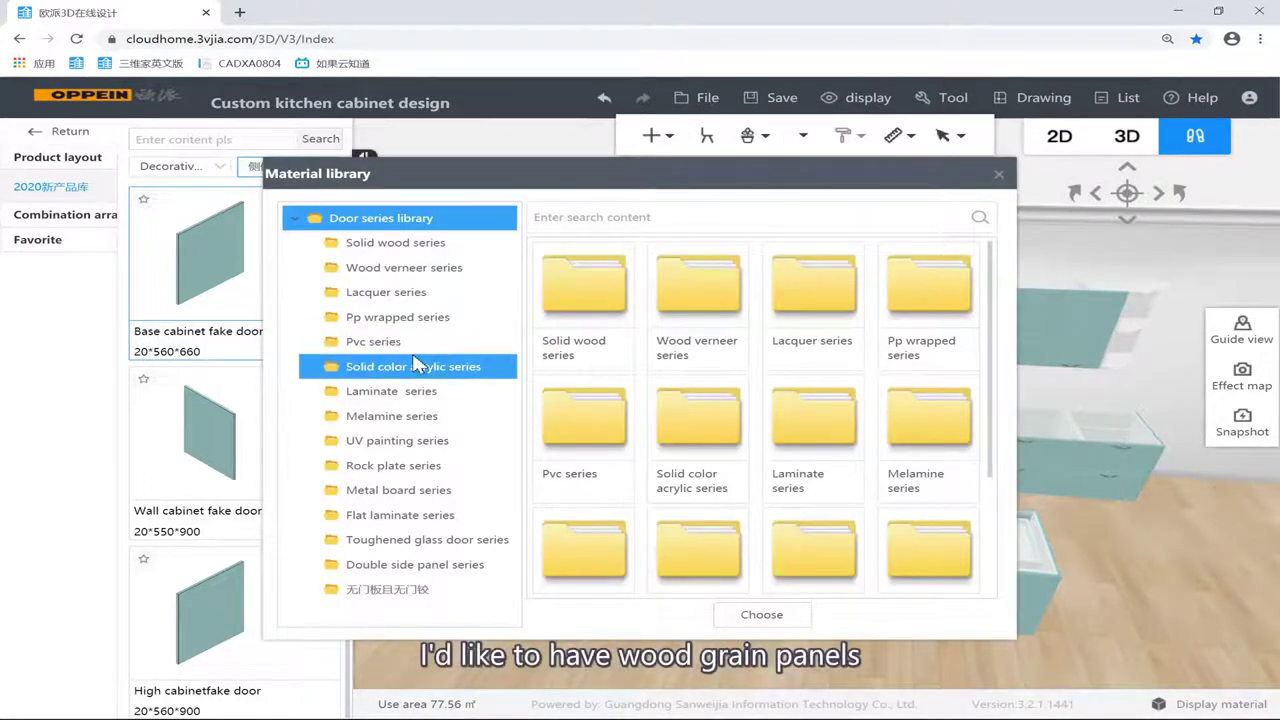
click(432, 418)
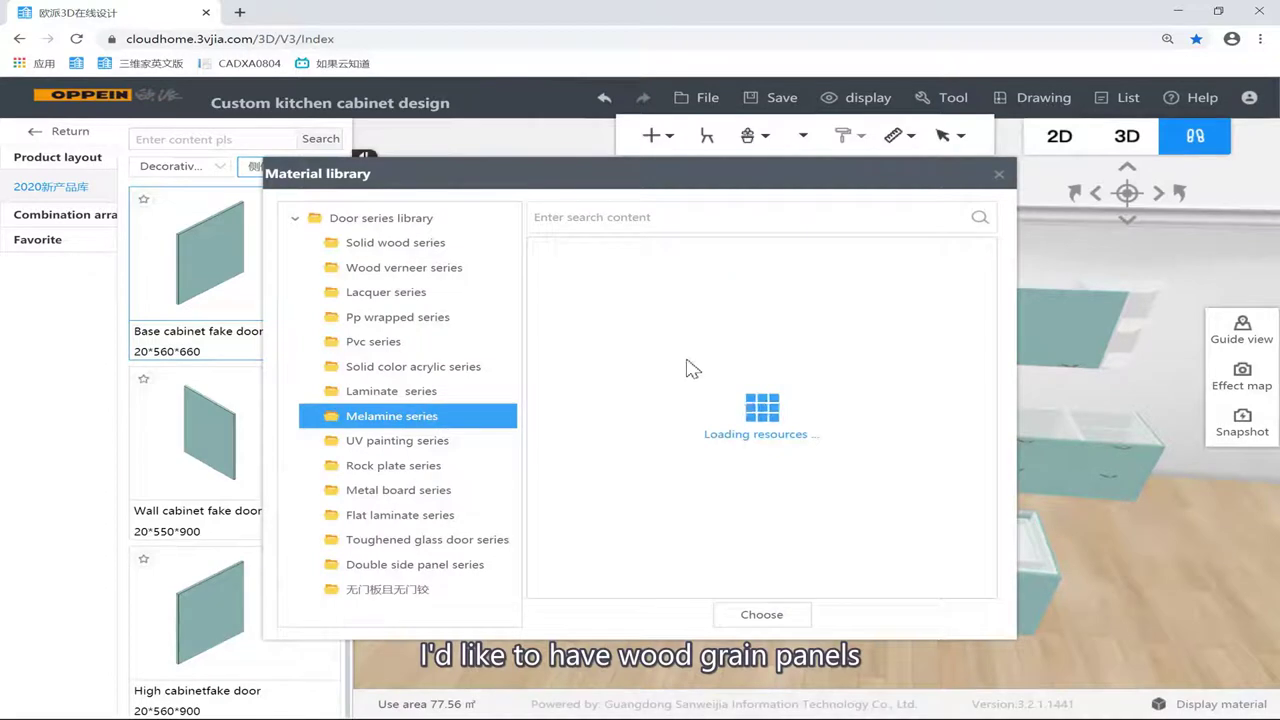
double_click(608, 322)
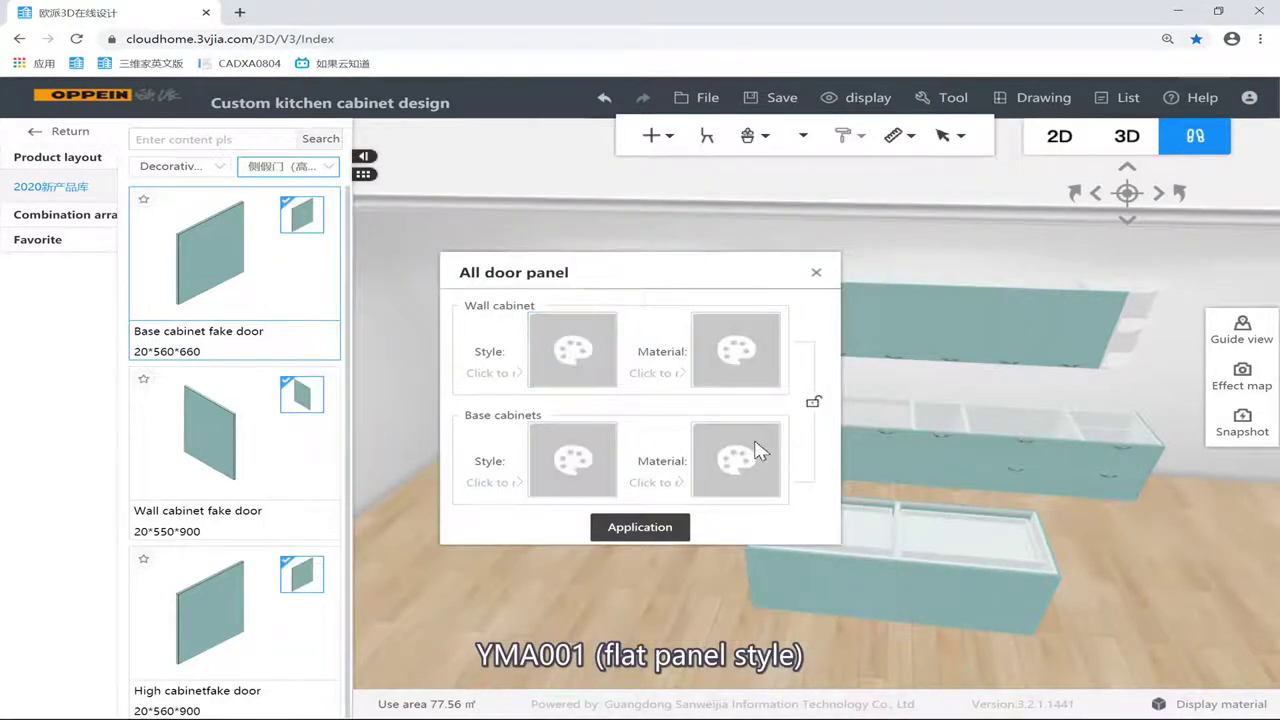
Step: Choose a brown wood-grain Melamine grade C material for the base cabinet doors
click(757, 450)
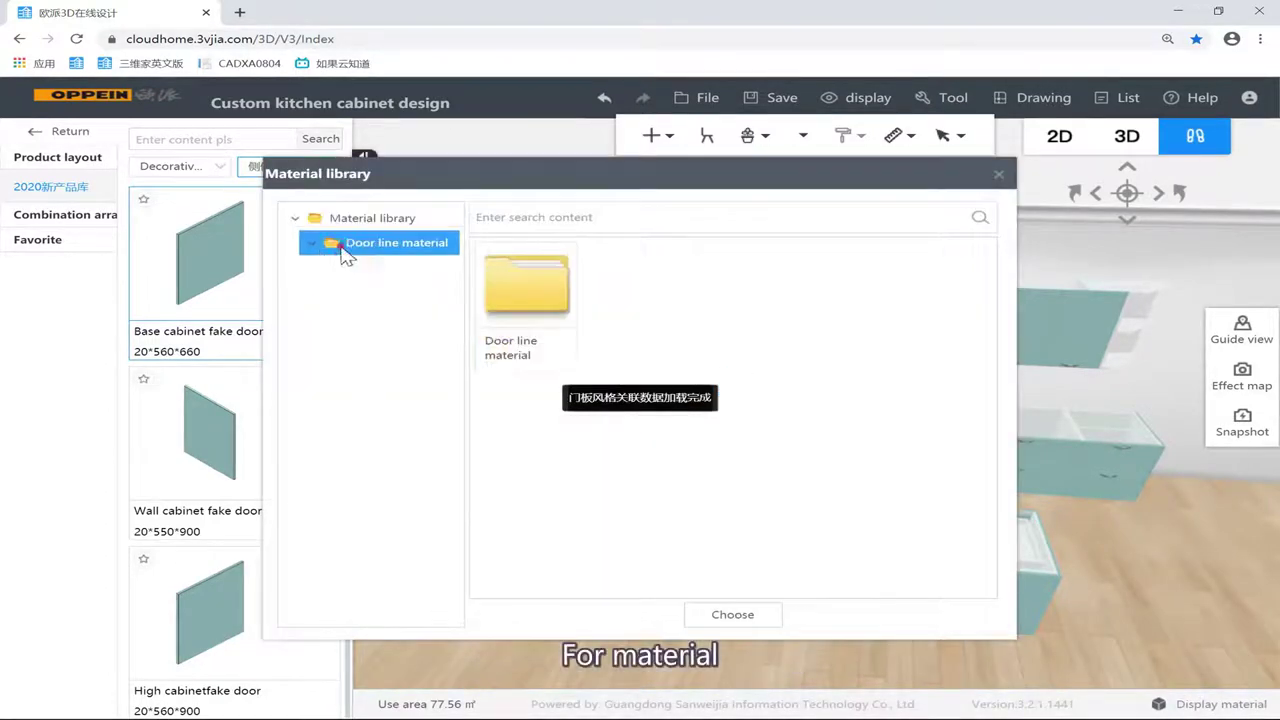
click(413, 322)
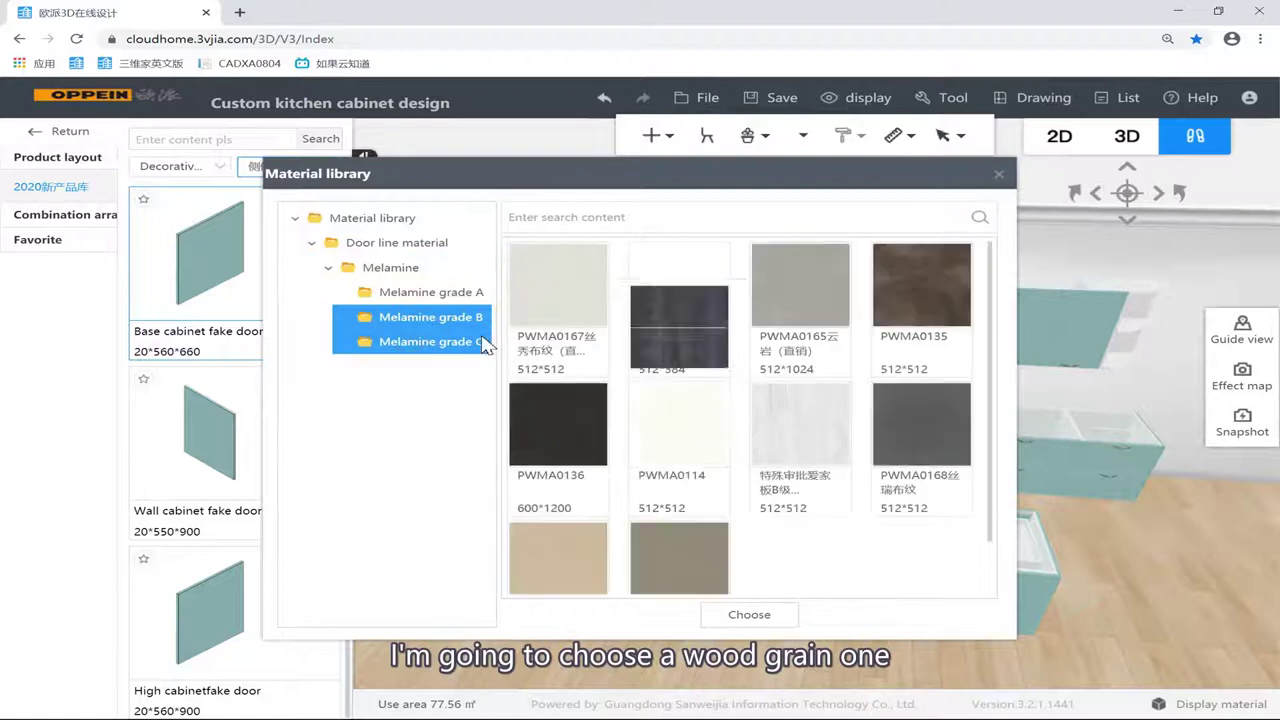
click(445, 343)
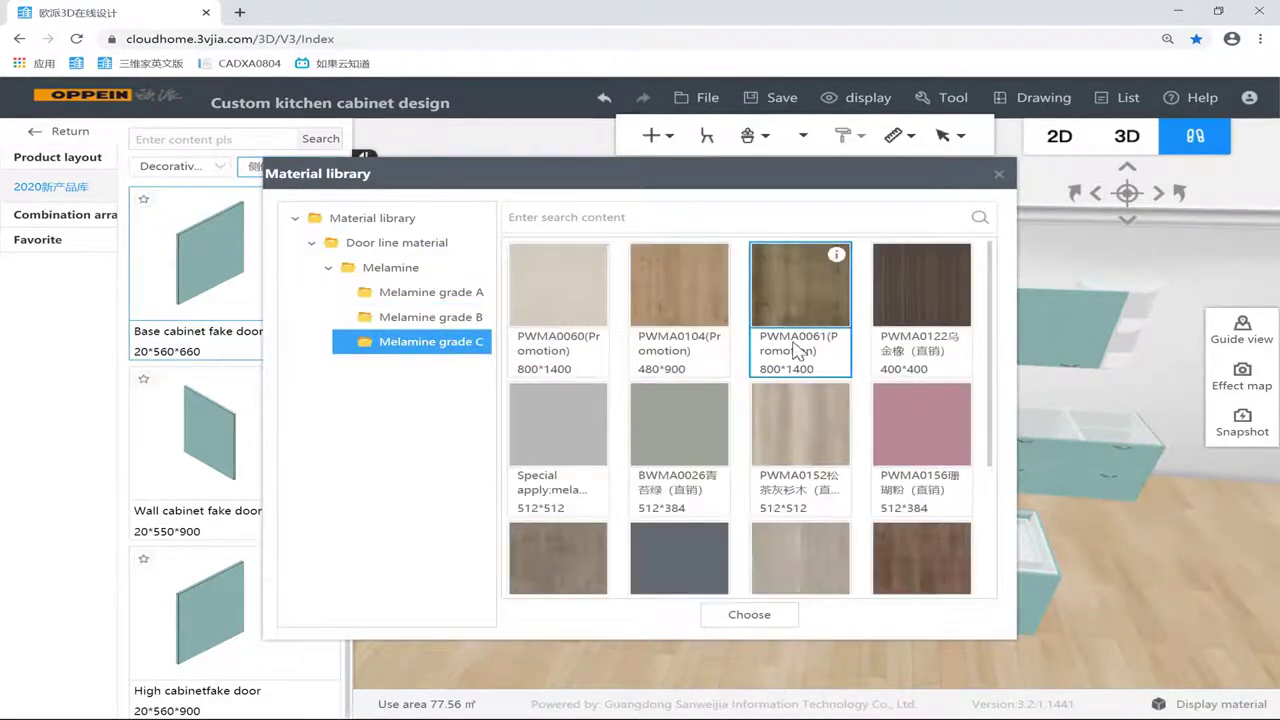
scroll(790, 335, down, 2)
double_click(792, 489)
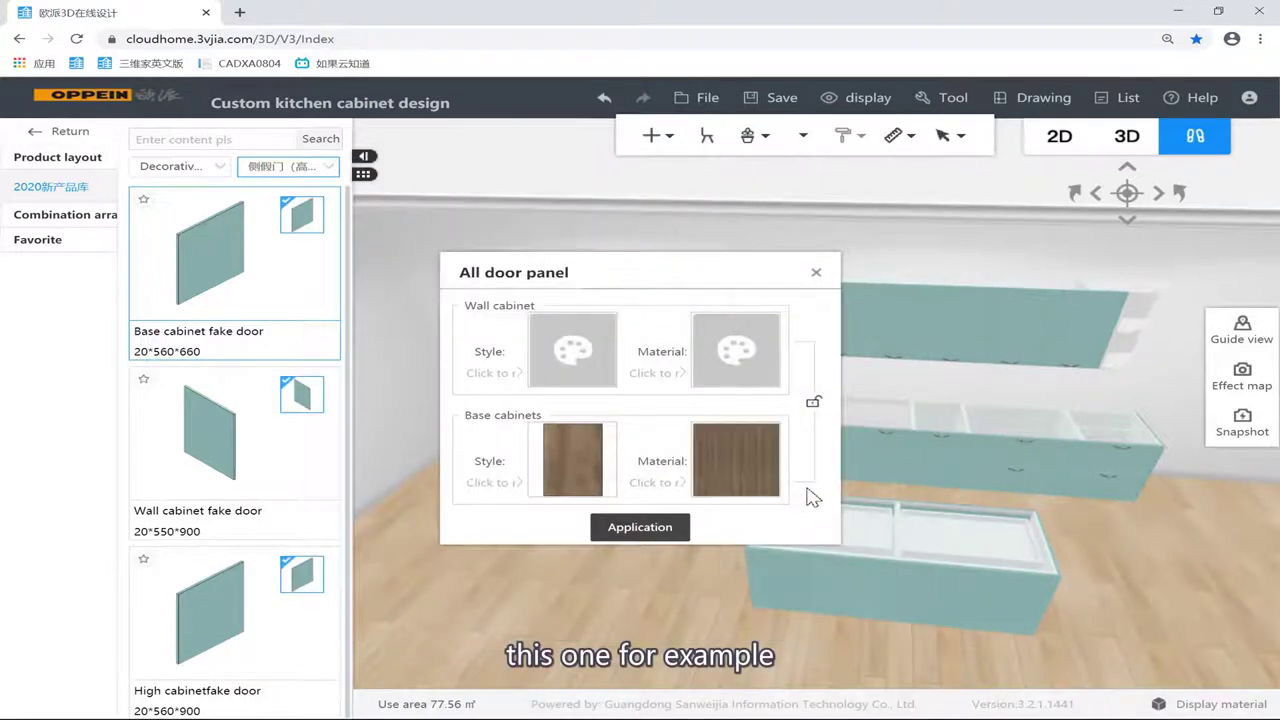
Step: Choose a flat Lacquer series door style for the wall cabinets
click(604, 362)
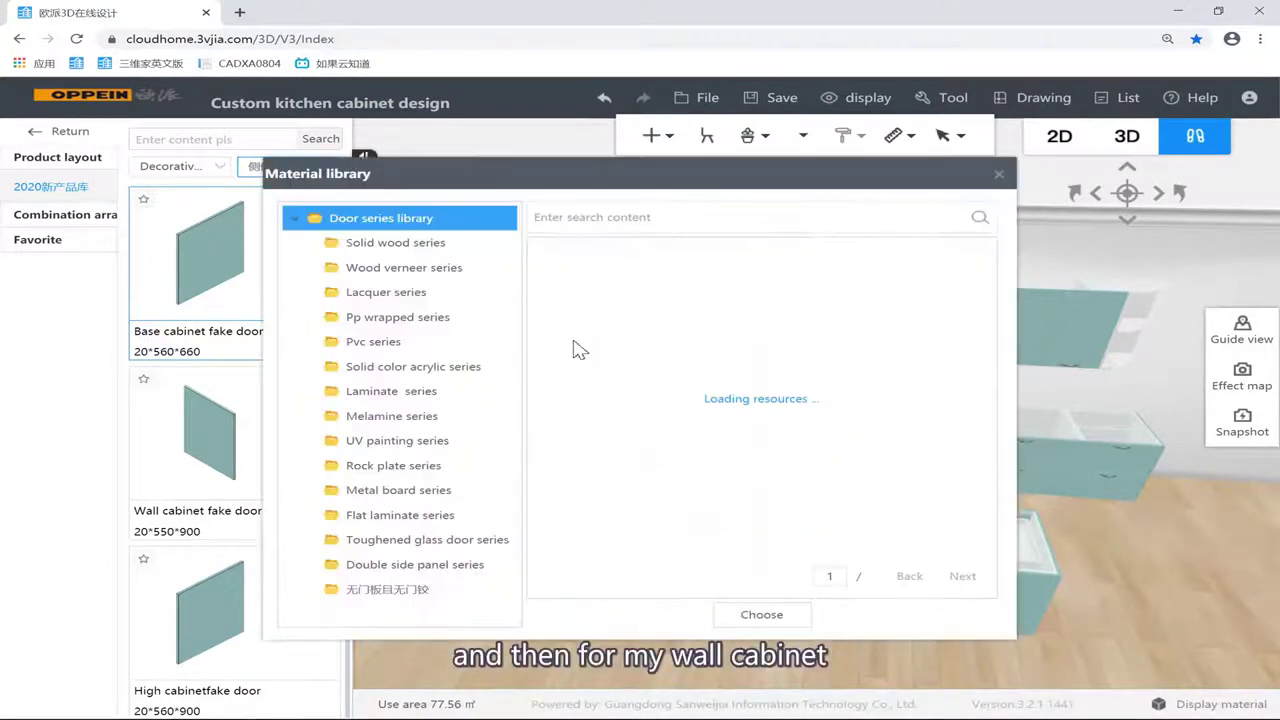
click(436, 296)
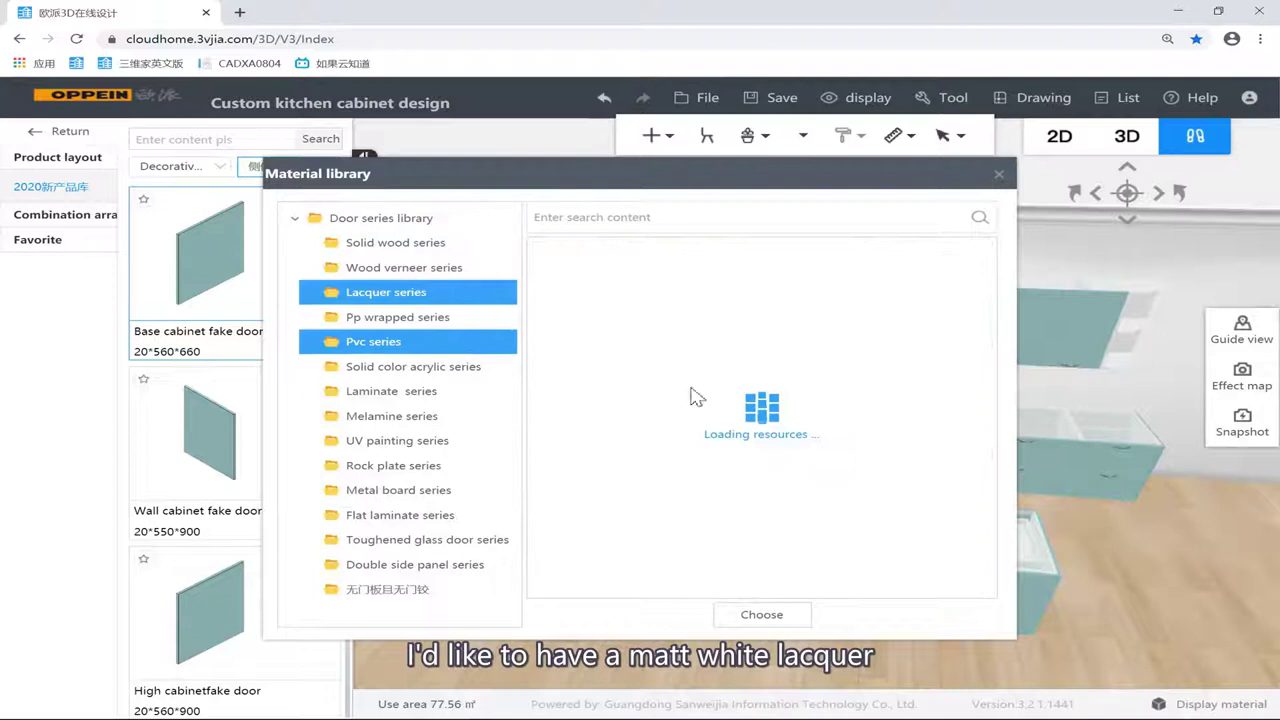
double_click(586, 294)
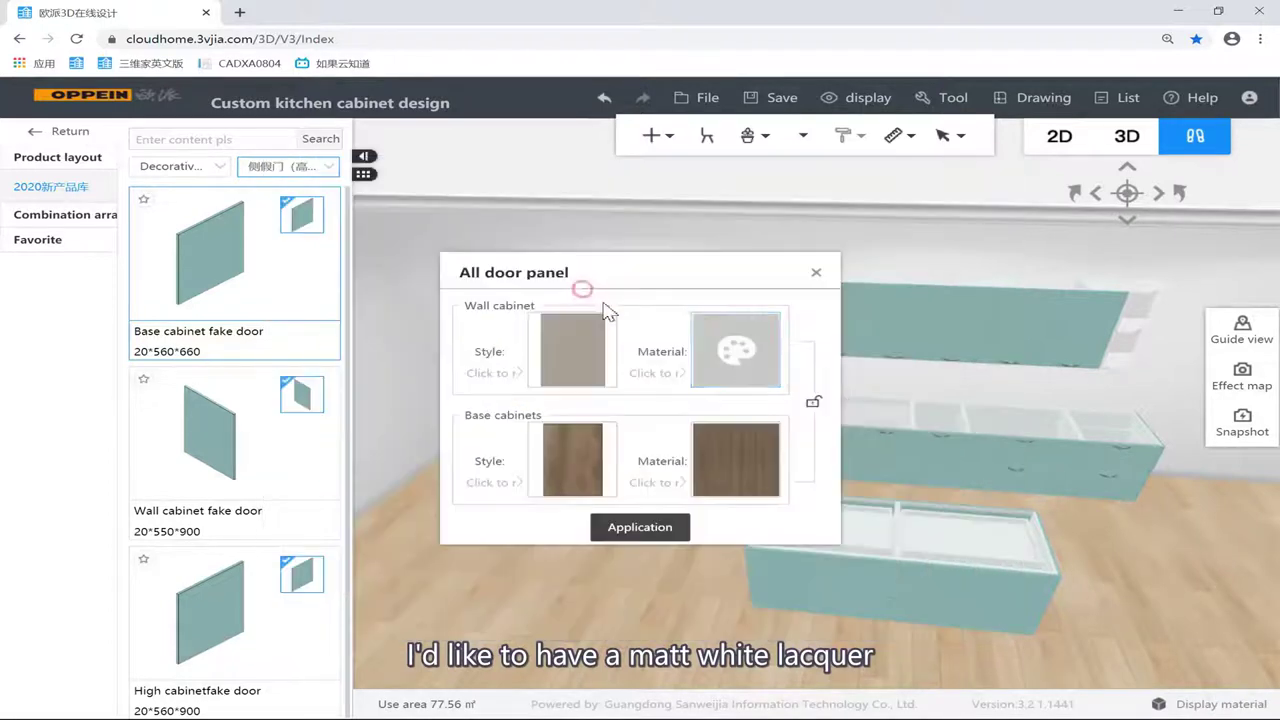
Step: Set the wall cabinet door material to PWMK2002D white from the single-sided Matt Lacquer materials
click(746, 371)
click(380, 243)
click(400, 267)
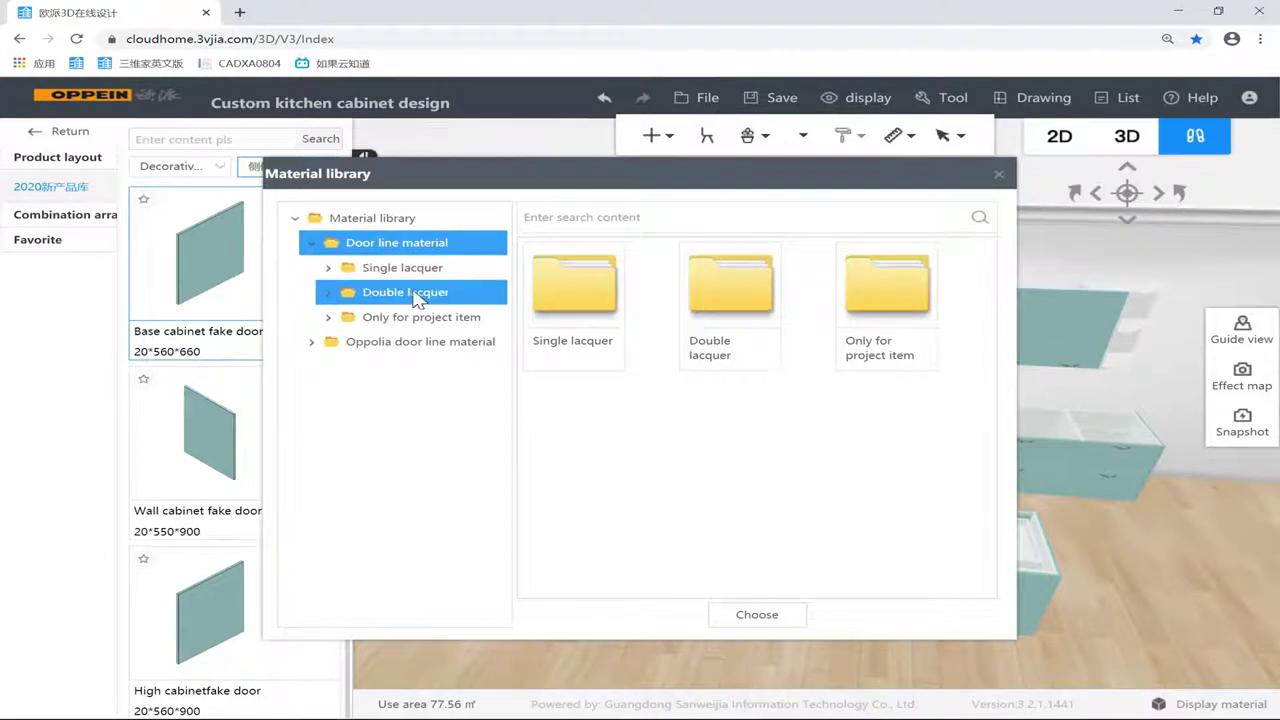
click(410, 320)
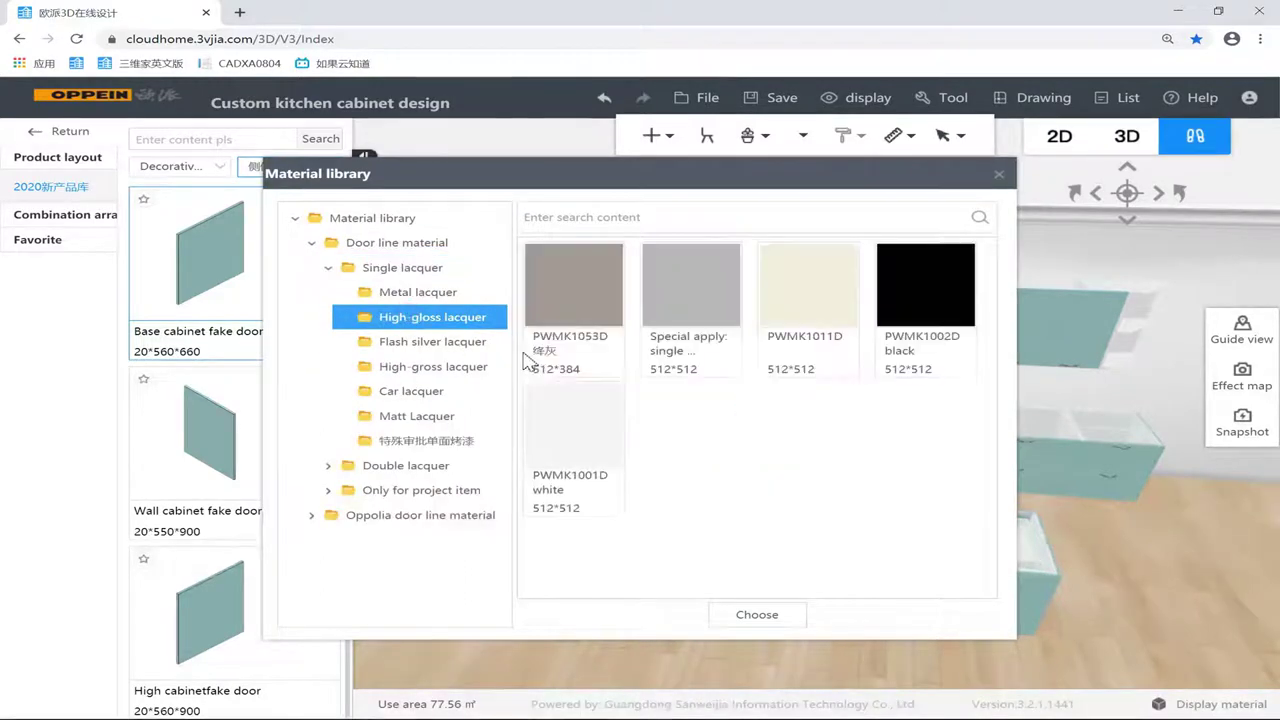
click(418, 416)
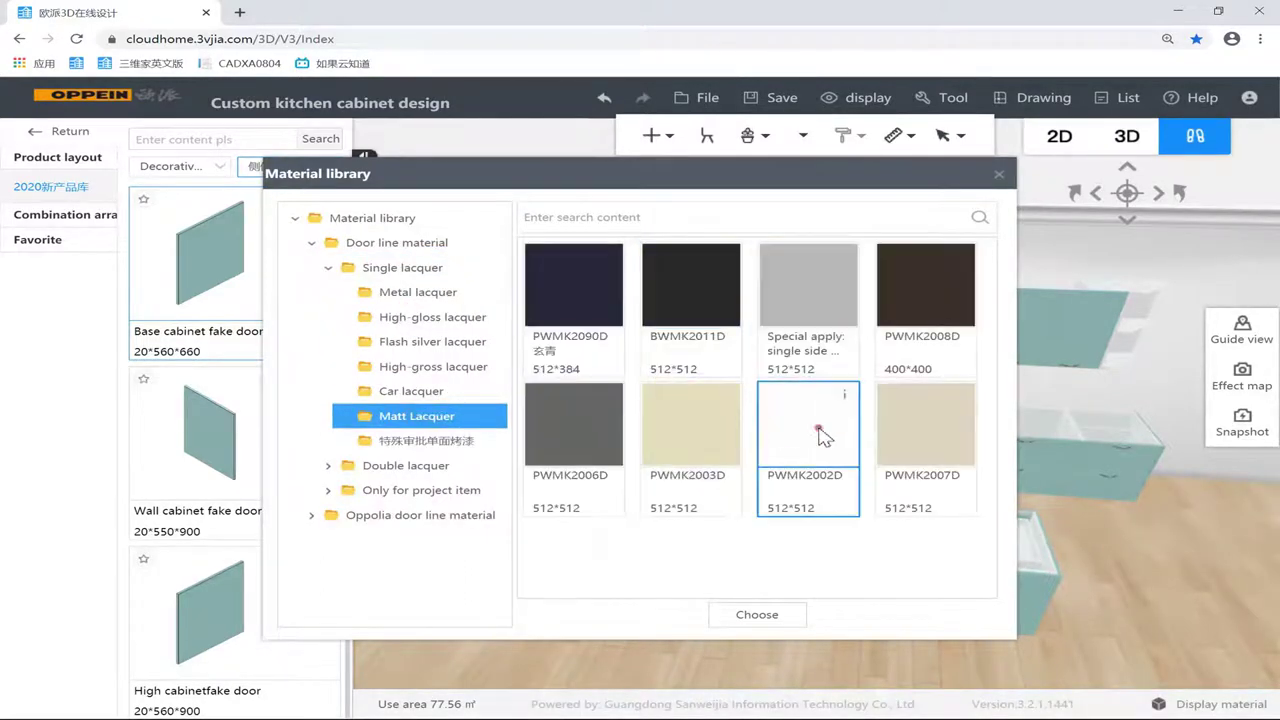
double_click(818, 434)
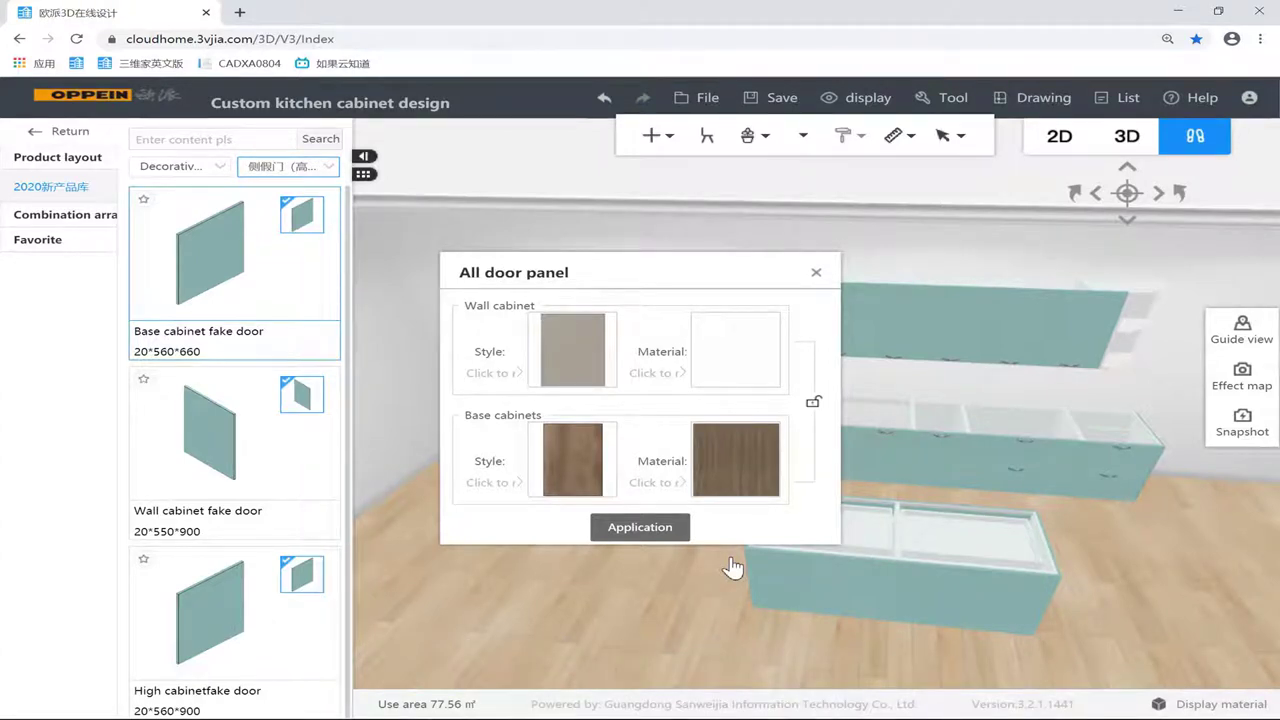
Step: Apply the selected door styles and materials to all wall and base cabinets and dismiss the intersection warnings
click(665, 529)
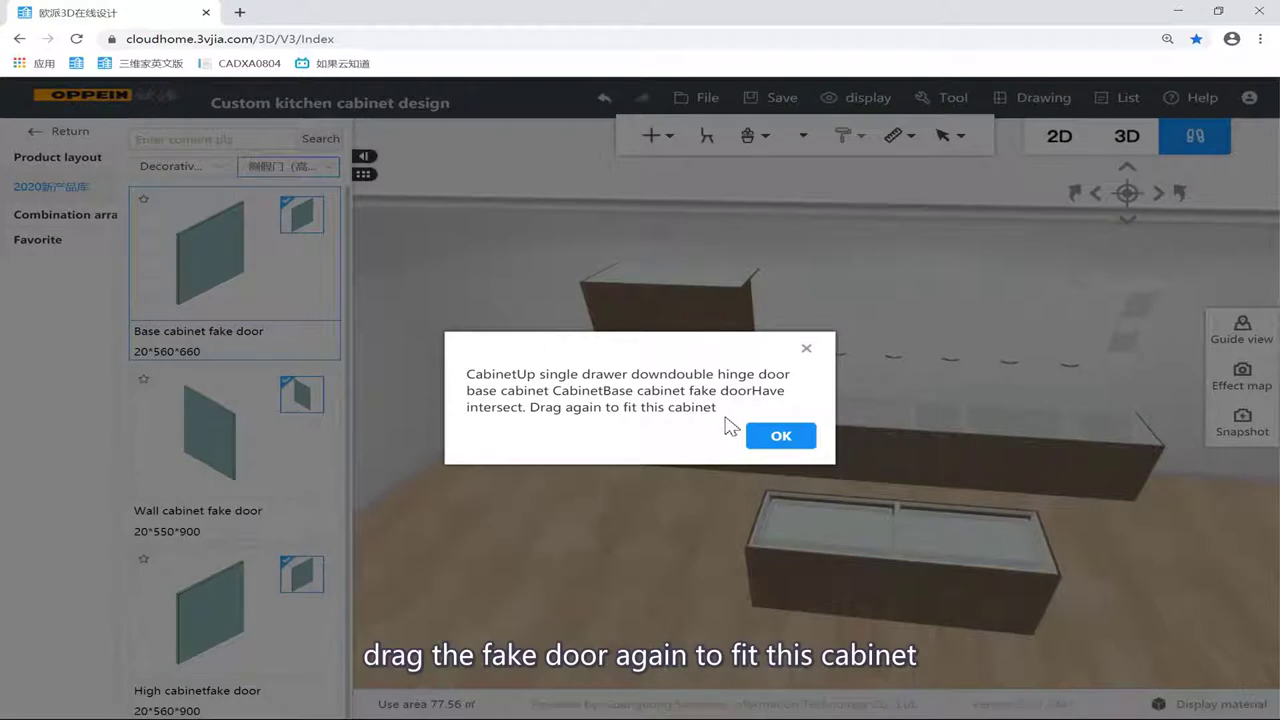
click(783, 440)
click(773, 438)
Step: Check the base cabinets along the wall one after another
key(d)
drag(960, 530, 906, 463)
click(903, 470)
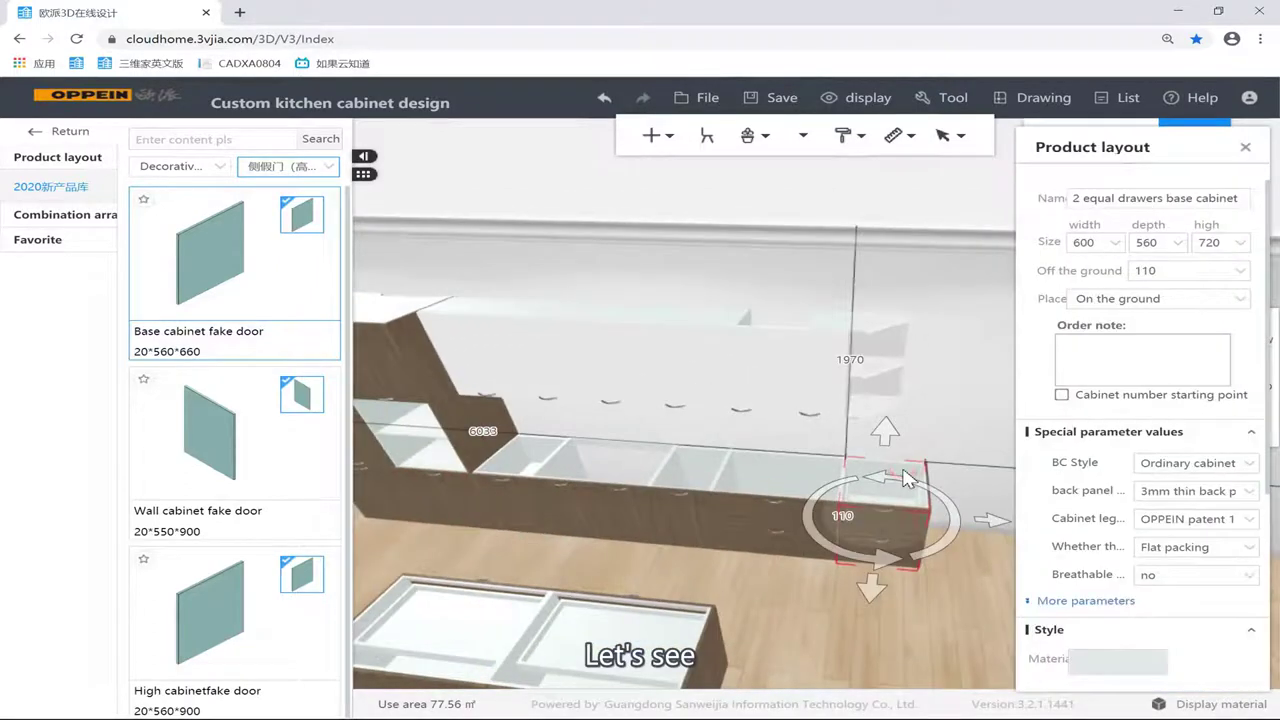
click(745, 483)
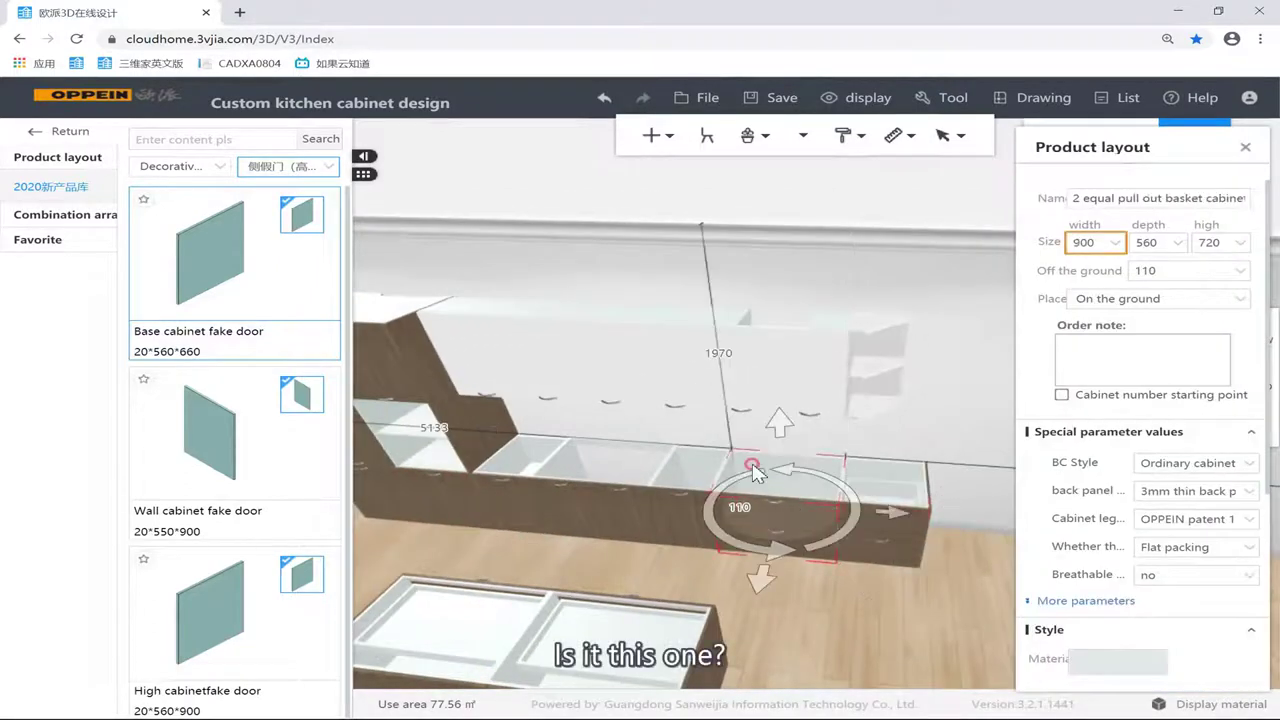
click(898, 478)
click(675, 464)
click(630, 455)
click(545, 465)
Step: Select the front bevel open wall cabinet and open the material library for it
drag(665, 558, 840, 334)
scroll(877, 551, up, 3)
click(800, 370)
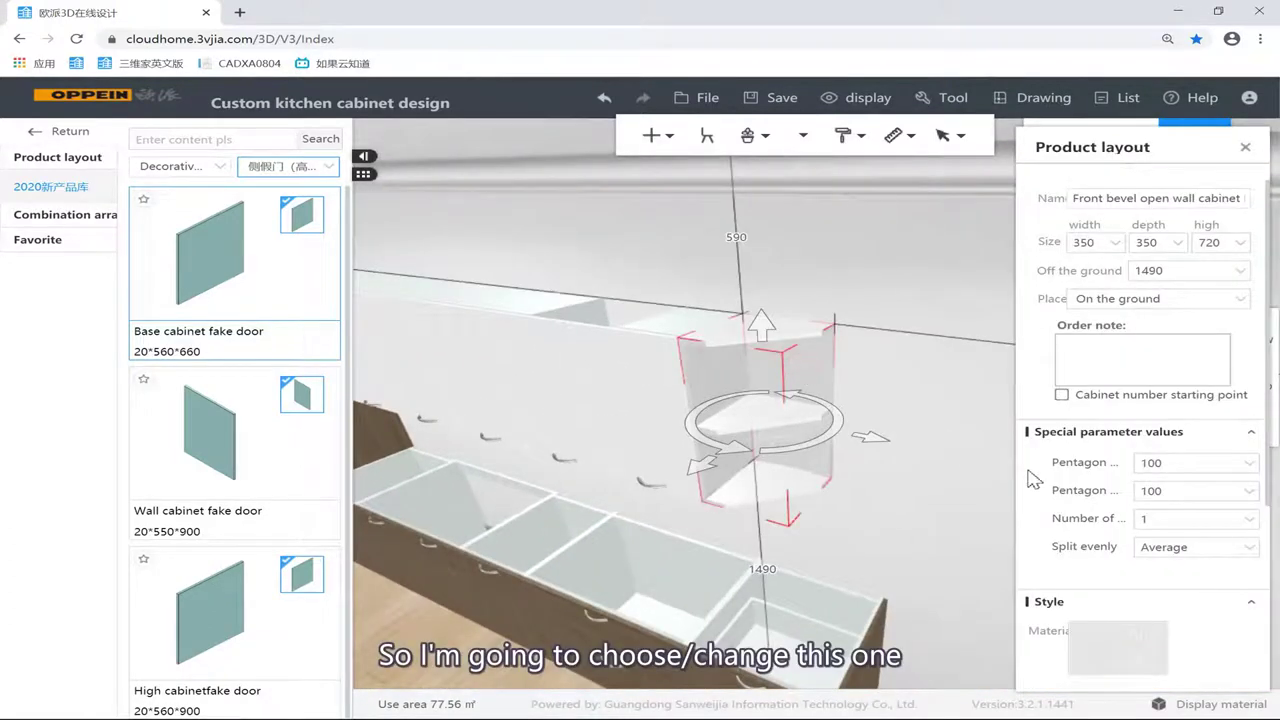
scroll(1100, 480, down, 3)
click(1112, 495)
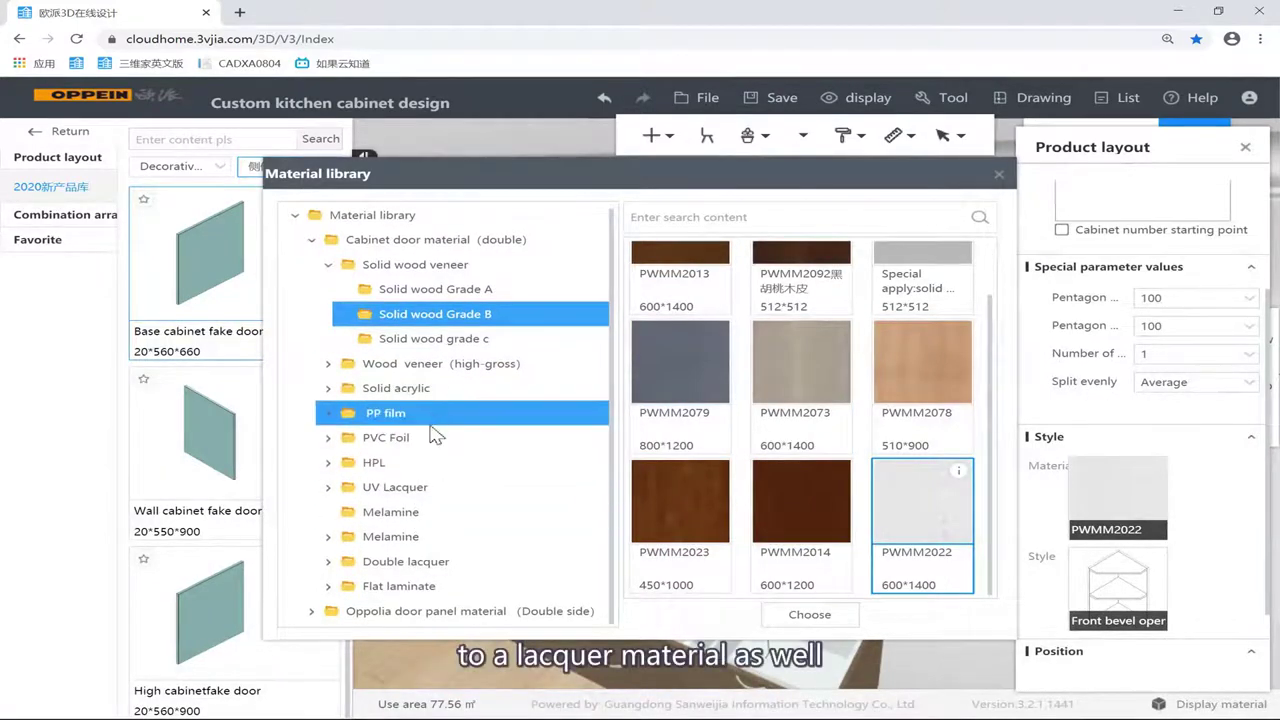
Step: Set the open wall cabinet's material to white PWMK2002S from the double-sided Matt Lacquer materials
click(440, 611)
scroll(452, 500, up, 3)
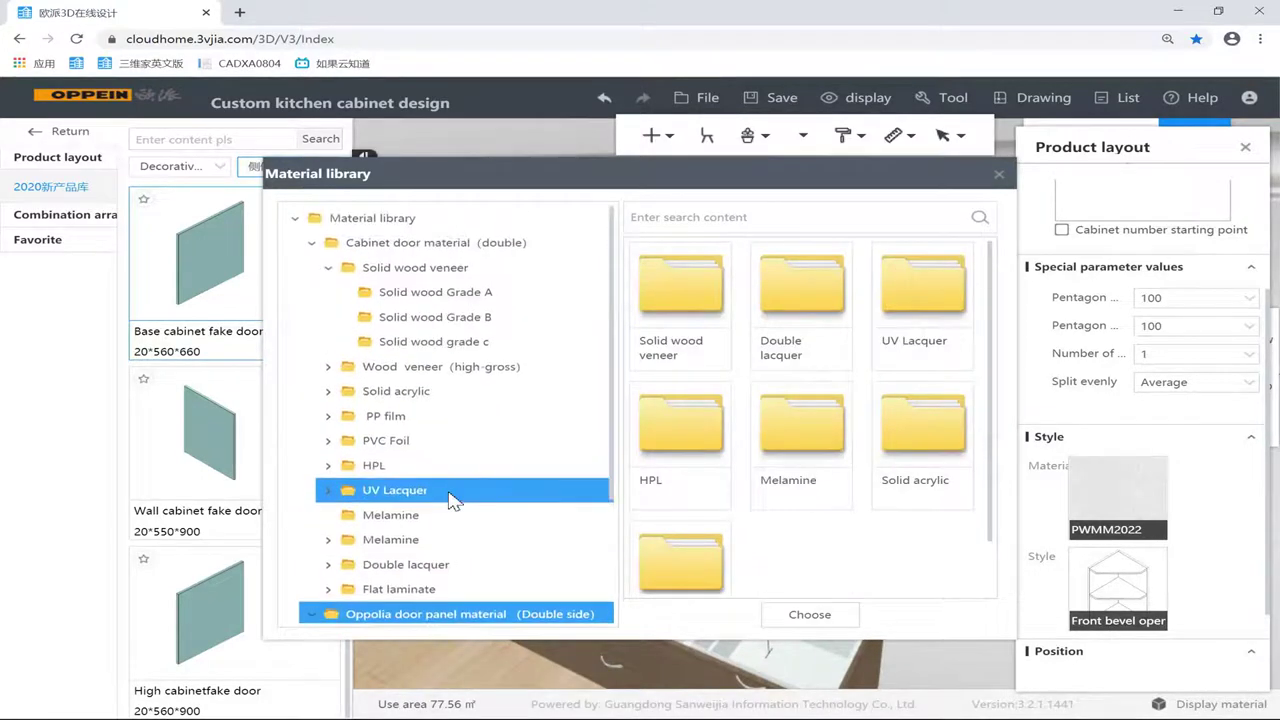
click(324, 270)
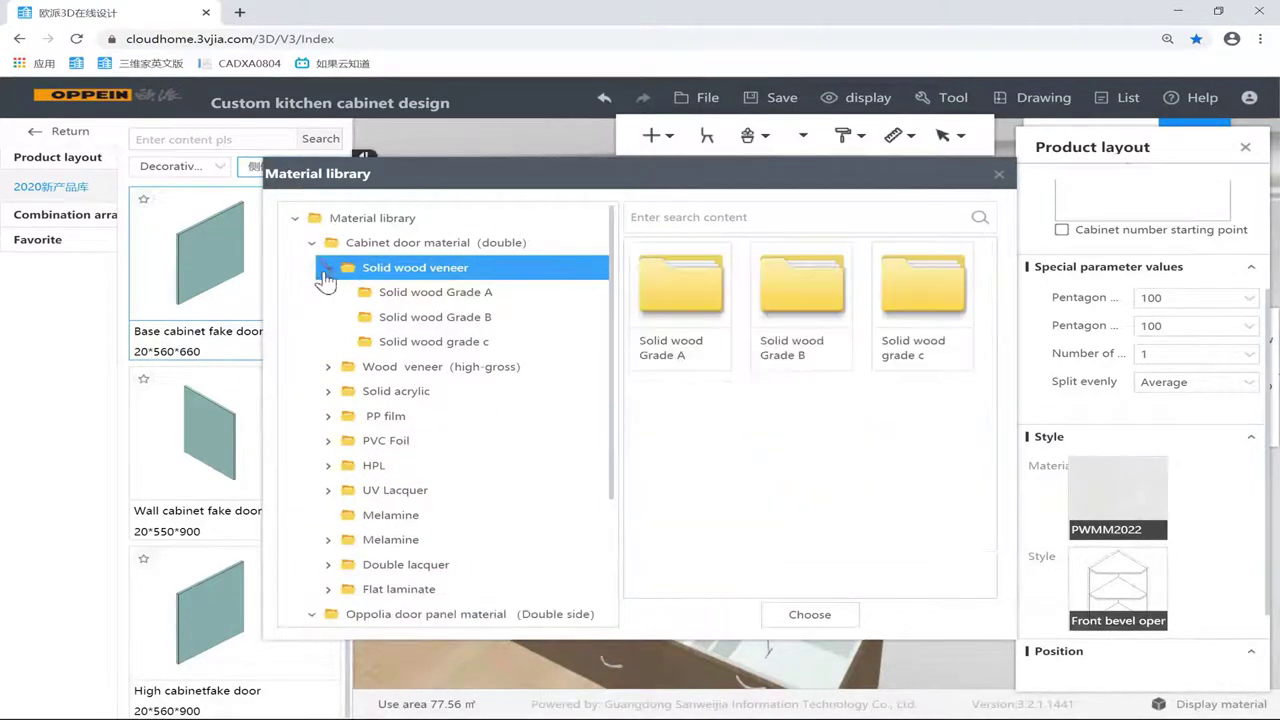
click(327, 268)
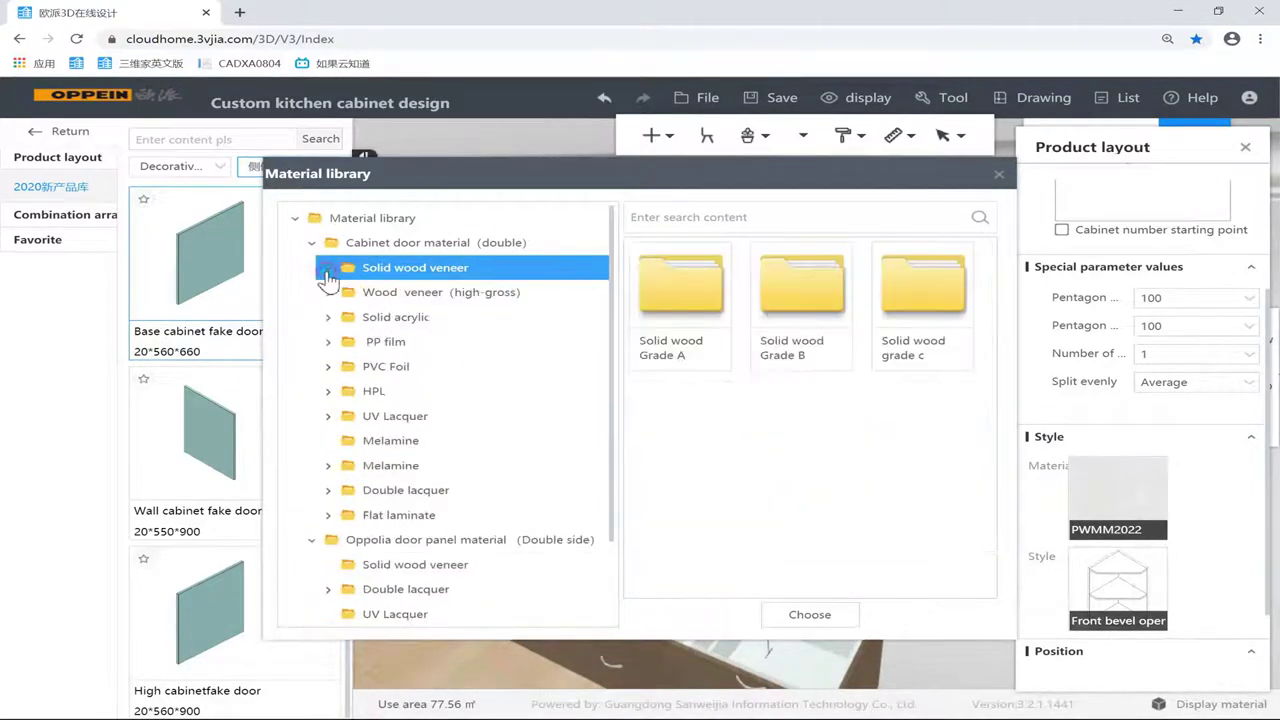
click(425, 490)
scroll(440, 485, down, 3)
click(440, 485)
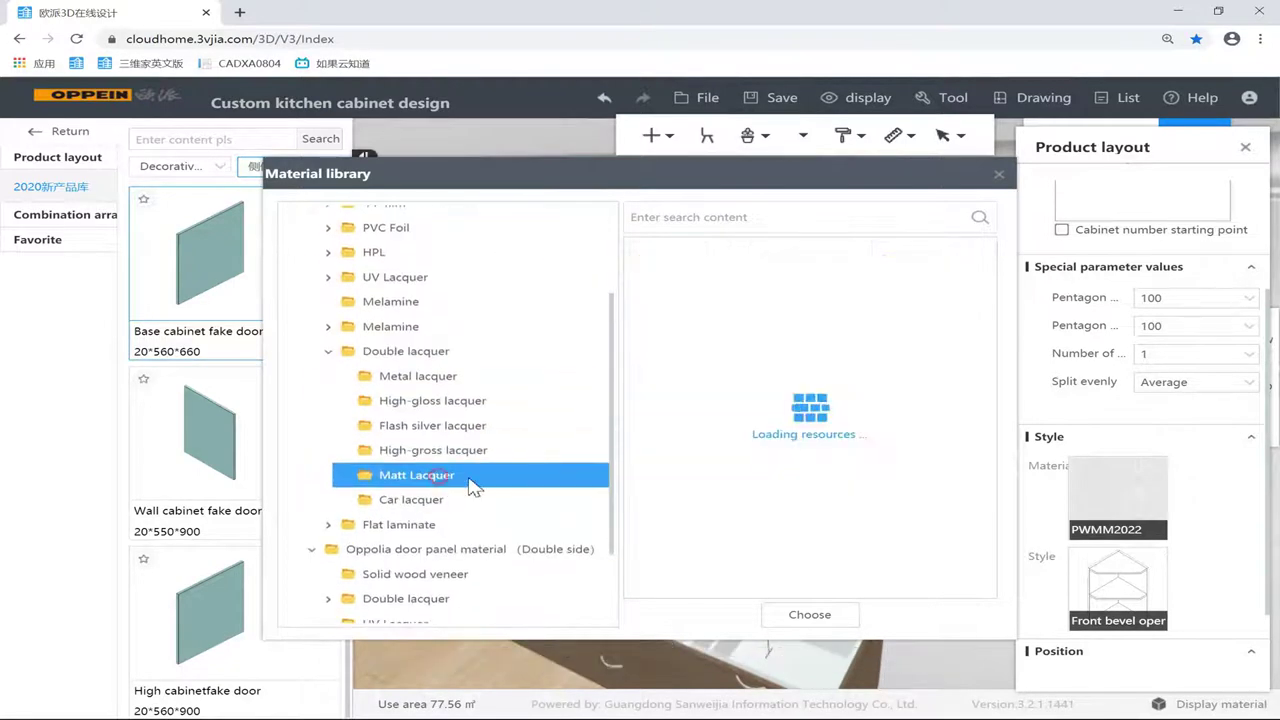
double_click(703, 548)
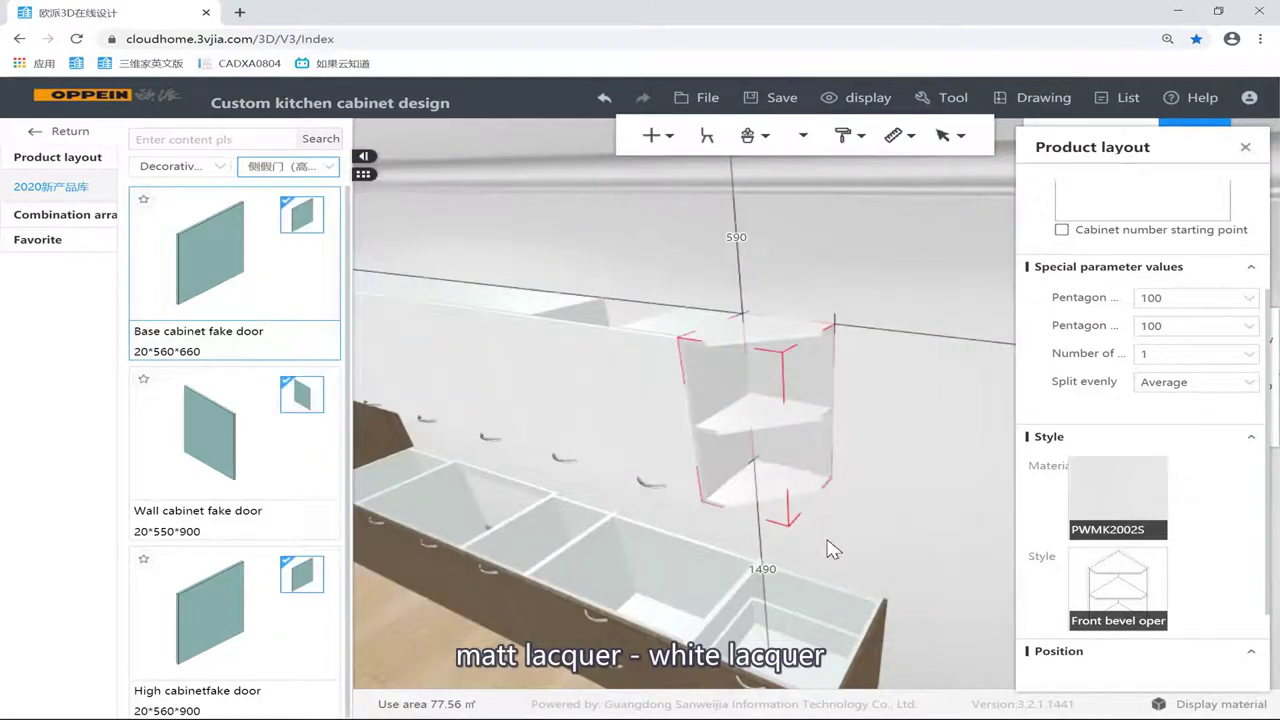
Step: Set the number of shelves in the front bevel open wall cabinet to 2
click(917, 481)
right_drag(931, 431, 891, 355)
drag(897, 364, 920, 400)
click(920, 400)
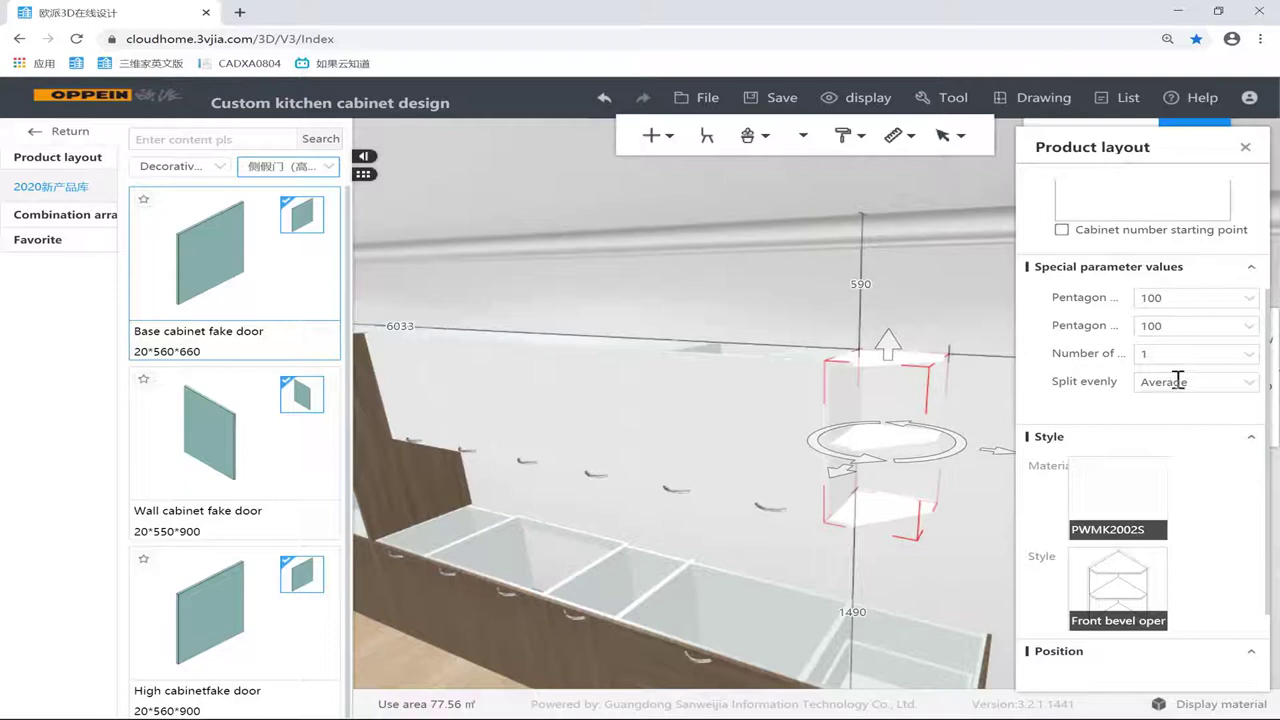
key(BackSpace)
text(2)
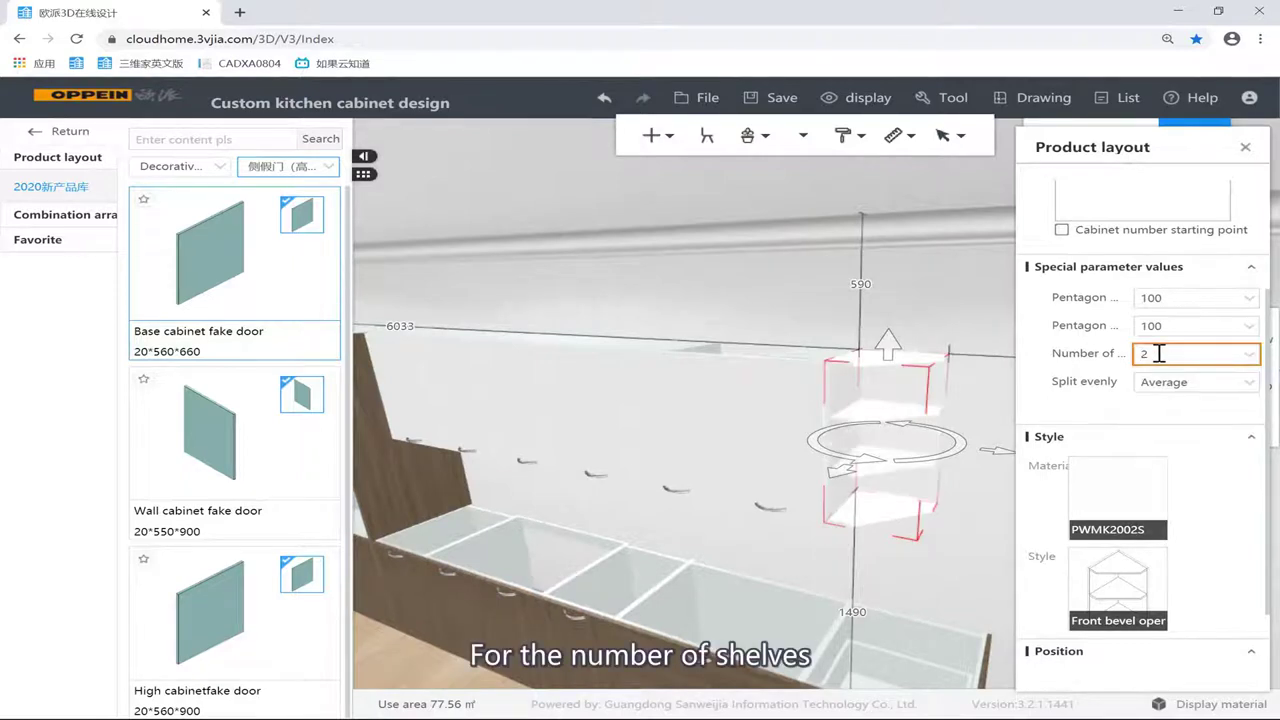
click(946, 309)
Step: Start countertop drawing mode for the wall-side base cabinets and the island
scroll(984, 325, down, 3)
drag(986, 335, 1133, 370)
drag(1028, 377, 789, 470)
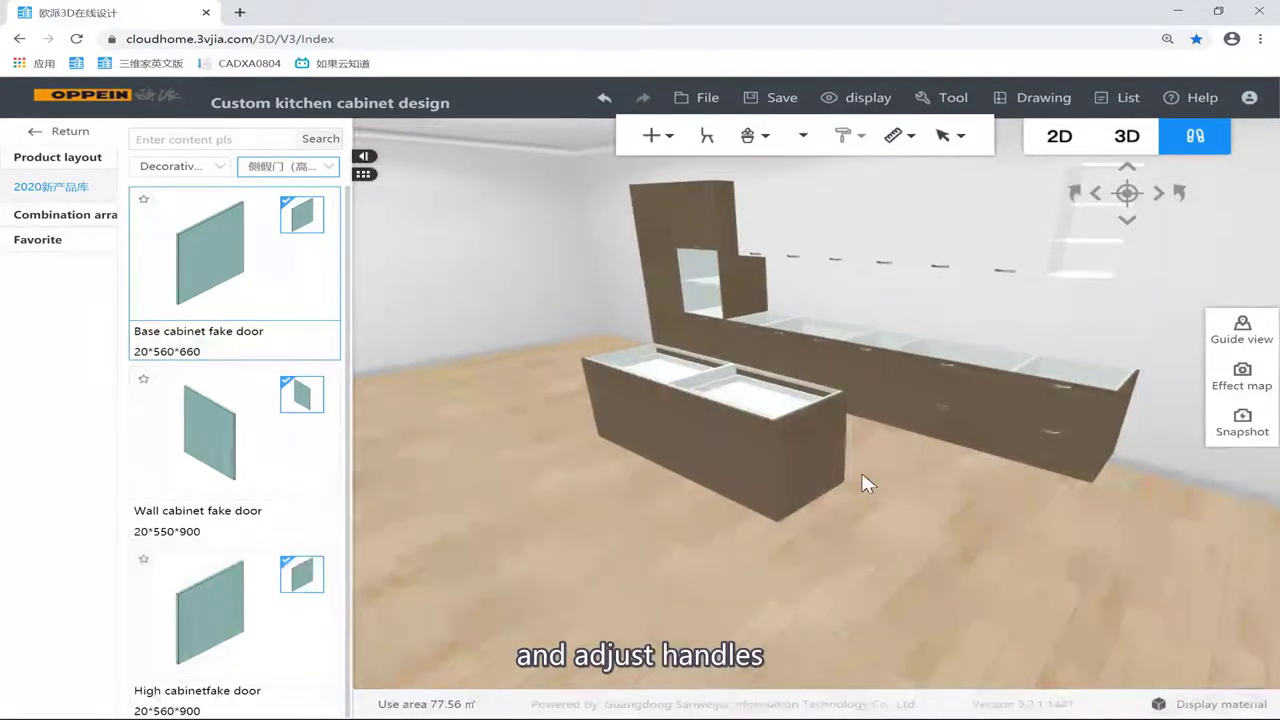
drag(965, 500, 818, 488)
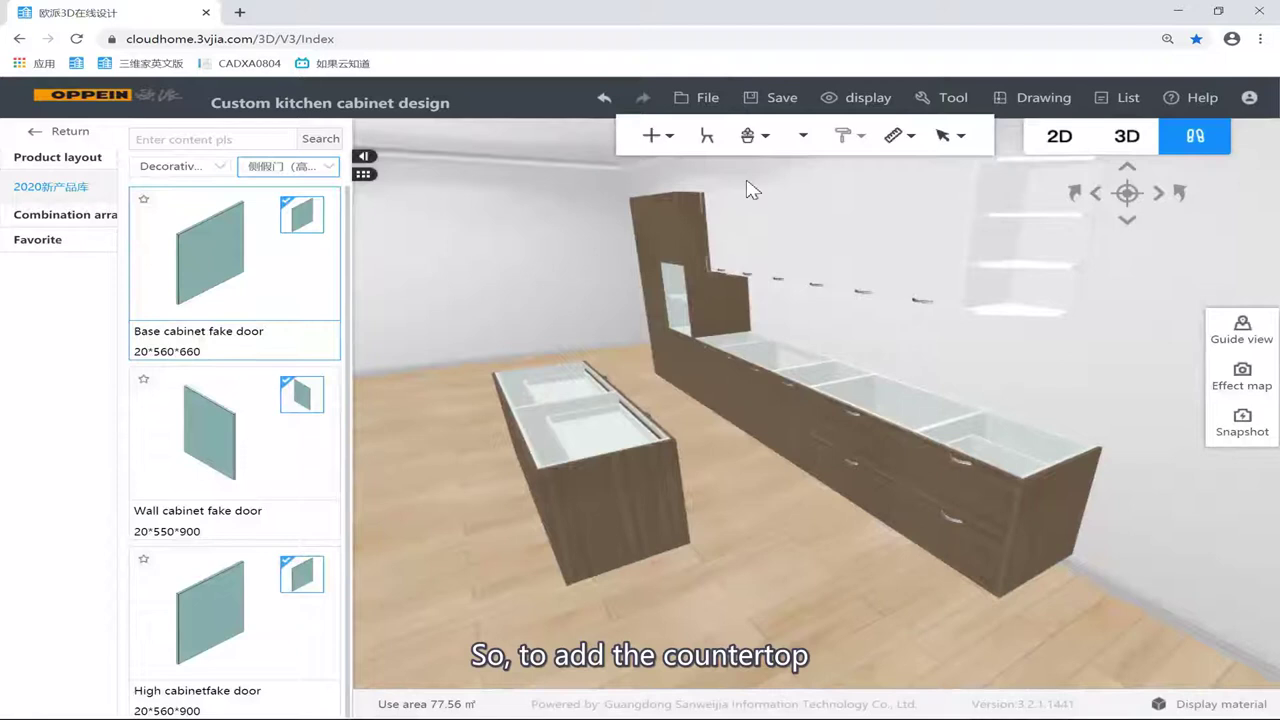
click(655, 135)
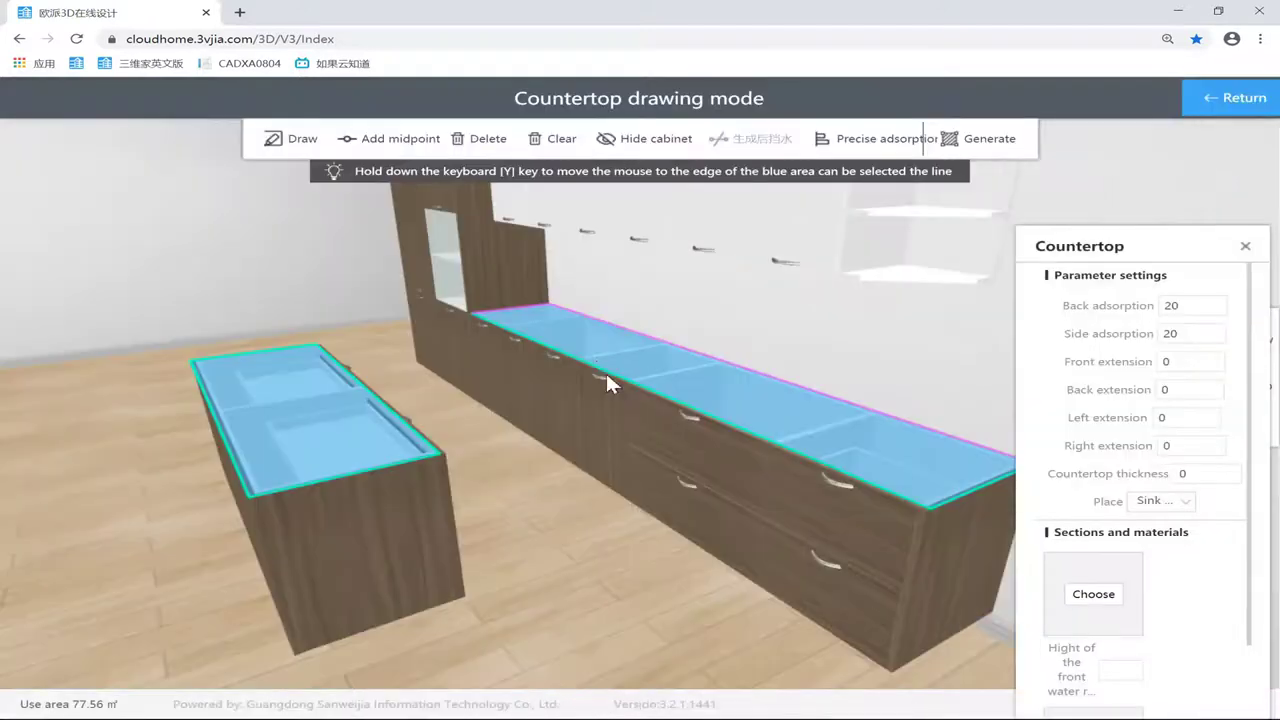
Step: Remove the back water guard from the wall countertop's edge beside the tall cabinet and close the countertop settings
drag(488, 382, 380, 386)
scroll(527, 347, up, 3)
drag(527, 345, 323, 386)
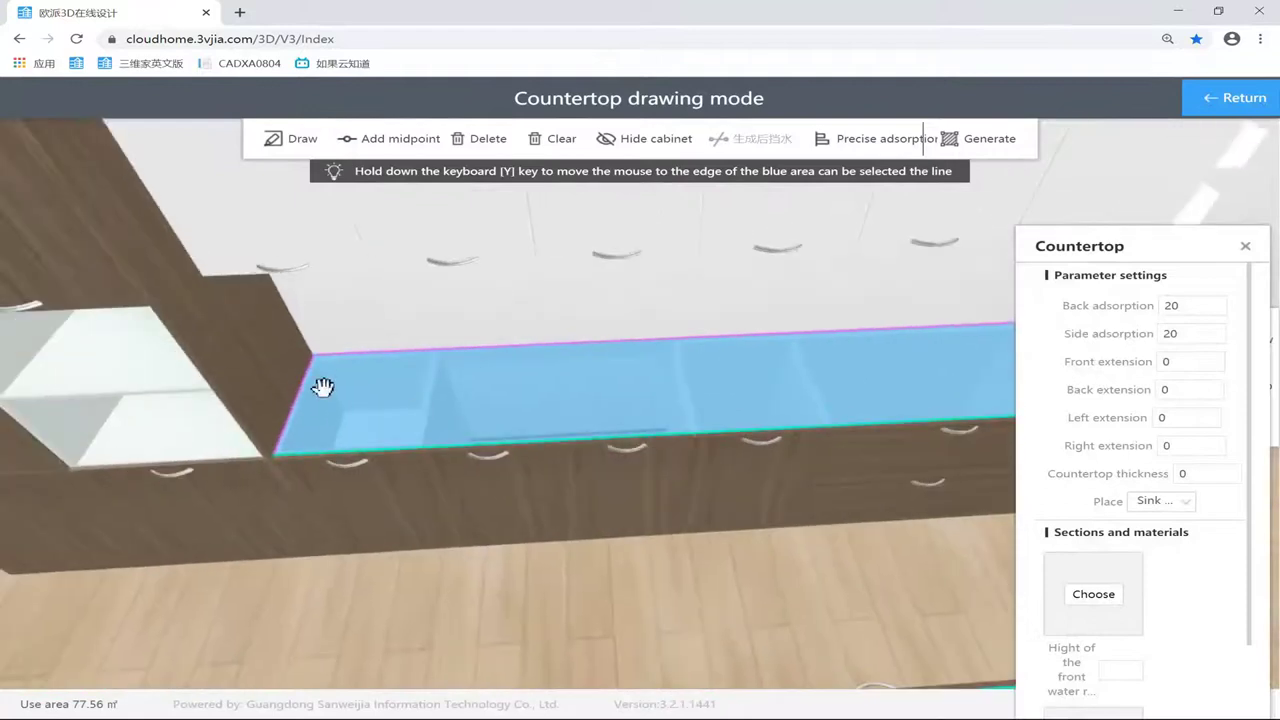
click(298, 405)
click(755, 141)
click(1246, 245)
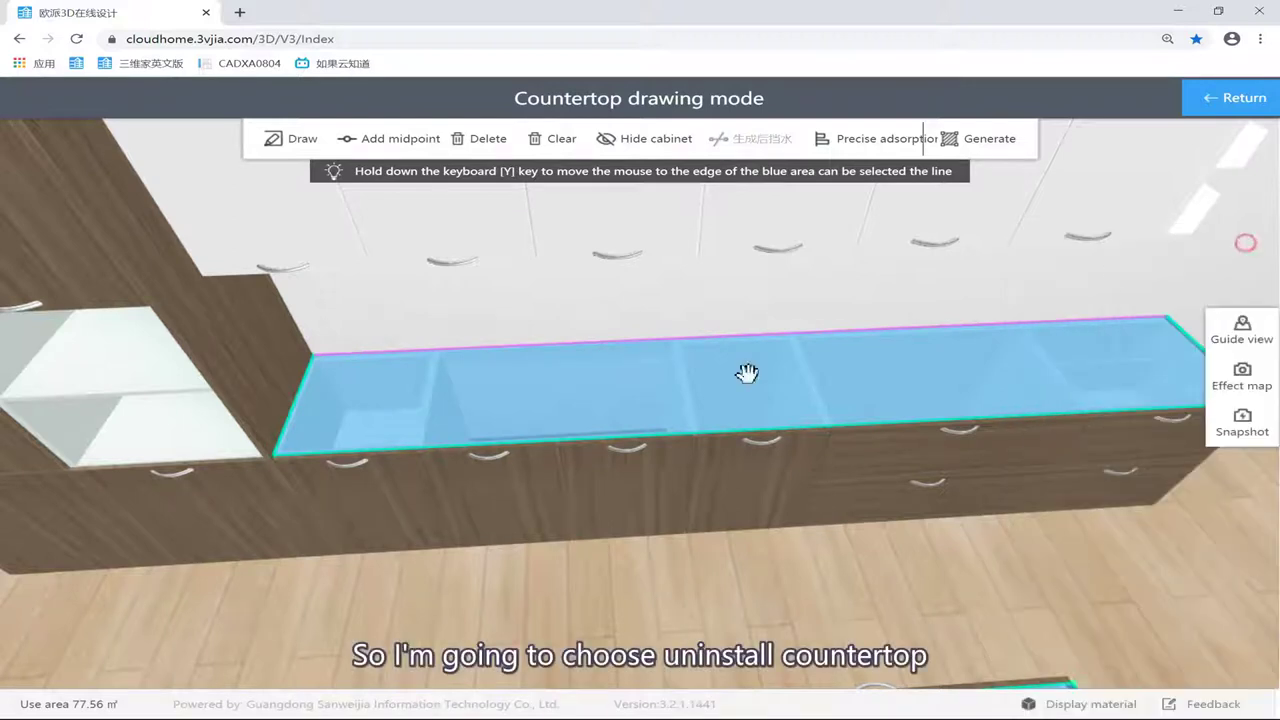
Step: Extend the wall countertop's front edge to a depth of 610 mm
click(629, 433)
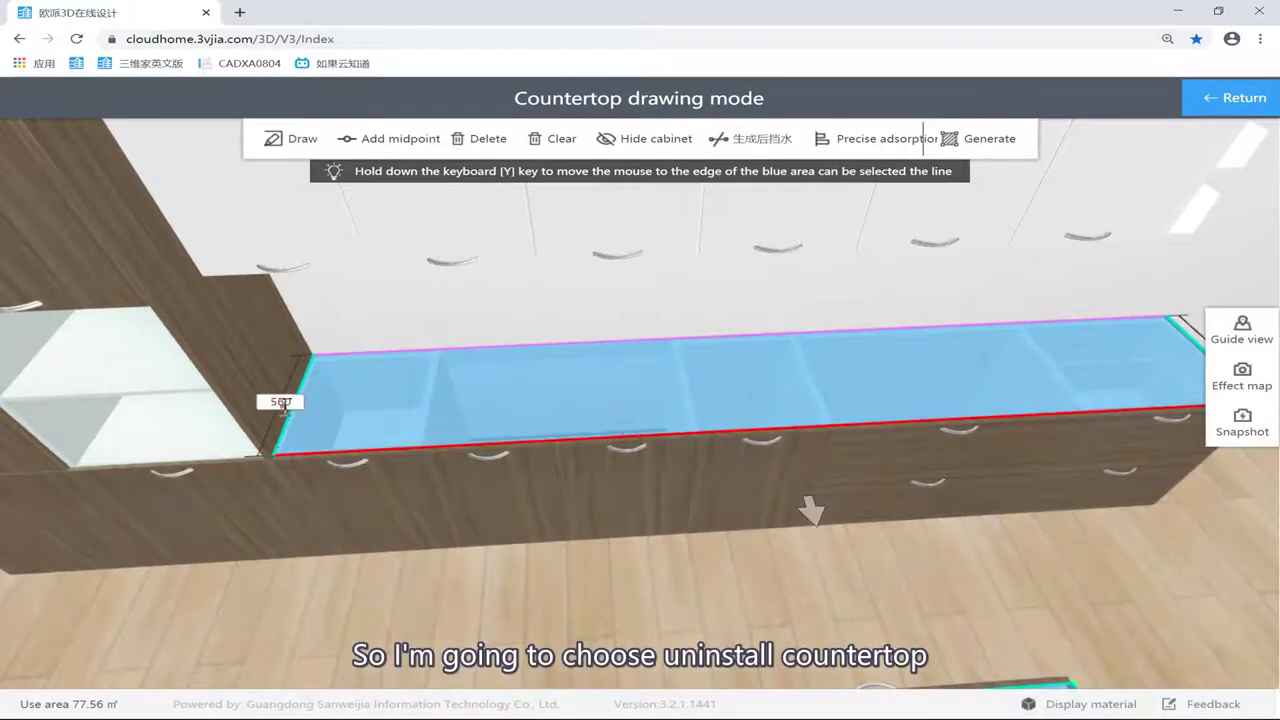
click(289, 404)
text(610)
key(Return)
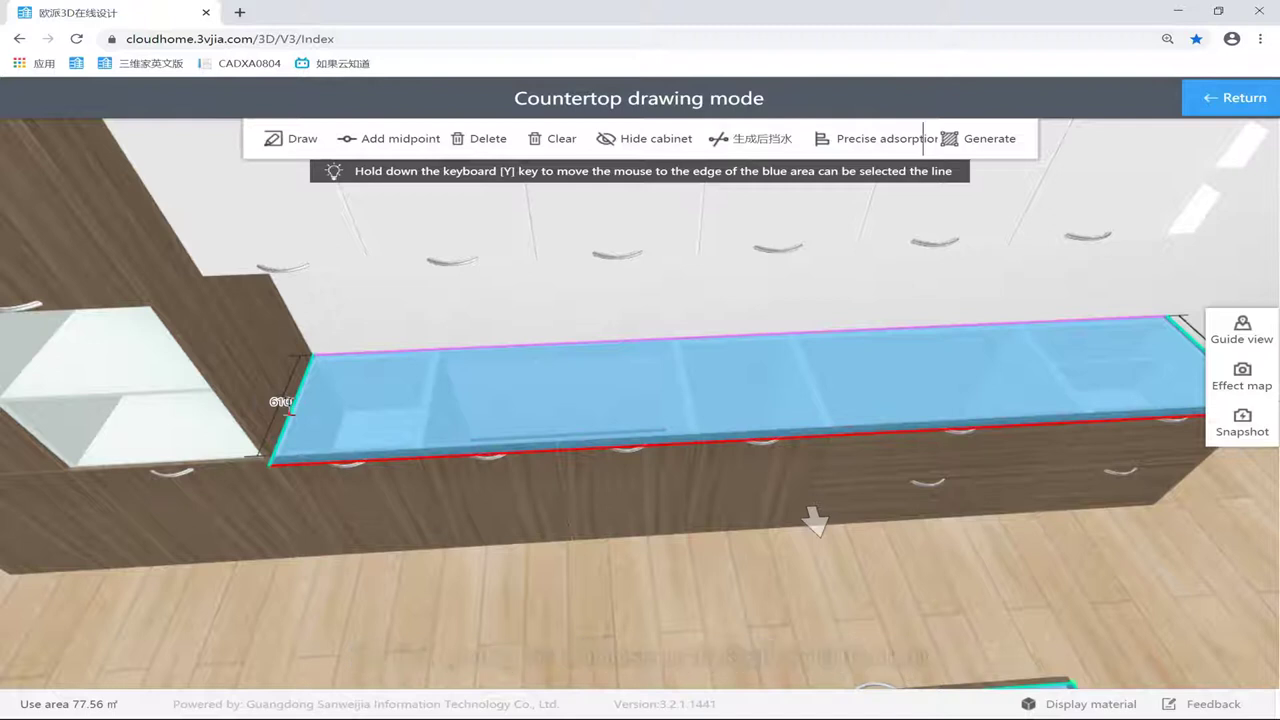
Step: Select the wall countertop's free end edge and open its length for editing
right_drag(576, 324, 410, 328)
drag(709, 291, 360, 252)
right_drag(905, 386, 734, 448)
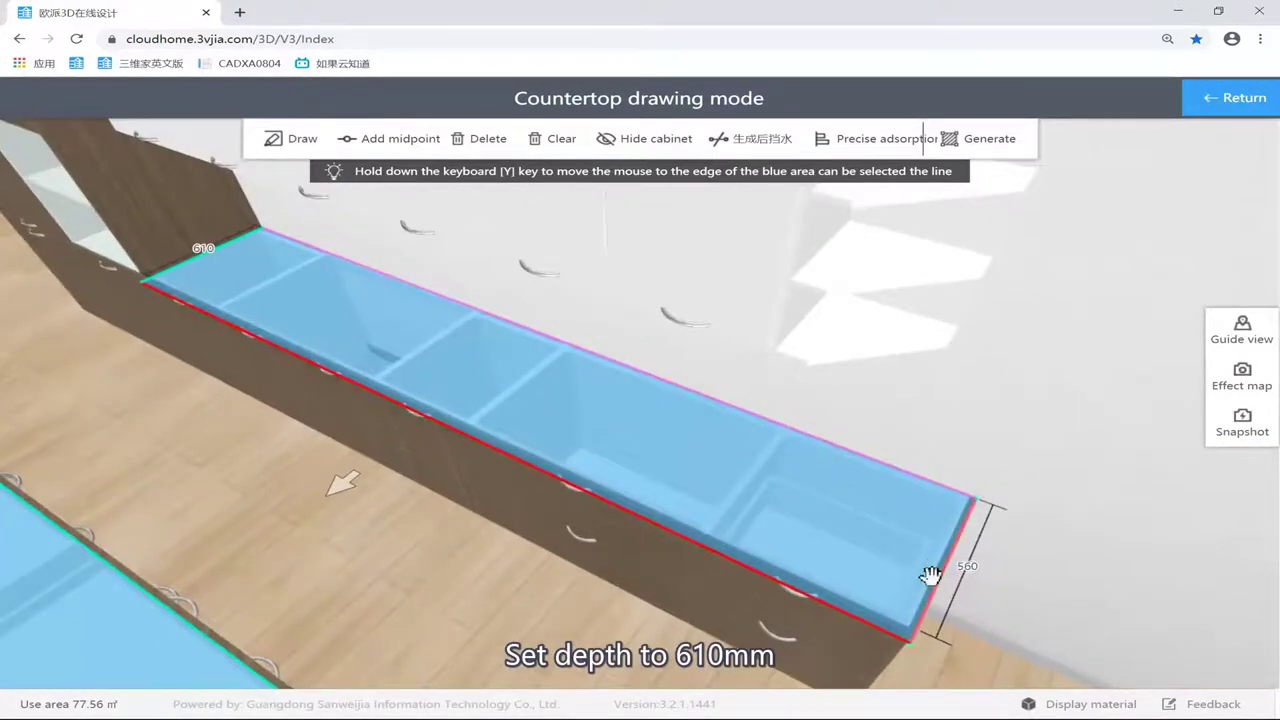
drag(1025, 512, 1057, 451)
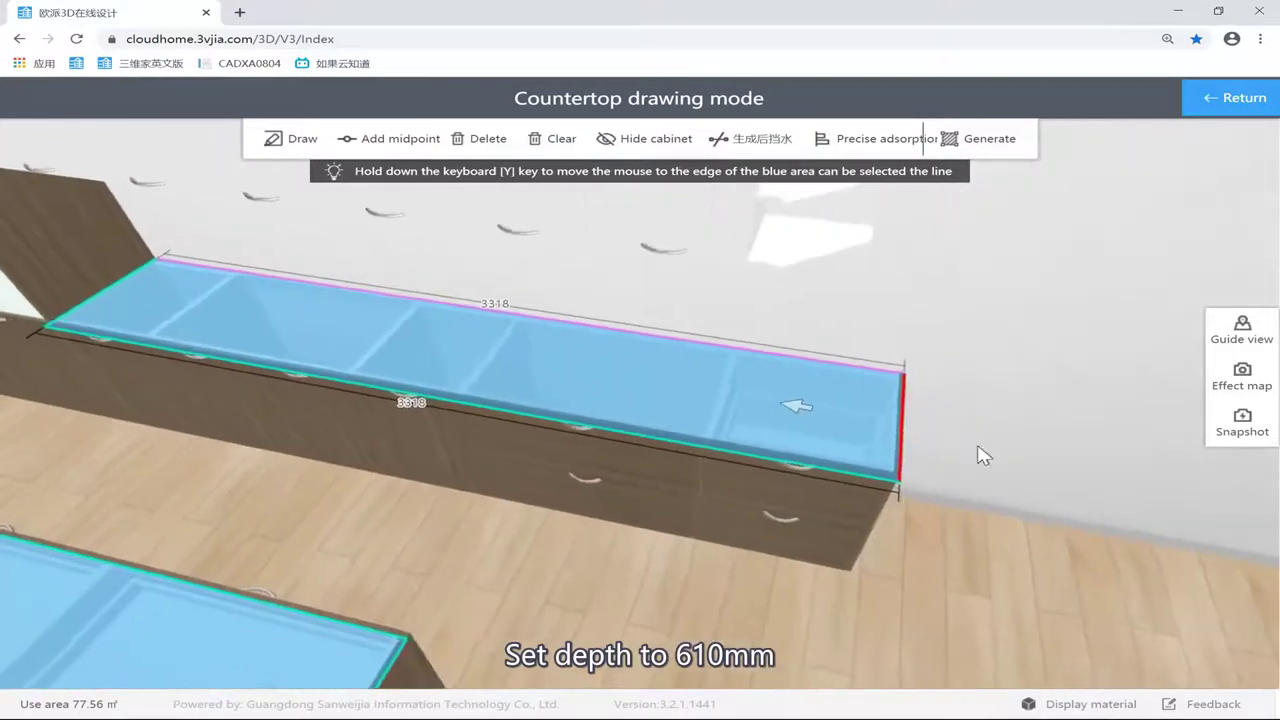
click(506, 305)
drag(922, 399, 1045, 400)
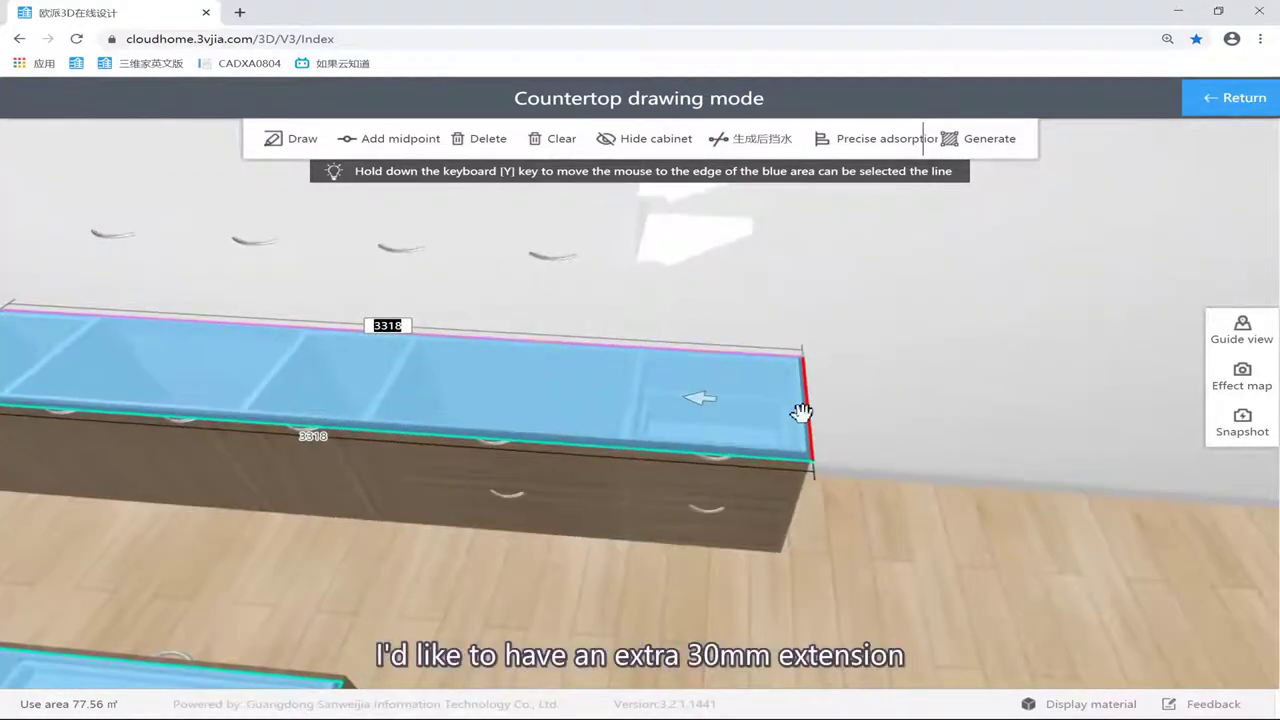
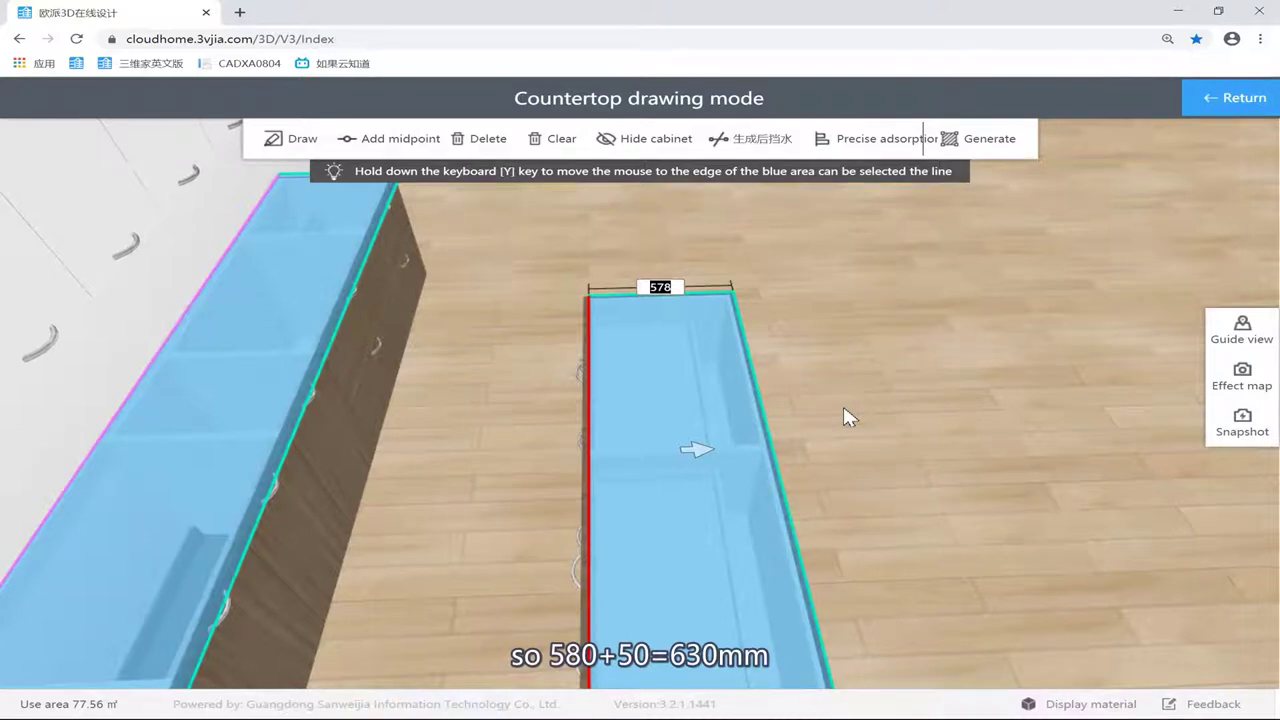
Step: Extend the island countertop to a depth of 630 mm on the handle side, and to 930 mm on the opposite seating side
text(0)
key(Return)
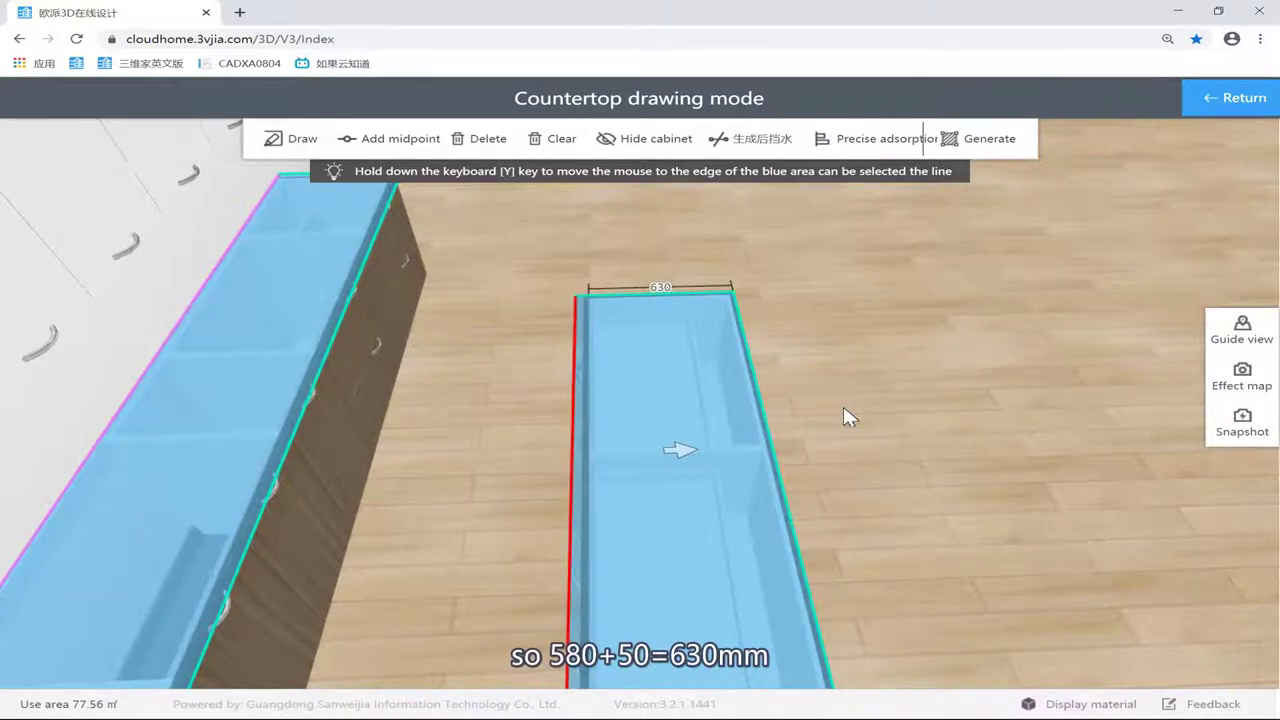
click(750, 376)
drag(866, 374, 750, 367)
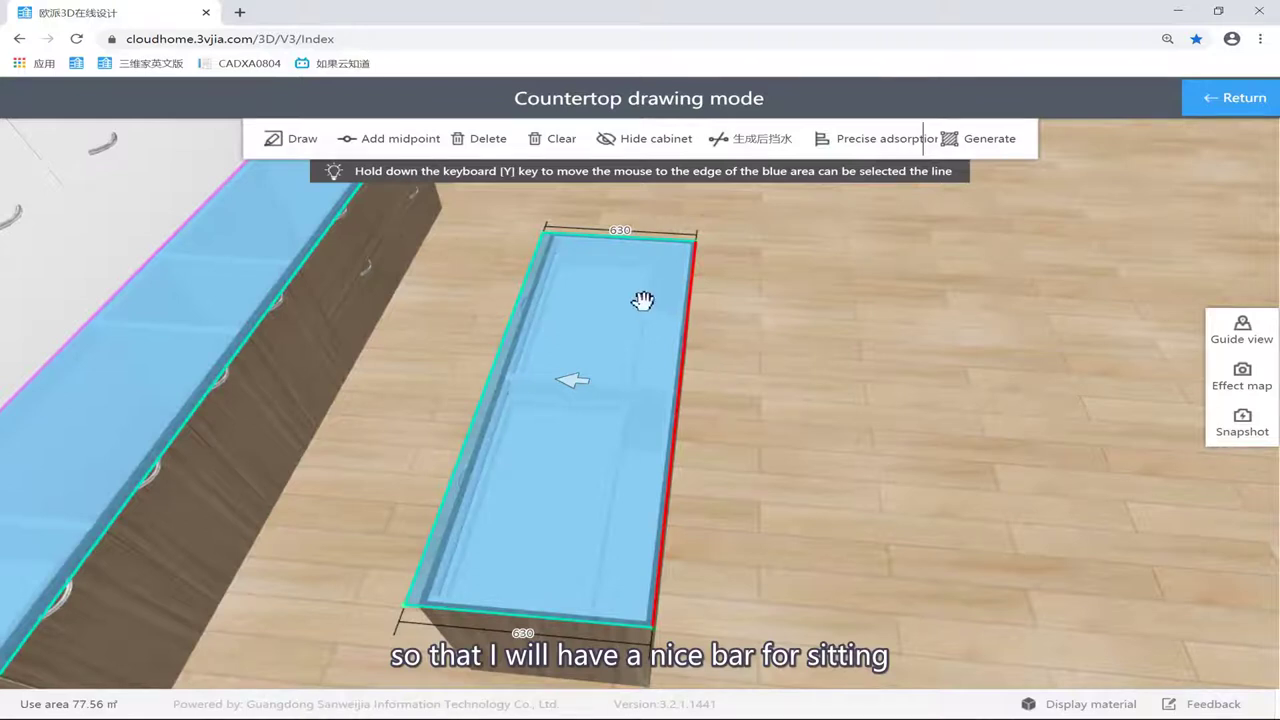
click(624, 232)
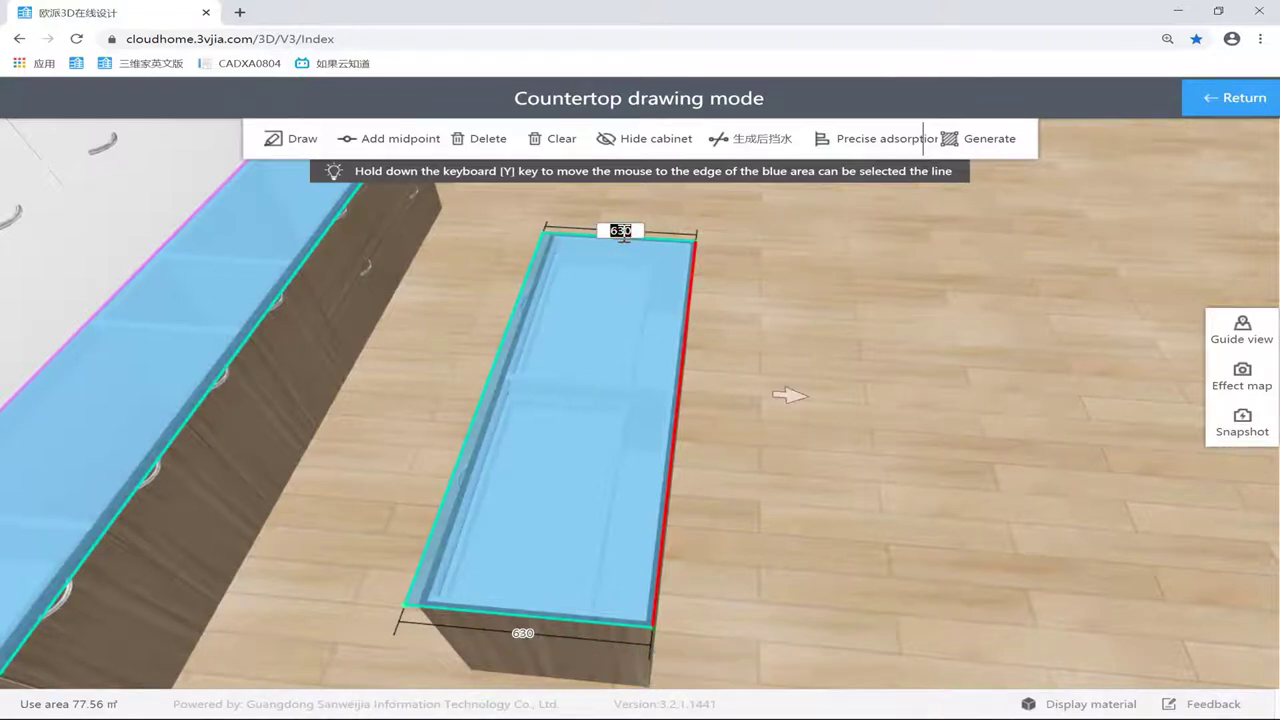
text(930)
key(Return)
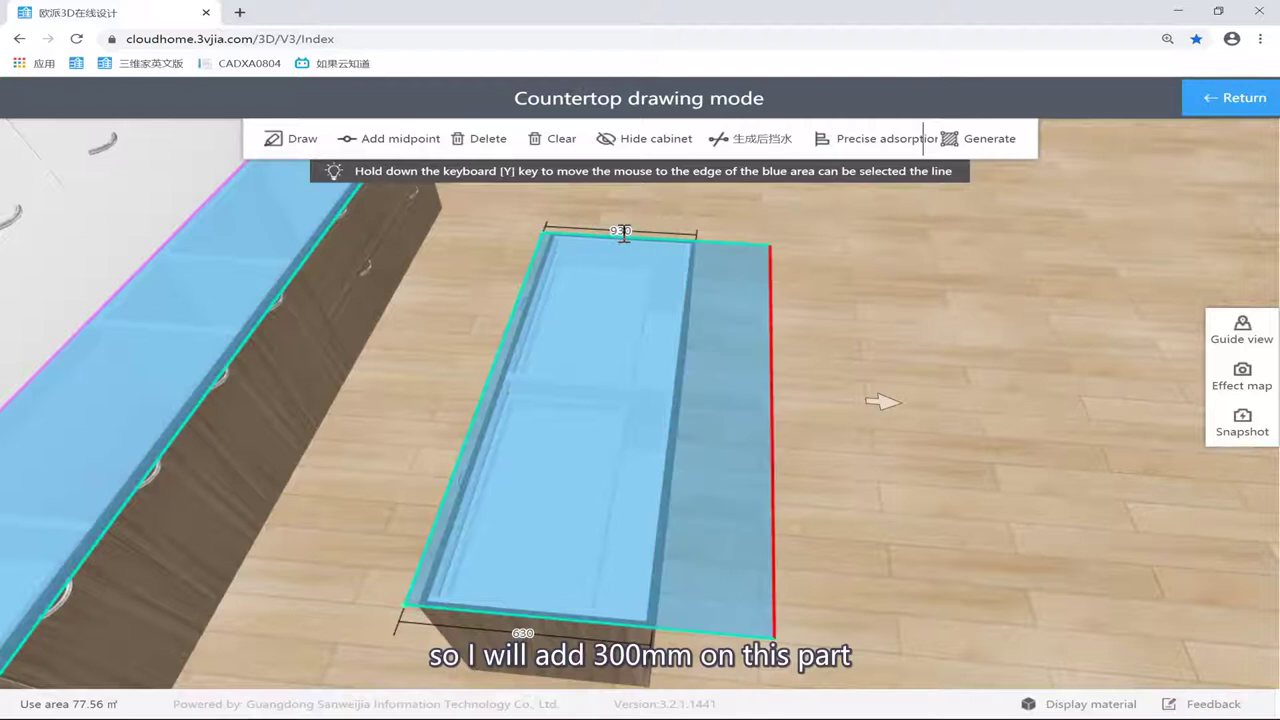
Step: Lengthen the island countertop to 1870 mm at one end and to 1900 mm at the other end
key(s)
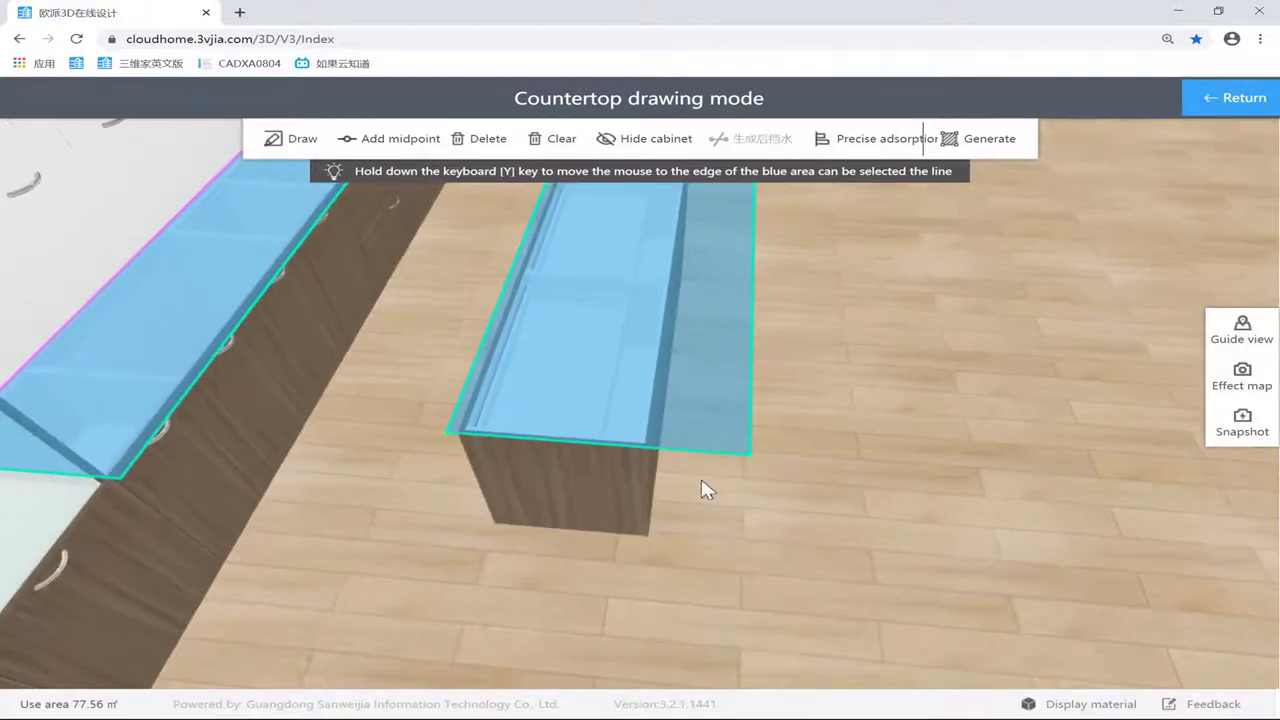
drag(690, 455, 787, 453)
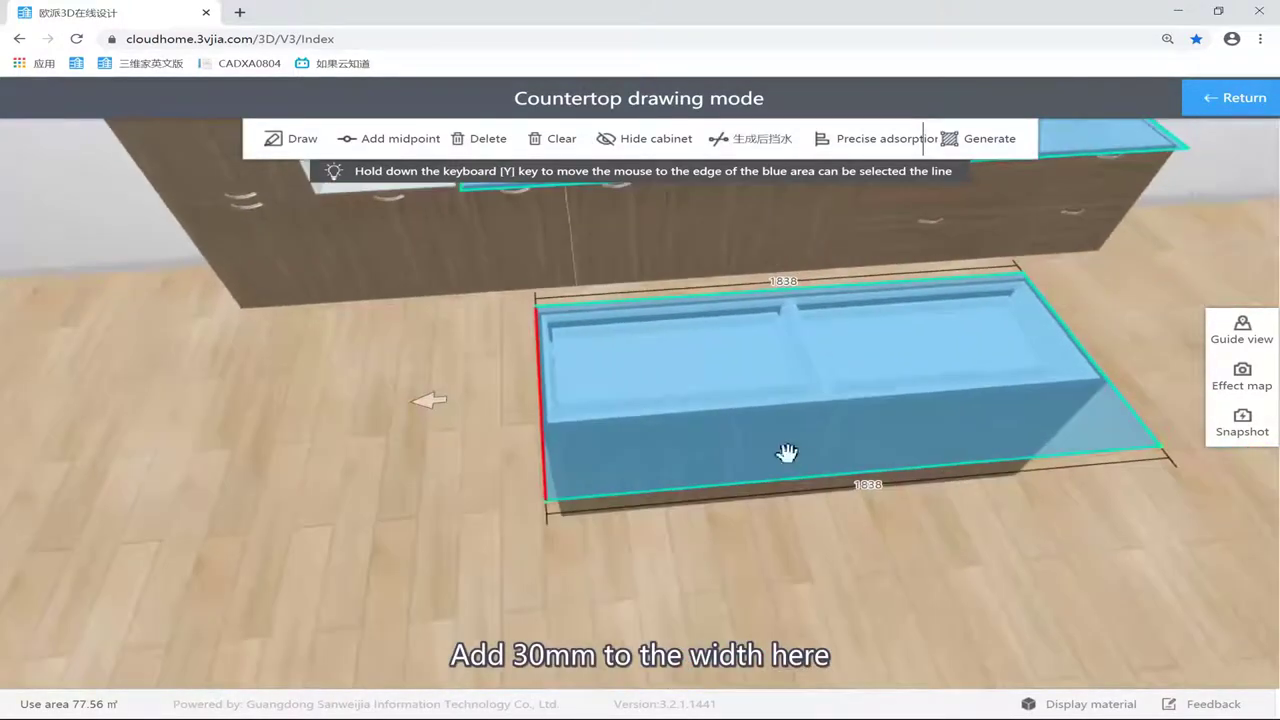
click(877, 487)
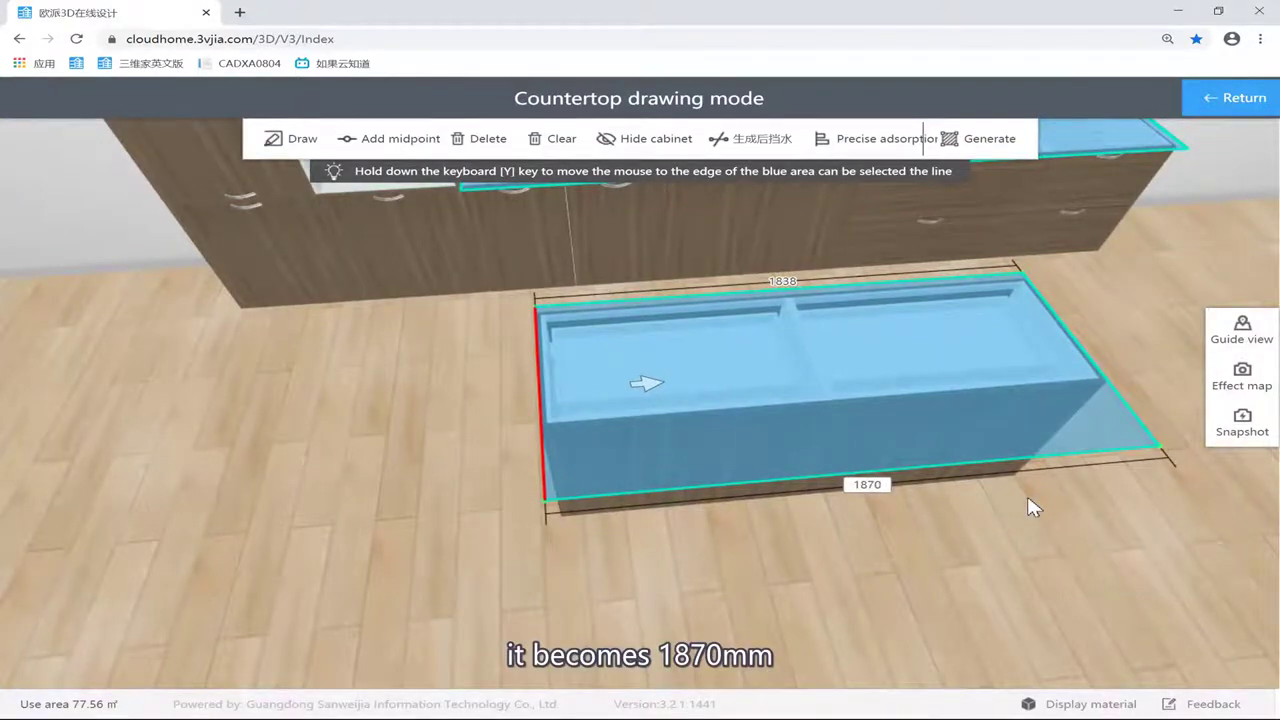
text(1870)
key(Return)
drag(1116, 584, 966, 477)
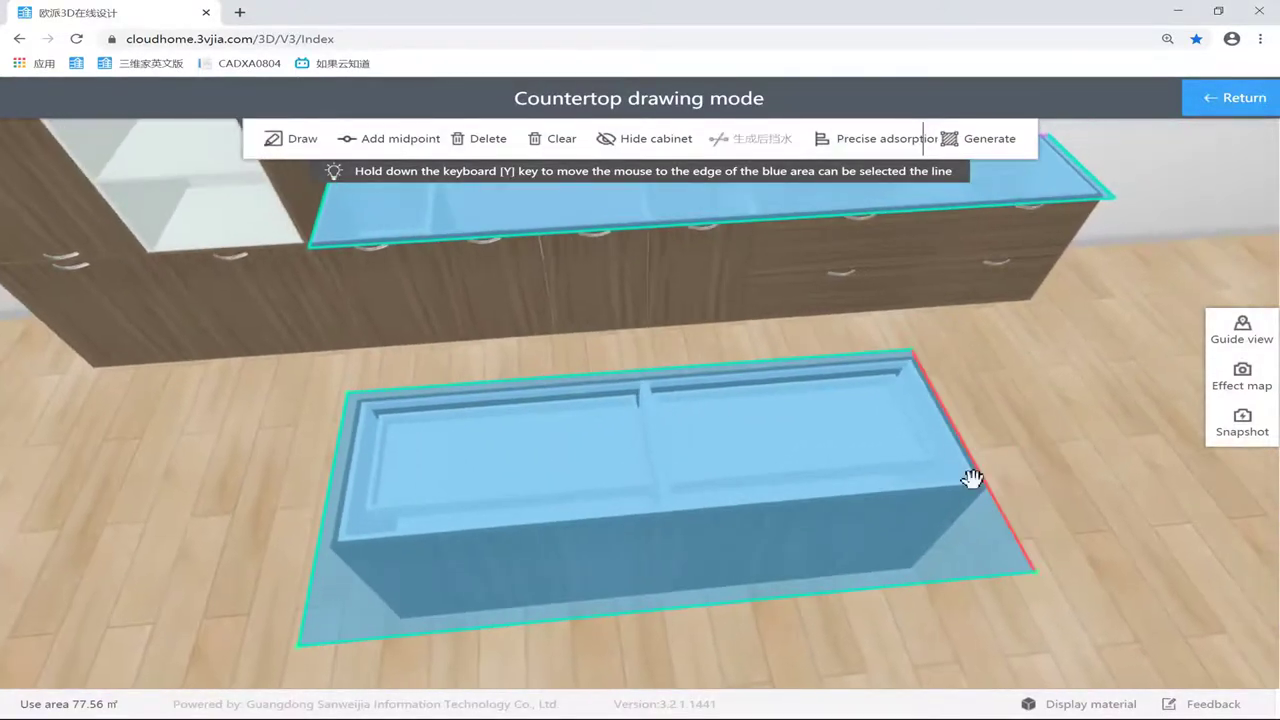
text(1900)
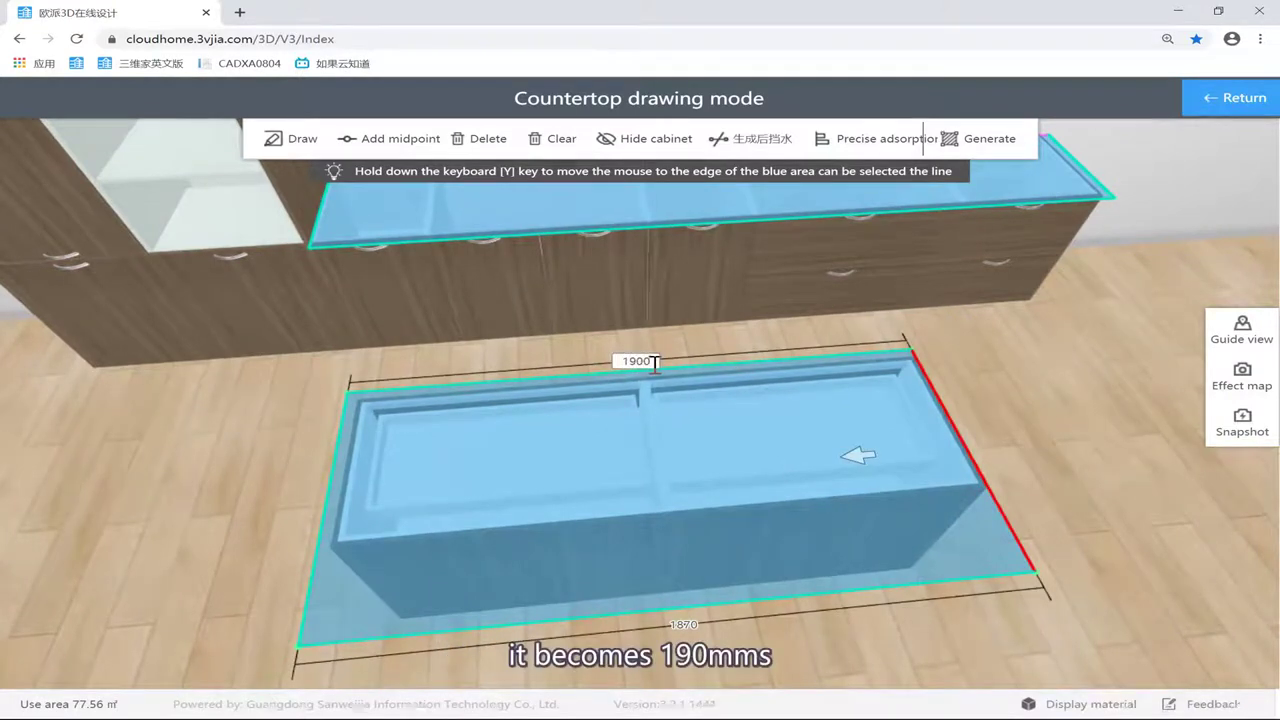
key(Return)
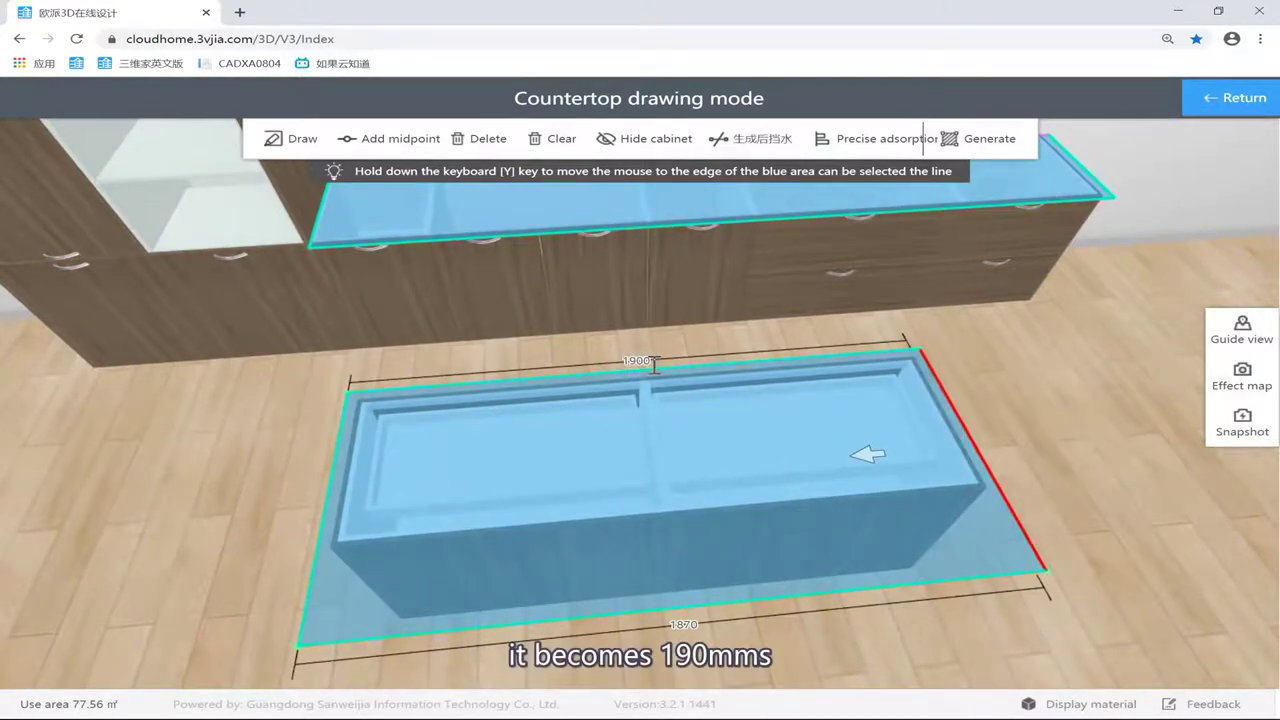
Step: Start generating the countertops and choose the quartz stone 40 small rounded profile for their front edge
drag(1093, 456, 838, 196)
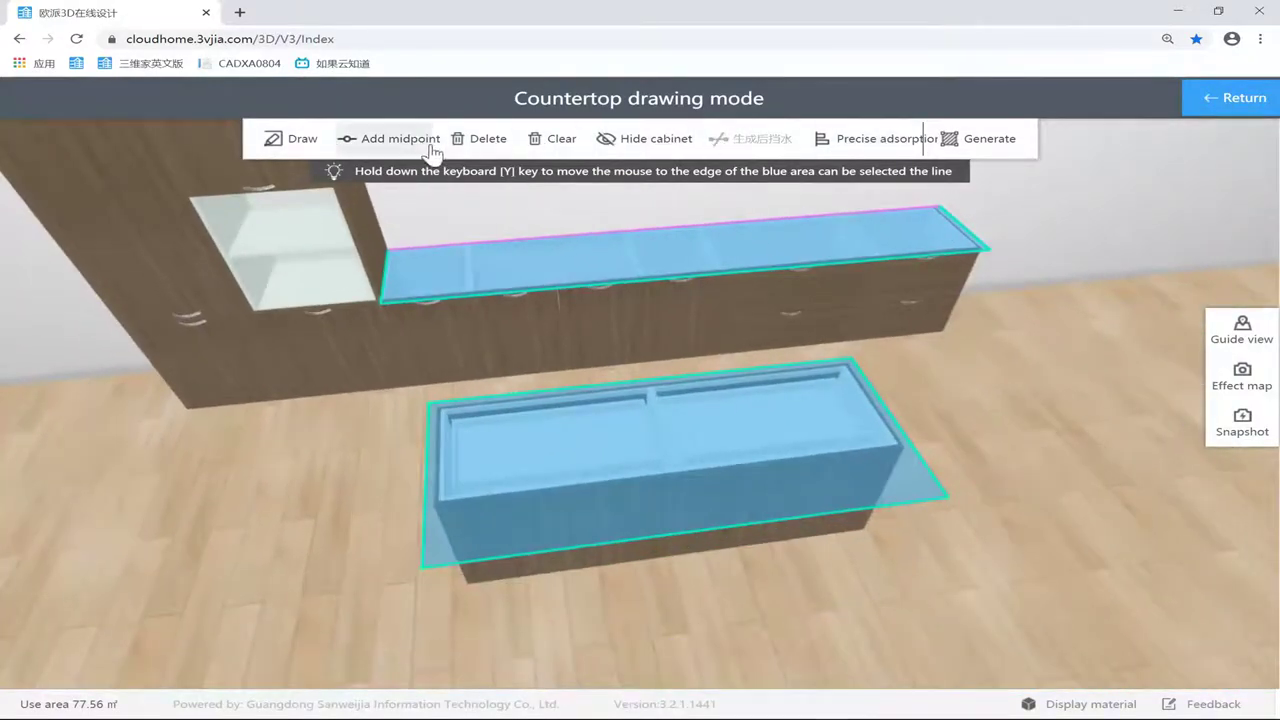
click(971, 136)
click(1093, 594)
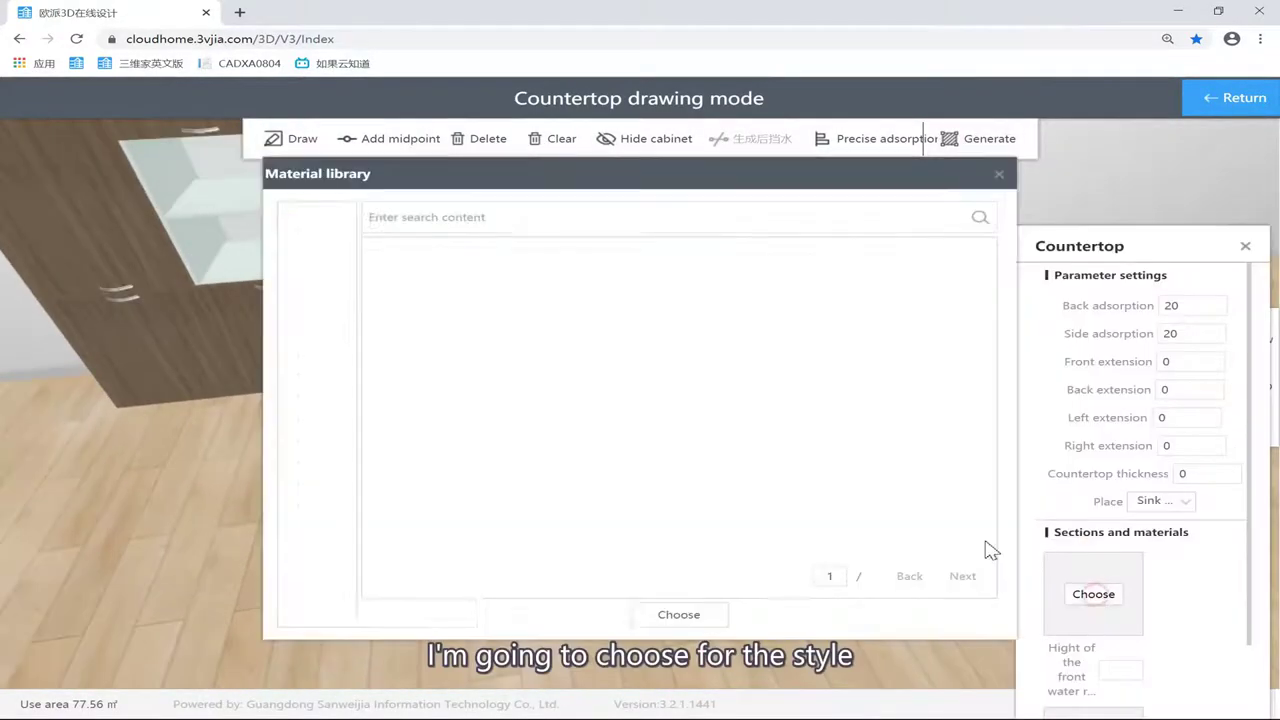
click(445, 246)
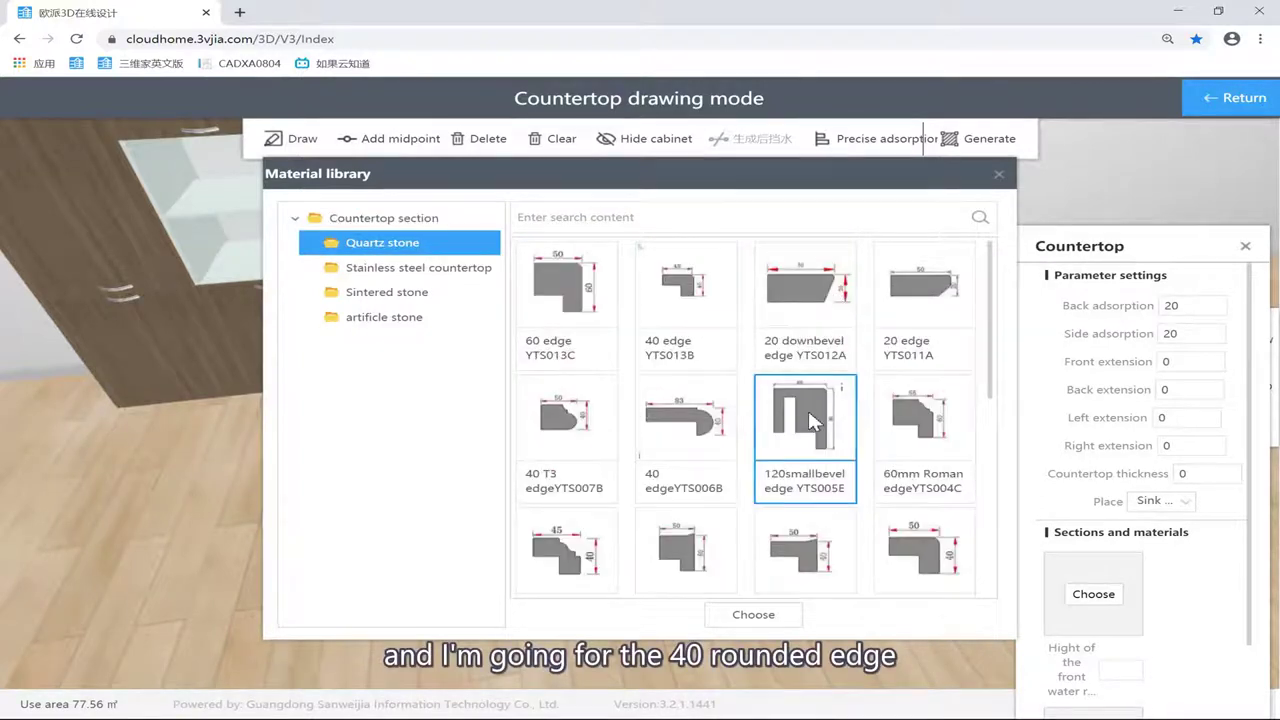
scroll(808, 410, down, 3)
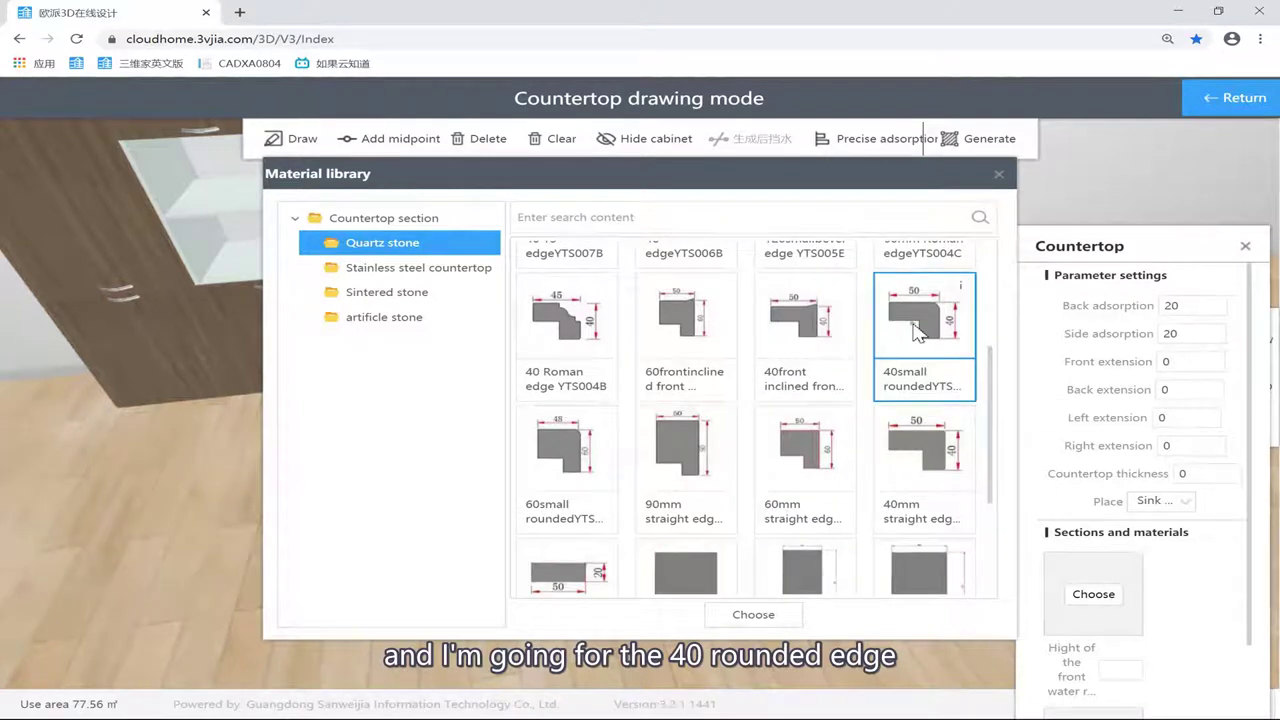
double_click(915, 333)
Step: Choose the 20 × 40 mm backsplash profile for the rear edge of the countertops
scroll(1100, 560, down, 3)
click(1095, 578)
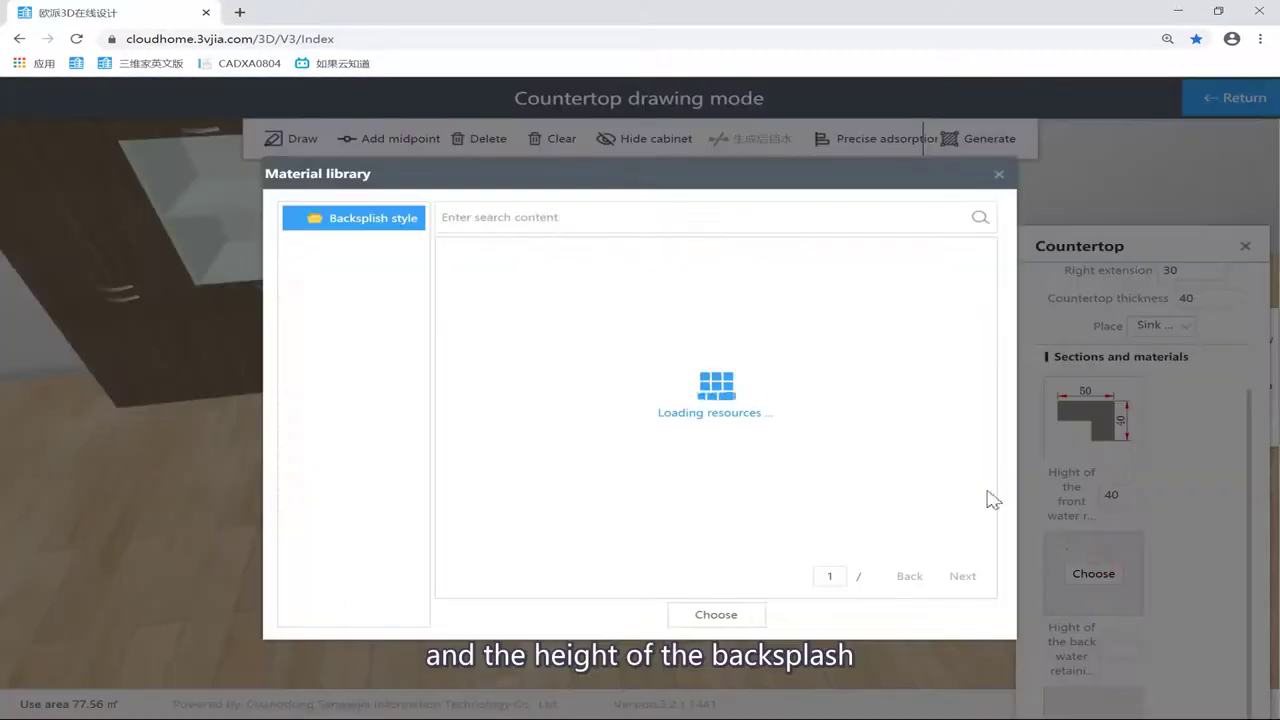
double_click(486, 290)
Step: Assign material PWTY1031 from the Noble Series OPPEIN quartz P5 range to the countertops
scroll(1157, 549, down, 2)
click(1094, 631)
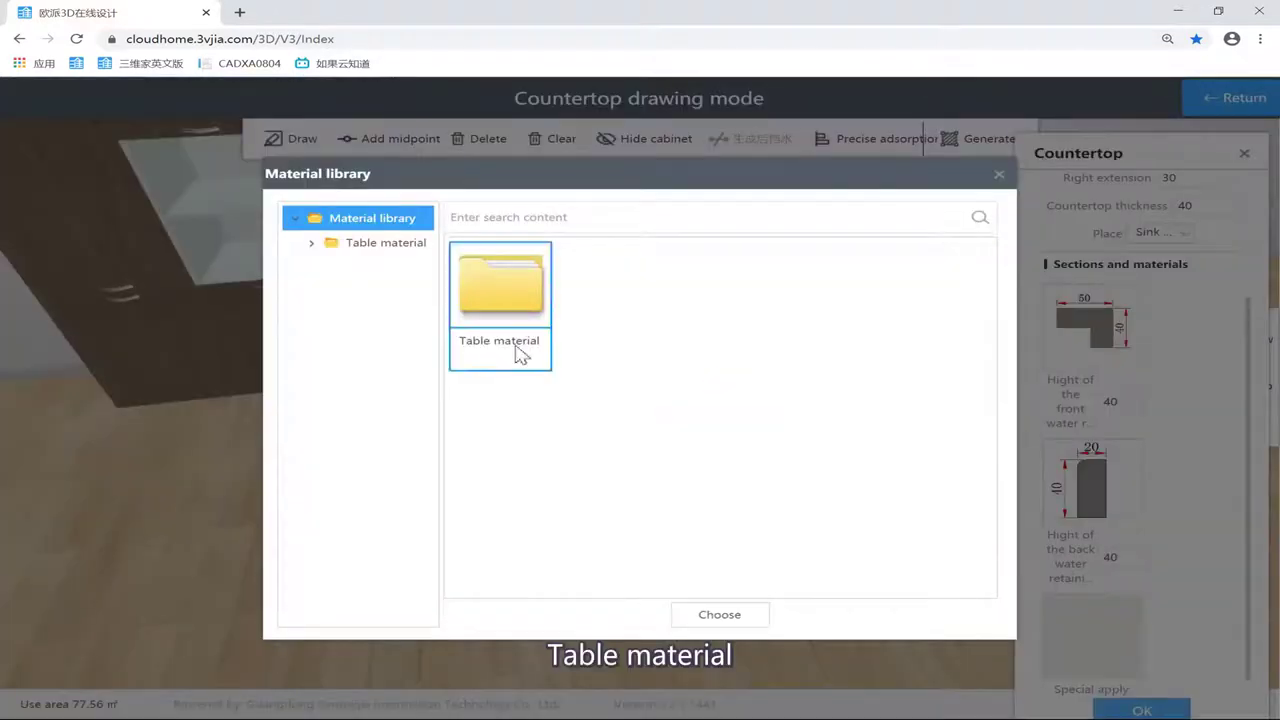
click(355, 245)
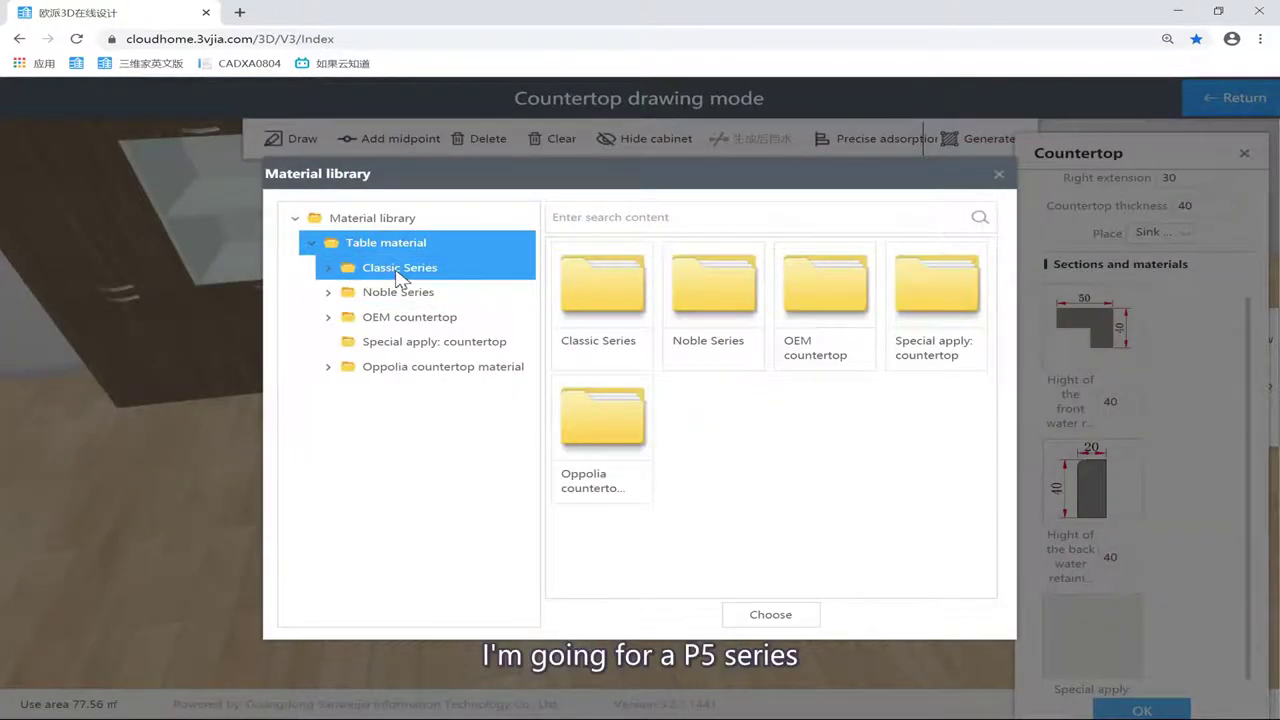
click(398, 292)
click(350, 465)
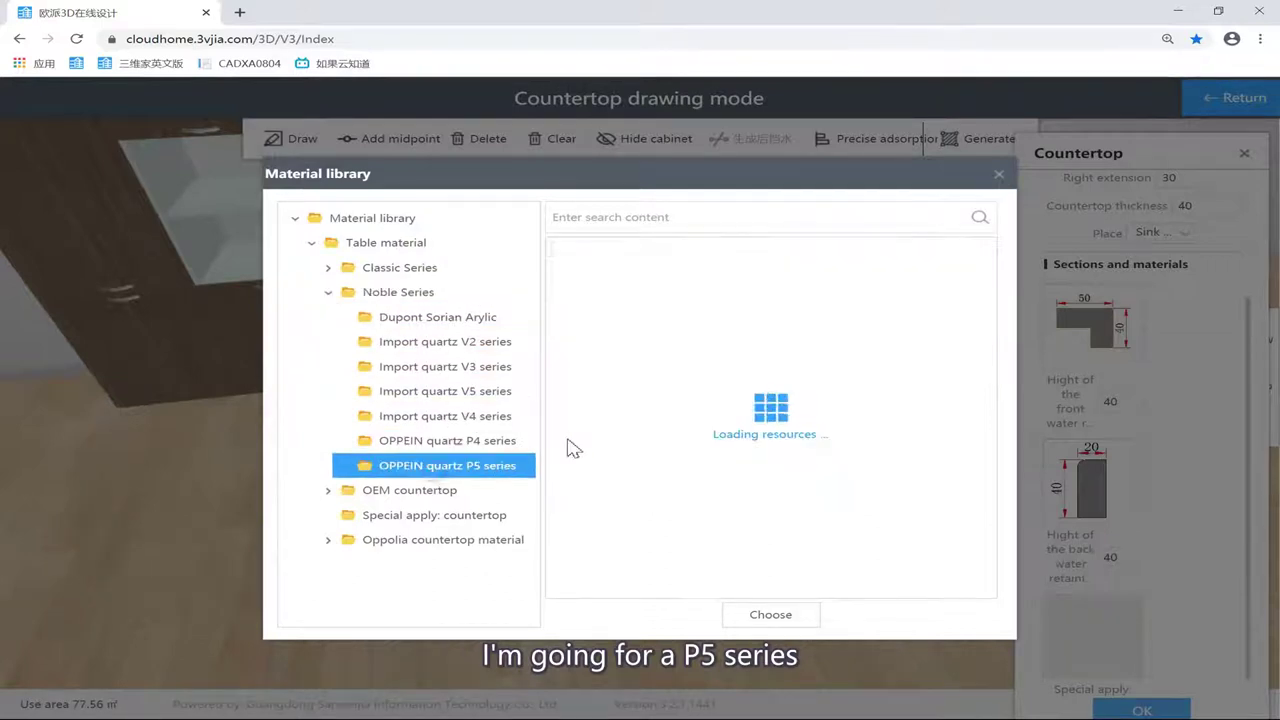
click(710, 314)
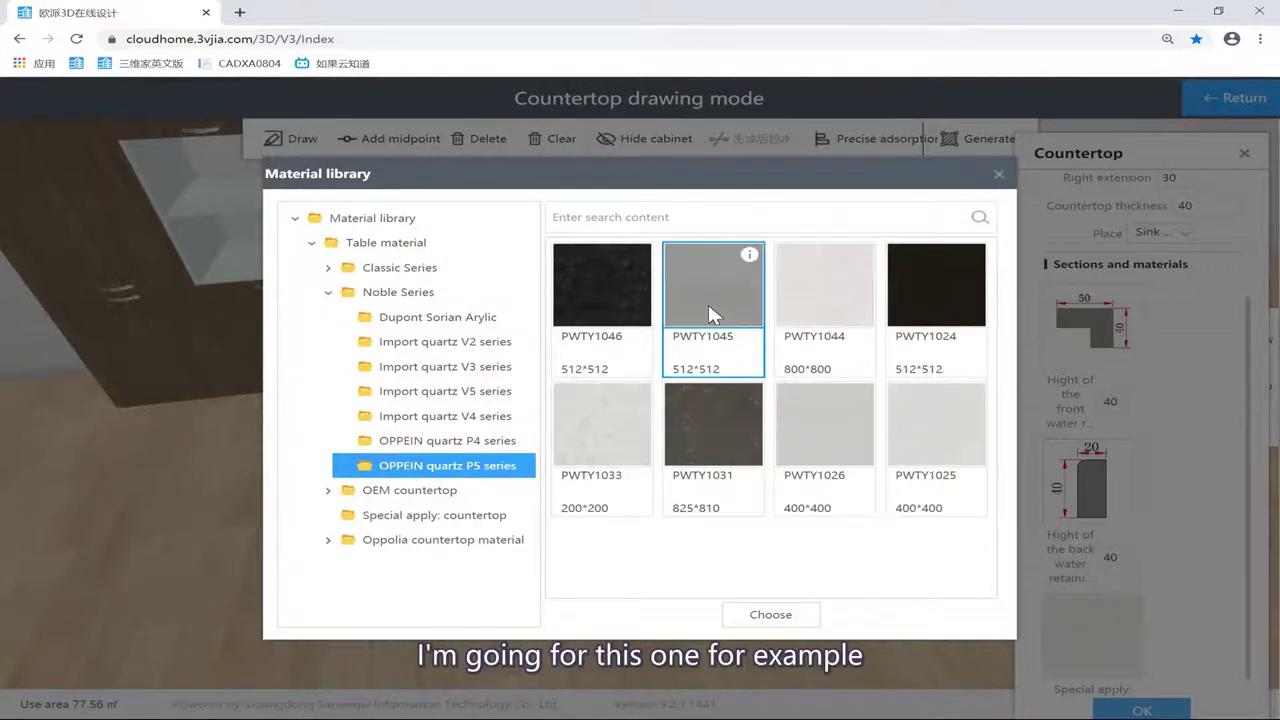
double_click(702, 438)
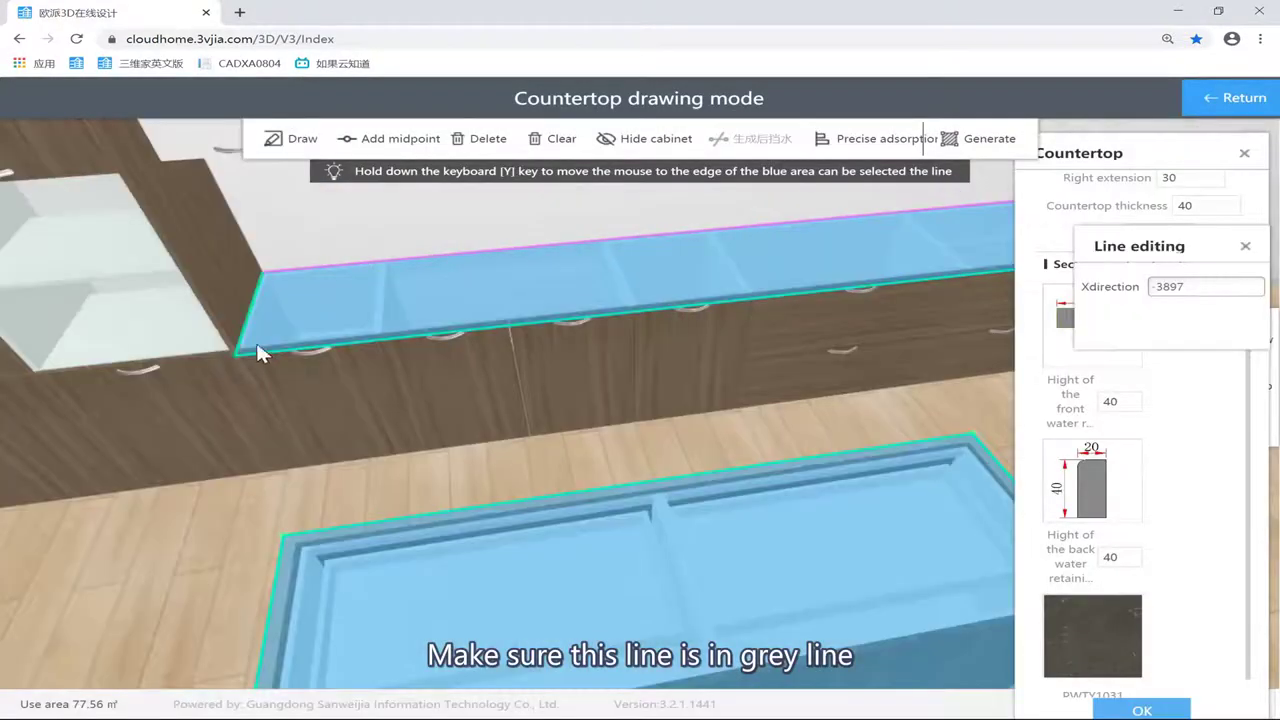
Step: Check the wall countertop's edge lines and generate the wall and island countertops with the chosen settings
drag(314, 334, 579, 586)
drag(624, 321, 391, 385)
drag(765, 493, 746, 532)
click(1138, 708)
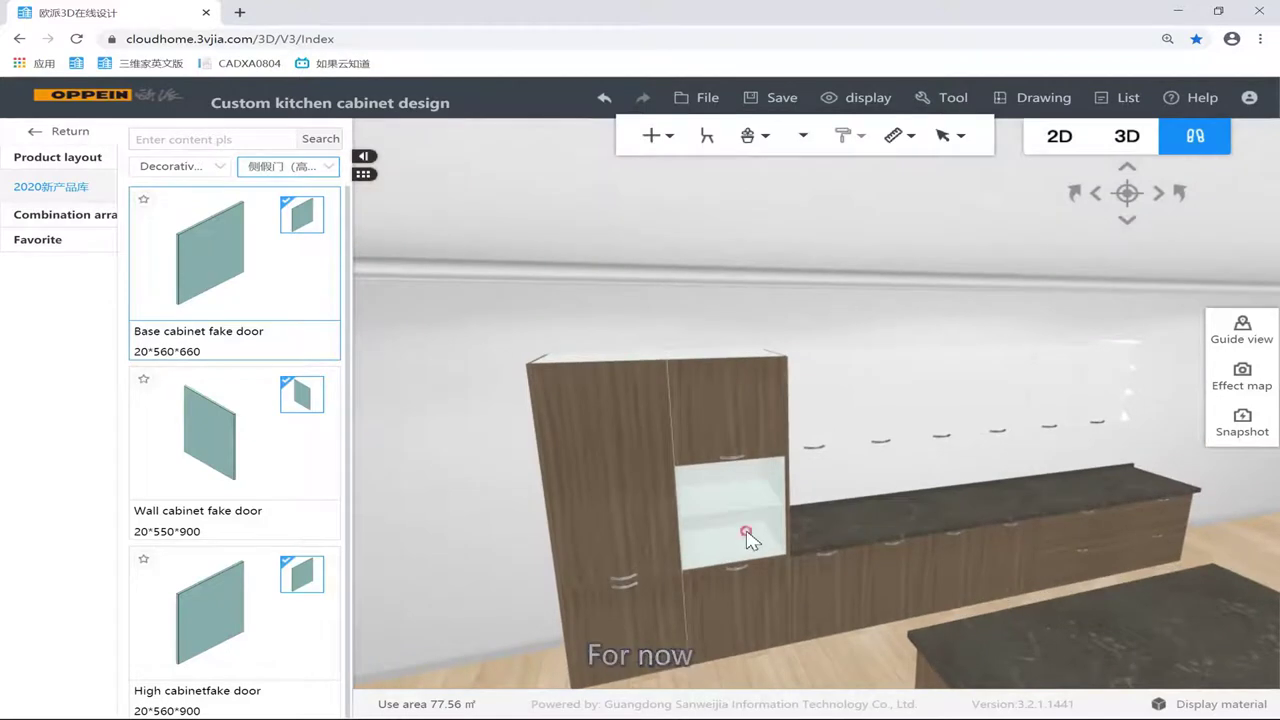
Step: Install oven K616 in the lower appliance opening of the tall cabinet
click(749, 538)
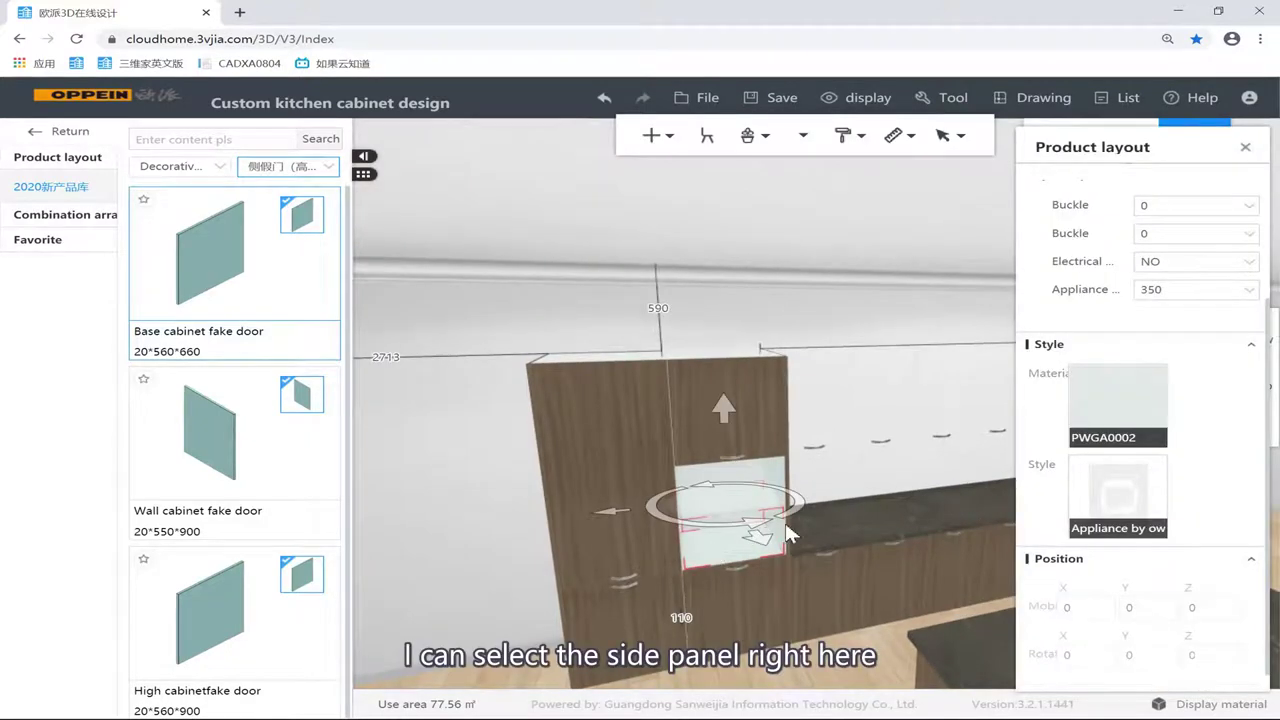
click(1097, 503)
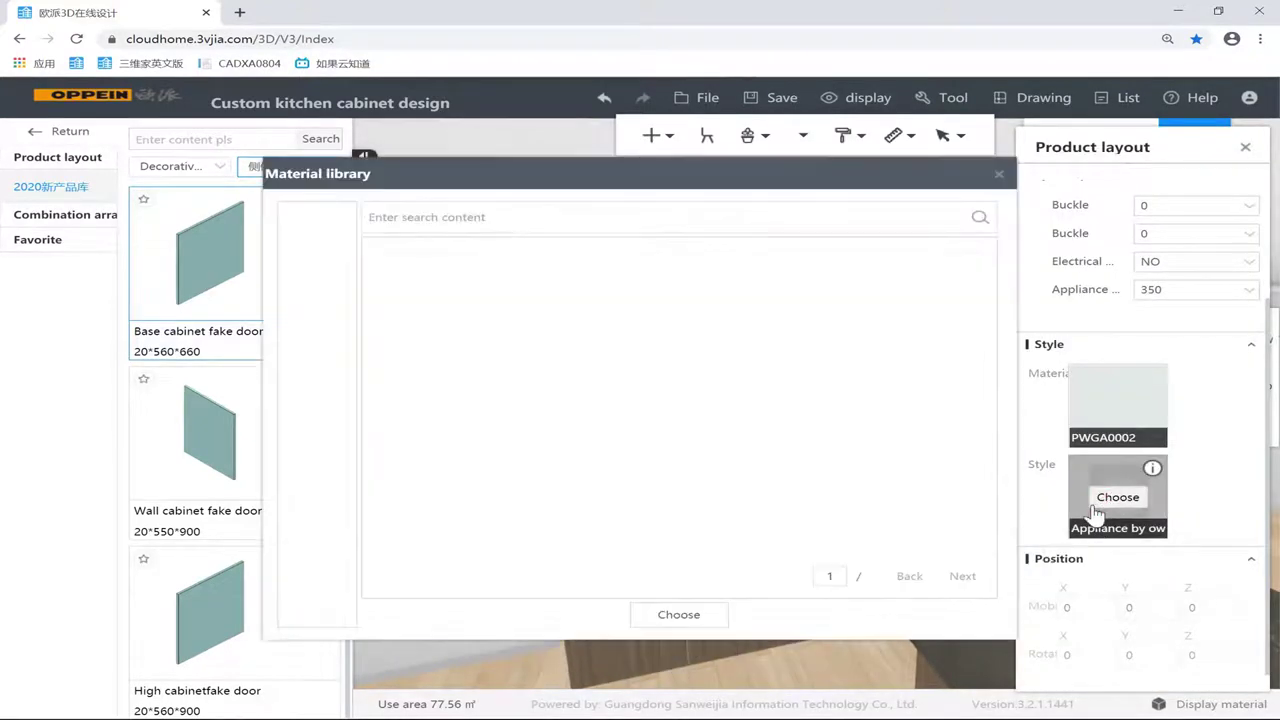
click(378, 246)
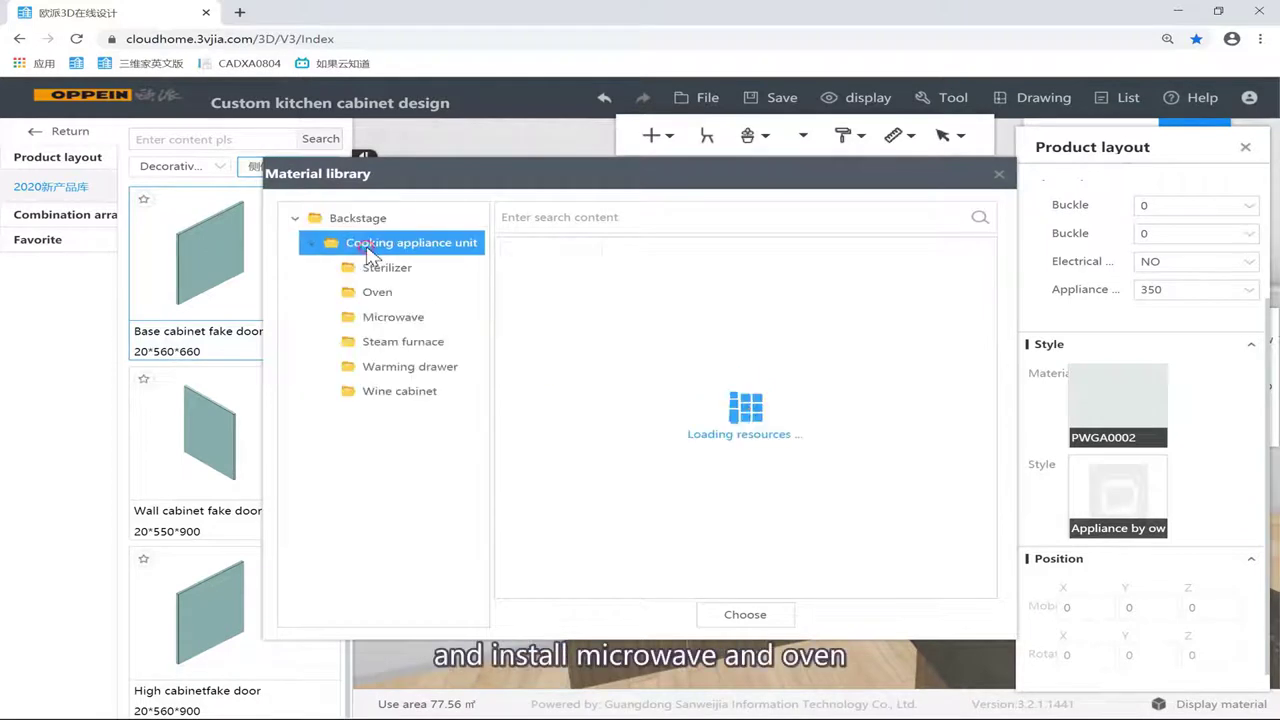
click(412, 293)
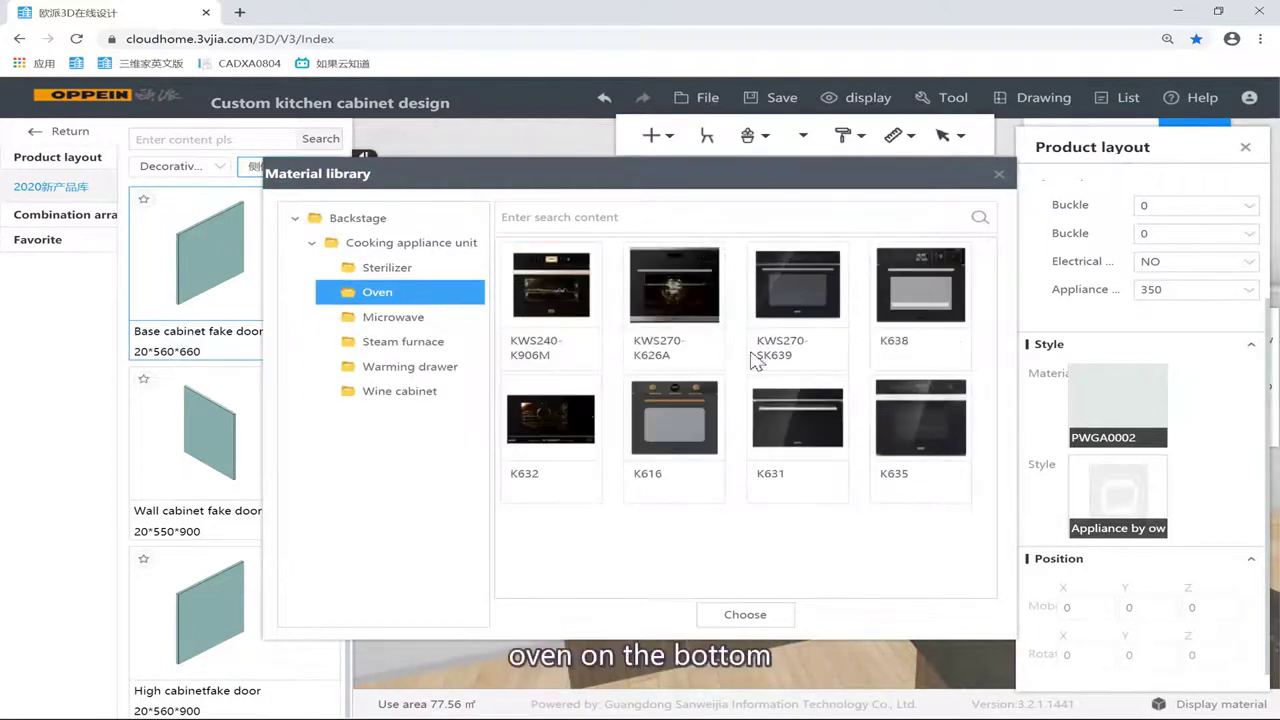
double_click(672, 407)
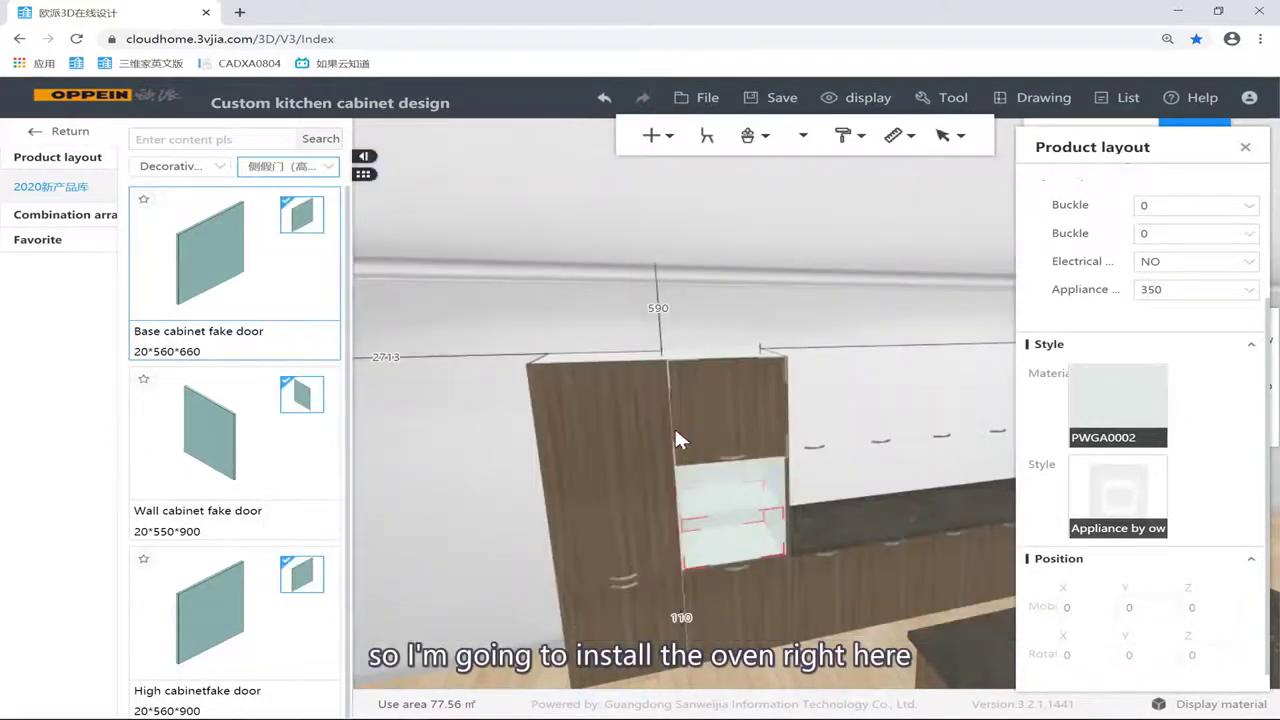
Step: Install microwave M632 in the opening above the oven
click(756, 455)
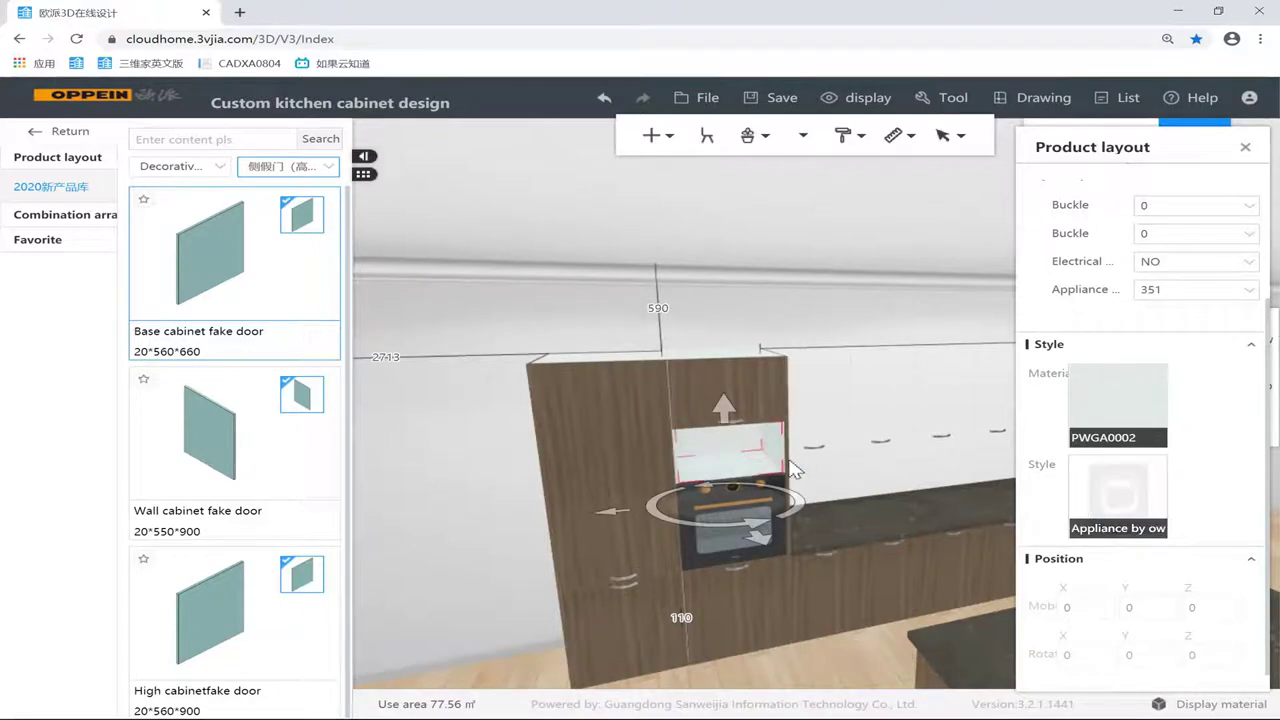
click(1125, 505)
click(393, 316)
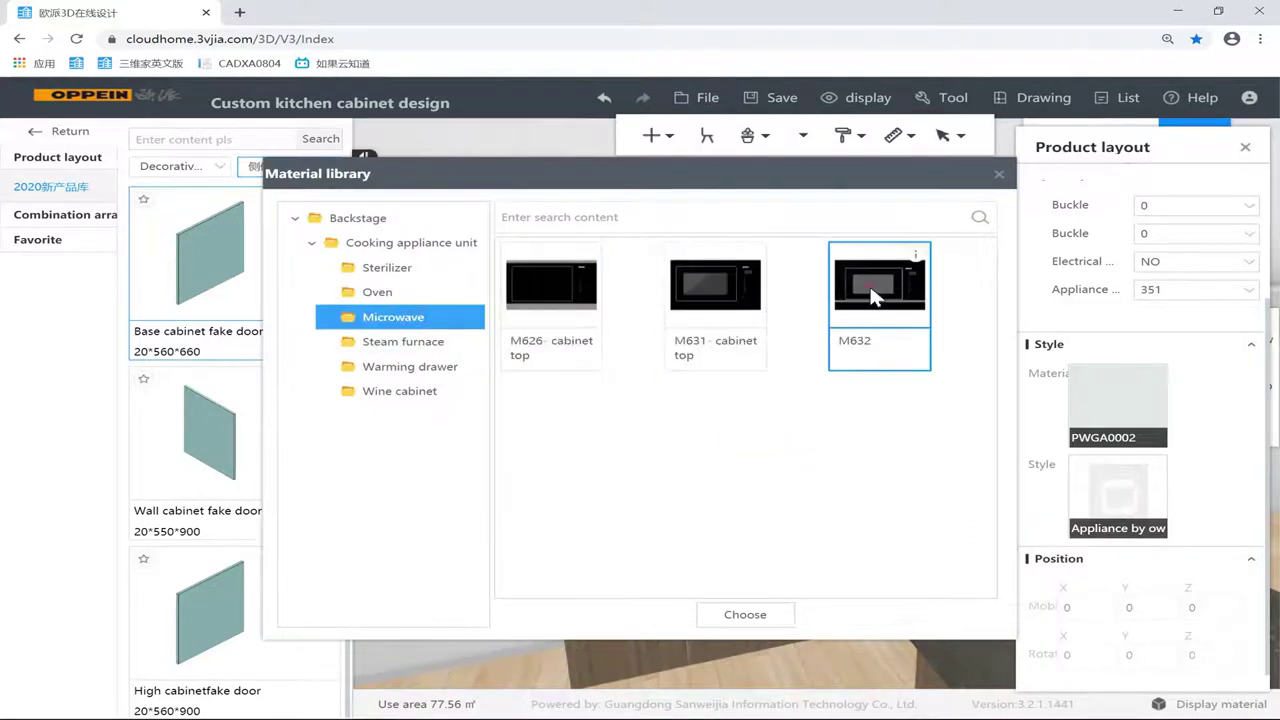
double_click(871, 294)
Step: Set the tall appliance cabinet's lower door height to 360 mm
click(837, 289)
drag(837, 289, 752, 467)
click(813, 440)
click(752, 467)
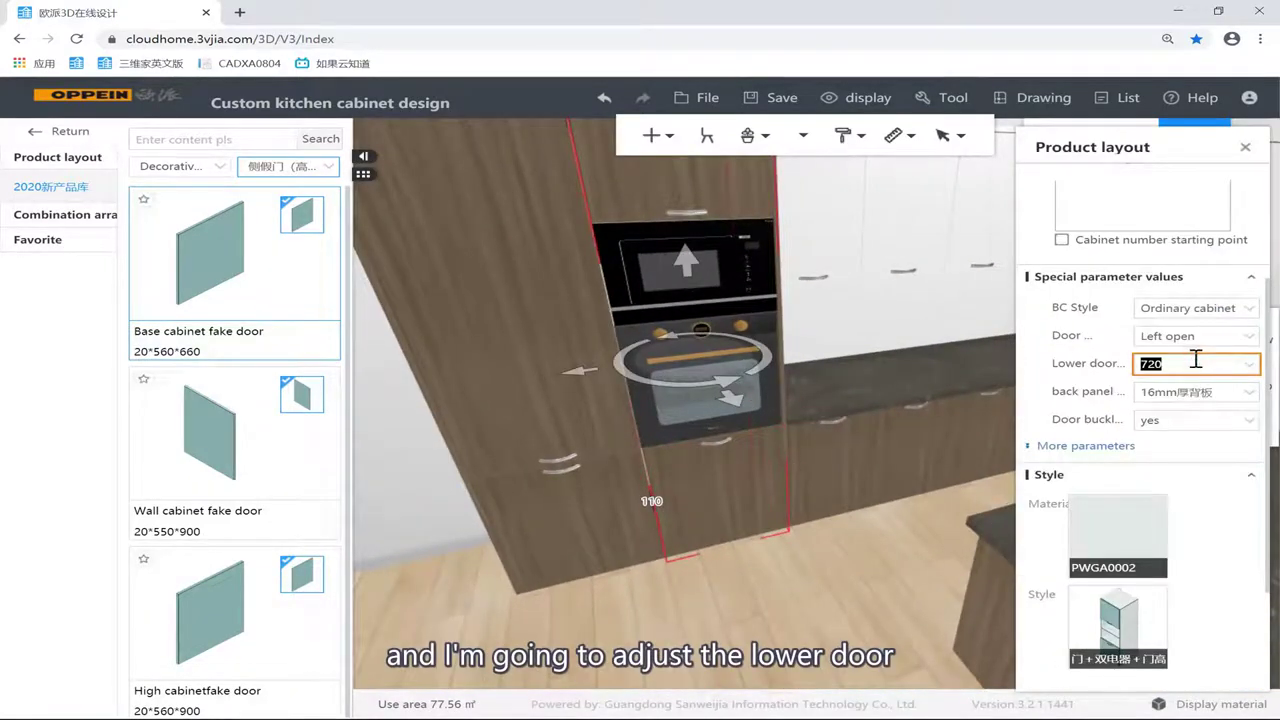
text(0)
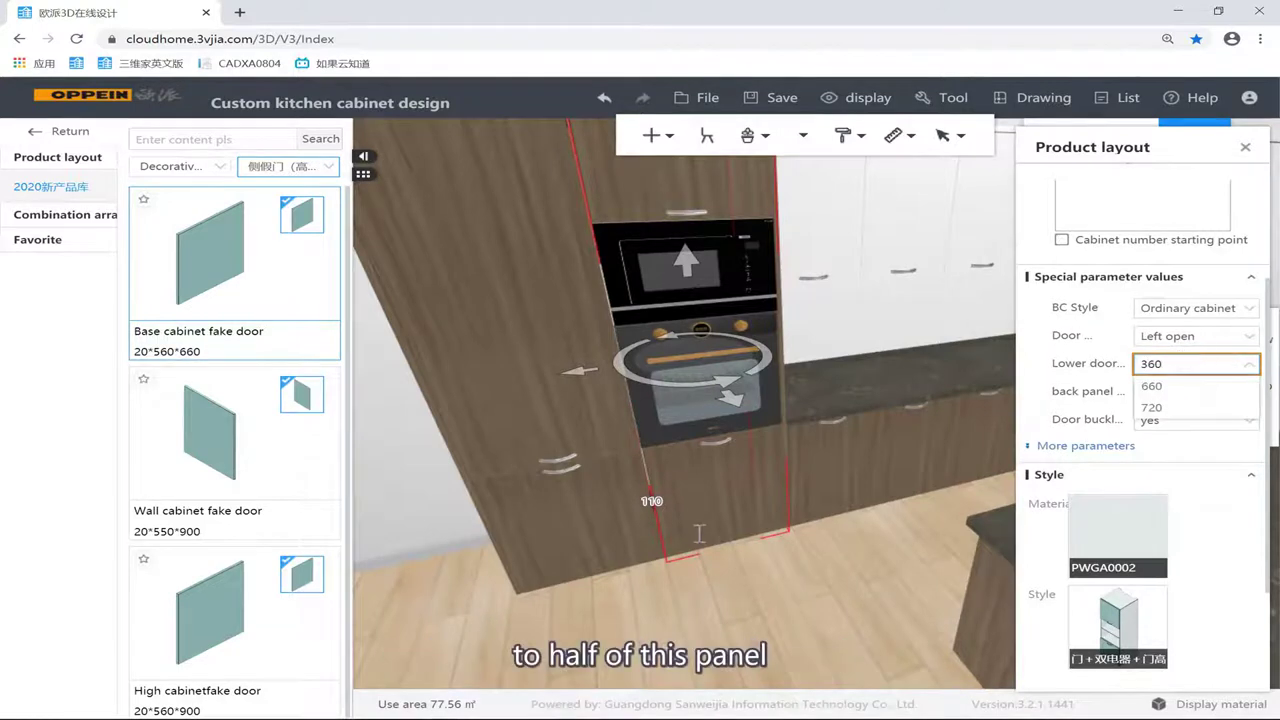
key(Return)
click(778, 567)
drag(819, 567, 637, 560)
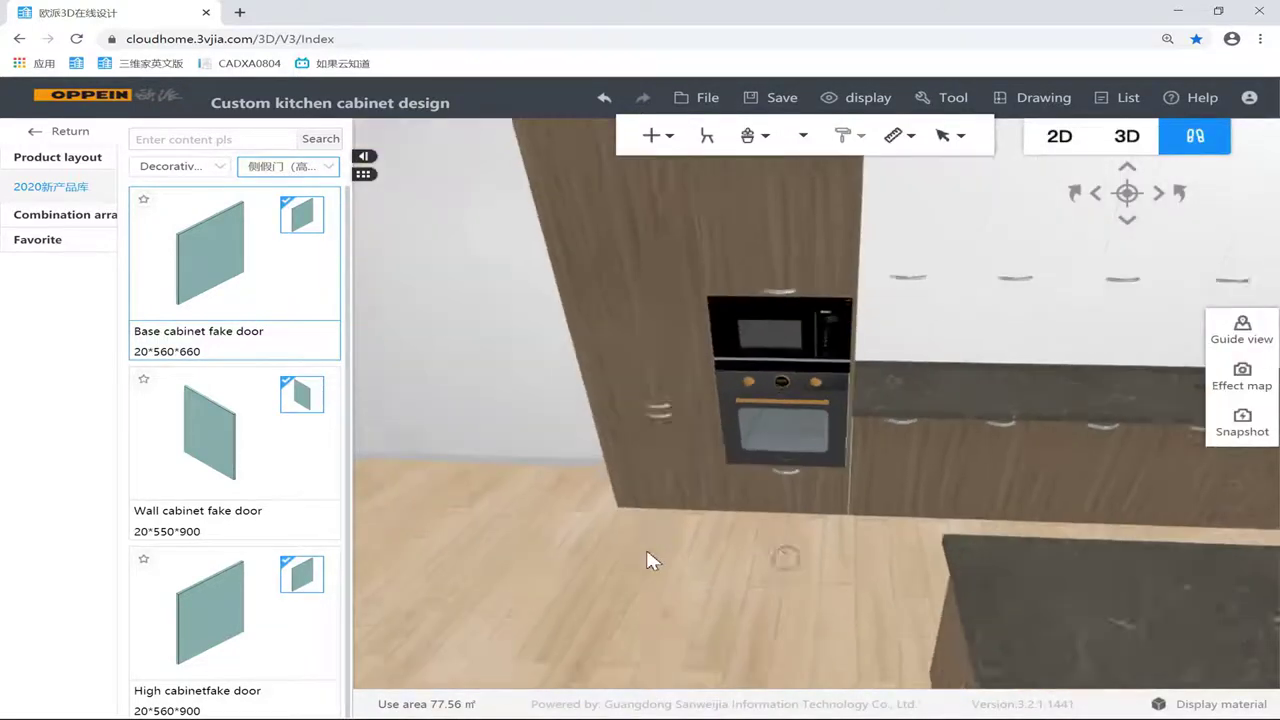
drag(694, 414, 757, 468)
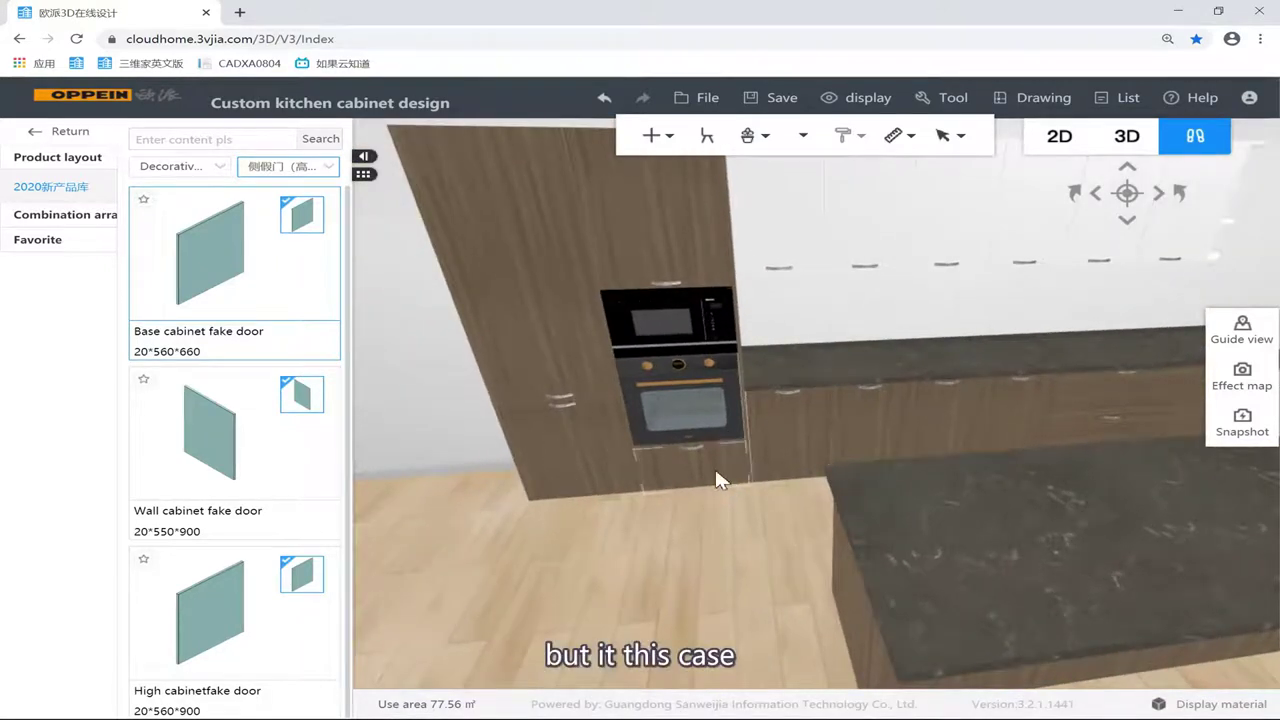
click(728, 488)
click(705, 522)
drag(711, 518, 714, 423)
click(720, 283)
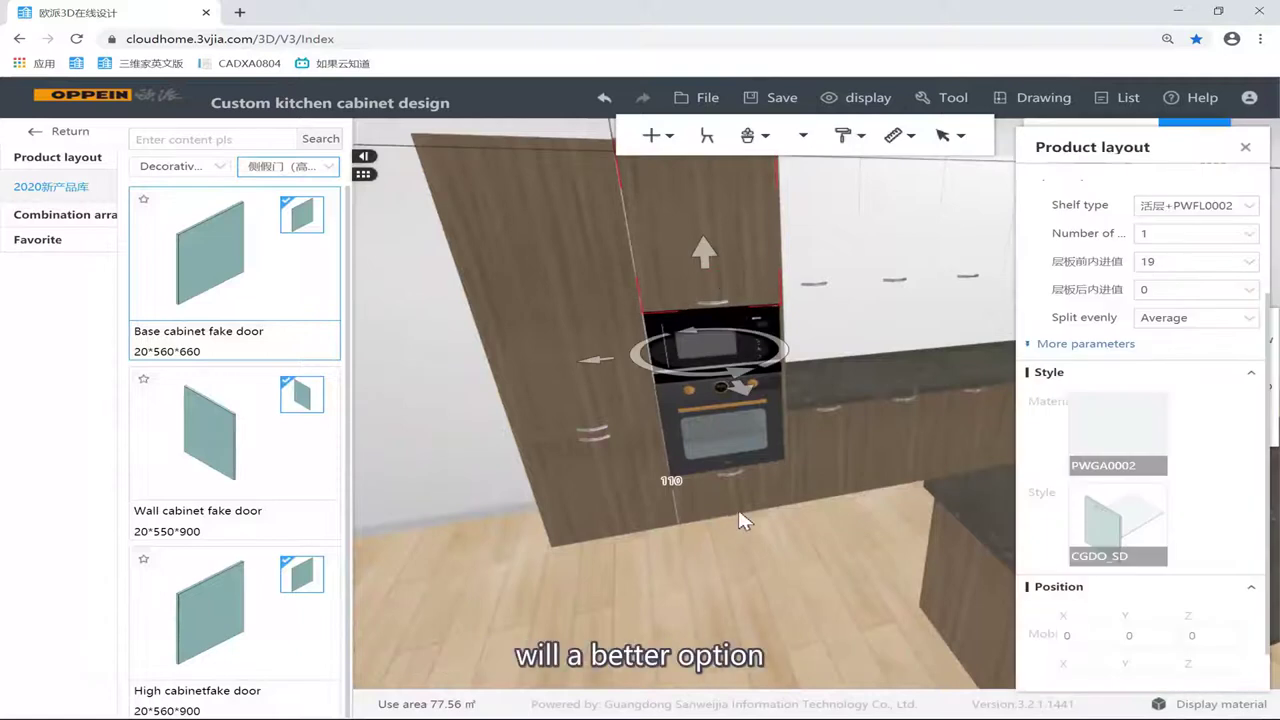
click(714, 493)
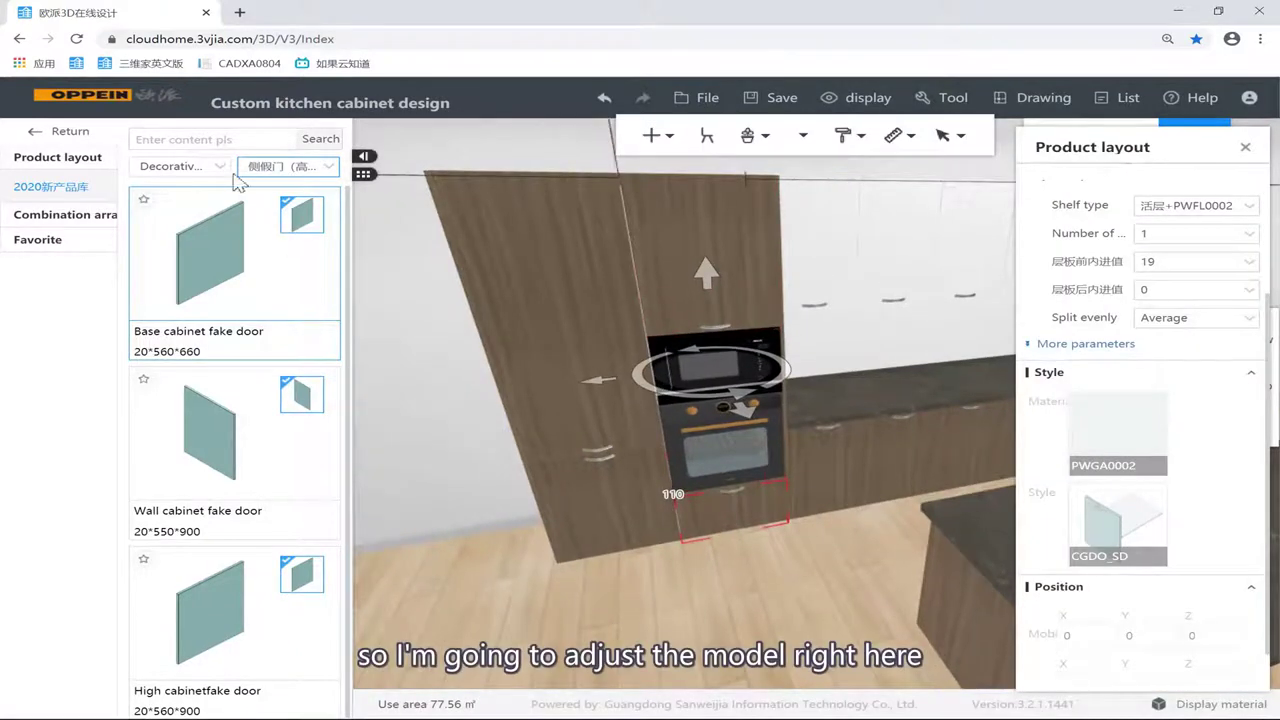
Step: Filter the product library to high electrical cabinets with drawers and find the one-door, two-appliance, single-drawer model
click(184, 170)
click(262, 222)
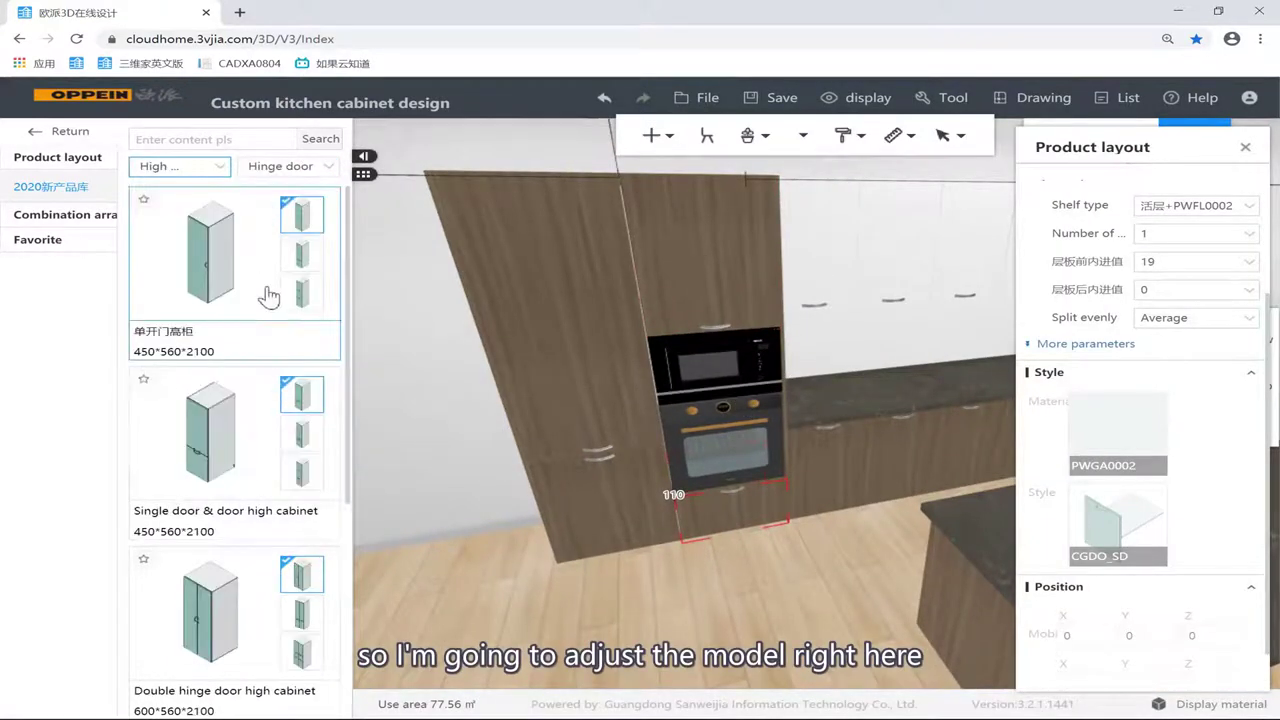
click(286, 166)
click(286, 223)
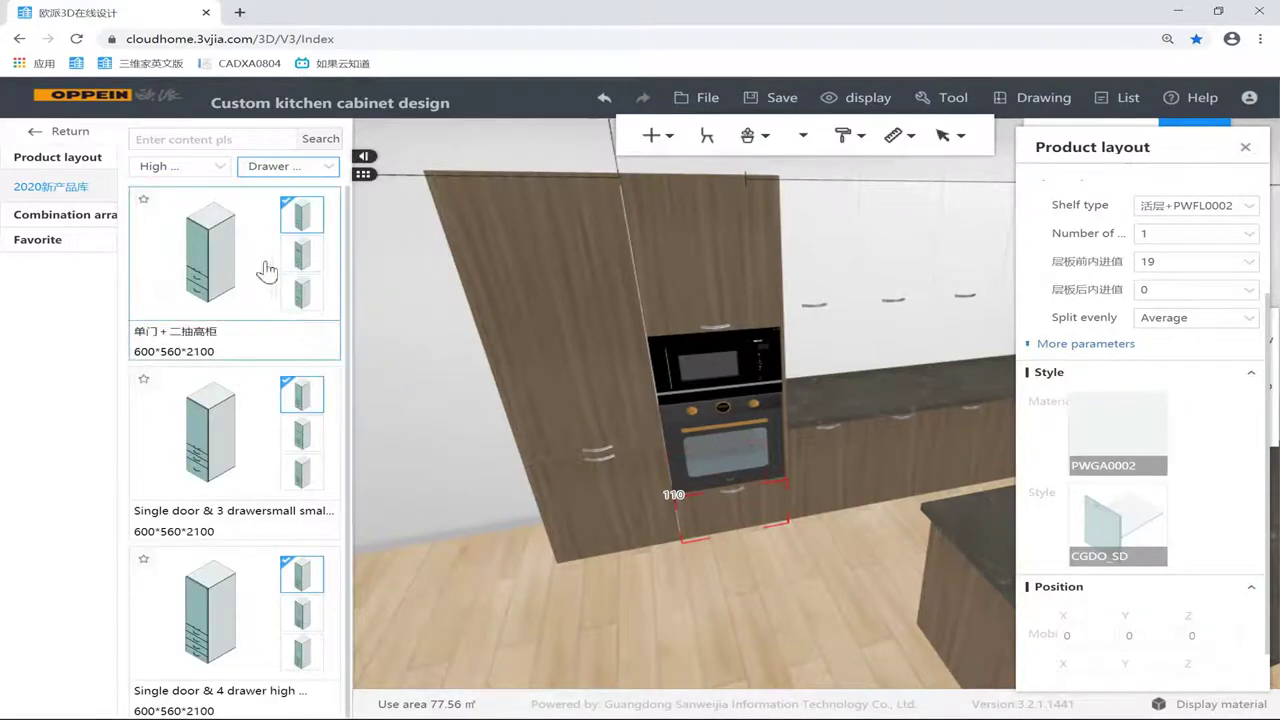
click(280, 170)
click(370, 195)
click(180, 194)
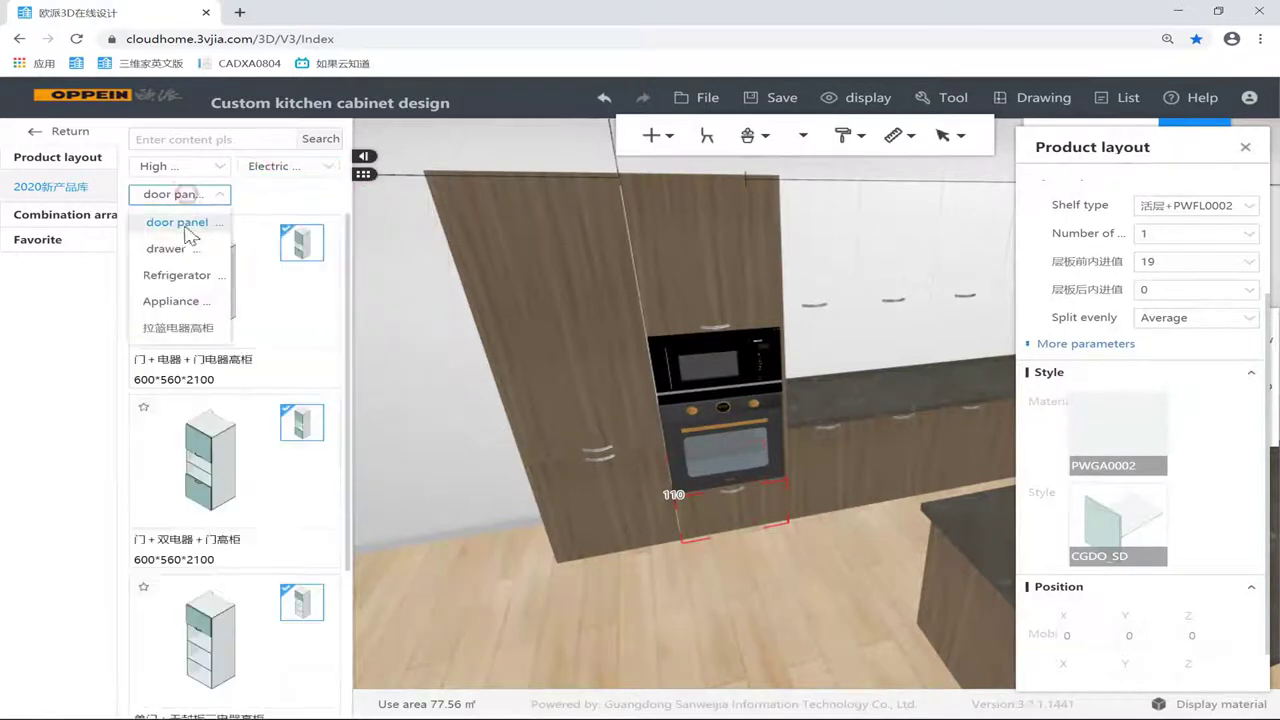
click(166, 250)
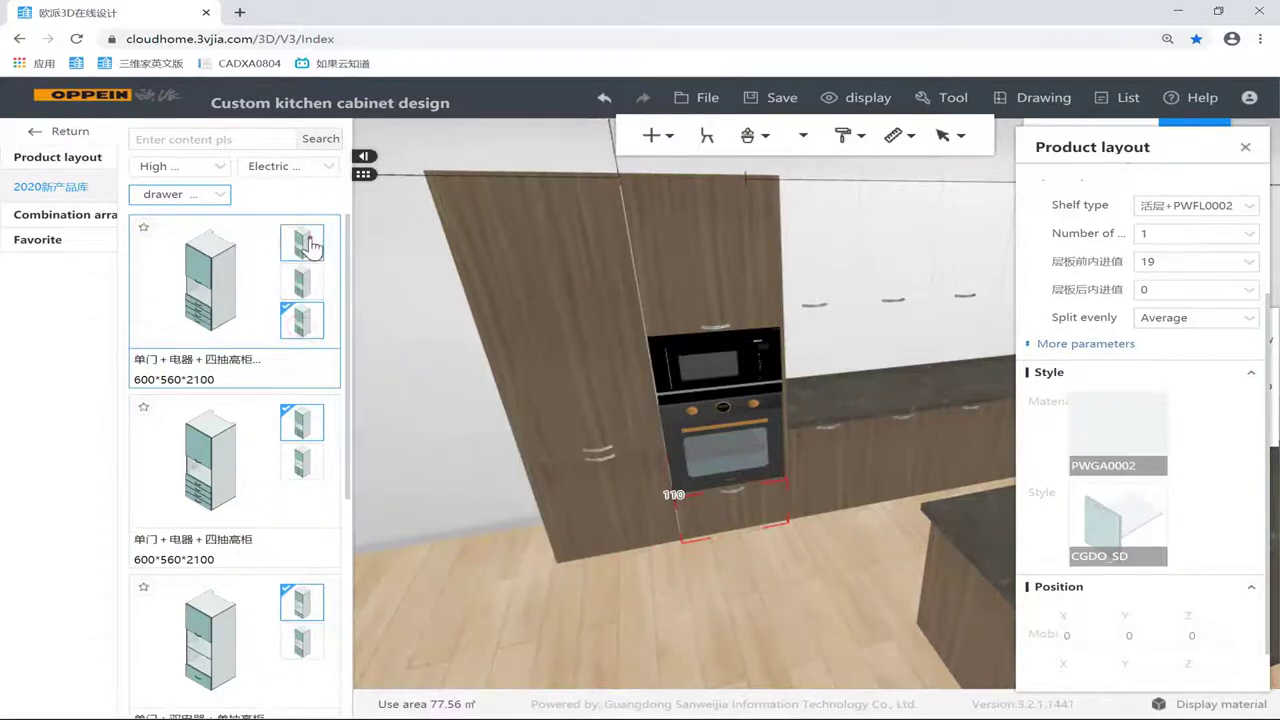
scroll(300, 357, down, 1)
scroll(300, 357, down, 3)
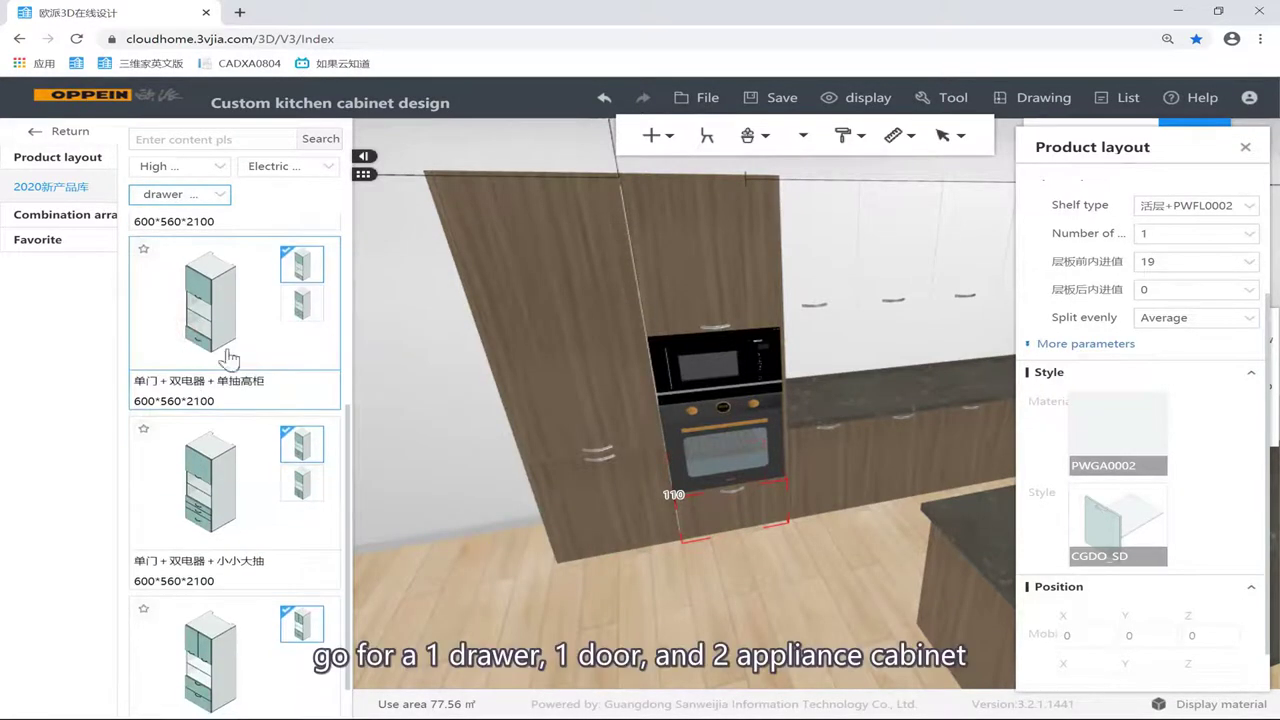
Step: Replace the tall oven and microwave cabinet with the 600*560*2100 cabinet with one door, two appliance openings and one drawer
key(q)
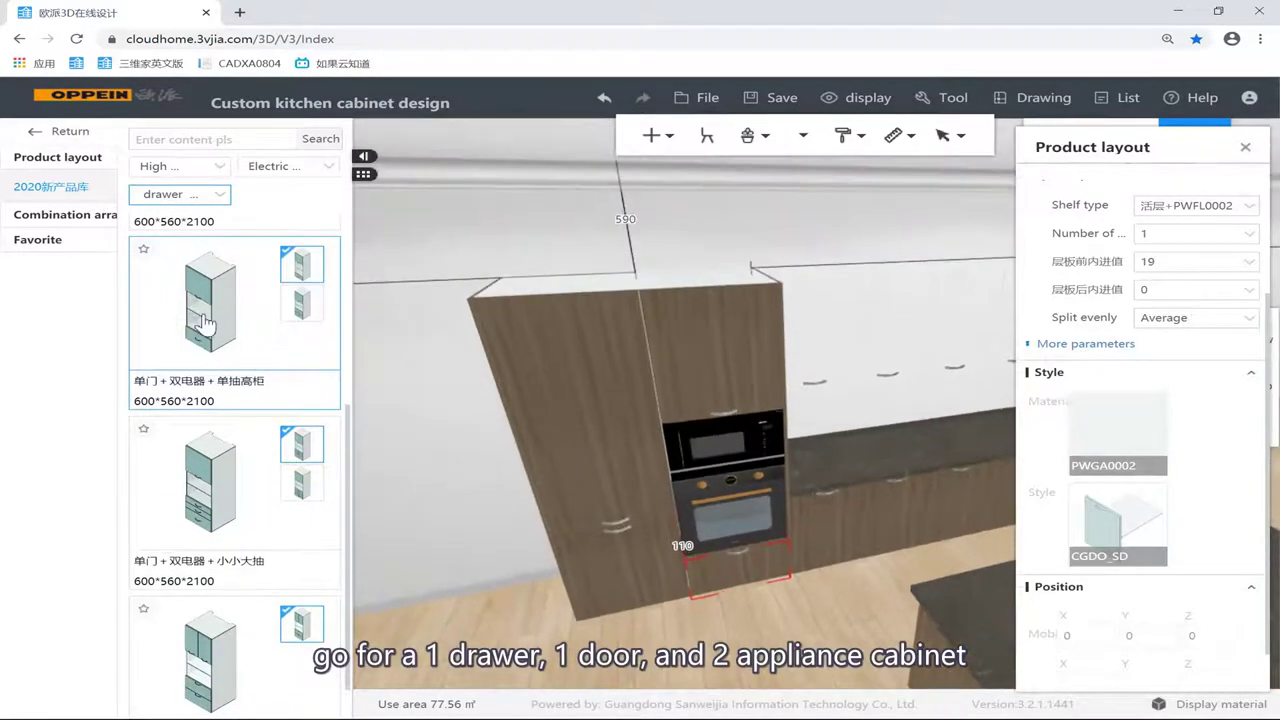
click(683, 284)
key(Delete)
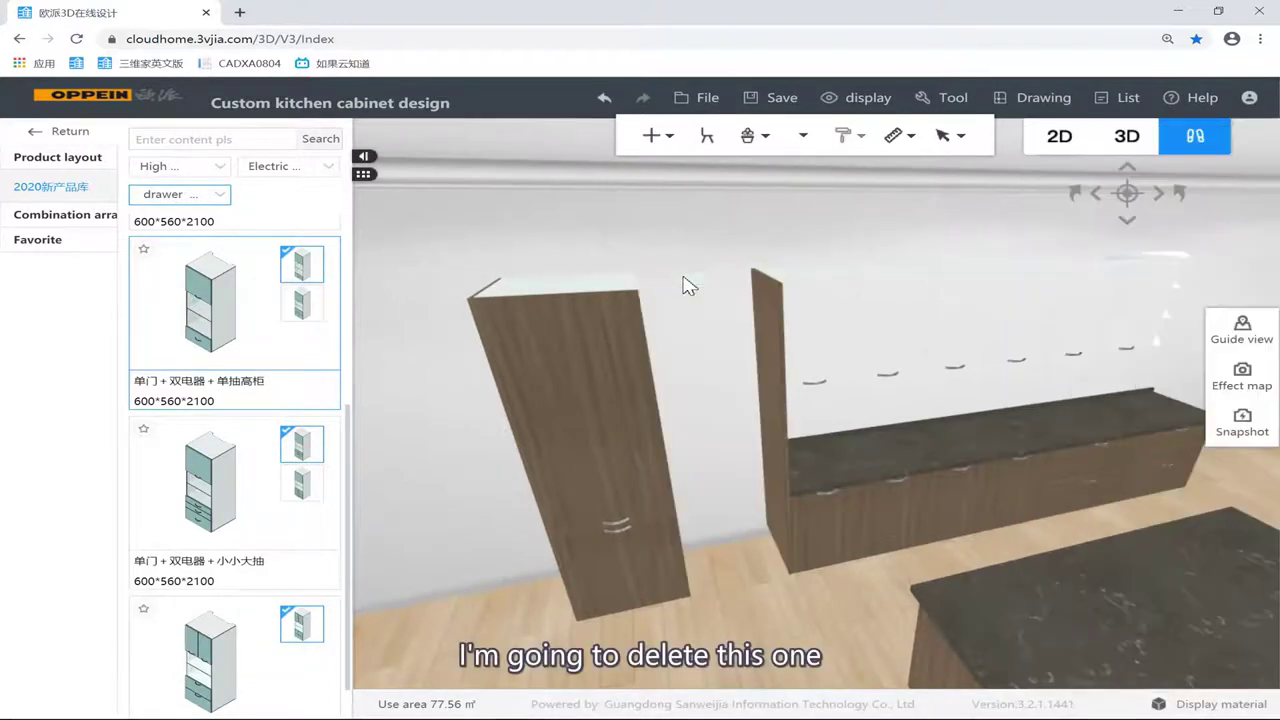
click(685, 400)
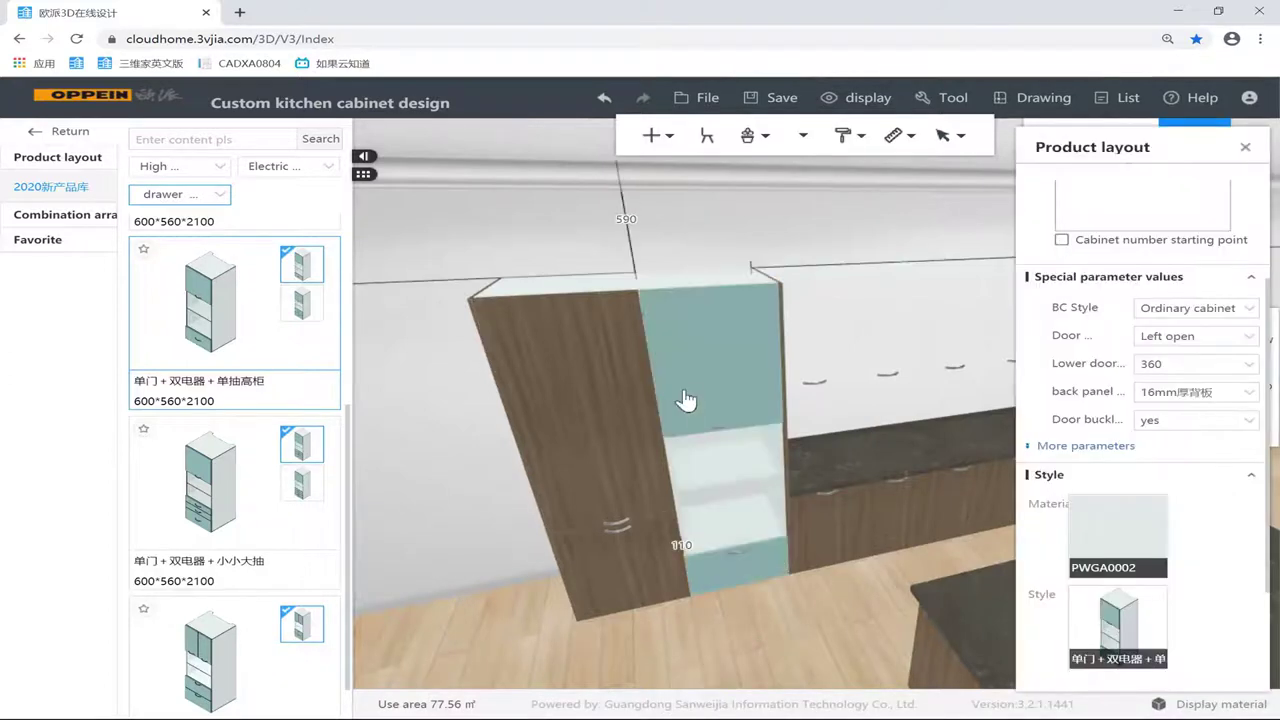
Step: Apply the kitchen's wood door finish to the new tall cabinet and dismiss the intersection message
mouse_move(806, 140)
click(791, 203)
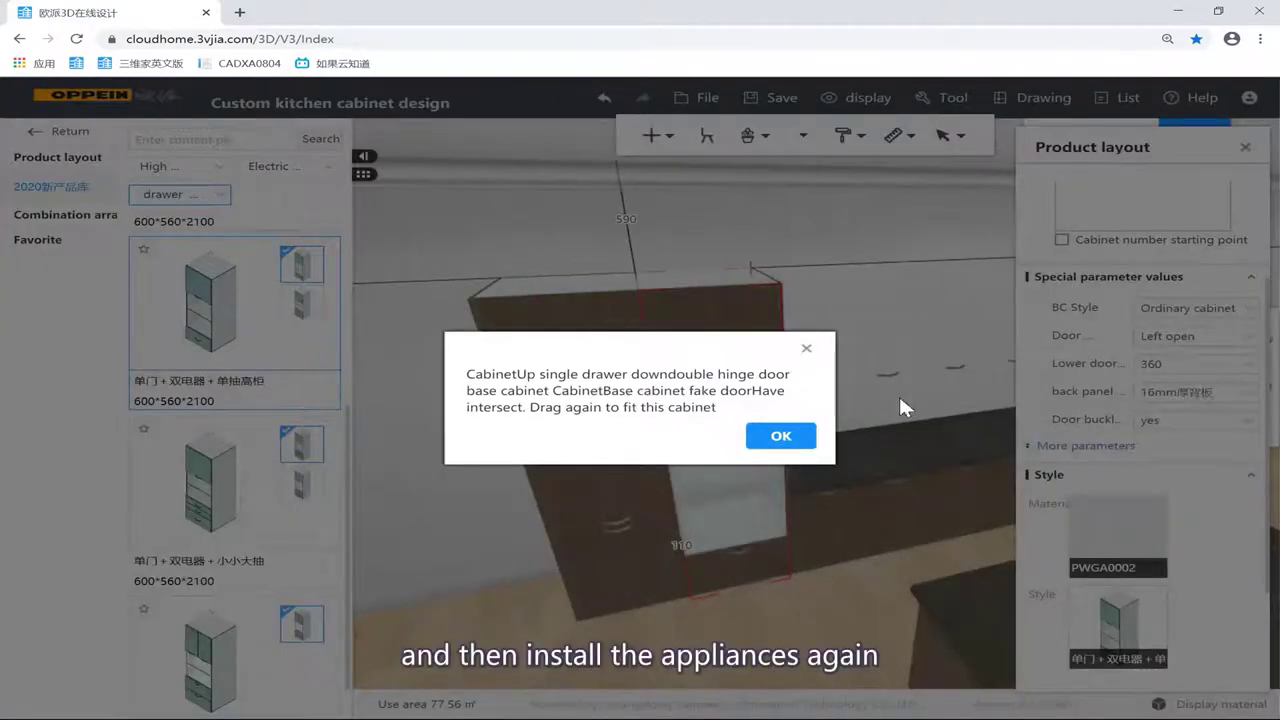
click(807, 351)
Step: Install the K638 oven in the lower appliance opening of the tall cabinet
click(757, 532)
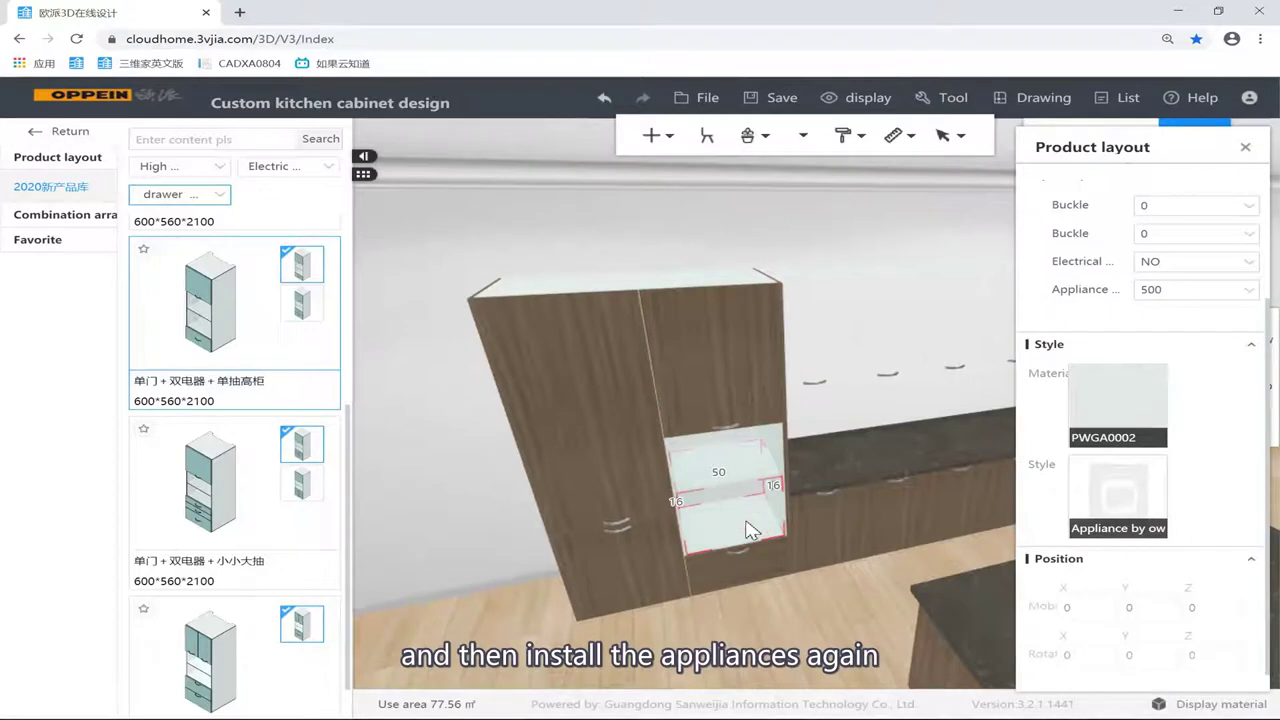
mouse_move(1072, 488)
click(1117, 497)
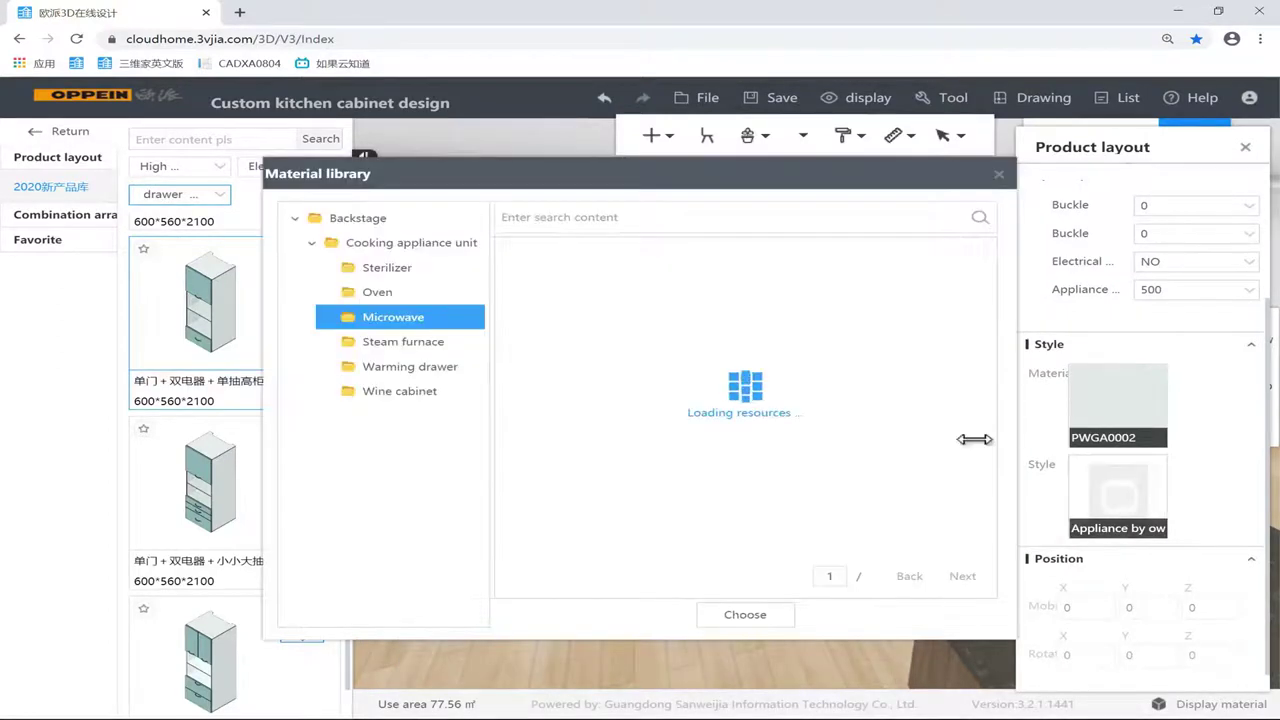
click(377, 292)
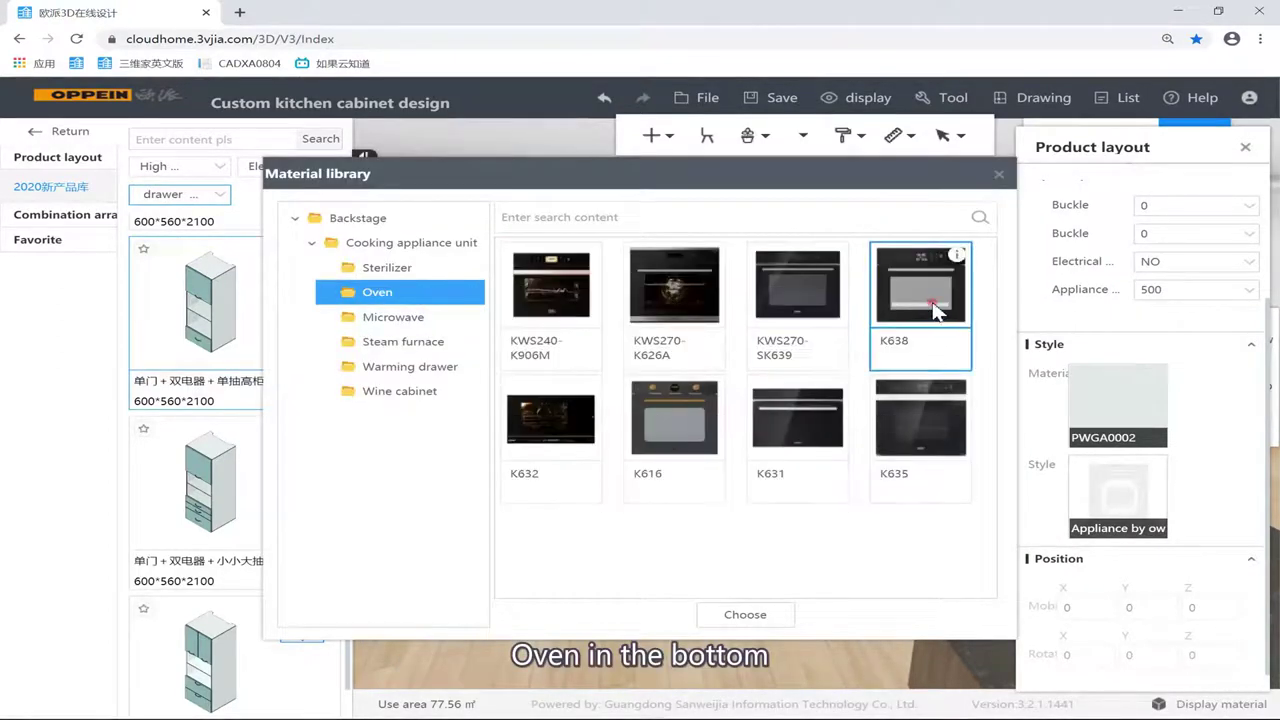
double_click(935, 310)
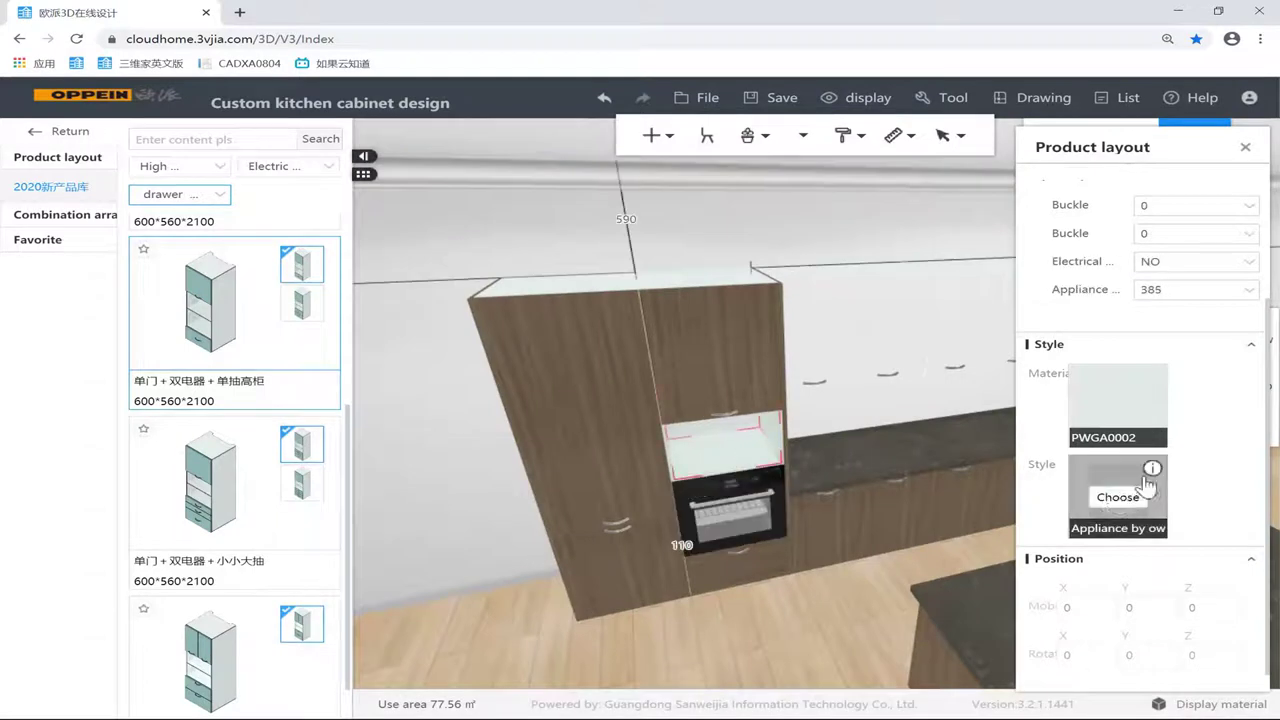
Step: Install the M632 microwave in the upper appliance opening above the oven
click(1117, 497)
click(451, 318)
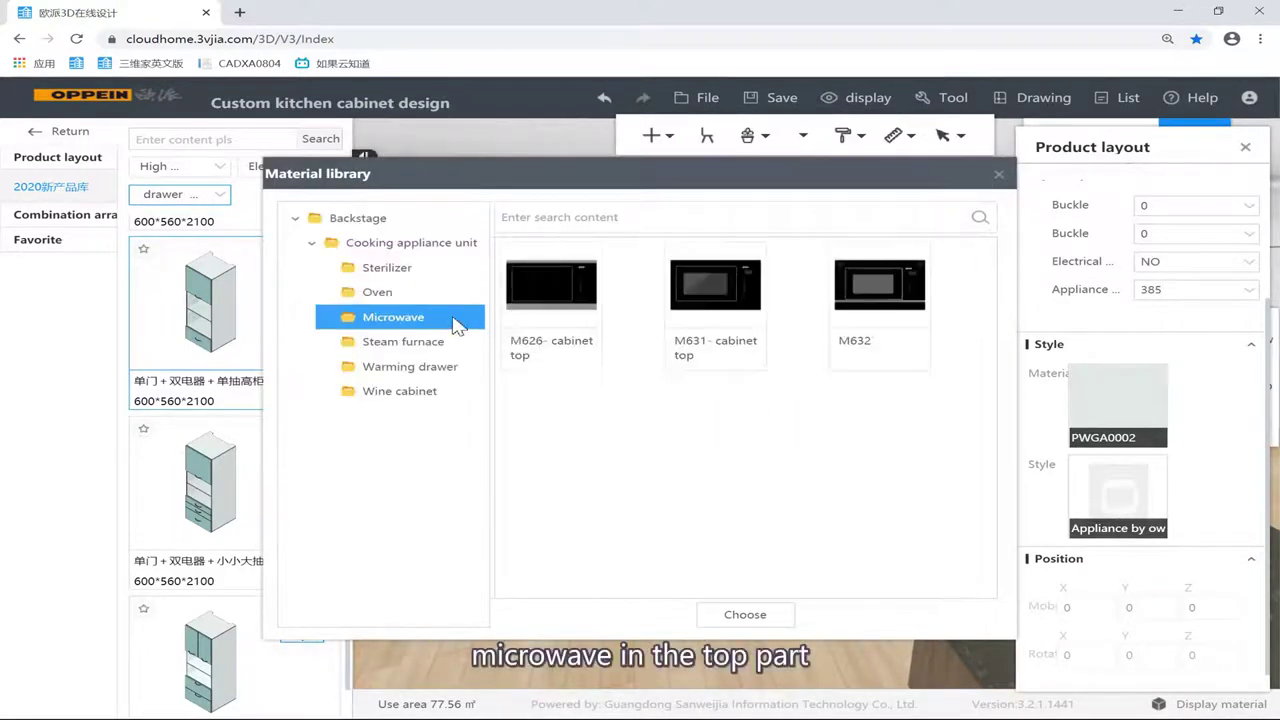
double_click(886, 312)
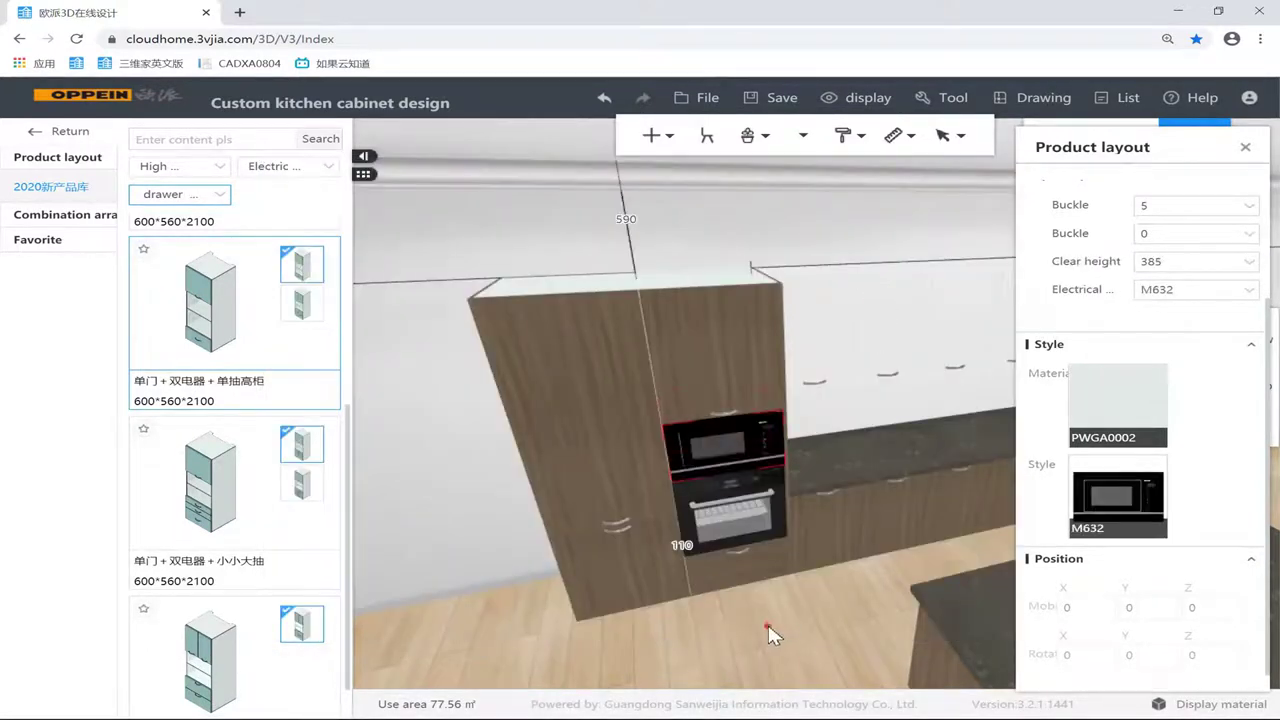
click(766, 626)
Step: Start the kickboard line drawing for the kitchen and hide the cabinets to expose the outlines on the floor
drag(771, 626, 776, 484)
scroll(873, 467, down, 3)
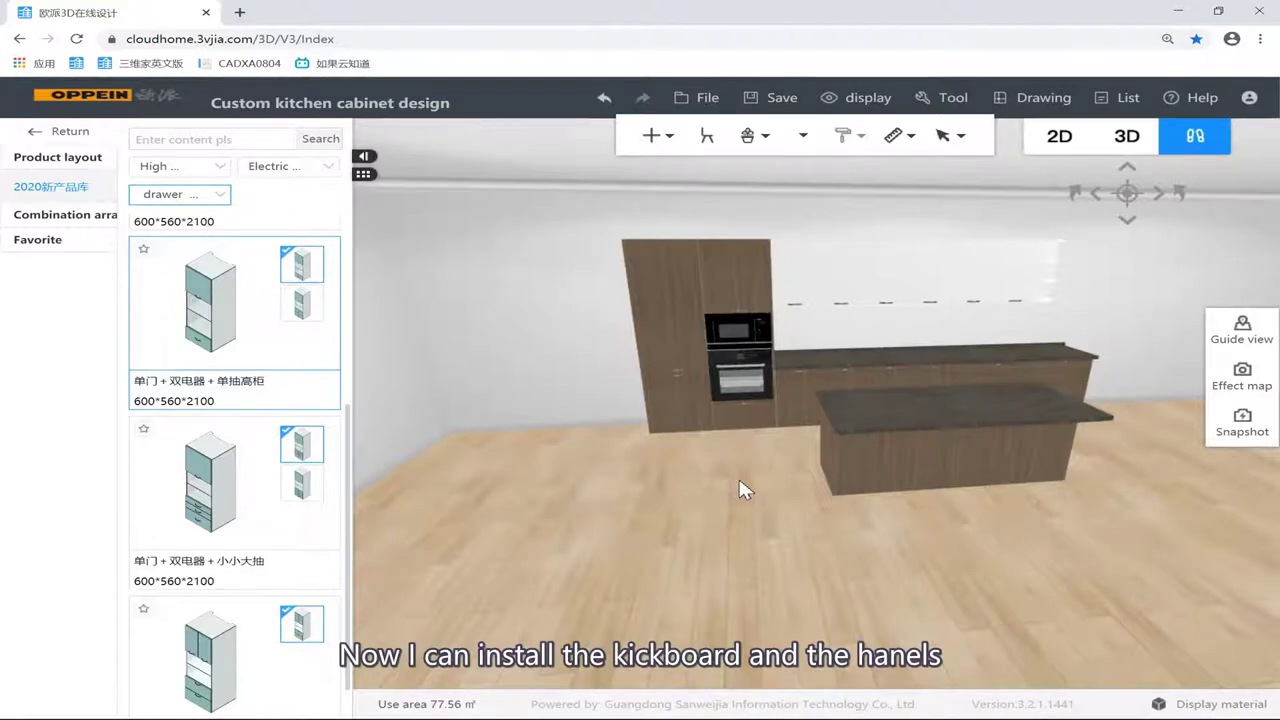
drag(760, 481, 740, 496)
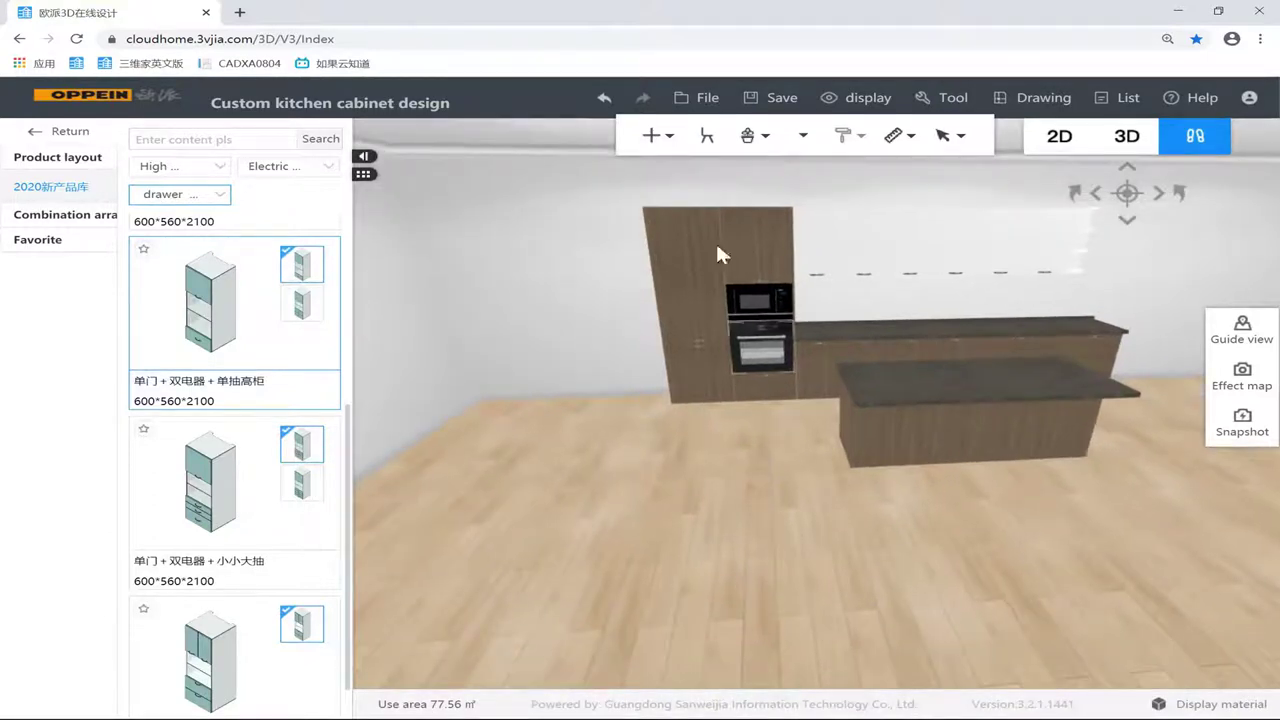
mouse_move(641, 130)
click(656, 224)
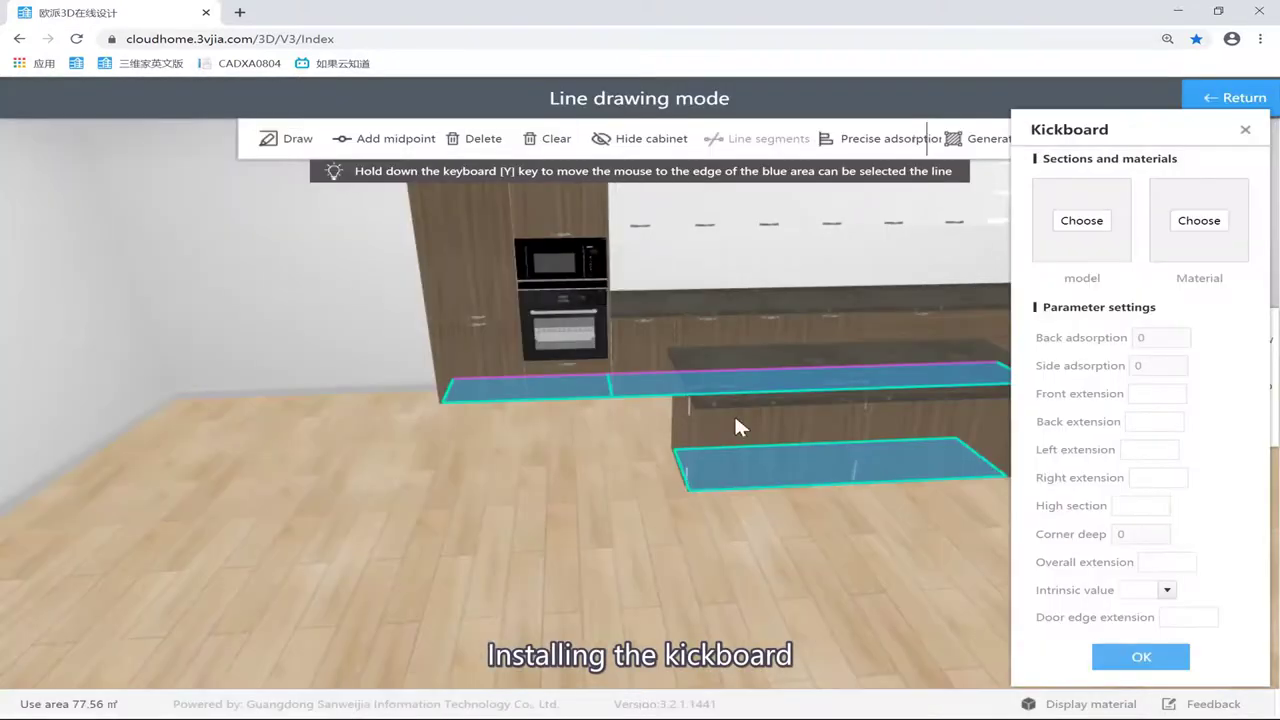
drag(738, 502, 882, 452)
drag(758, 465, 580, 204)
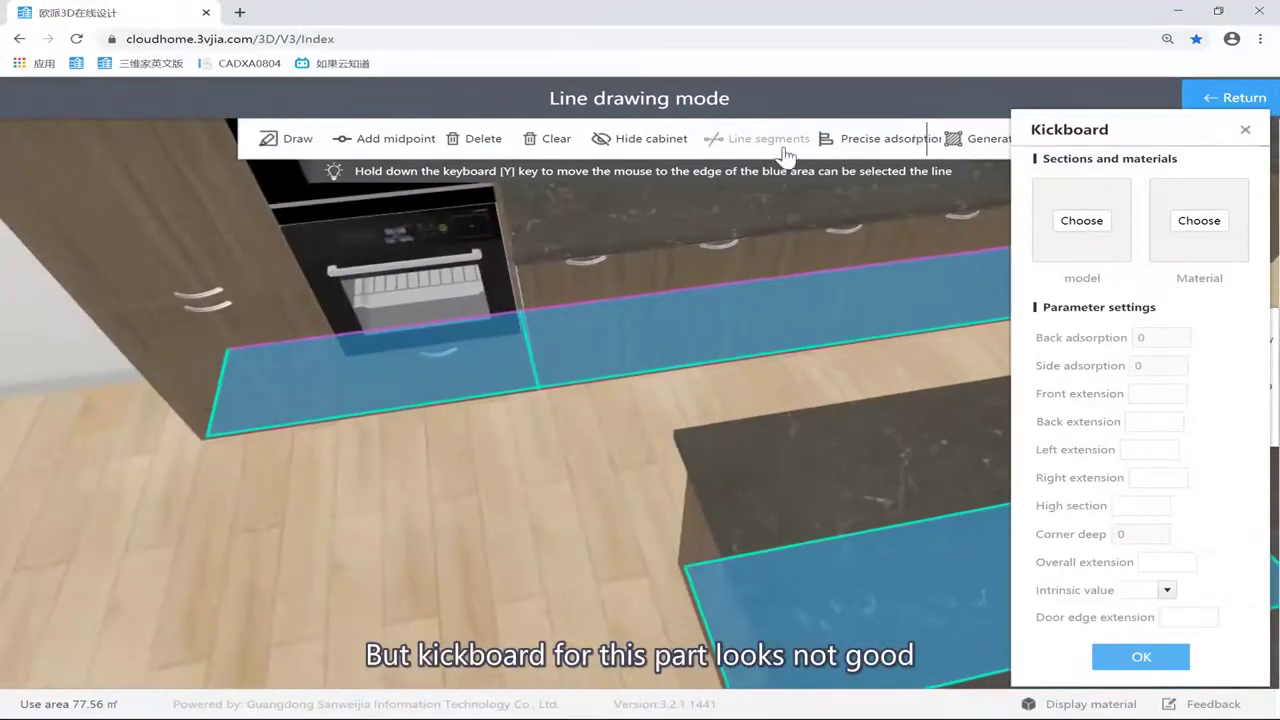
click(668, 141)
Step: Attach the side edge of the tall cabinets' kickboard outline to the adjoining edge of the base cabinets' outline
drag(549, 415, 614, 450)
click(707, 426)
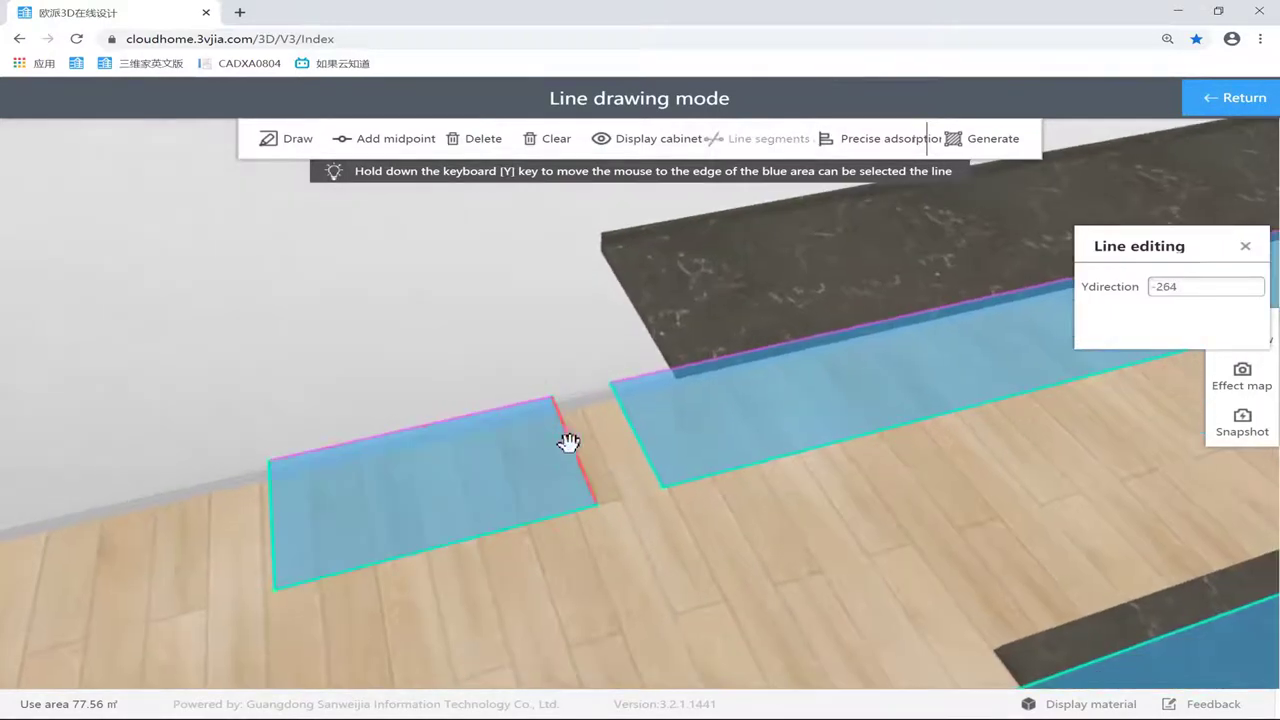
click(569, 440)
drag(470, 481, 527, 471)
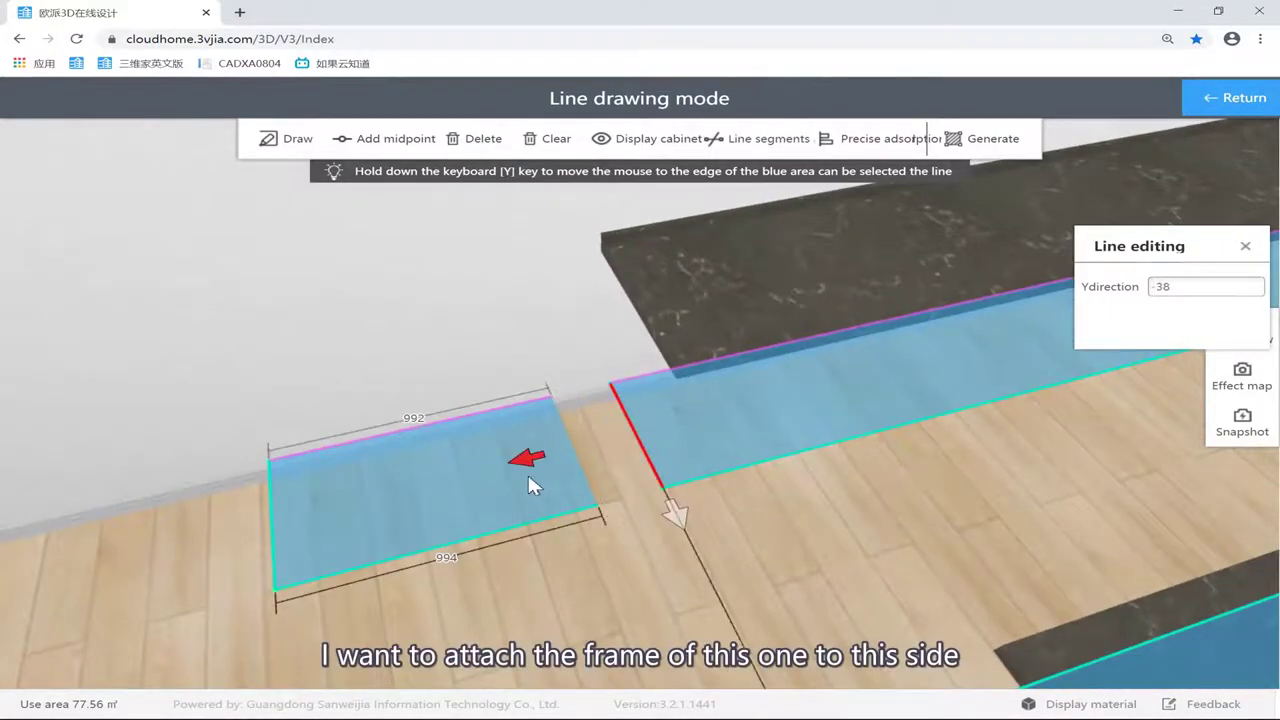
click(691, 533)
right_drag(1040, 385, 734, 486)
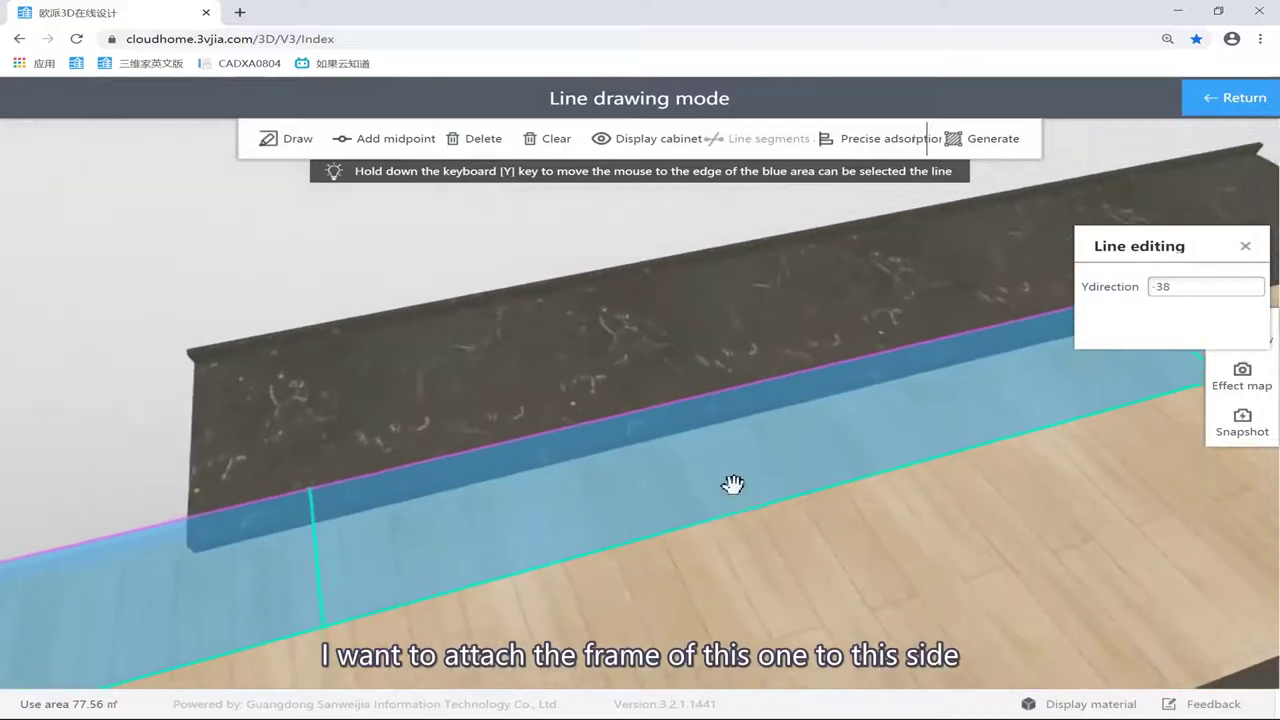
right_drag(955, 490, 840, 391)
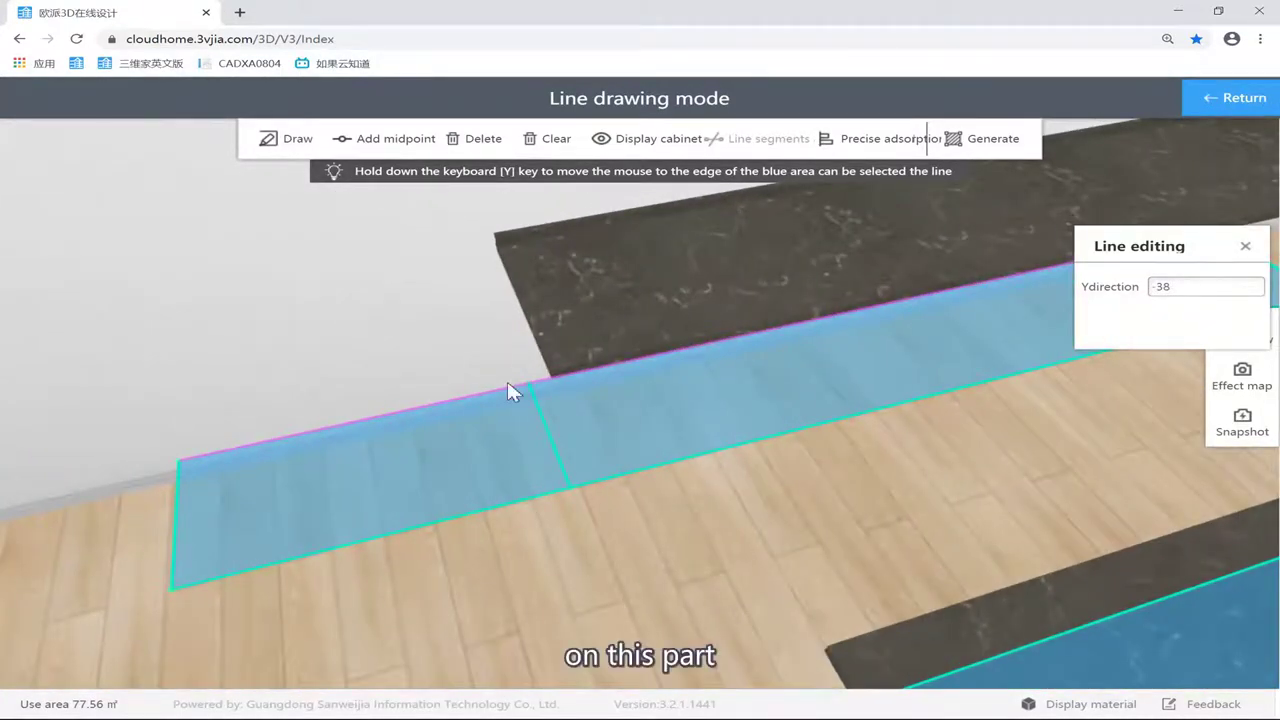
scroll(600, 483, down, 3)
drag(605, 470, 610, 360)
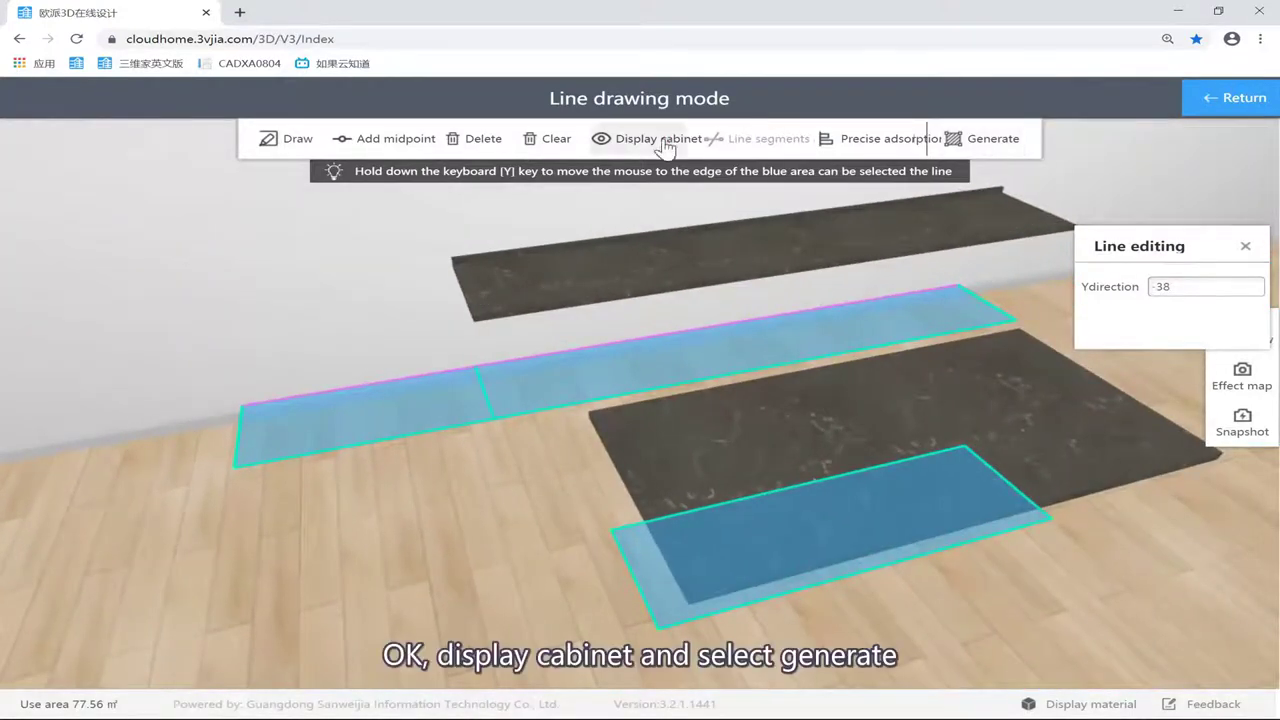
Step: Redisplay the cabinets and choose the Door material kickboard110H section for generating the kickboards
click(655, 140)
drag(871, 374, 695, 380)
click(978, 146)
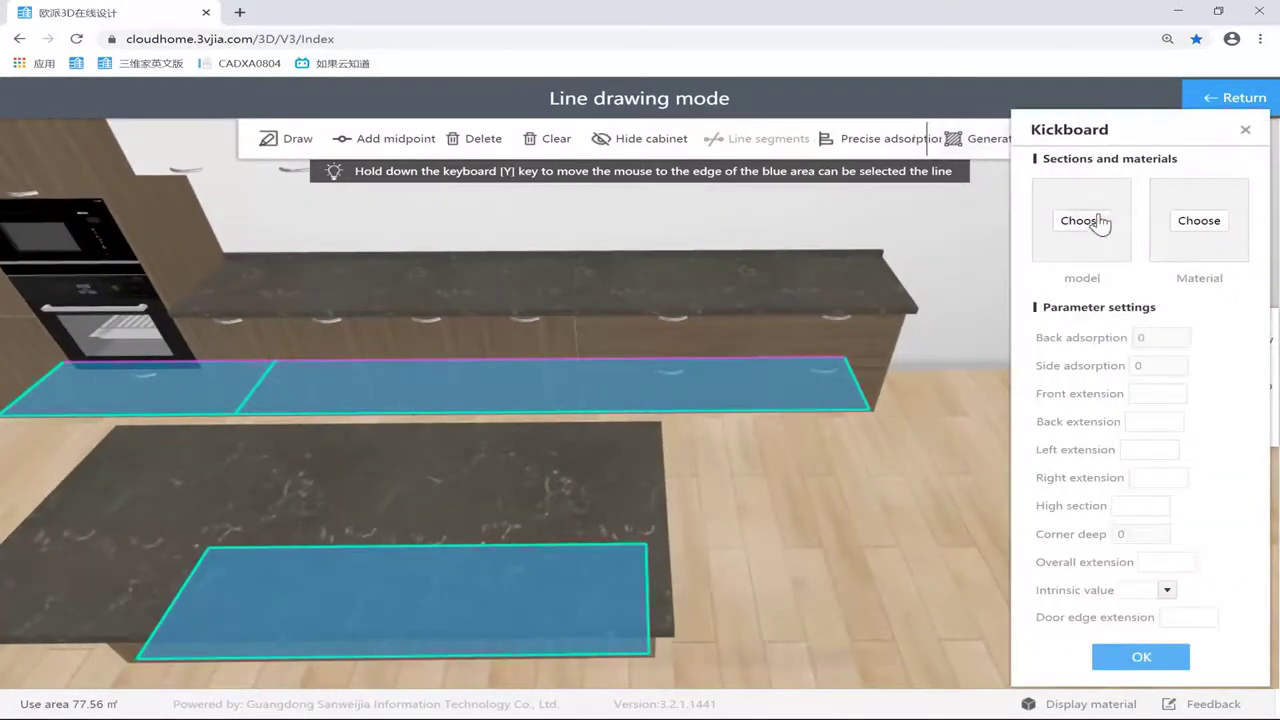
click(1082, 222)
double_click(474, 281)
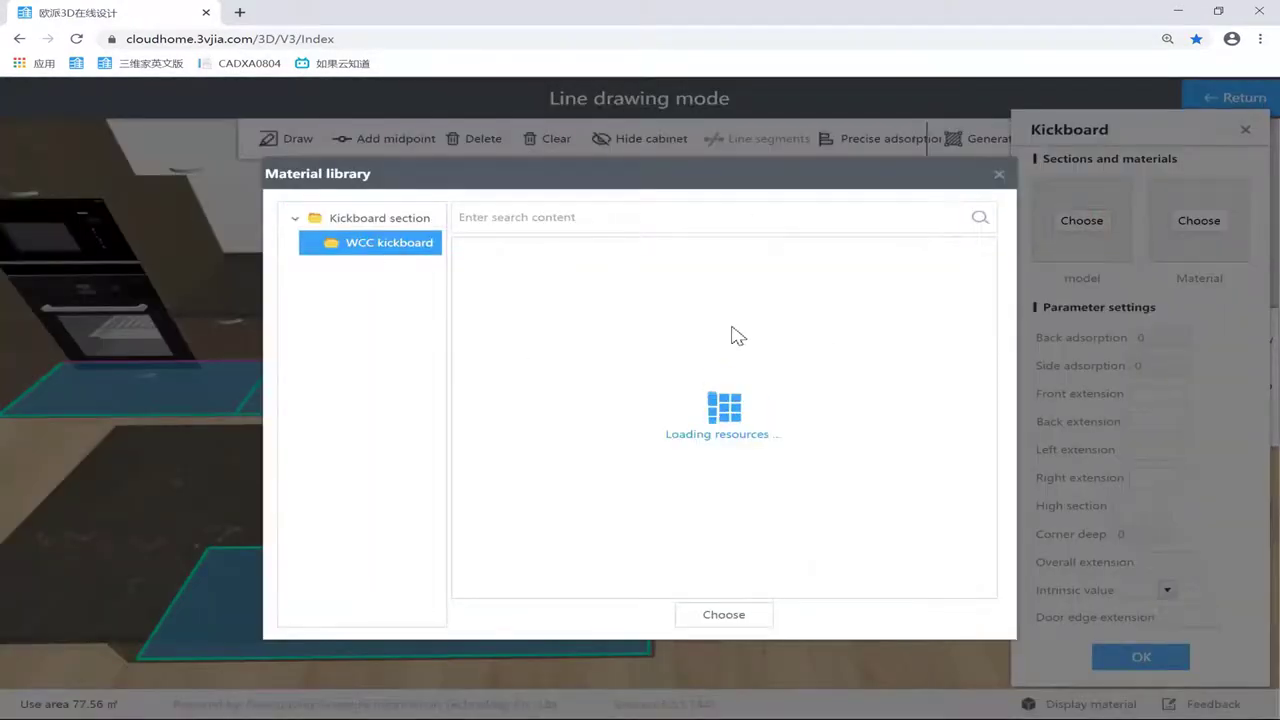
scroll(680, 345, down, 2)
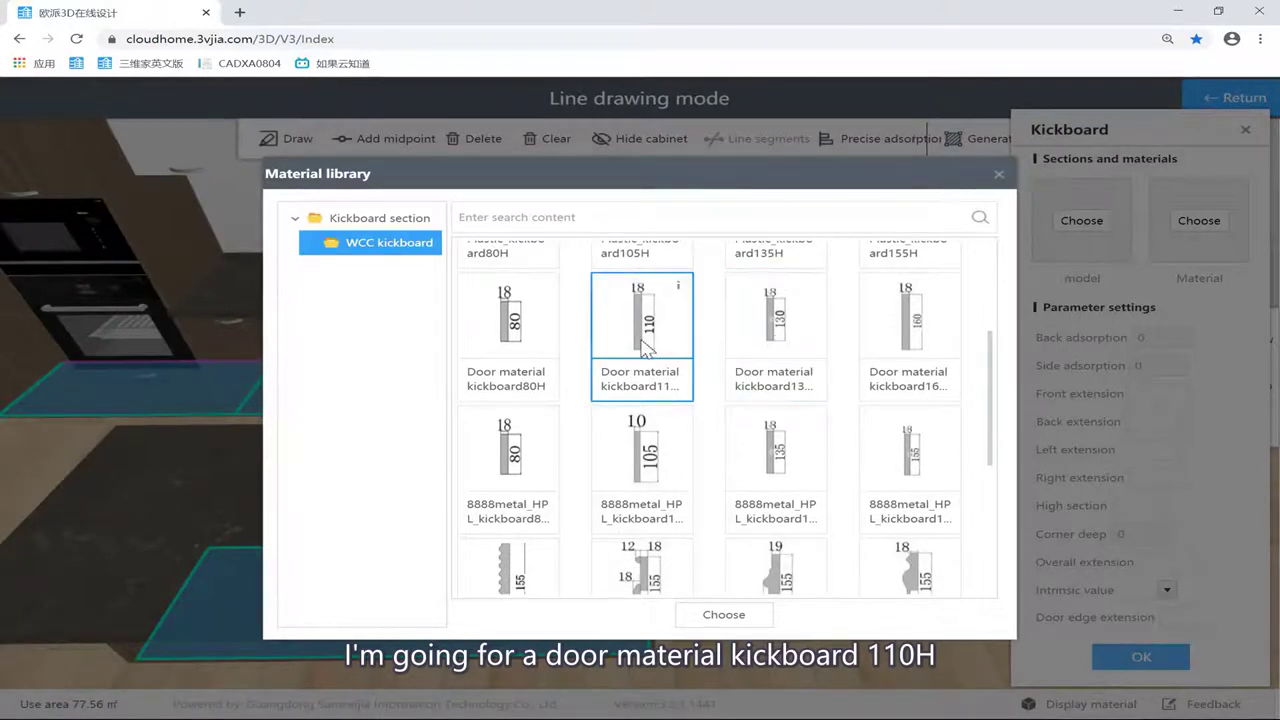
double_click(637, 390)
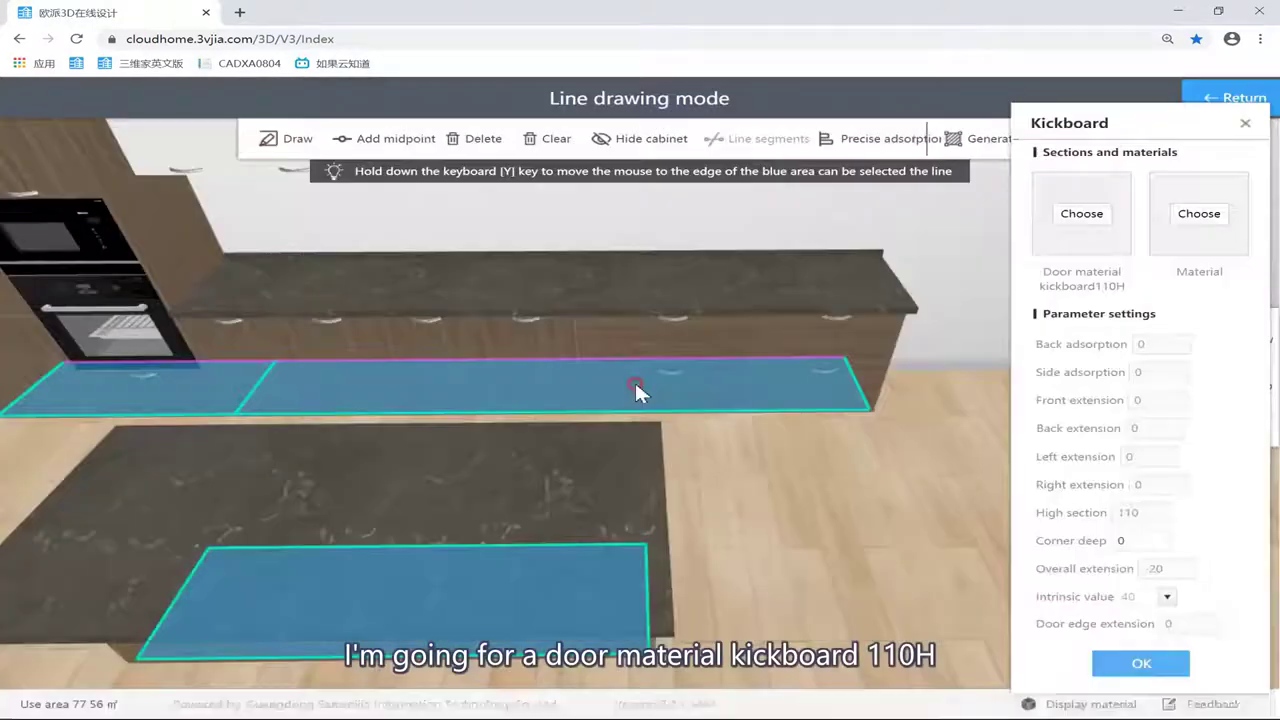
Step: Assign the Melamine grade C door line material PWMA0051 to the kickboards and generate them
click(1190, 225)
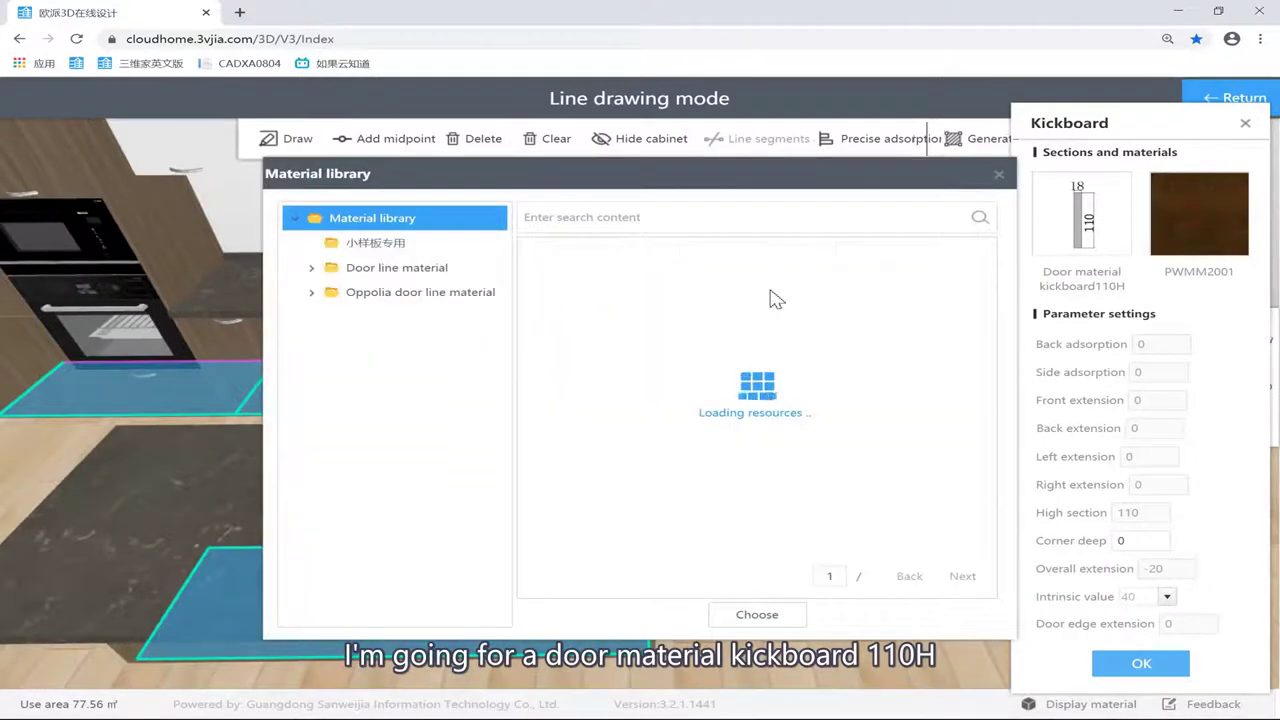
click(449, 268)
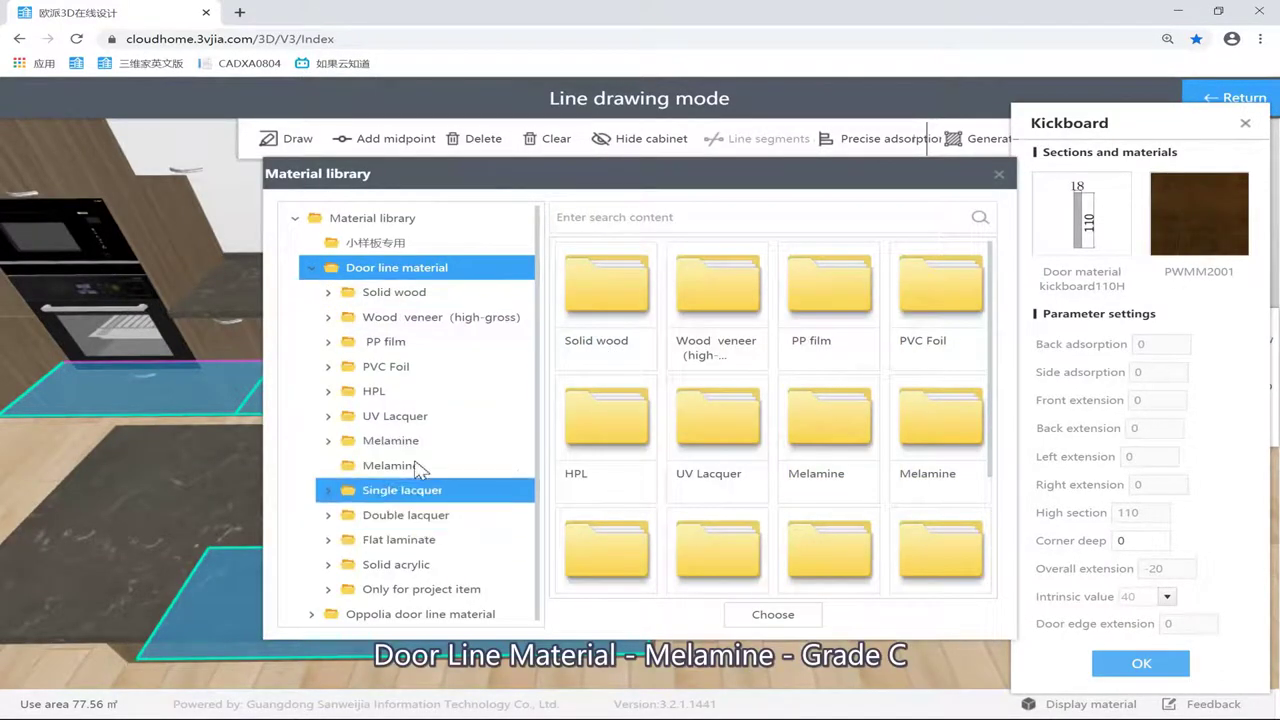
click(443, 465)
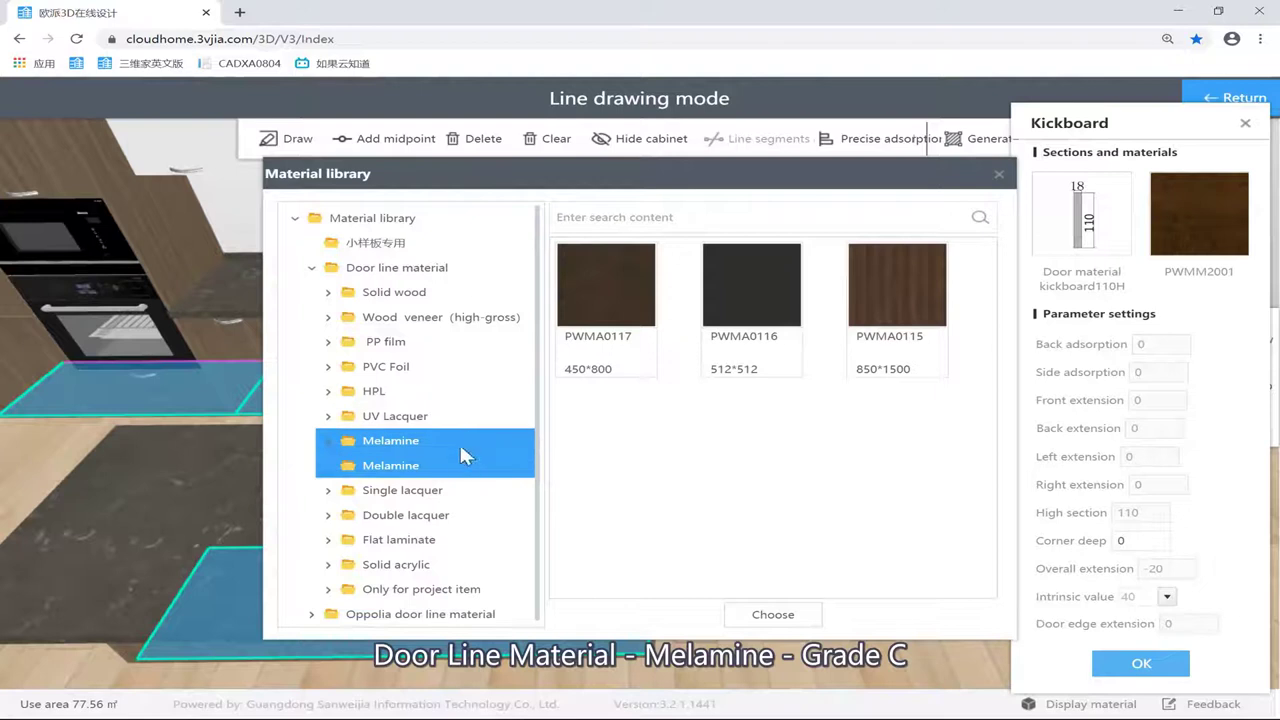
click(458, 442)
click(455, 514)
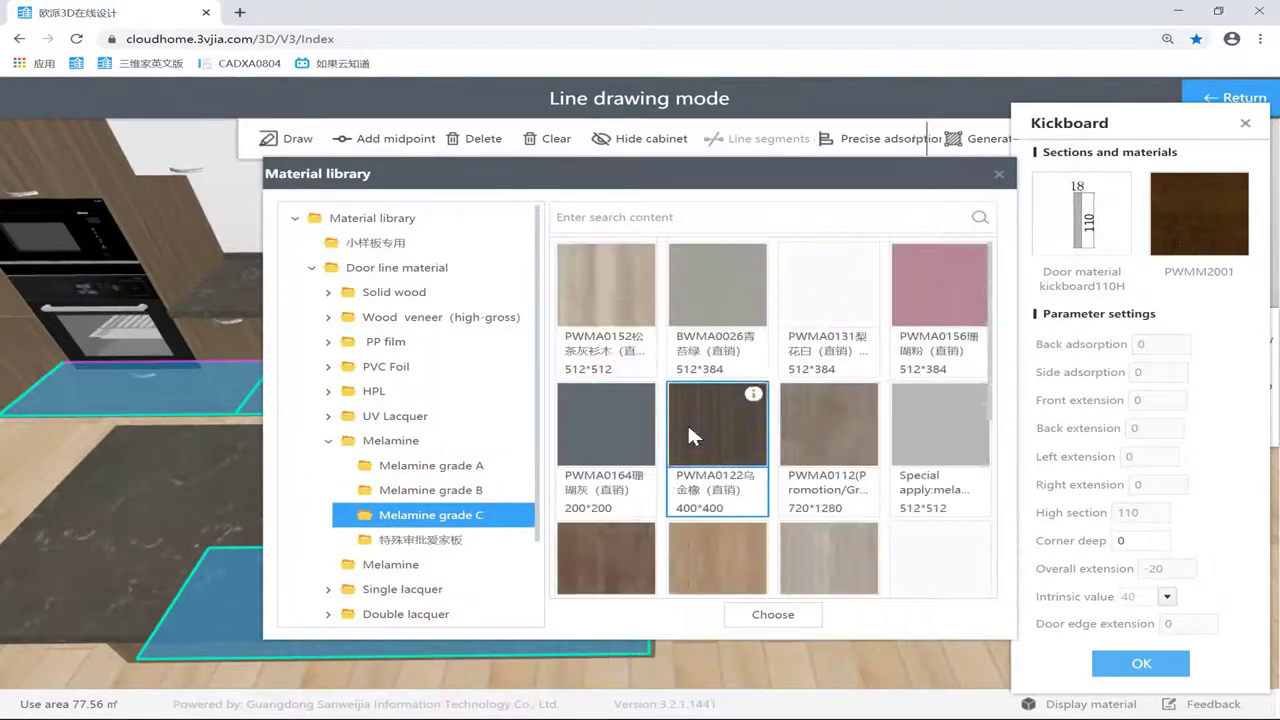
scroll(690, 400, down, 2)
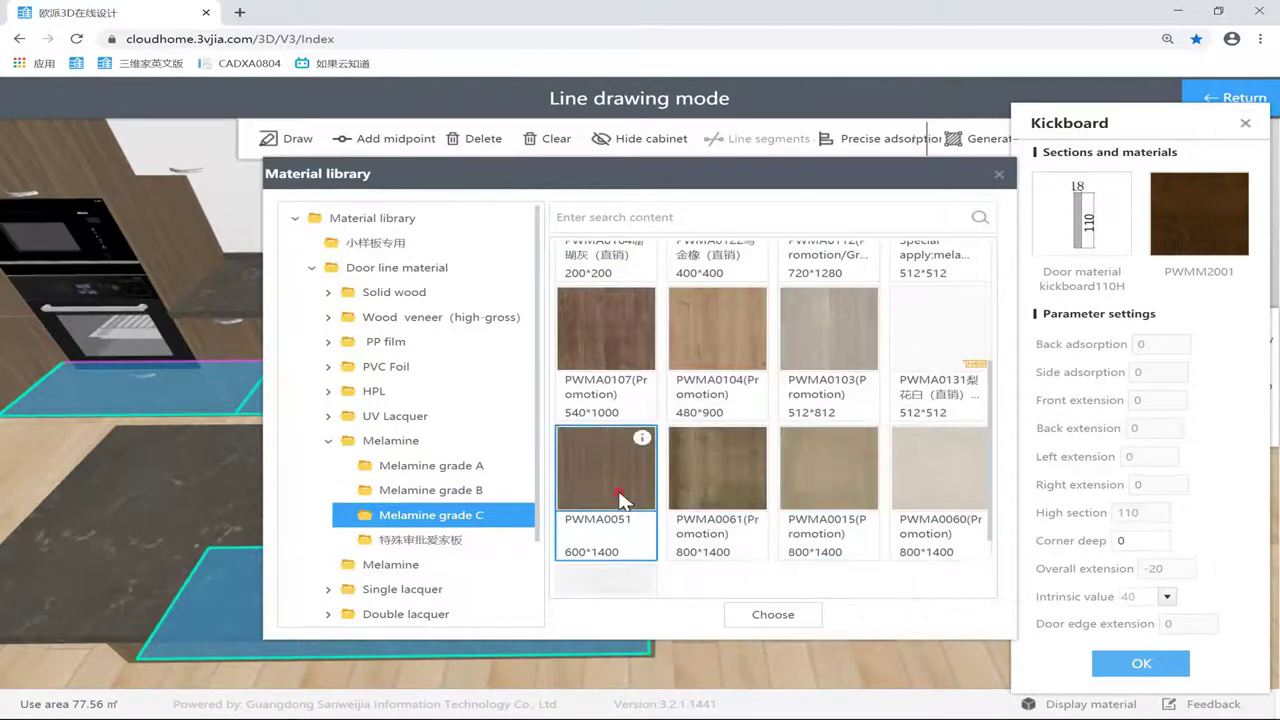
double_click(605, 470)
click(1141, 664)
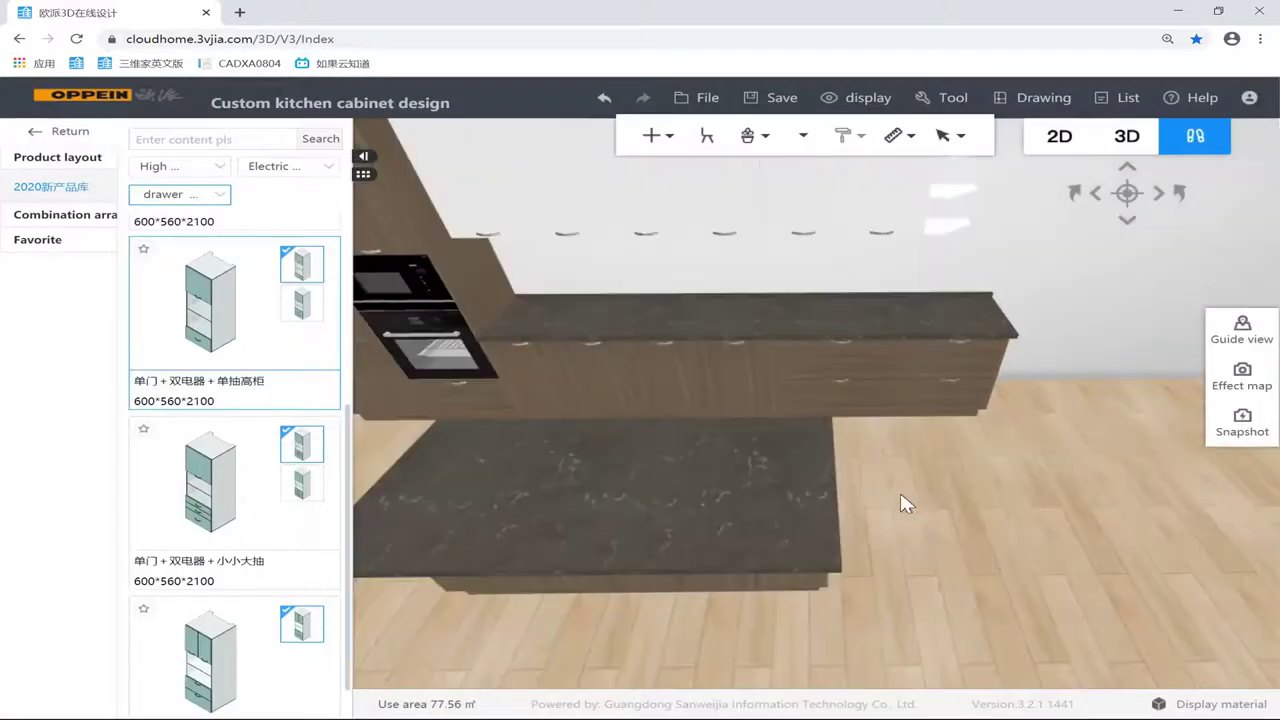
Step: Replace all cabinet handles with the black standard handle PWWL0257
drag(937, 490, 1032, 472)
scroll(1034, 468, up, 4)
right_drag(1034, 465, 1106, 408)
scroll(1063, 378, down, 3)
scroll(1040, 402, down, 5)
drag(857, 450, 705, 525)
right_click(702, 518)
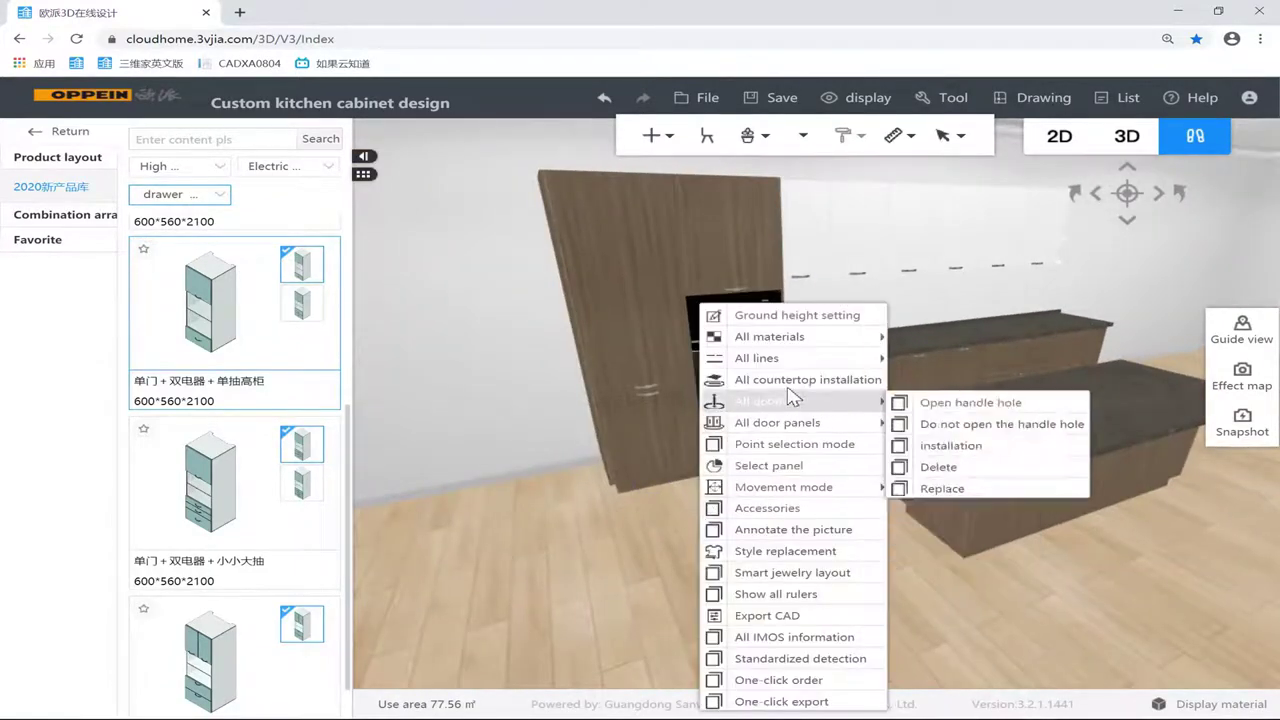
mouse_move(810, 413)
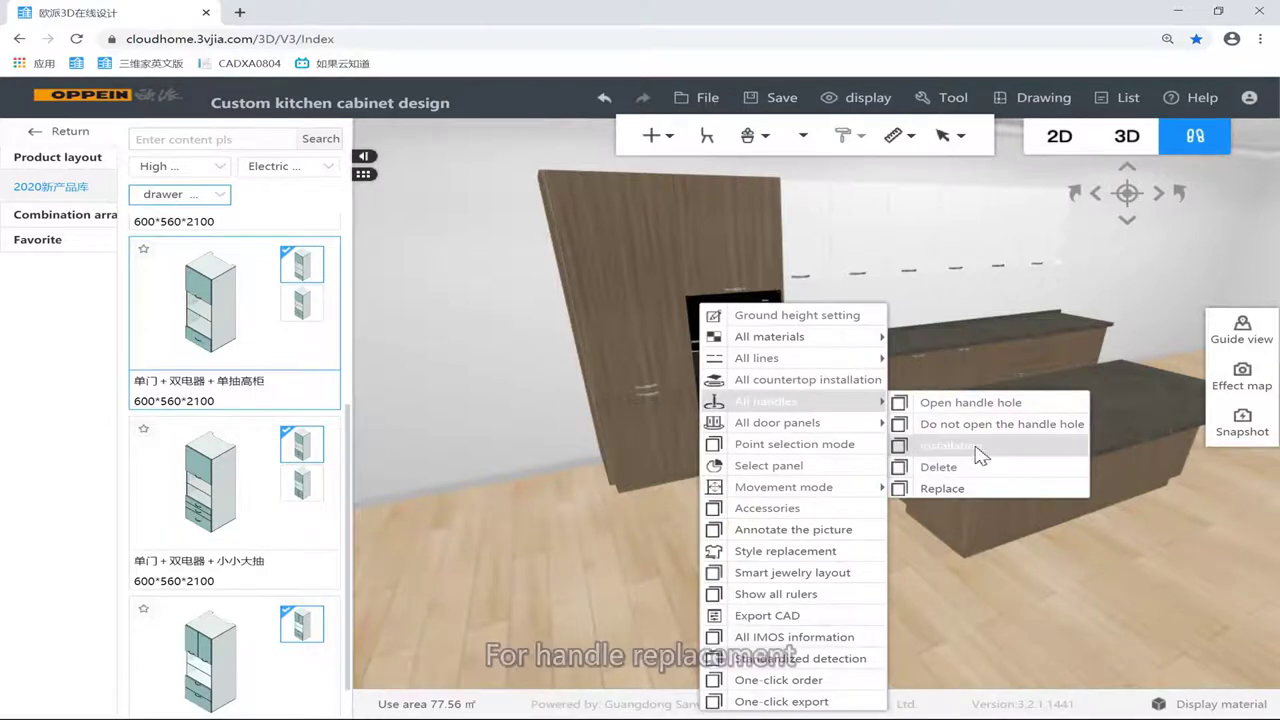
click(968, 487)
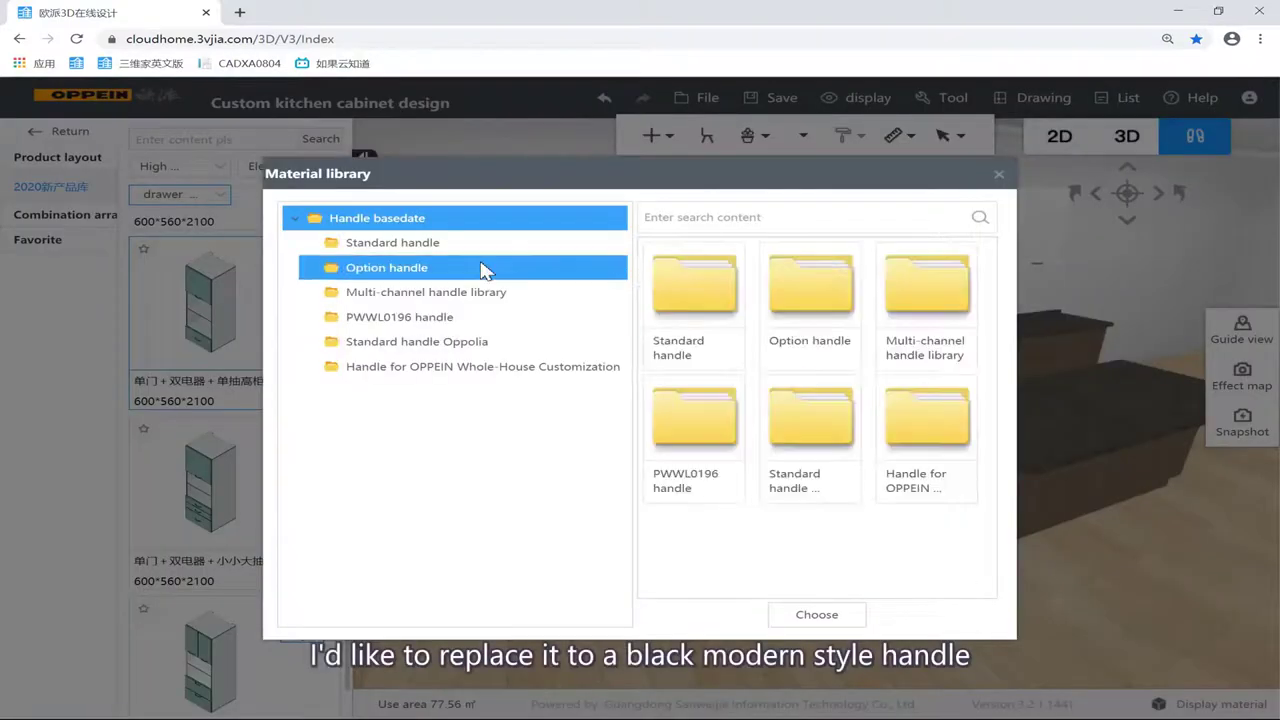
click(474, 244)
scroll(851, 362, down, 5)
scroll(768, 352, up, 1)
click(789, 423)
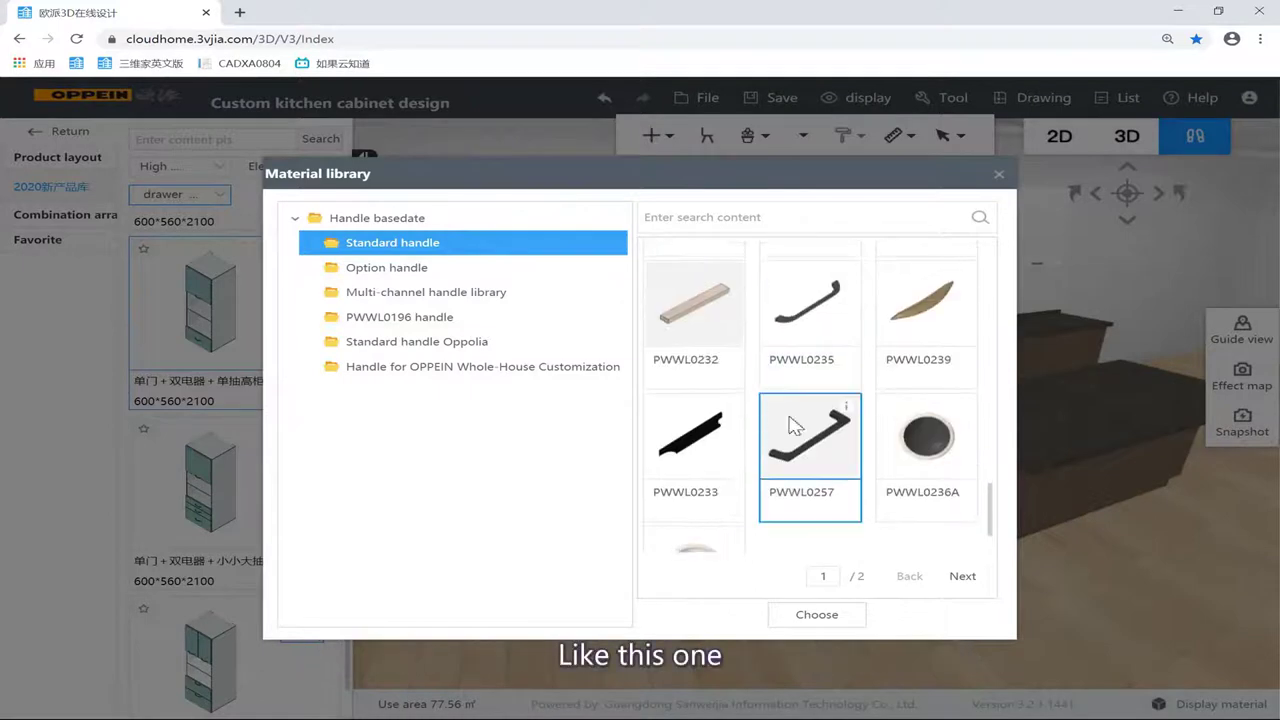
double_click(785, 428)
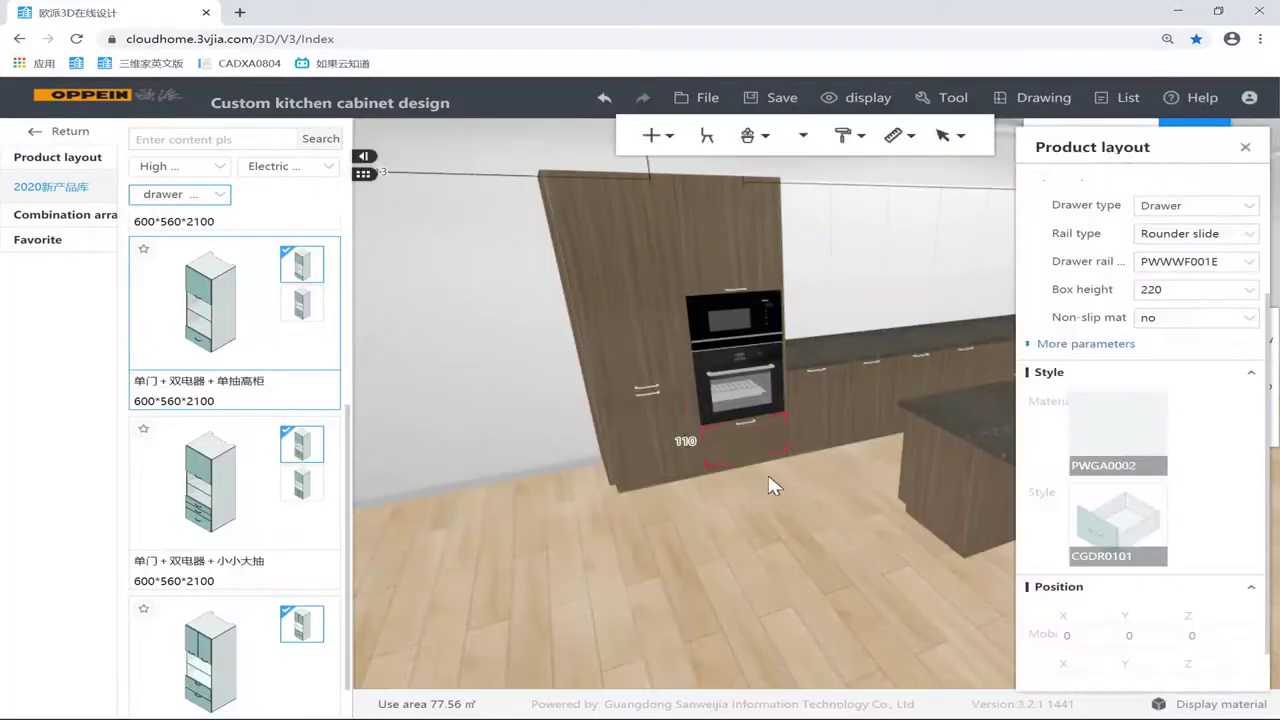
click(778, 516)
Step: Open the sink installation library for the whole double-door sink cabinet in the wall-side base run
scroll(789, 510, up, 2)
right_drag(756, 505, 659, 502)
drag(662, 510, 765, 578)
key(w)
key(d)
key(a)
click(765, 588)
click(751, 500)
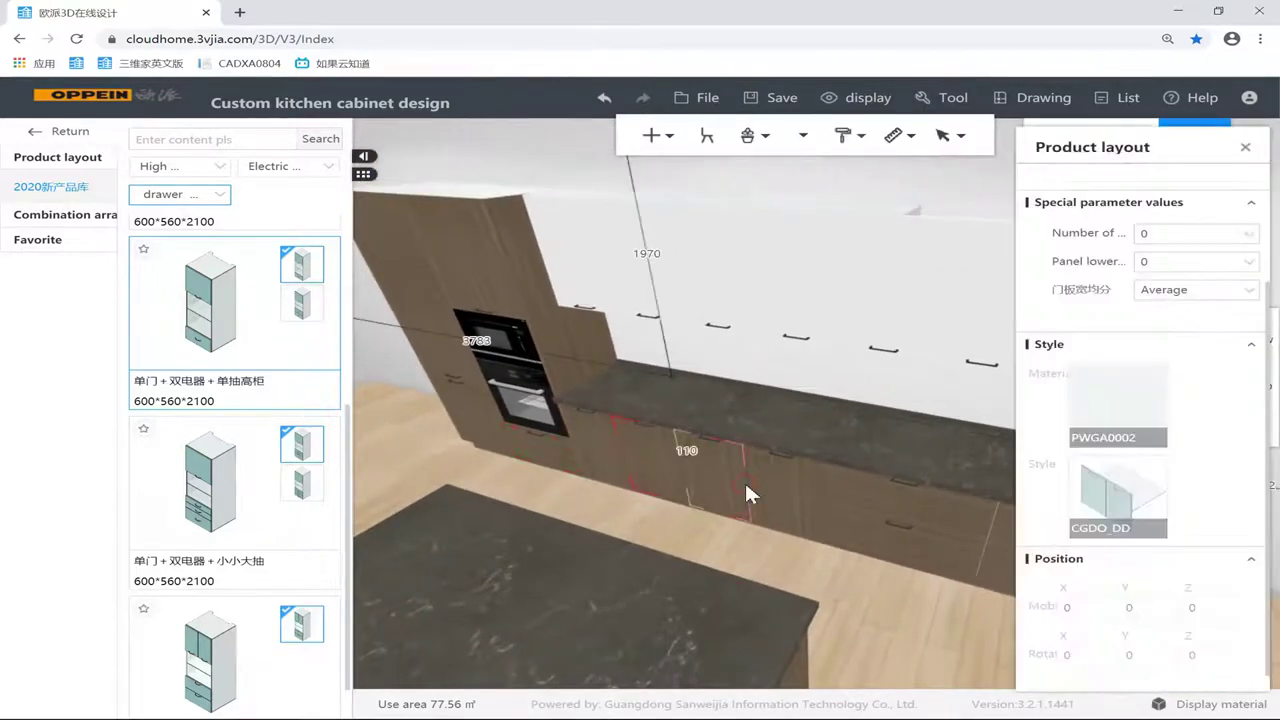
click(730, 479)
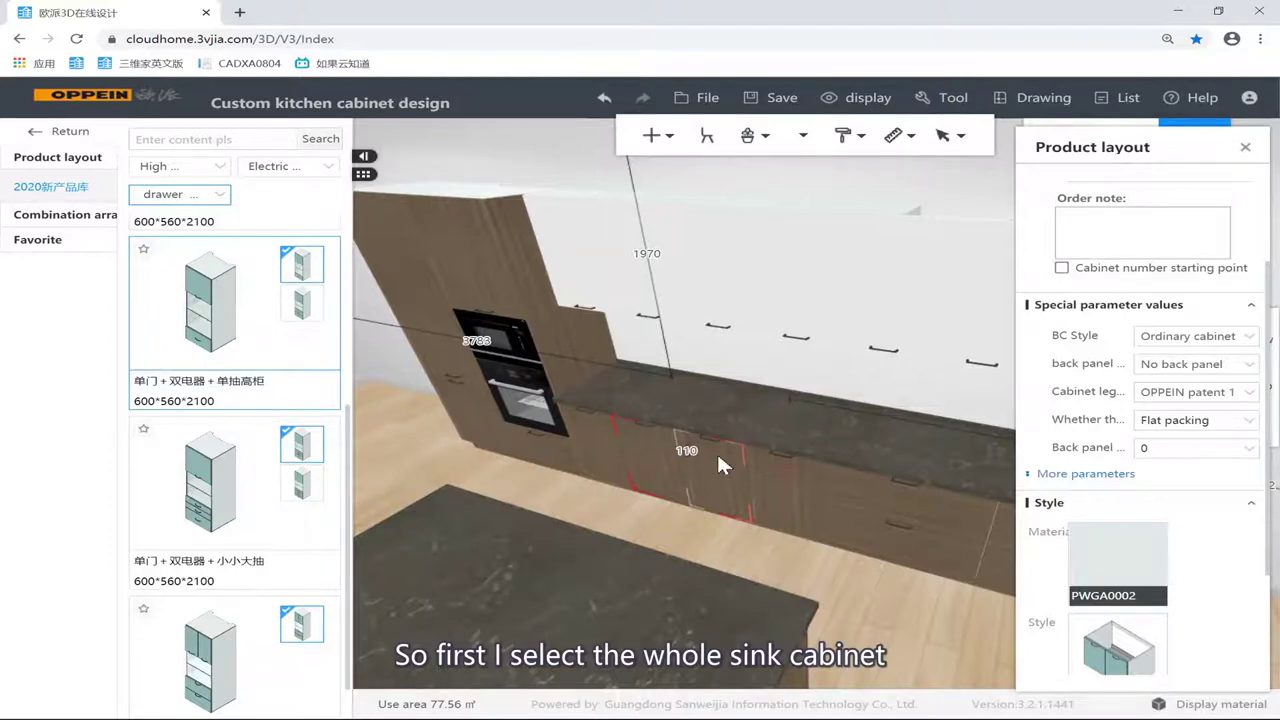
right_click(716, 451)
mouse_move(787, 452)
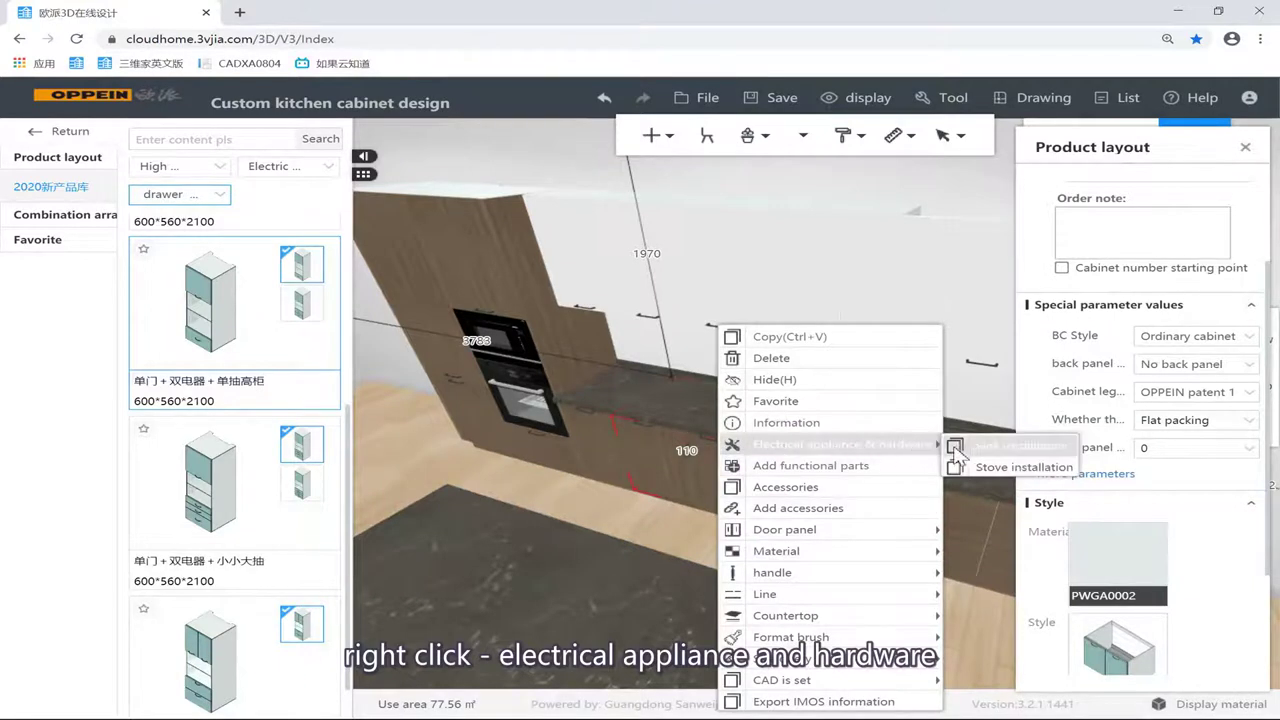
click(985, 450)
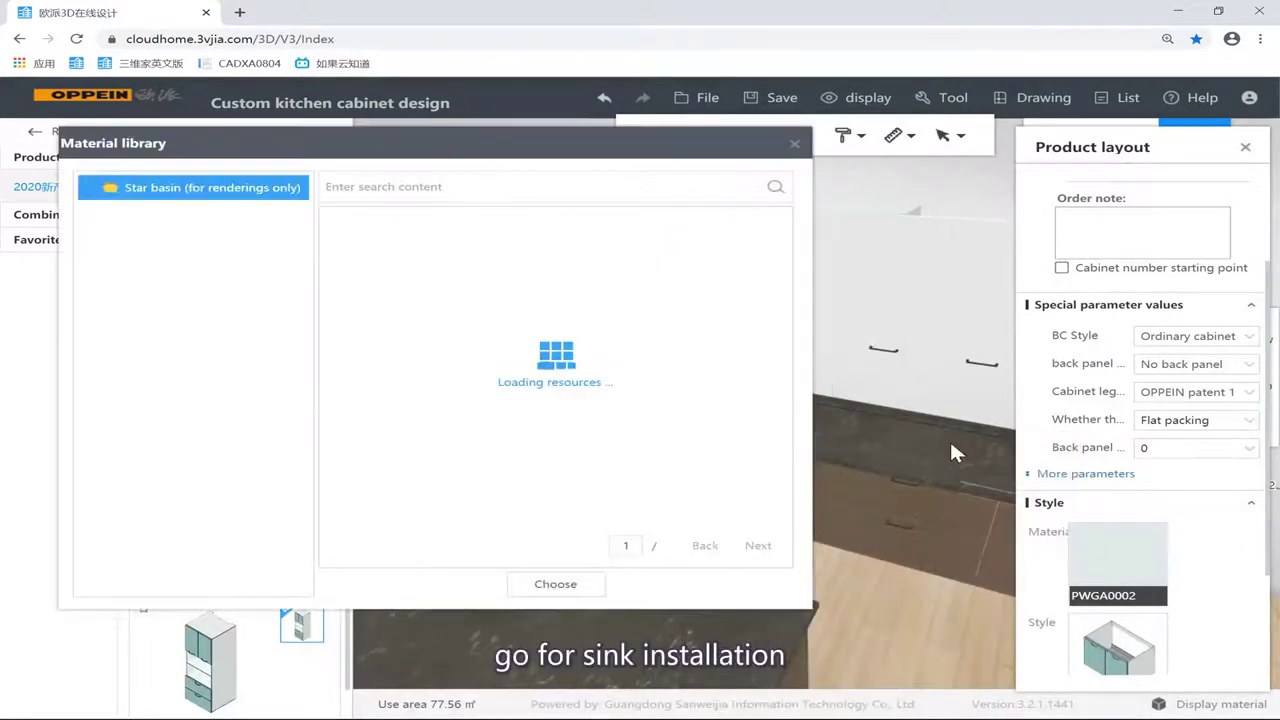
Step: Install sink PS913 with tap ST1403 in the sink cabinet
click(758, 546)
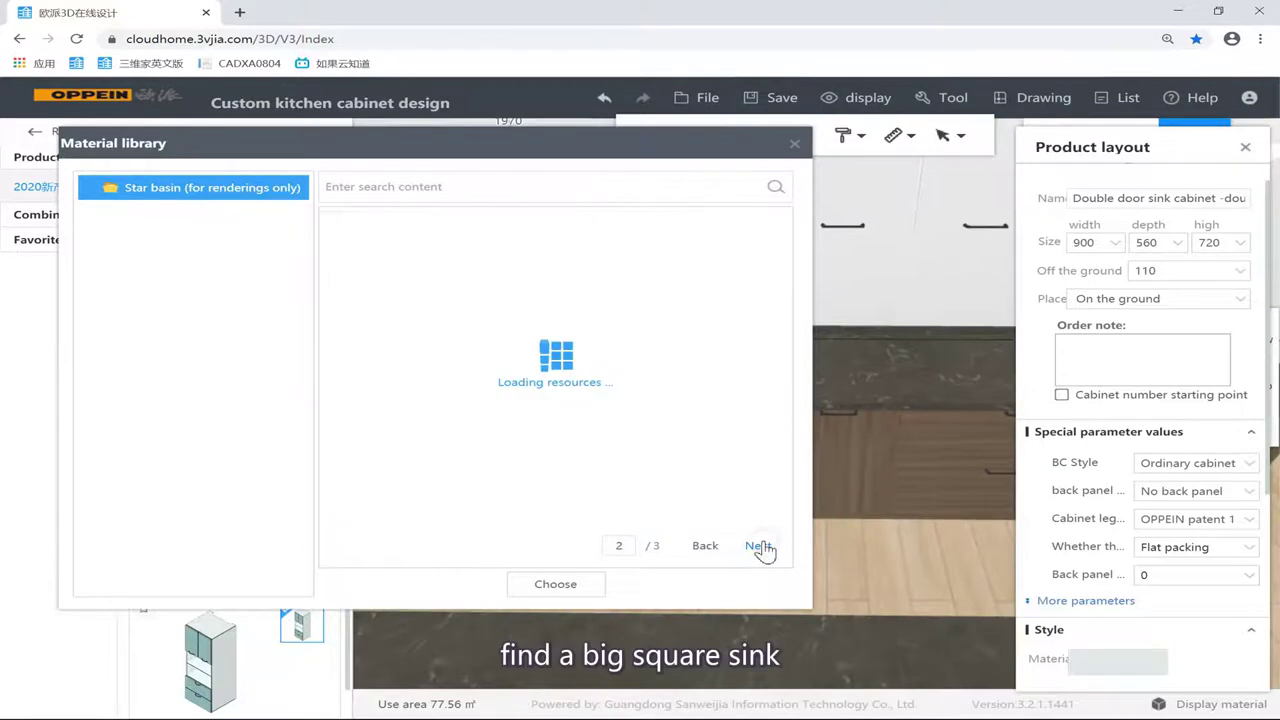
scroll(590, 462, down, 4)
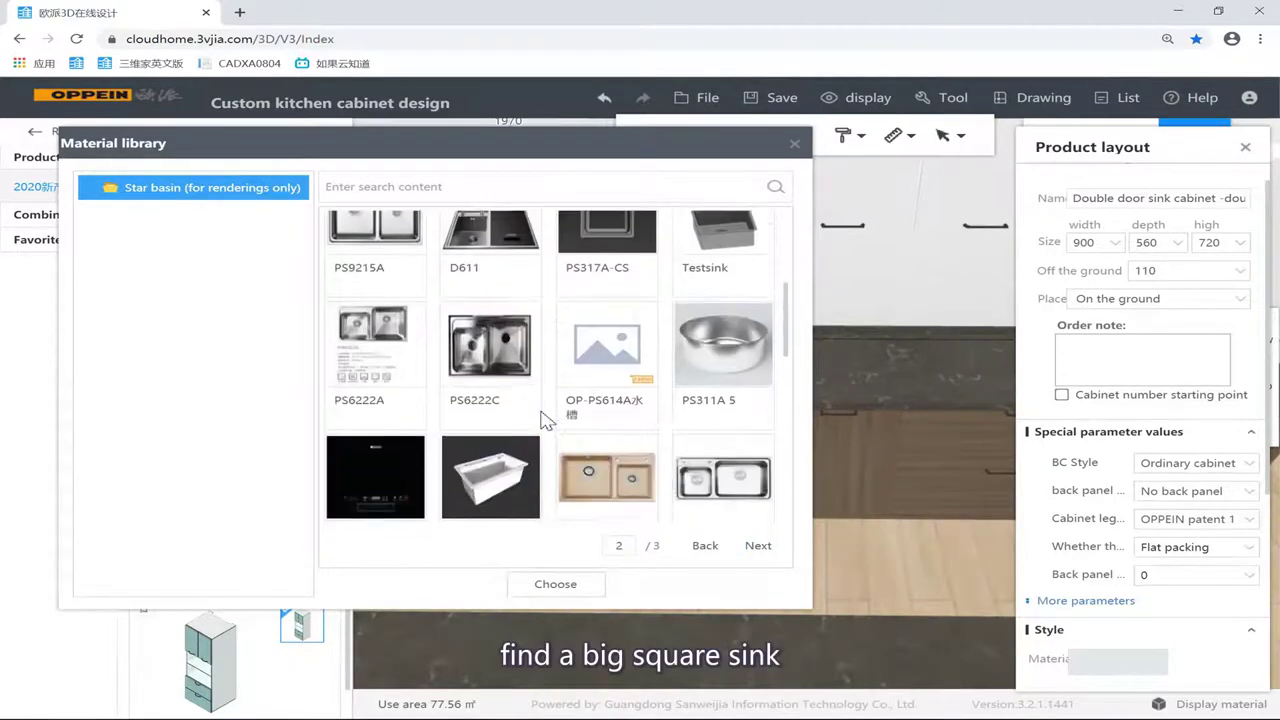
scroll(600, 415, down, 1)
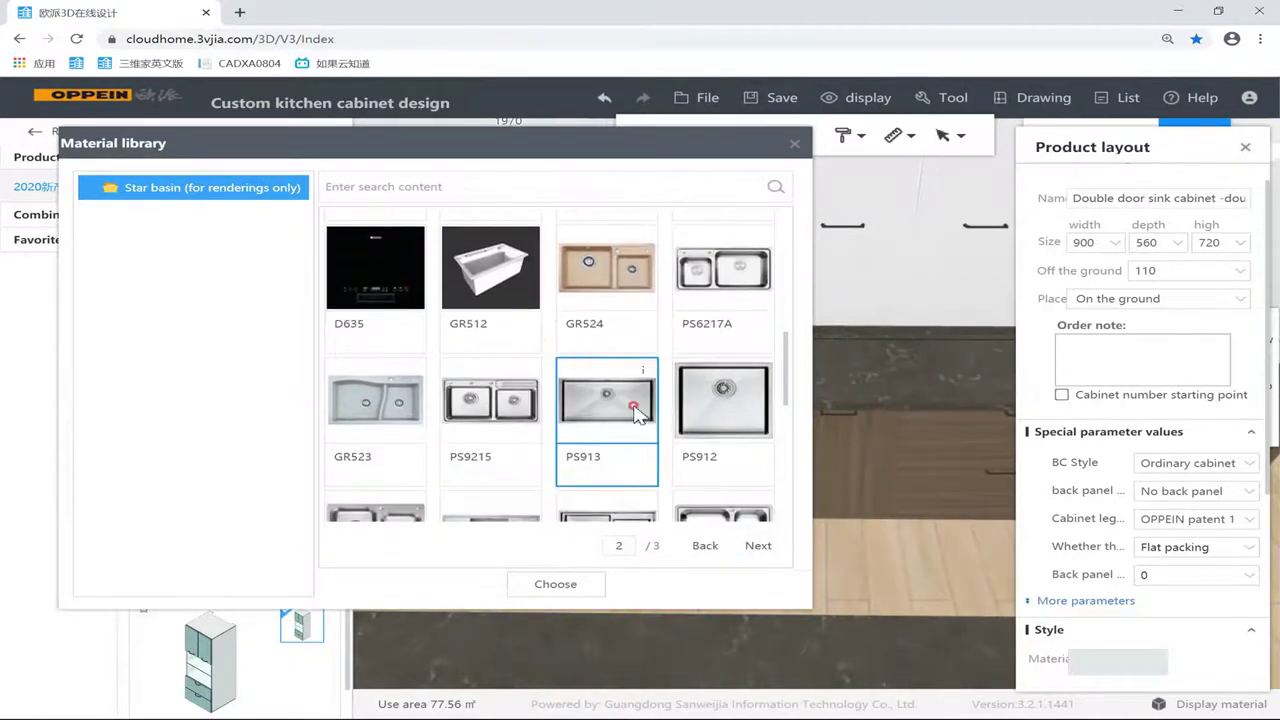
double_click(641, 418)
click(633, 417)
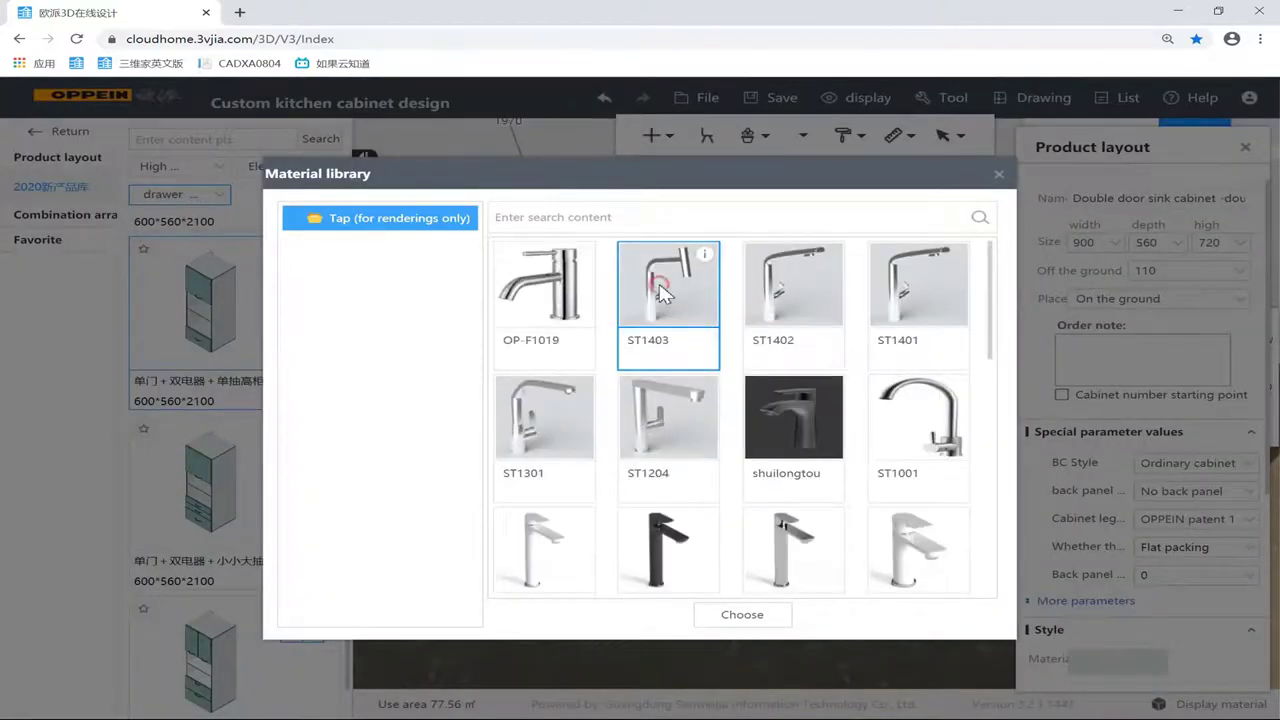
double_click(660, 292)
click(733, 327)
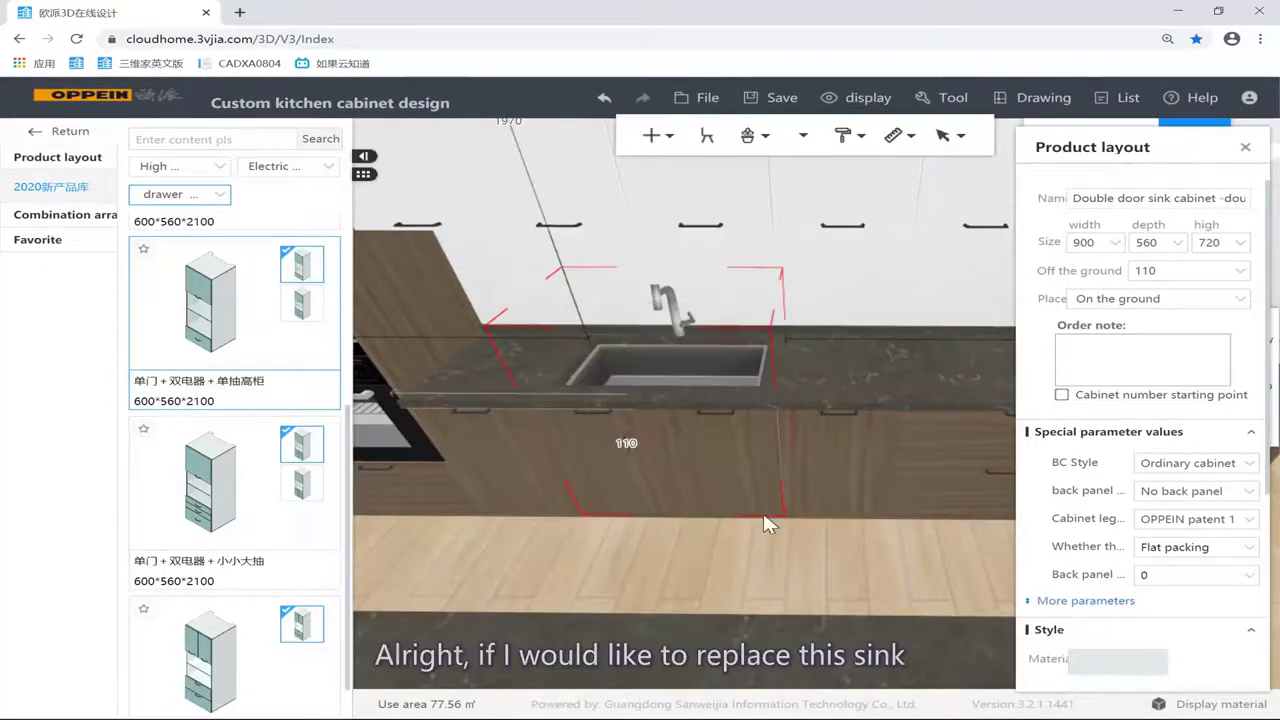
Step: Browse the replacement models for the installed sink in panel selection mode and close the library without choosing one
drag(763, 543, 753, 386)
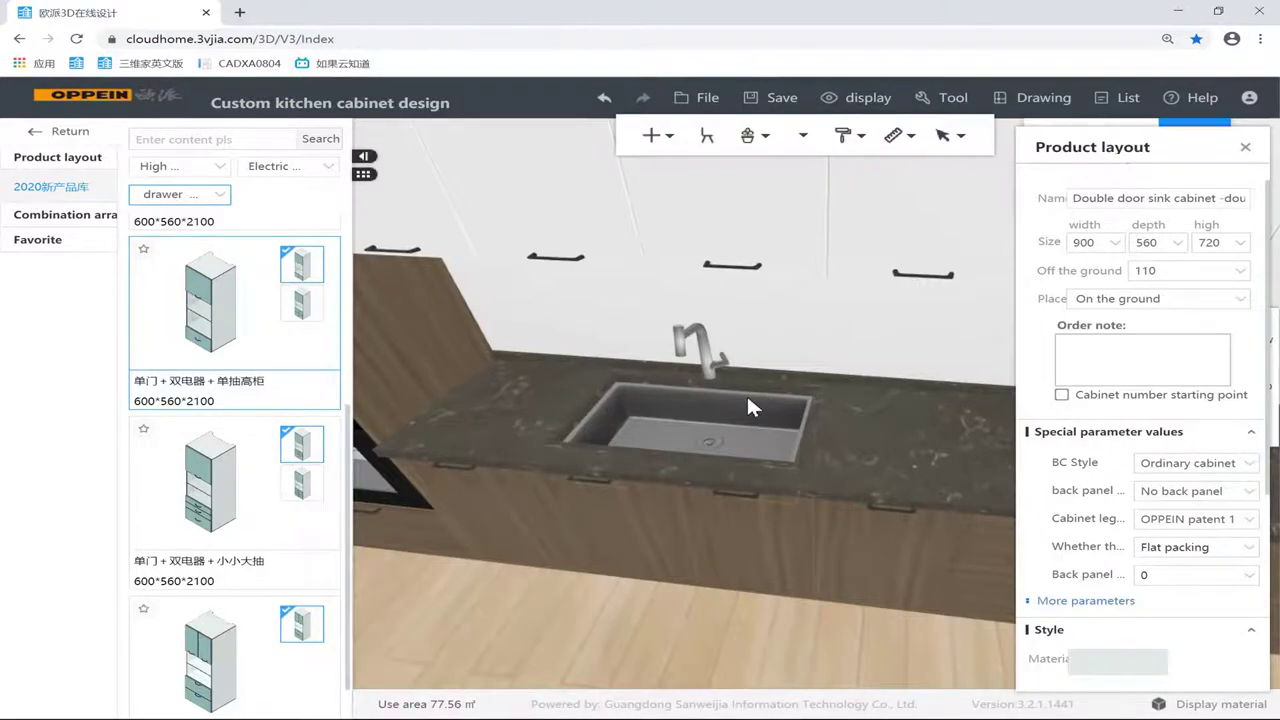
key(b)
click(733, 421)
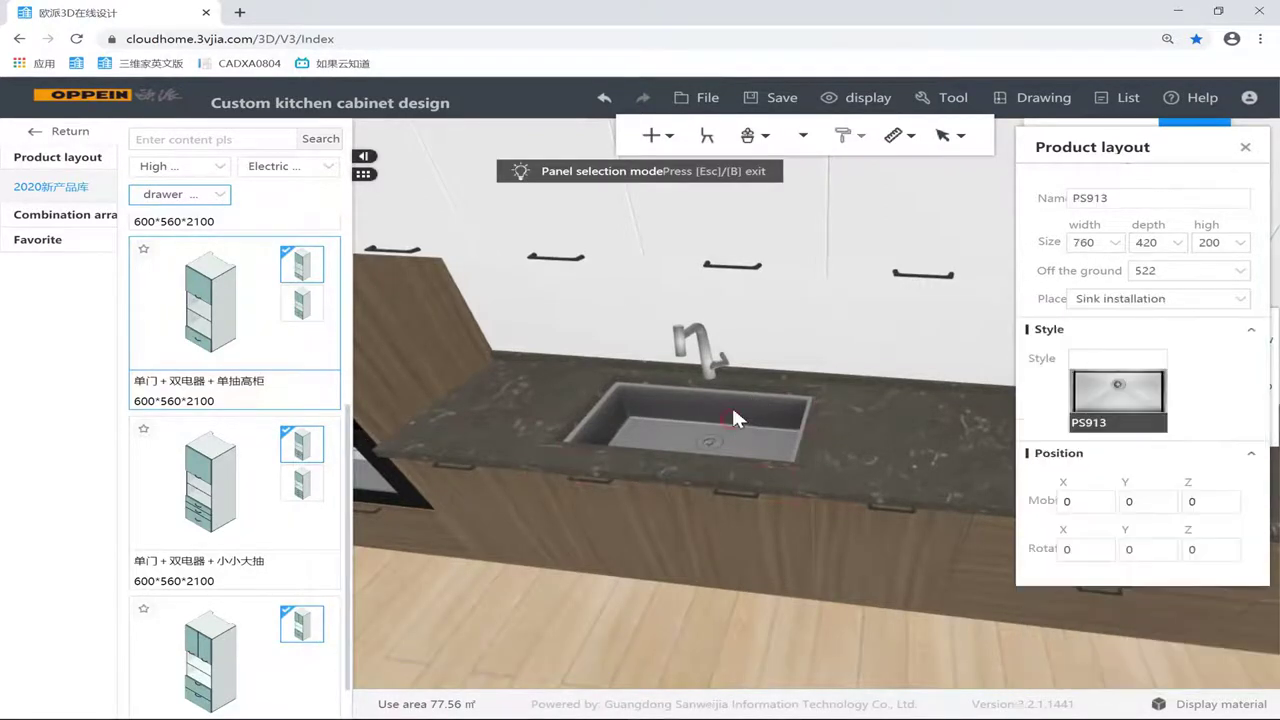
right_click(686, 418)
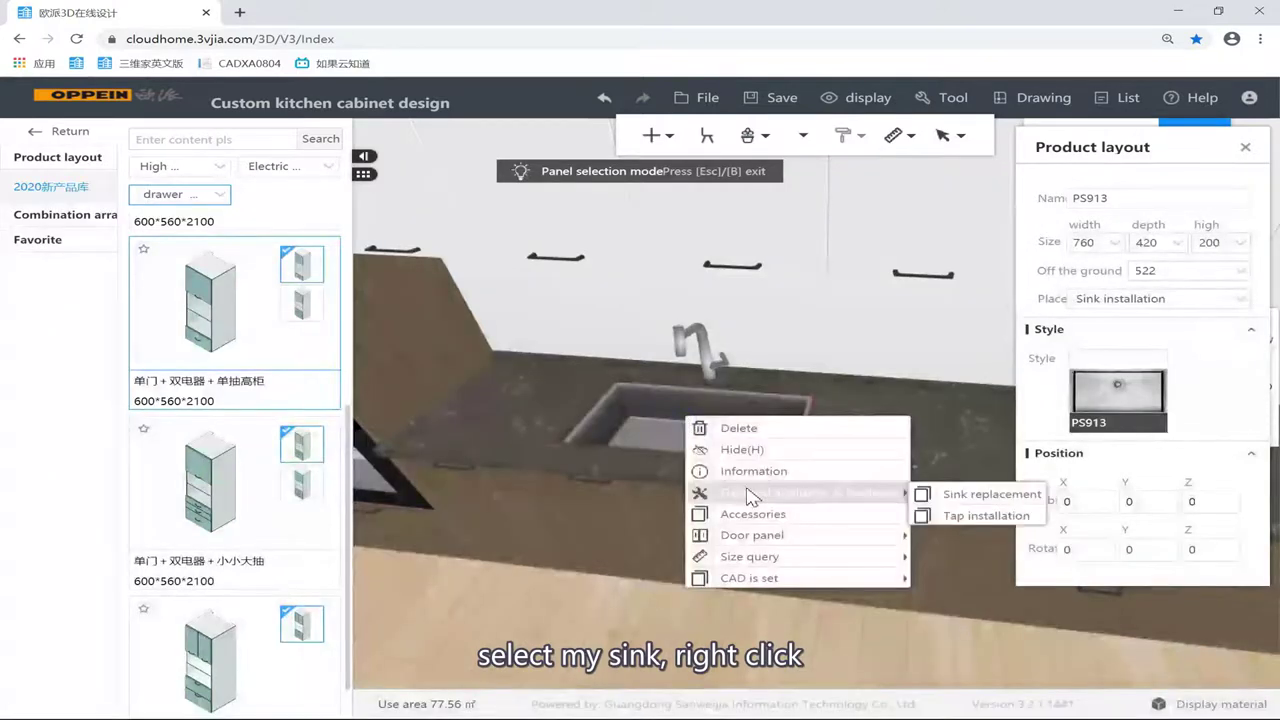
mouse_move(871, 500)
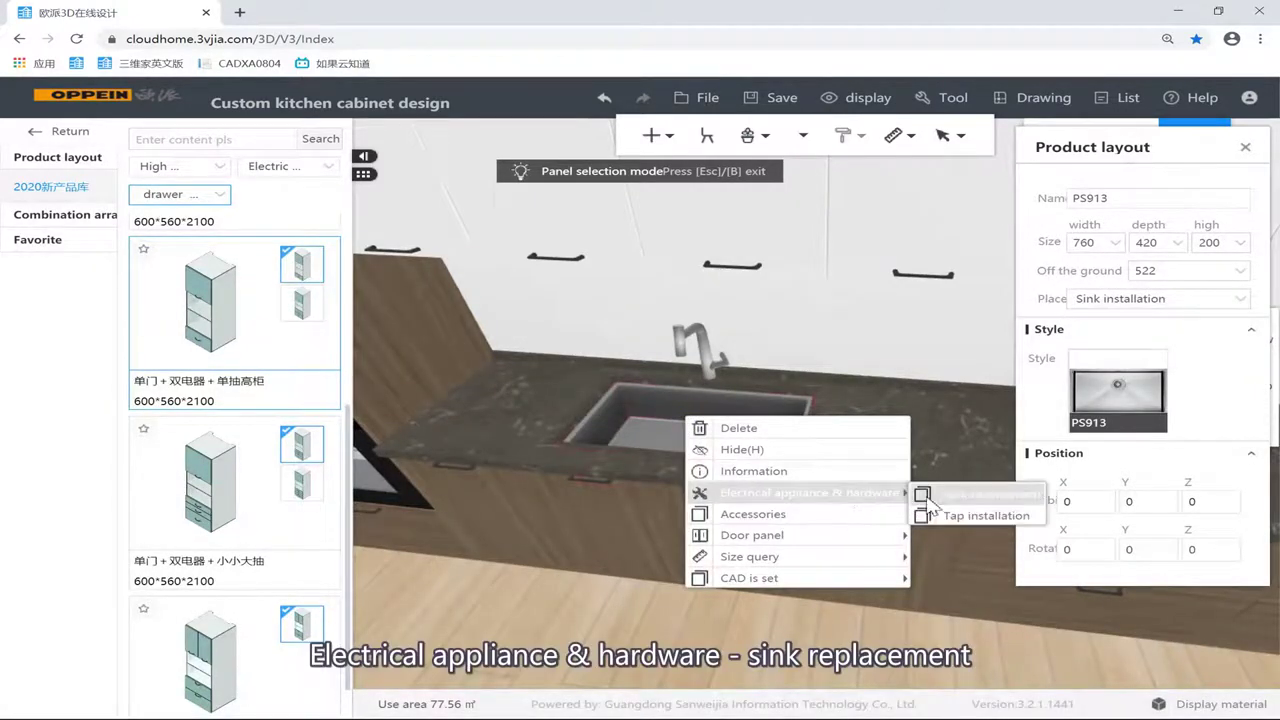
click(975, 494)
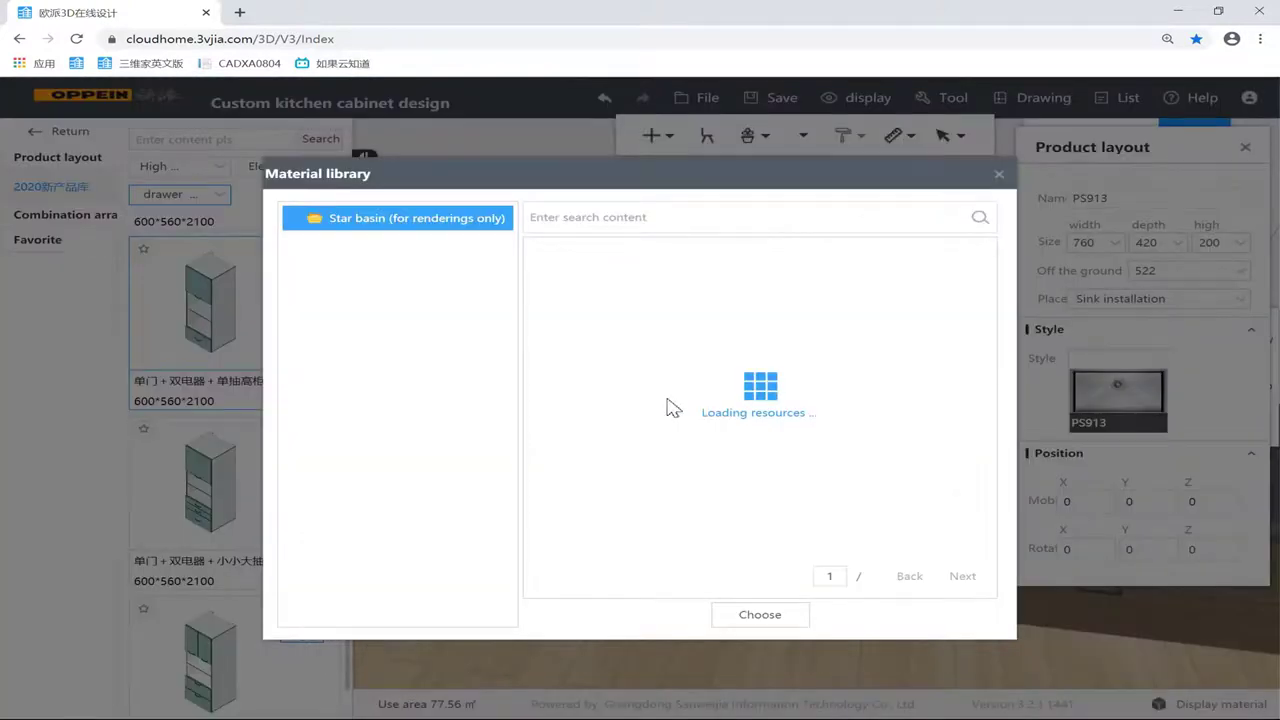
scroll(765, 420, down, 1)
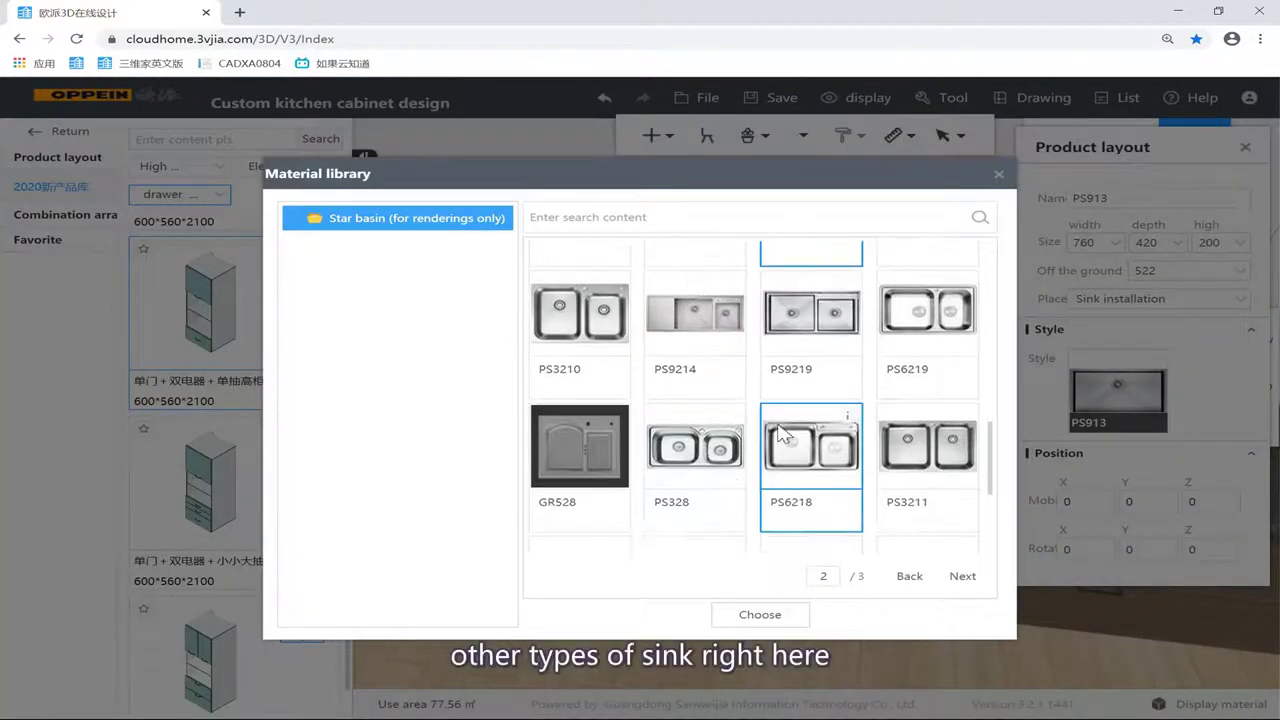
scroll(806, 460, down, 1)
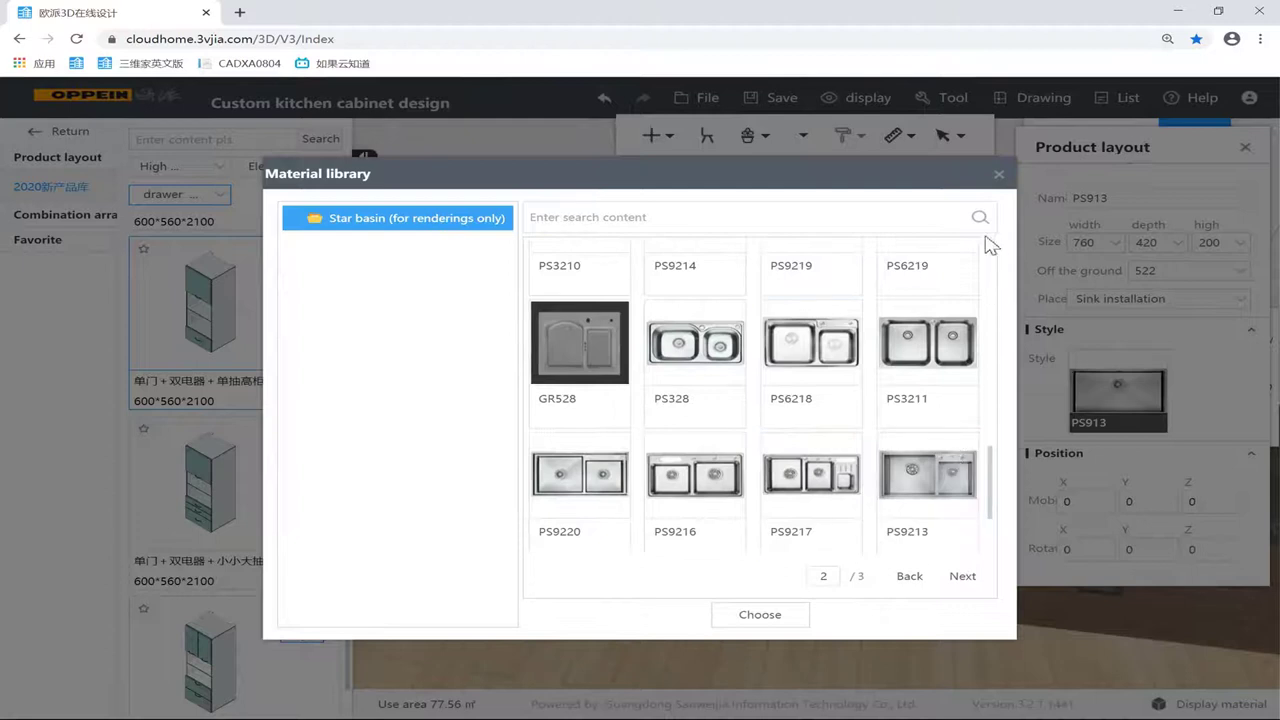
click(999, 177)
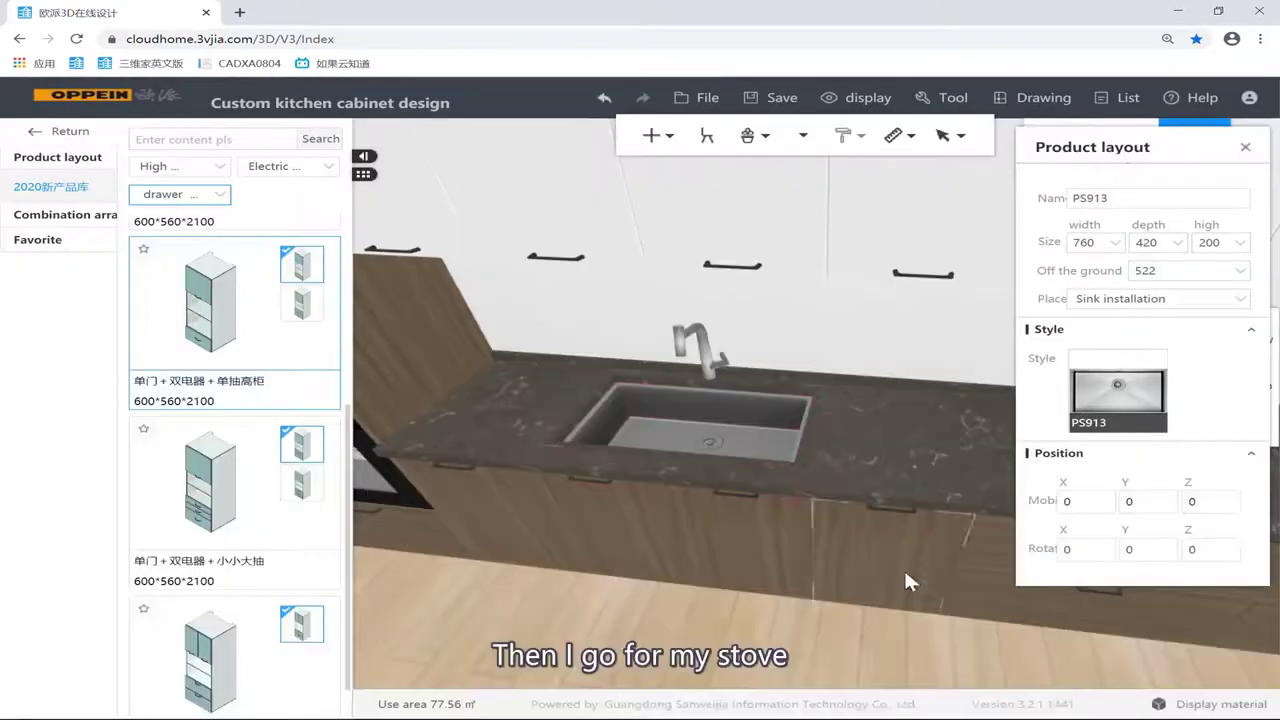
Step: Install stove Q626C-12T on the whole 900 mm two-basket pull-out base cabinet
drag(905, 570, 853, 580)
click(852, 580)
click(842, 456)
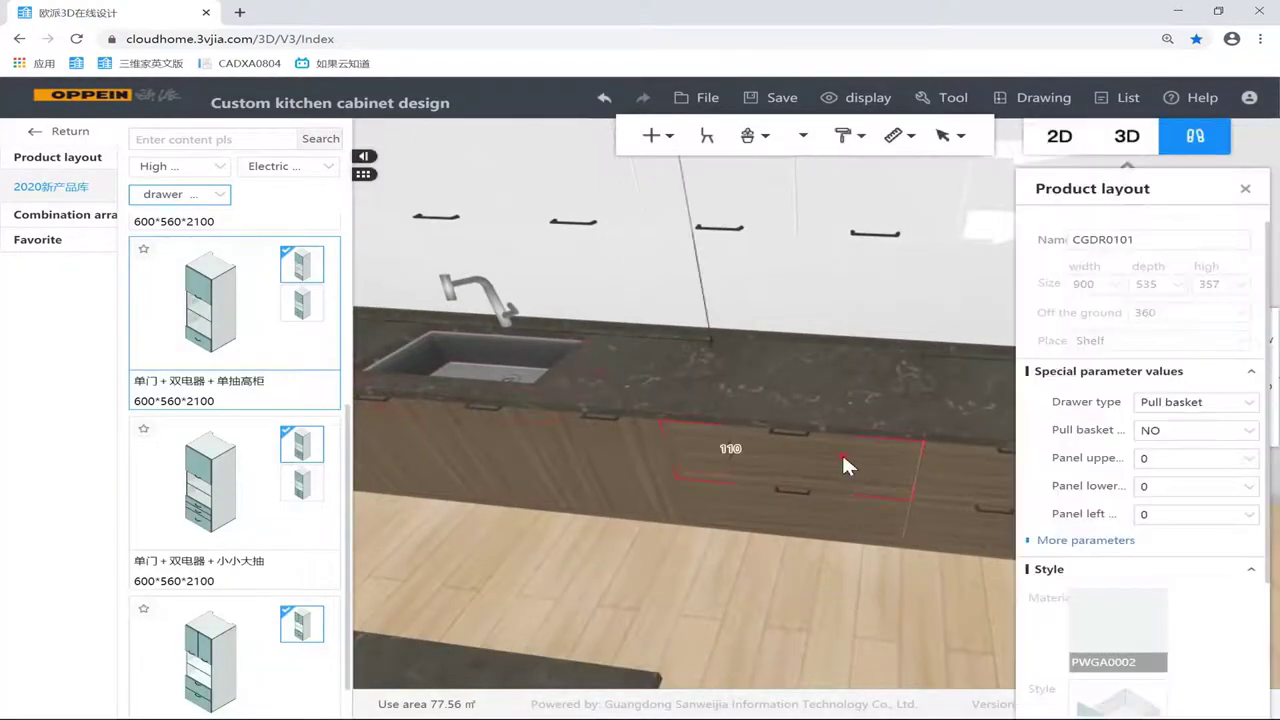
click(842, 456)
click(846, 445)
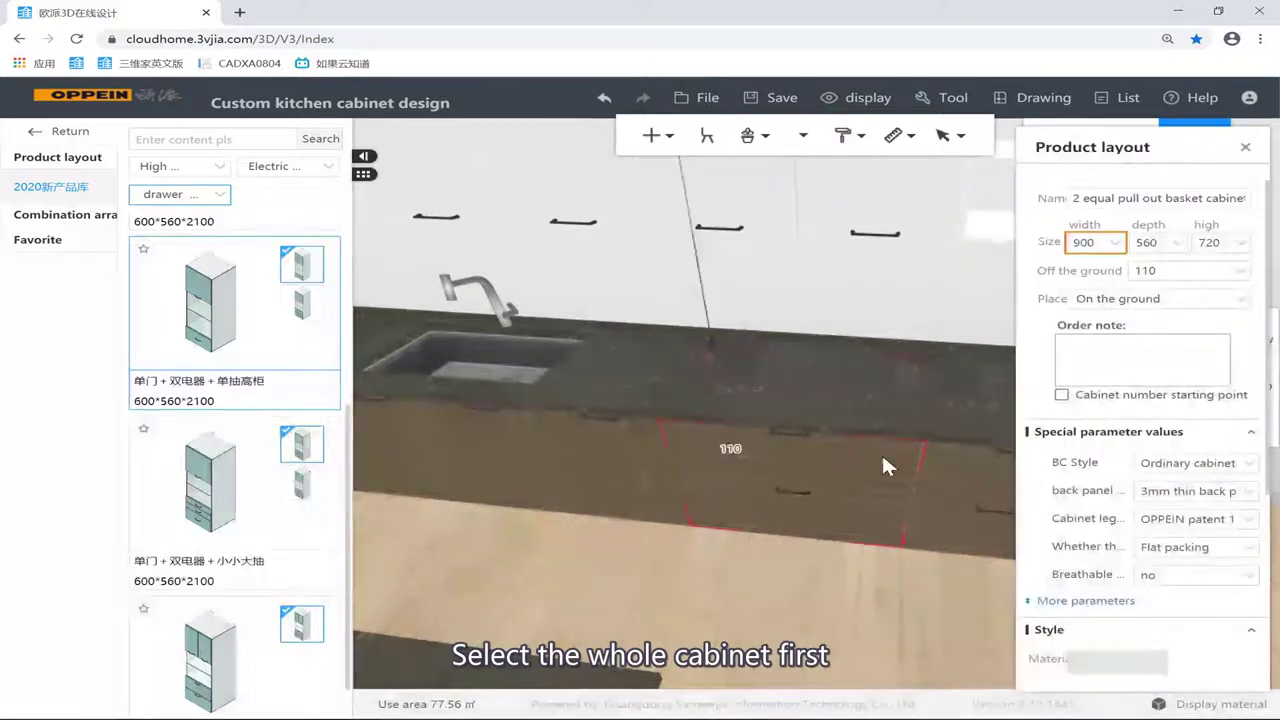
right_click(882, 452)
mouse_move(1010, 468)
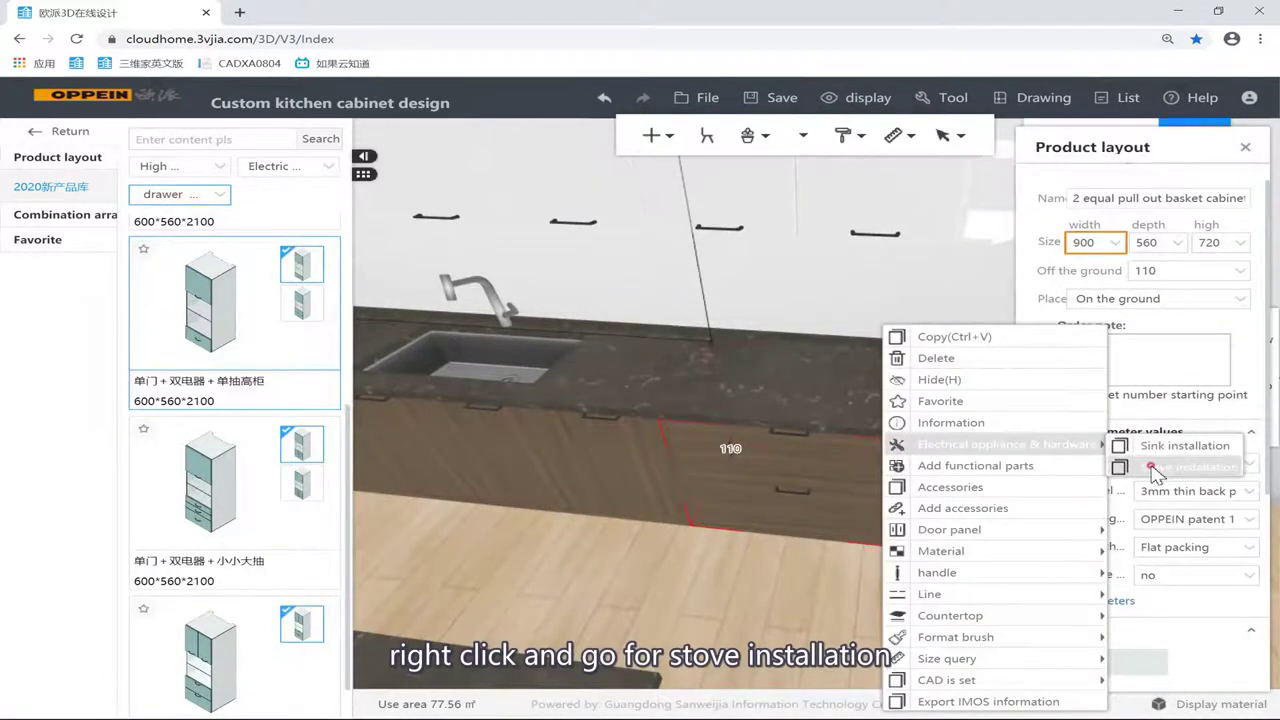
click(1110, 446)
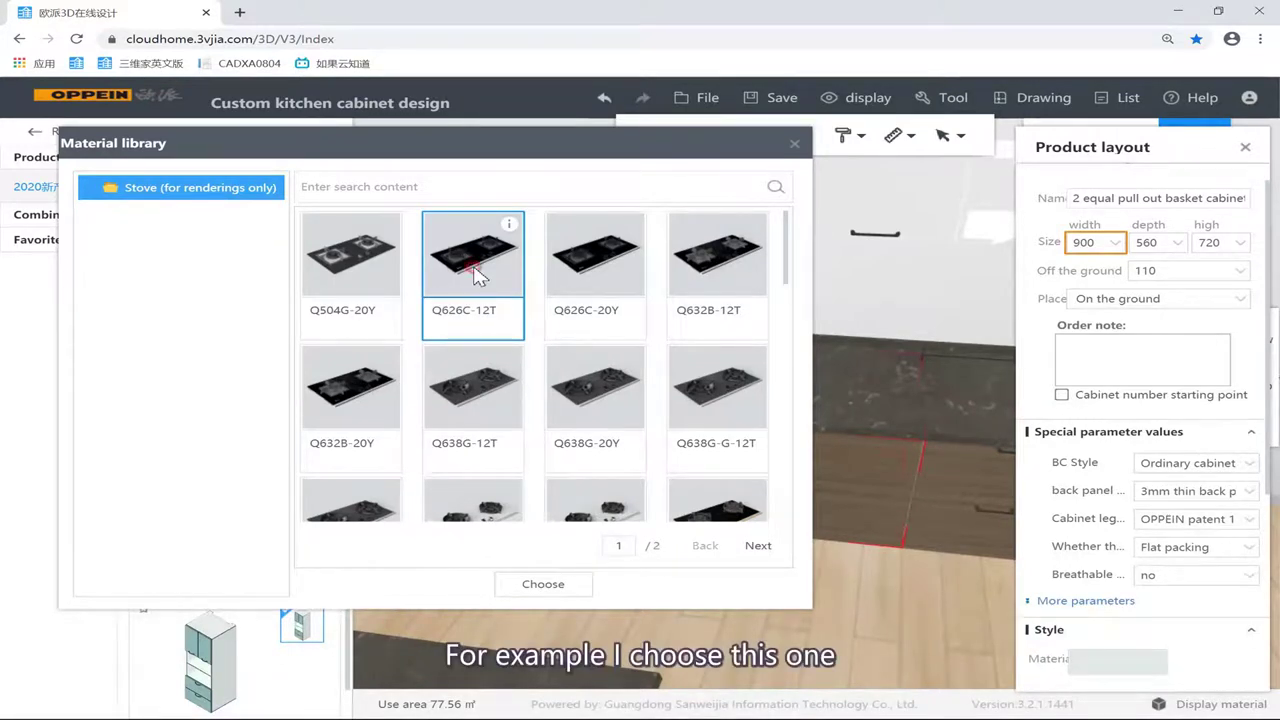
double_click(484, 284)
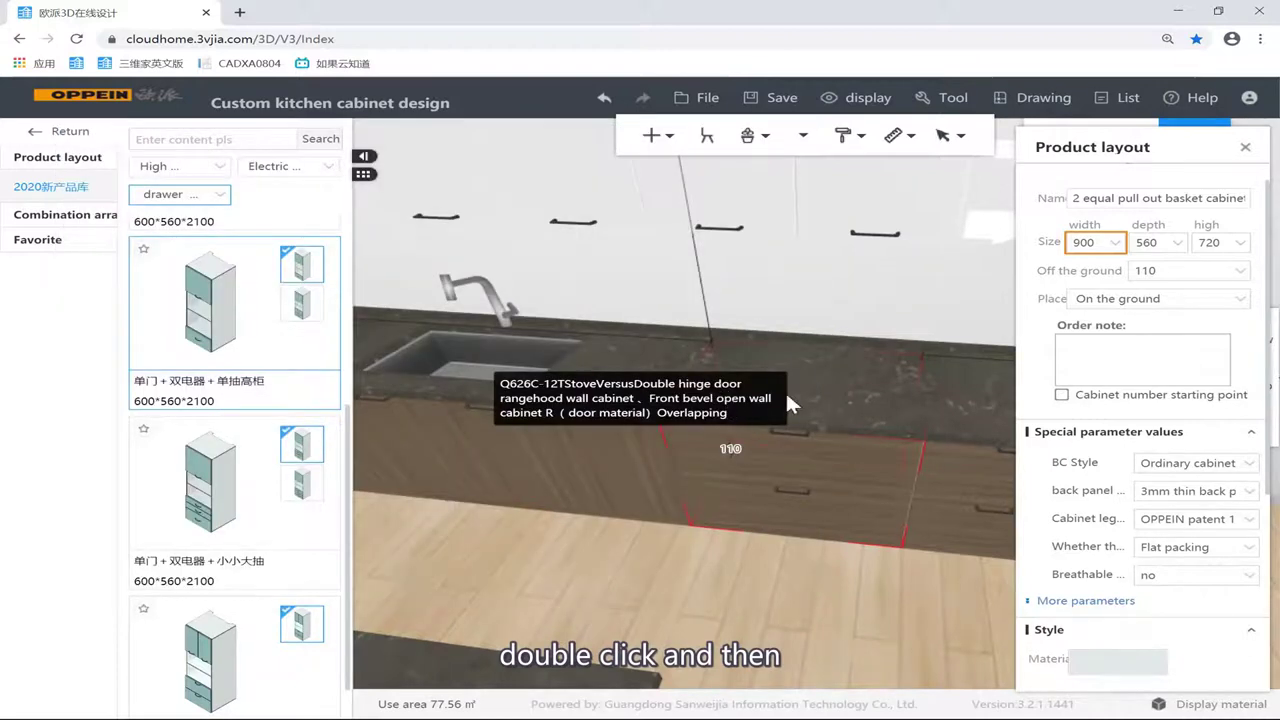
Step: Install range hood CXW-238-E504T above the stove, starting from the stove selected in panel selection mode
drag(814, 567, 762, 408)
click(839, 276)
drag(839, 276, 1025, 292)
scroll(870, 397, down, 5)
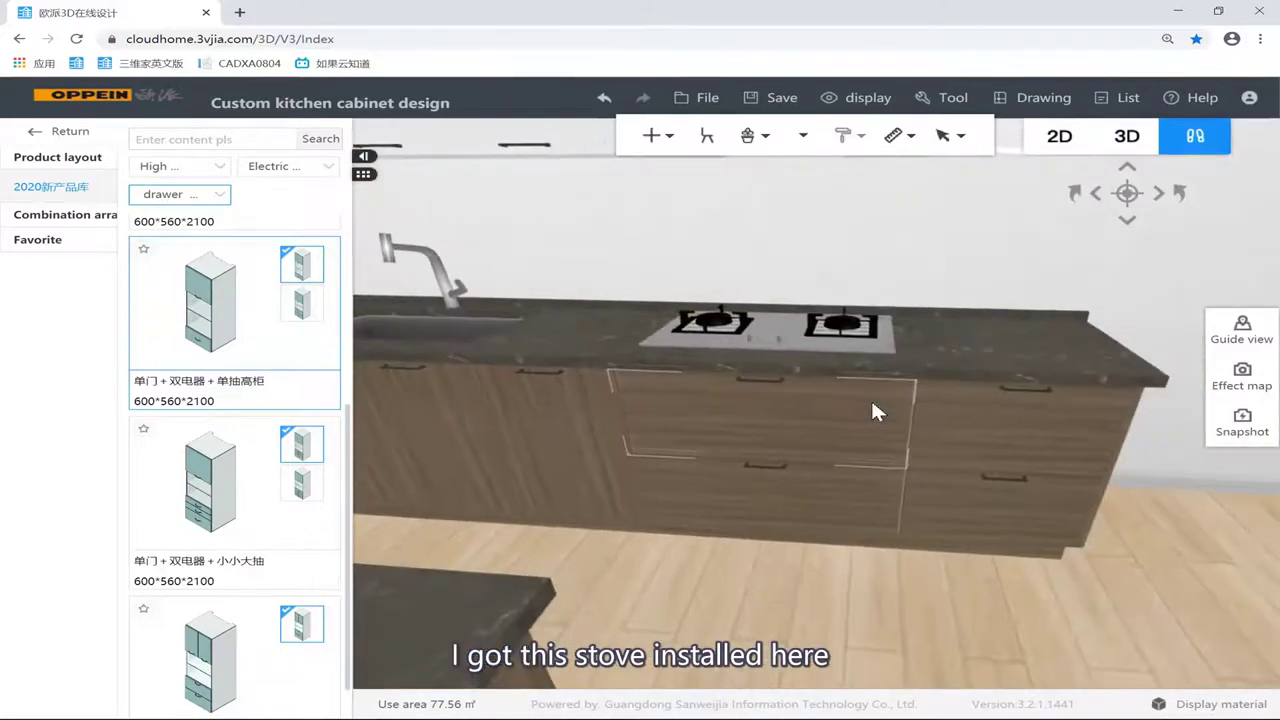
key(b)
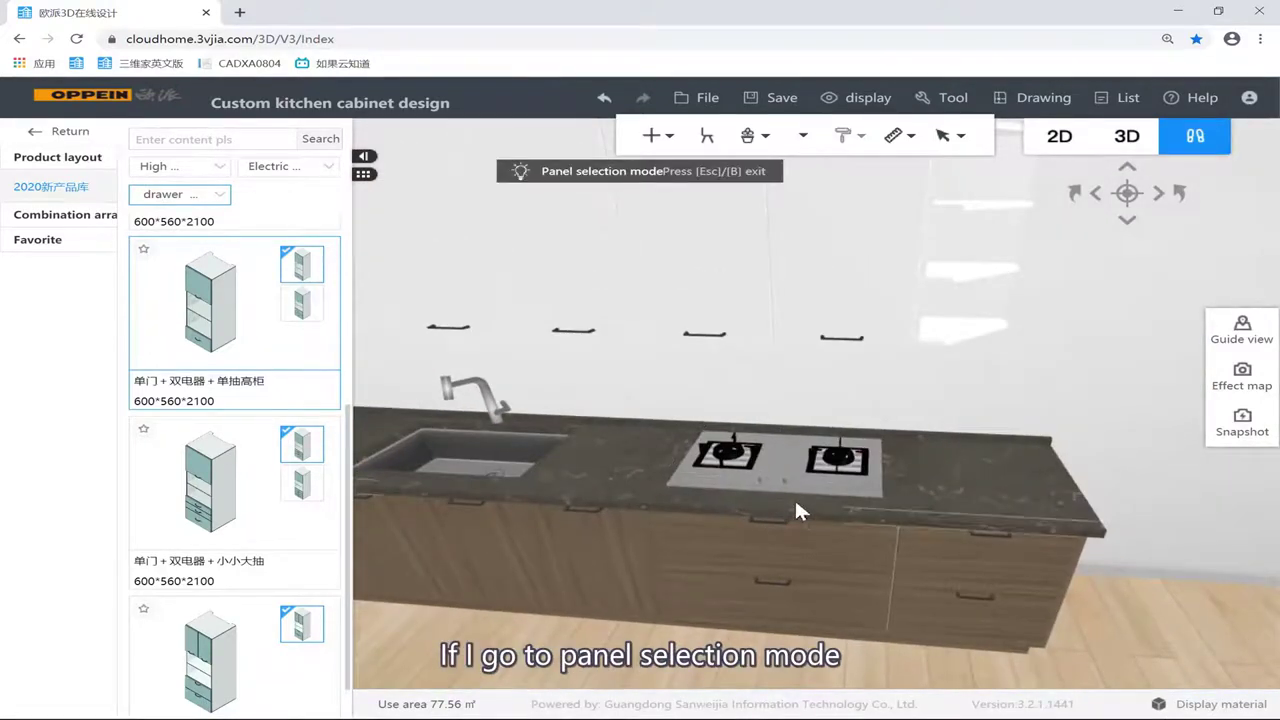
click(782, 446)
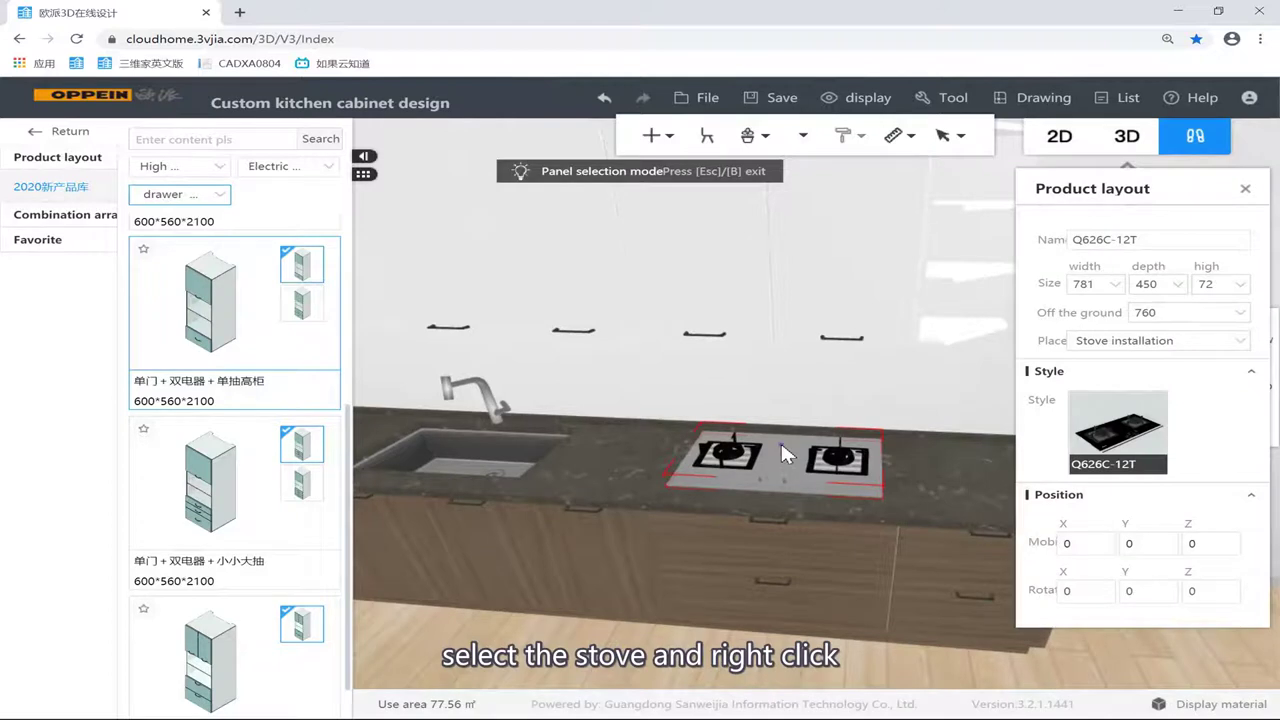
right_click(782, 446)
click(888, 524)
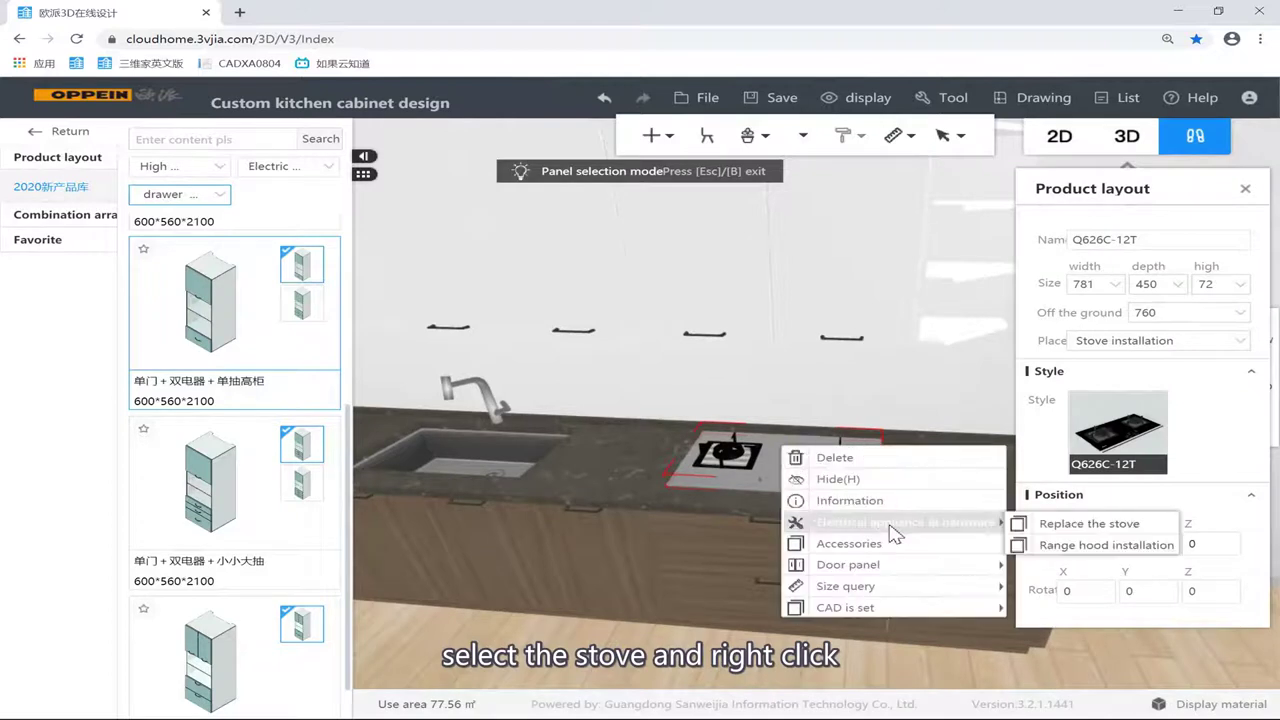
click(1061, 548)
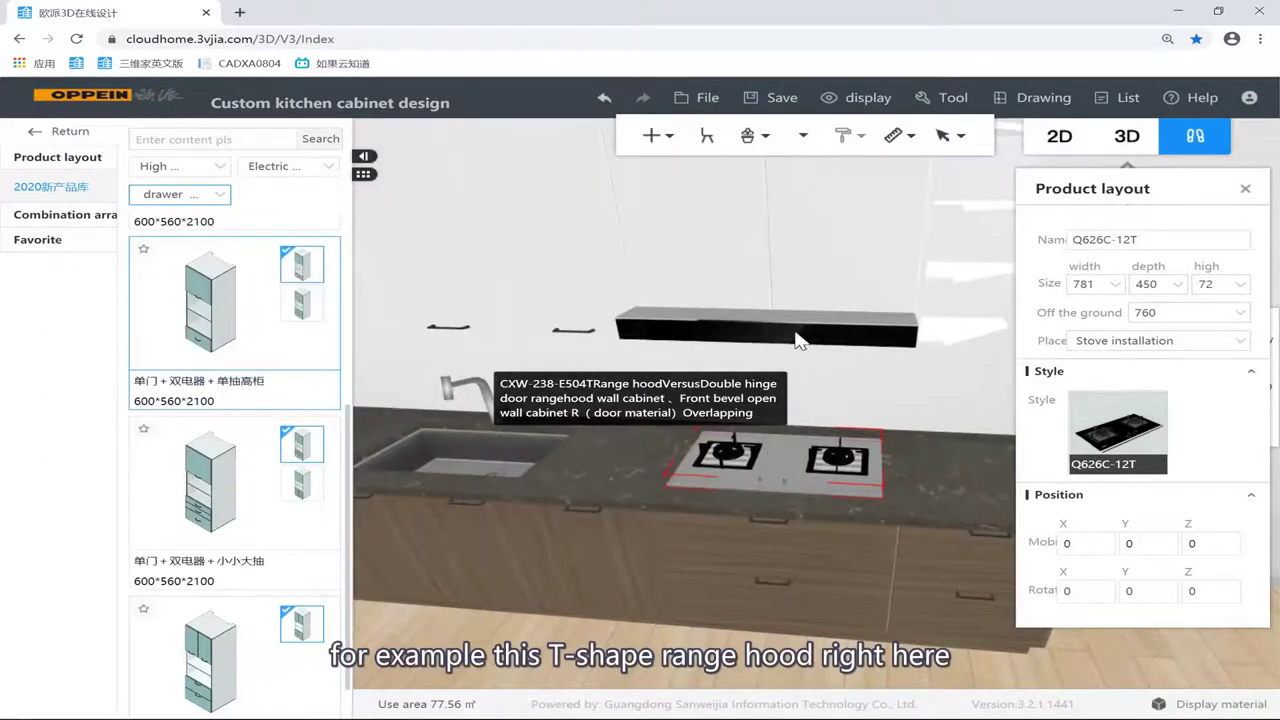
Step: Lower the range hood by setting its Z position offset to -120 mm in panel selection mode
scroll(840, 397, up, 4)
right_drag(874, 443, 862, 386)
scroll(894, 368, down, 4)
scroll(613, 382, up, 3)
right_drag(613, 382, 664, 333)
right_drag(593, 363, 881, 346)
scroll(804, 357, down, 3)
scroll(840, 342, down, 3)
key(b)
click(774, 330)
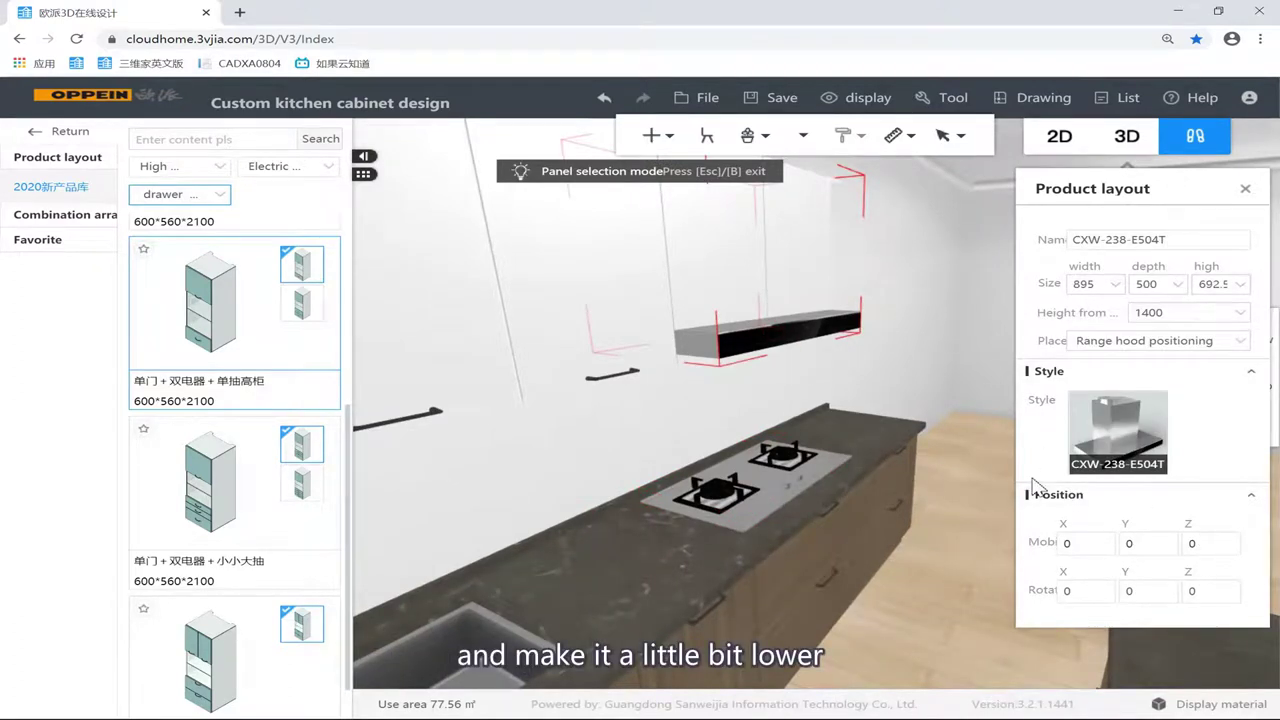
click(1227, 542)
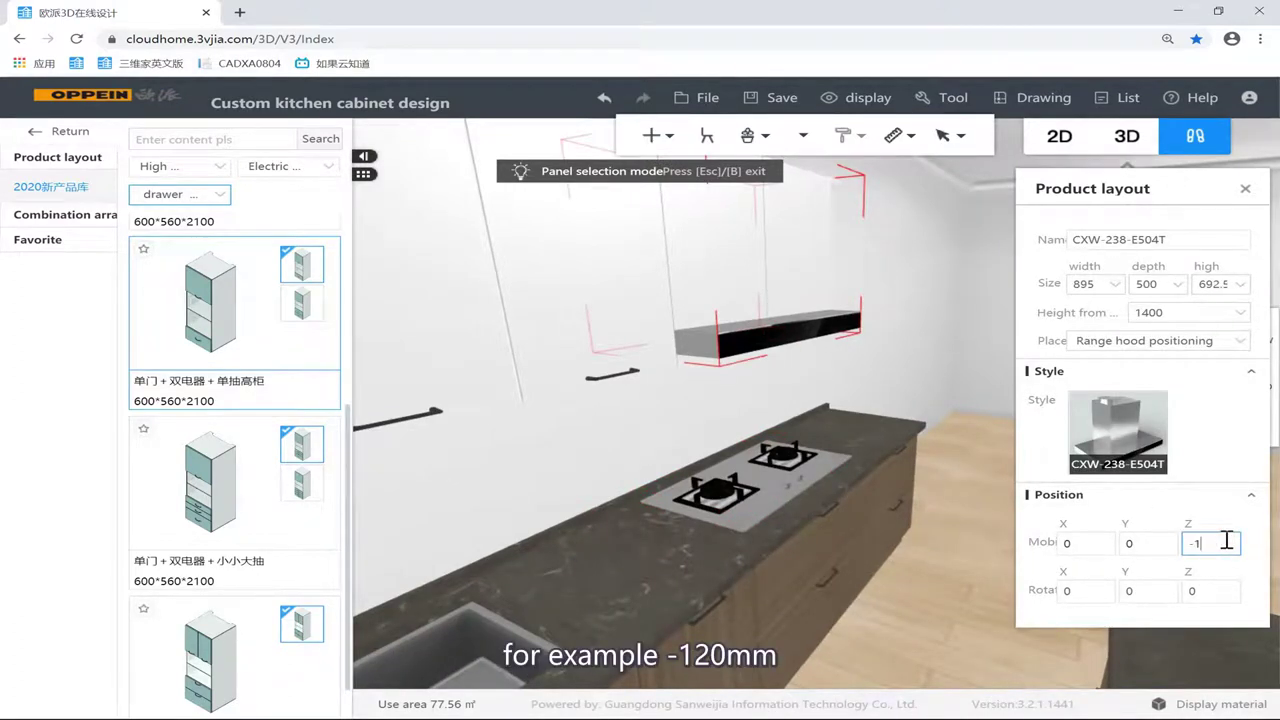
text(-120)
key(Return)
Step: Examine the lowered range hood and the whole kitchen layout from several angles and distances
drag(937, 334, 692, 344)
drag(810, 317, 778, 354)
drag(897, 357, 845, 387)
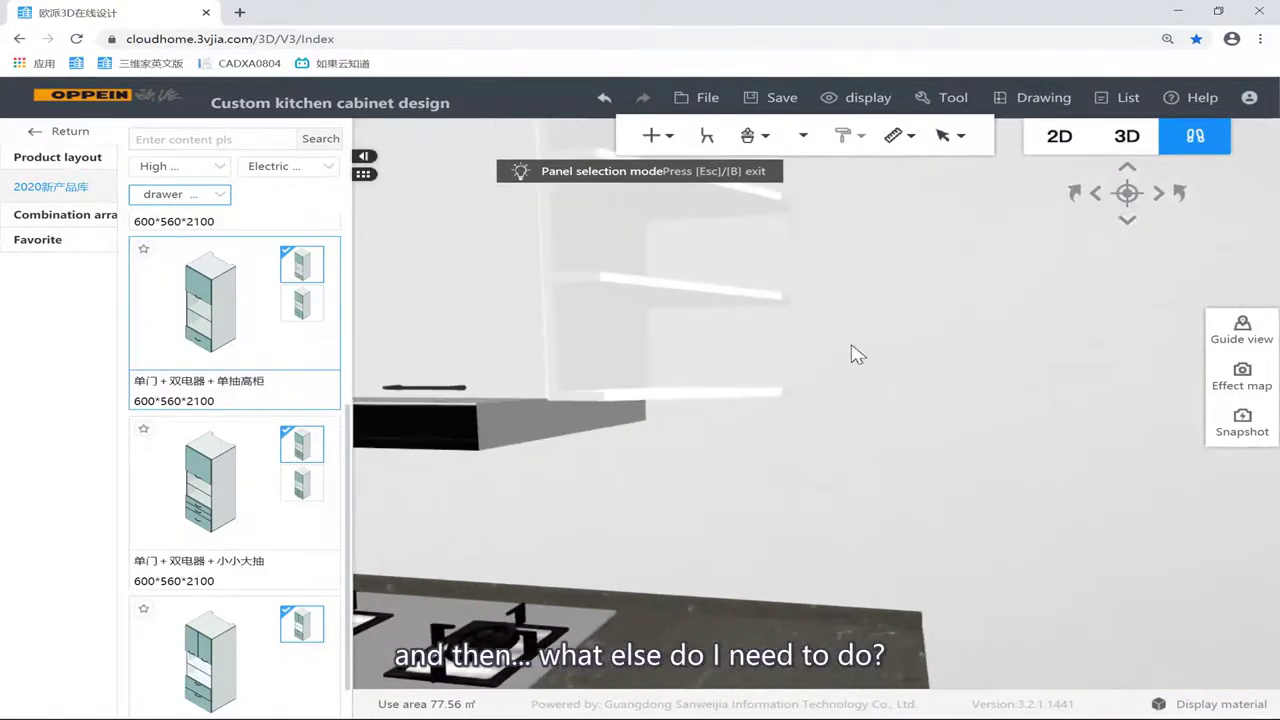
scroll(857, 354, down, 6)
drag(873, 396, 938, 516)
scroll(954, 605, down, 2)
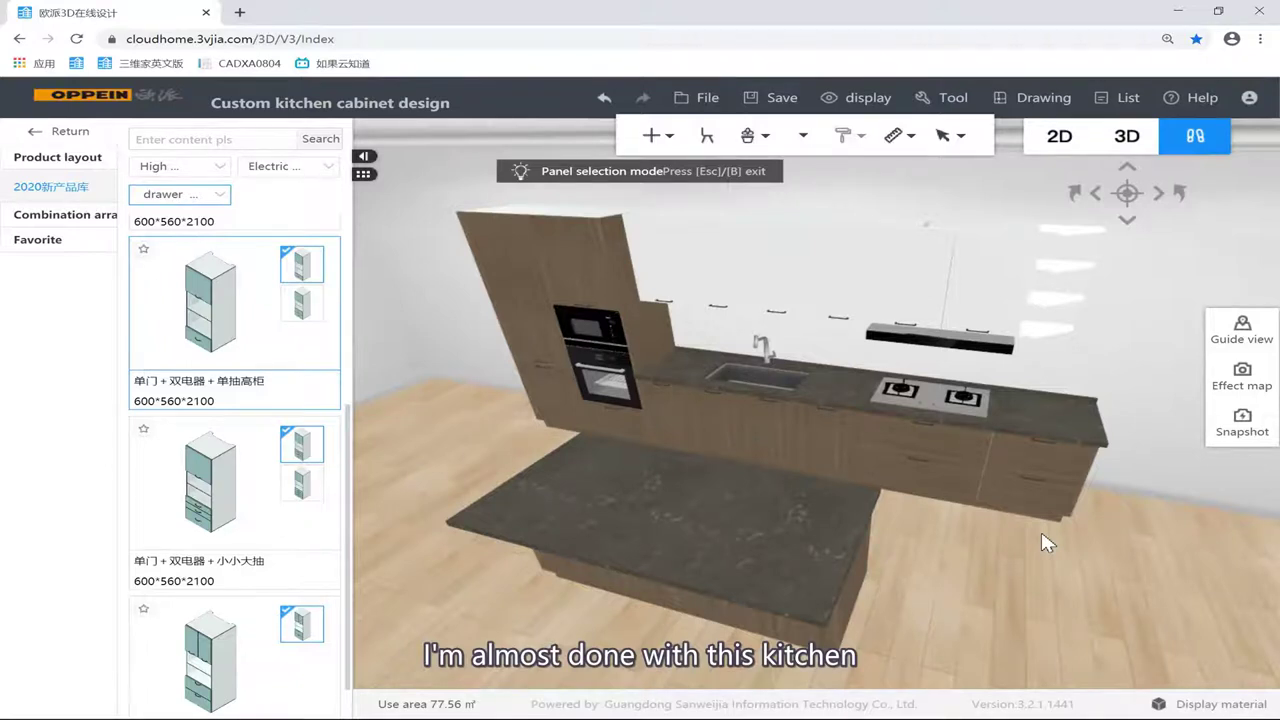
scroll(969, 528, up, 3)
scroll(939, 529, up, 3)
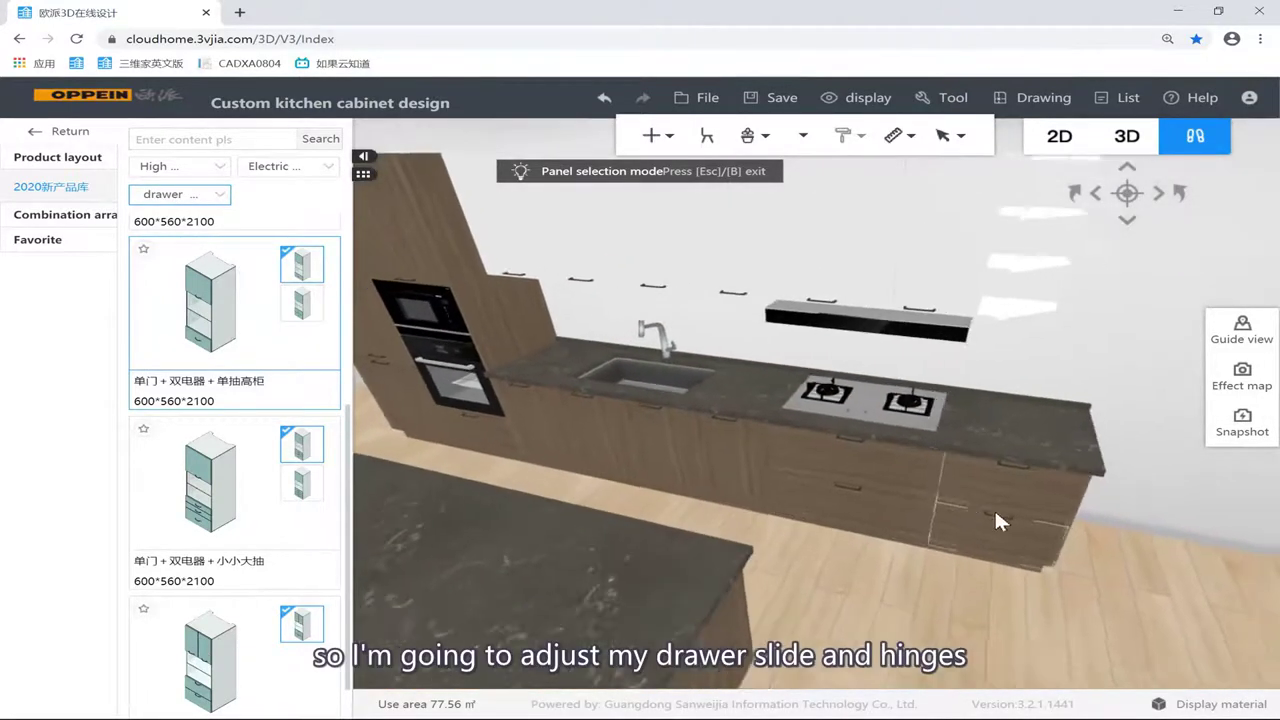
scroll(914, 508, down, 2)
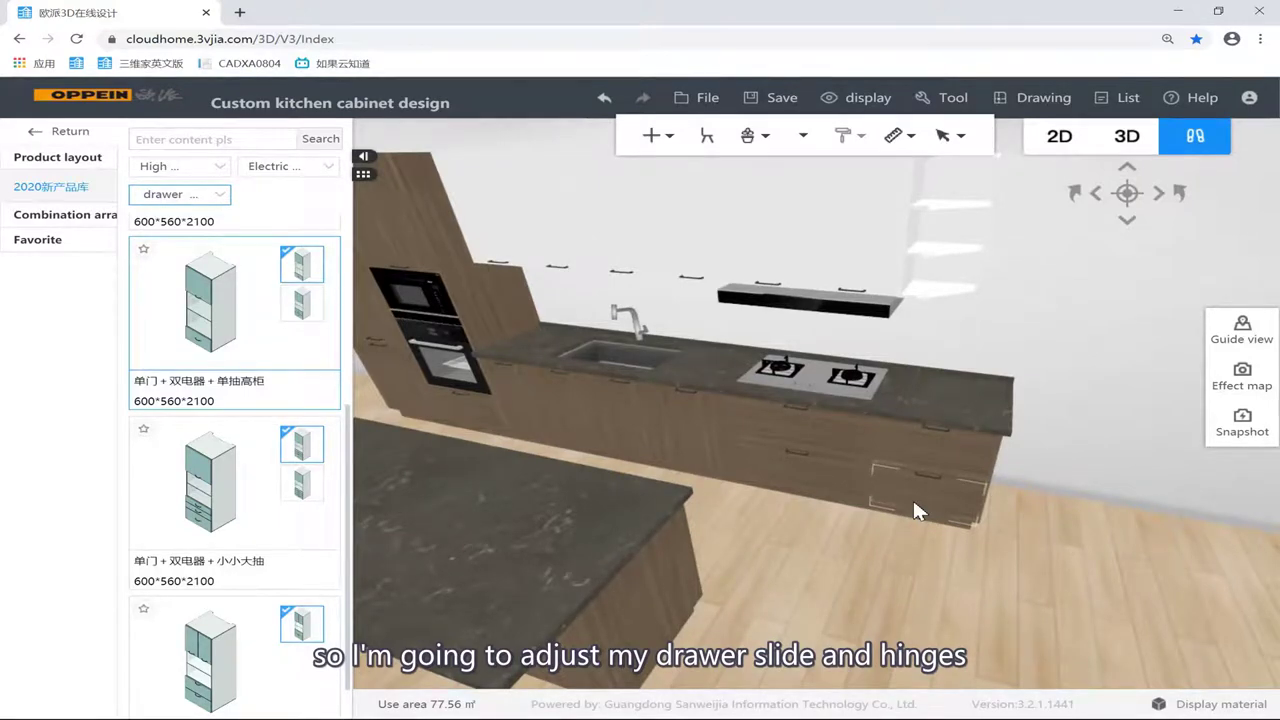
scroll(916, 503, up, 1)
scroll(970, 333, down, 4)
scroll(975, 340, up, 6)
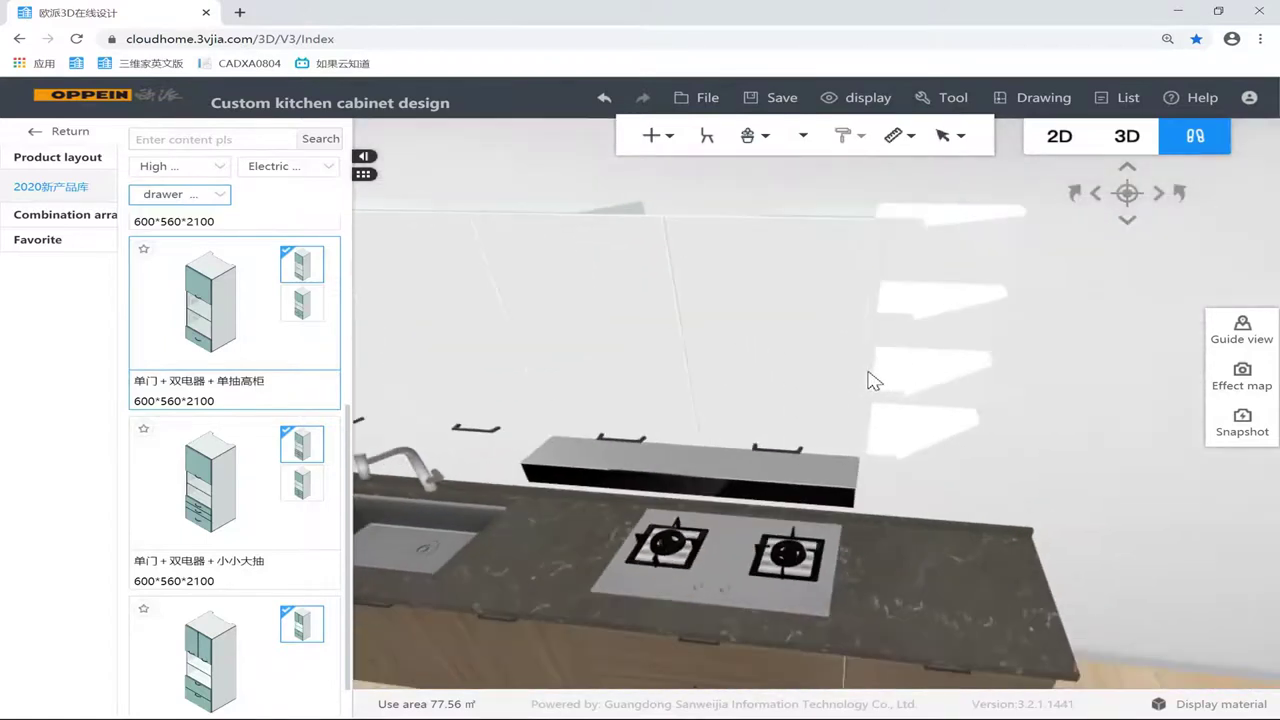
scroll(868, 380, down, 4)
Step: Set the wall cabinet type of the double door wall cabinet beside the tall oven unit to K05 cabinet
drag(854, 334, 706, 351)
click(812, 295)
drag(630, 338, 780, 320)
right_drag(732, 315, 658, 351)
click(660, 358)
drag(660, 358, 718, 310)
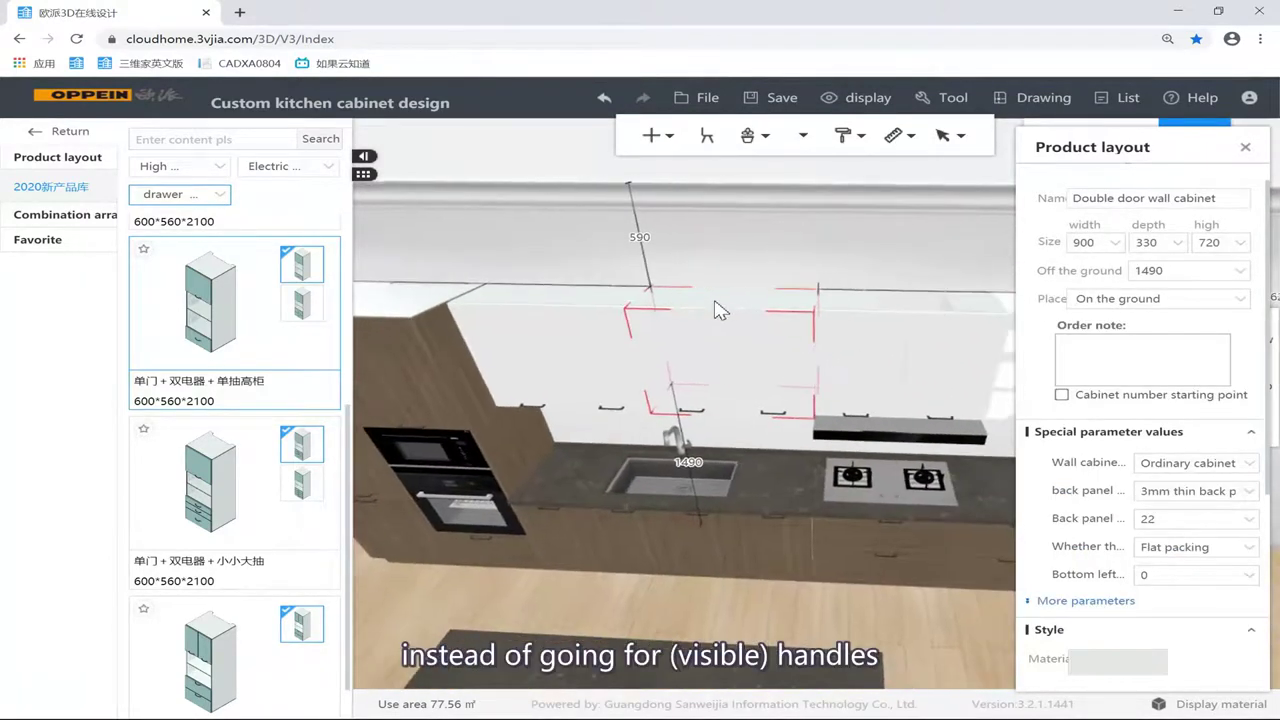
click(803, 135)
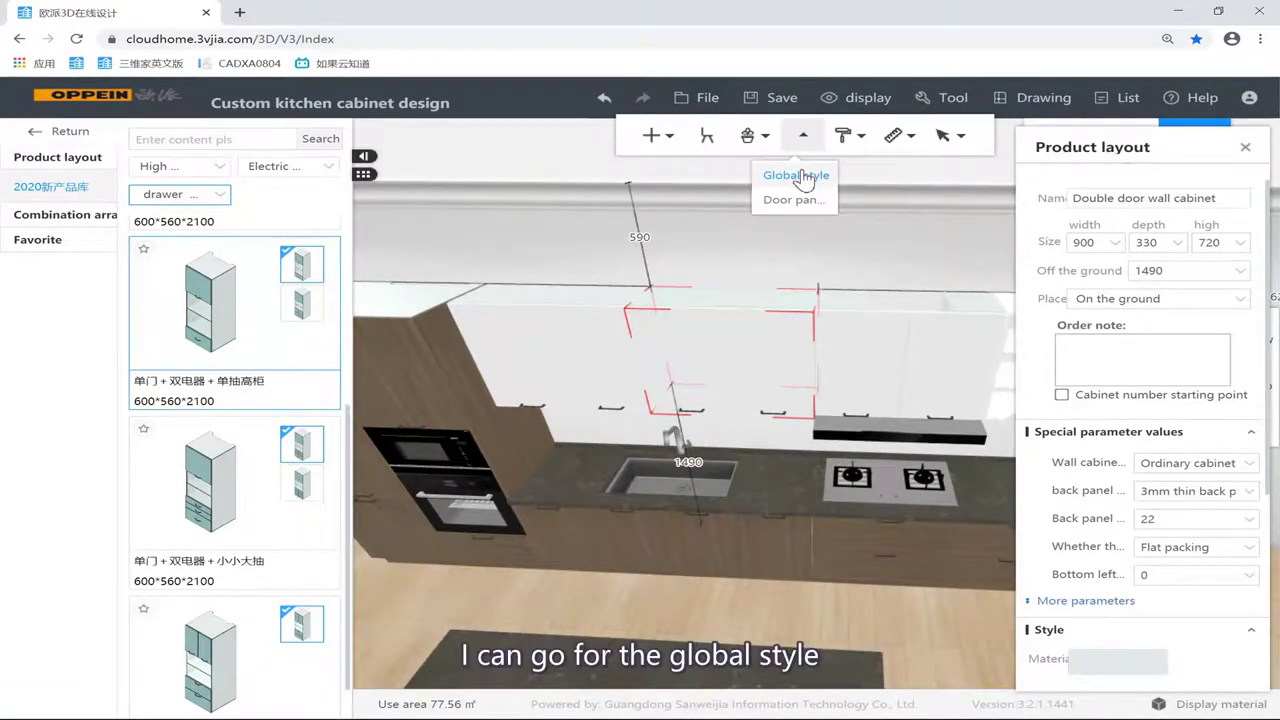
click(802, 175)
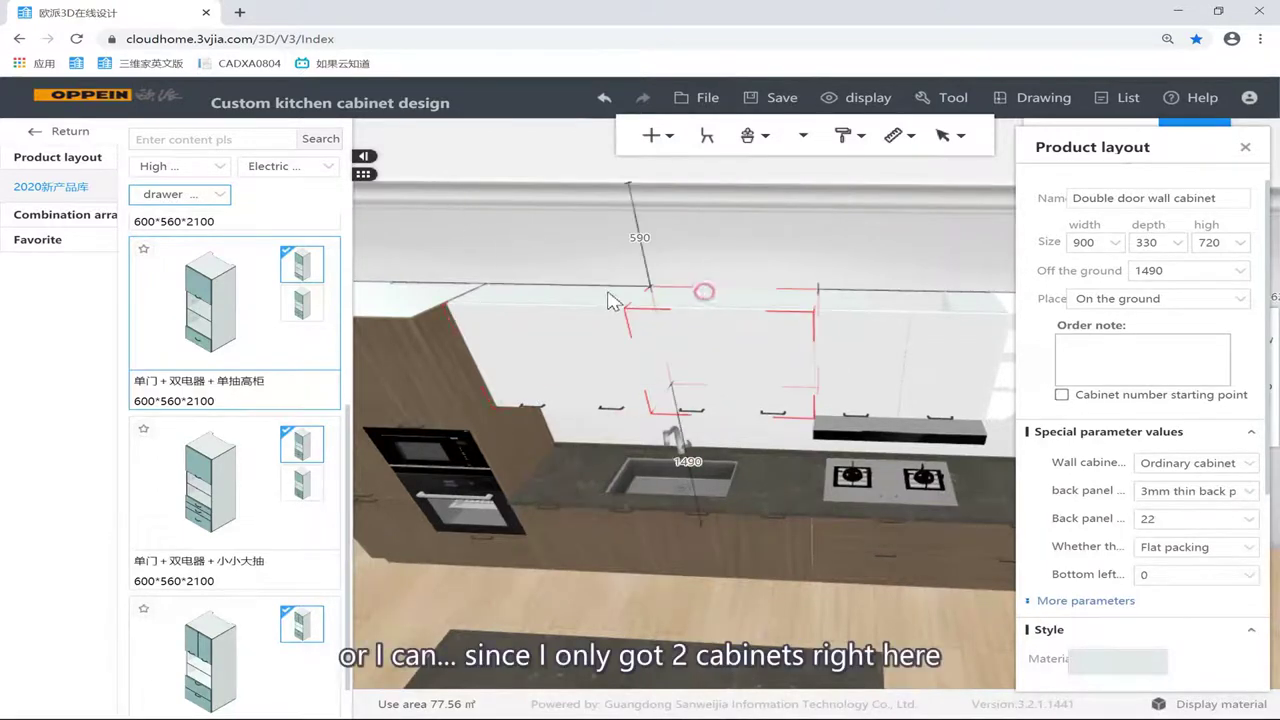
click(1195, 463)
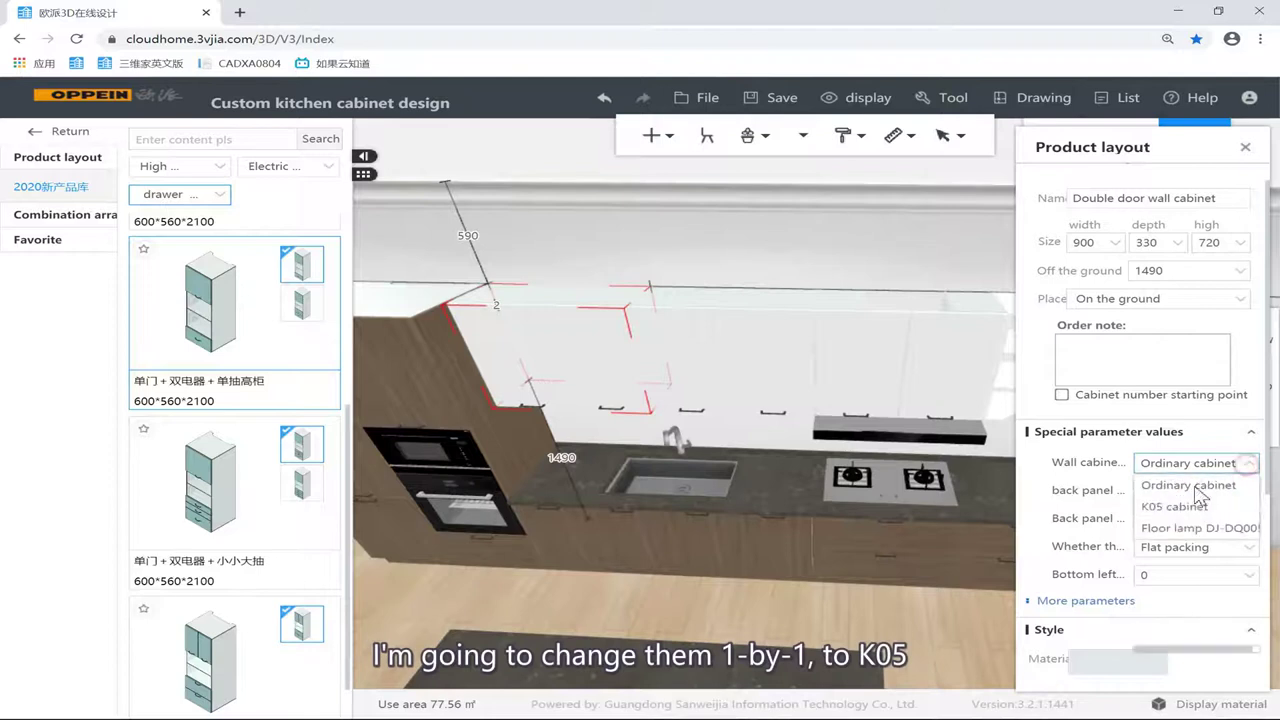
click(1175, 495)
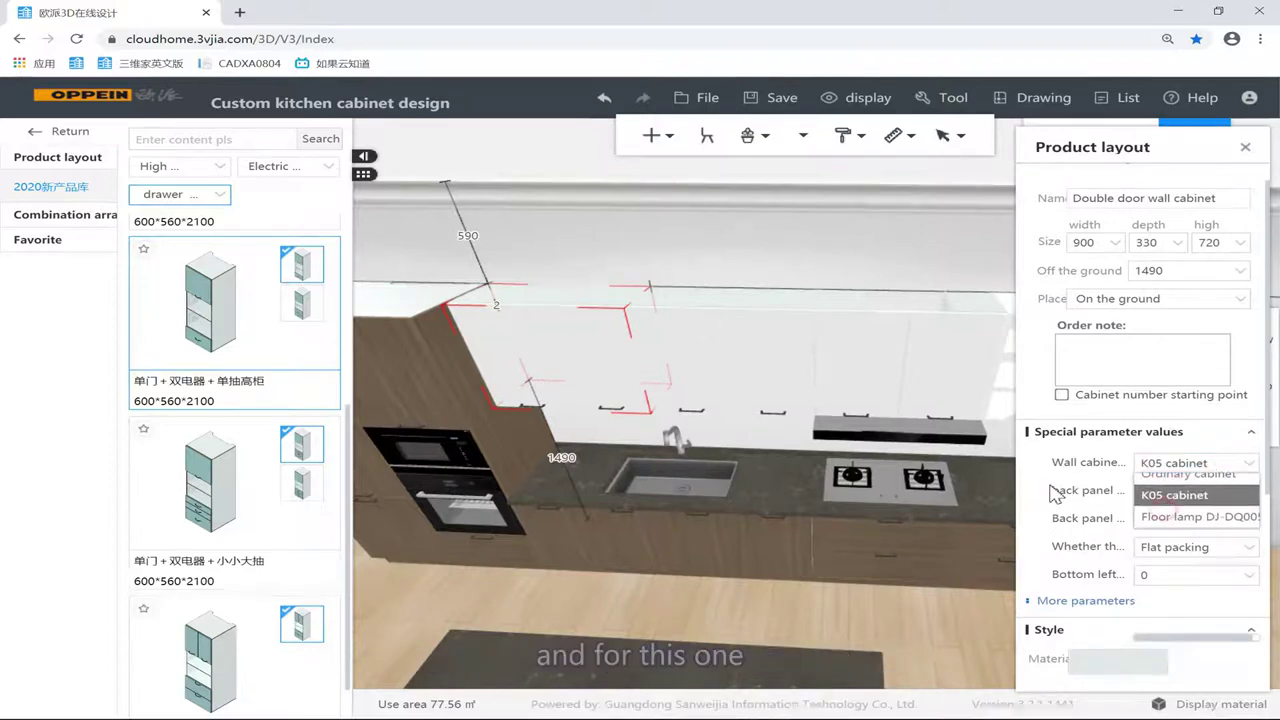
Step: Set the wall cabinet type of the middle double door wall cabinet to K05 cabinet
click(739, 307)
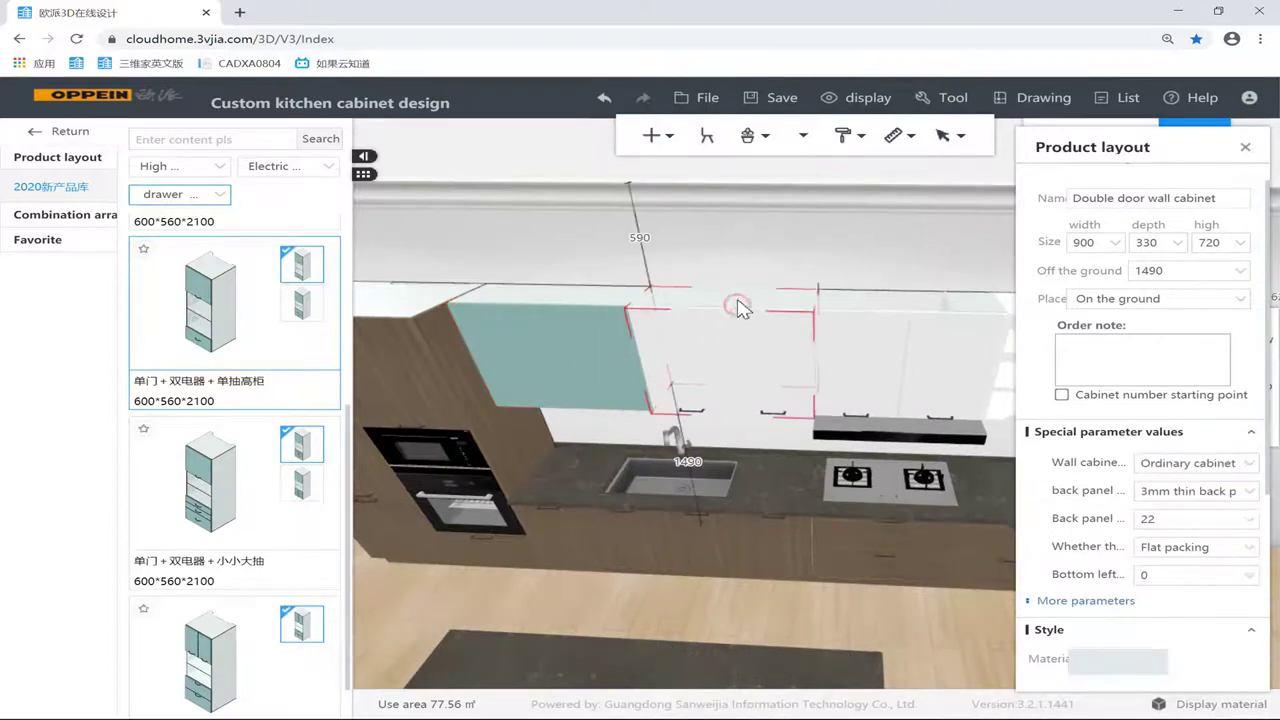
click(1245, 466)
click(1140, 492)
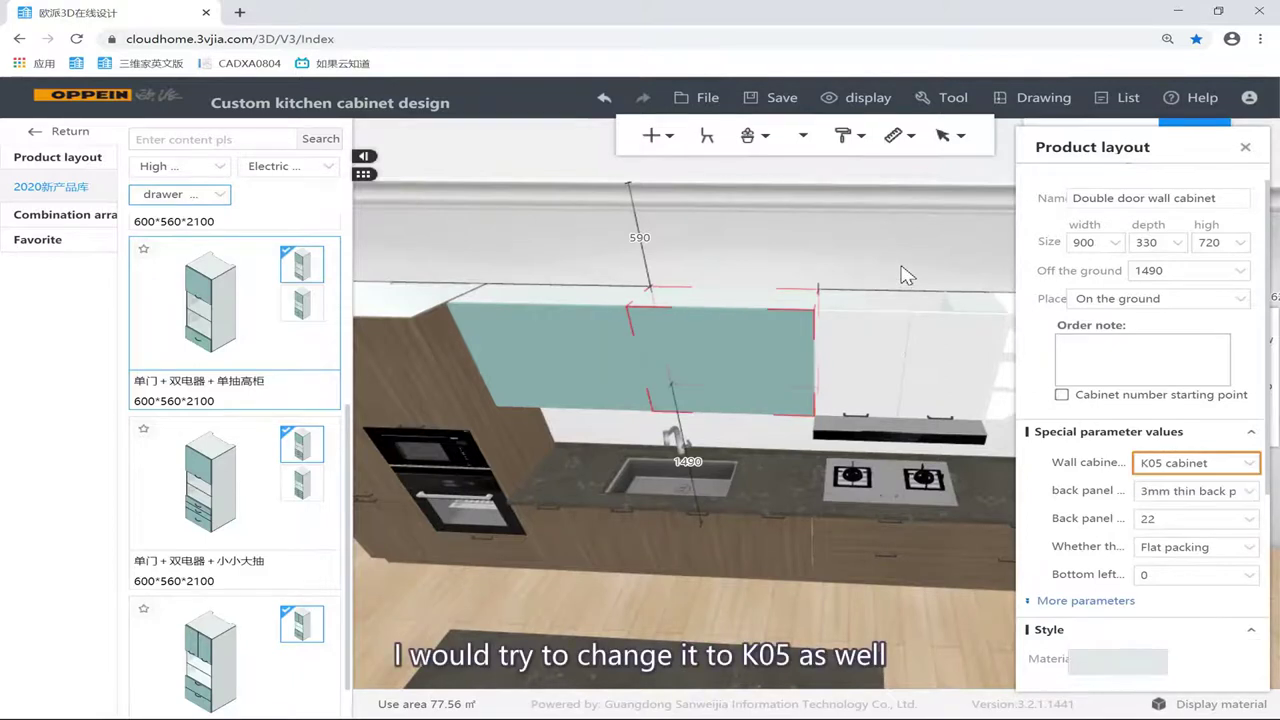
Step: Try the K05 cabinet type on the double hinge door range hood cabinet above the stove
right_drag(900, 266, 886, 334)
click(886, 334)
click(1205, 462)
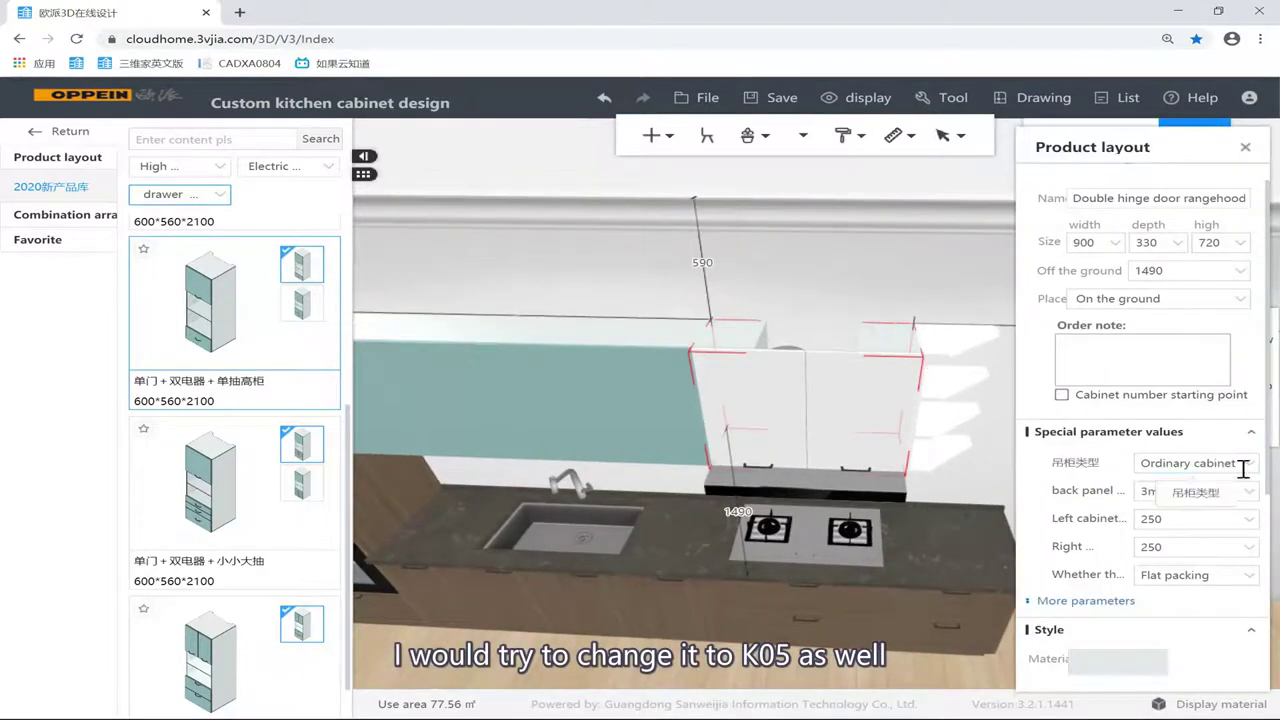
click(1207, 503)
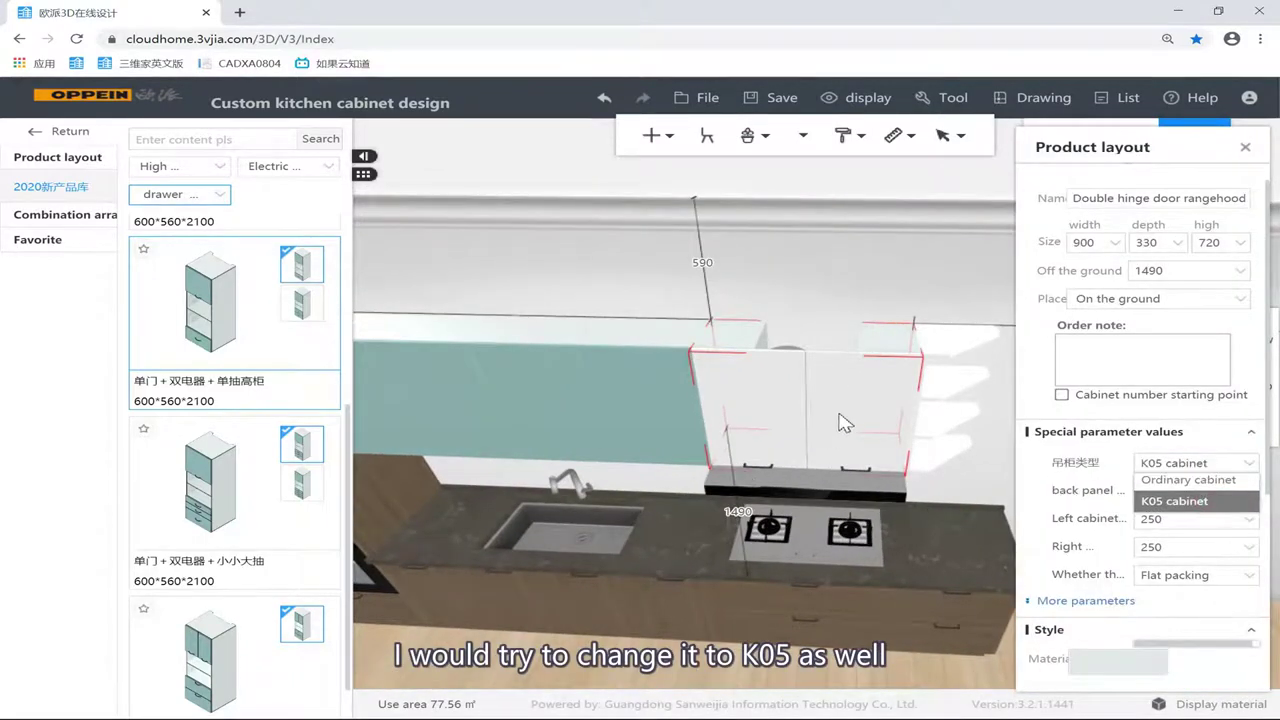
Step: Examine the range hood cabinet's interior with its doors open, and restore its type to Ordinary cabinet
right_drag(834, 395, 763, 446)
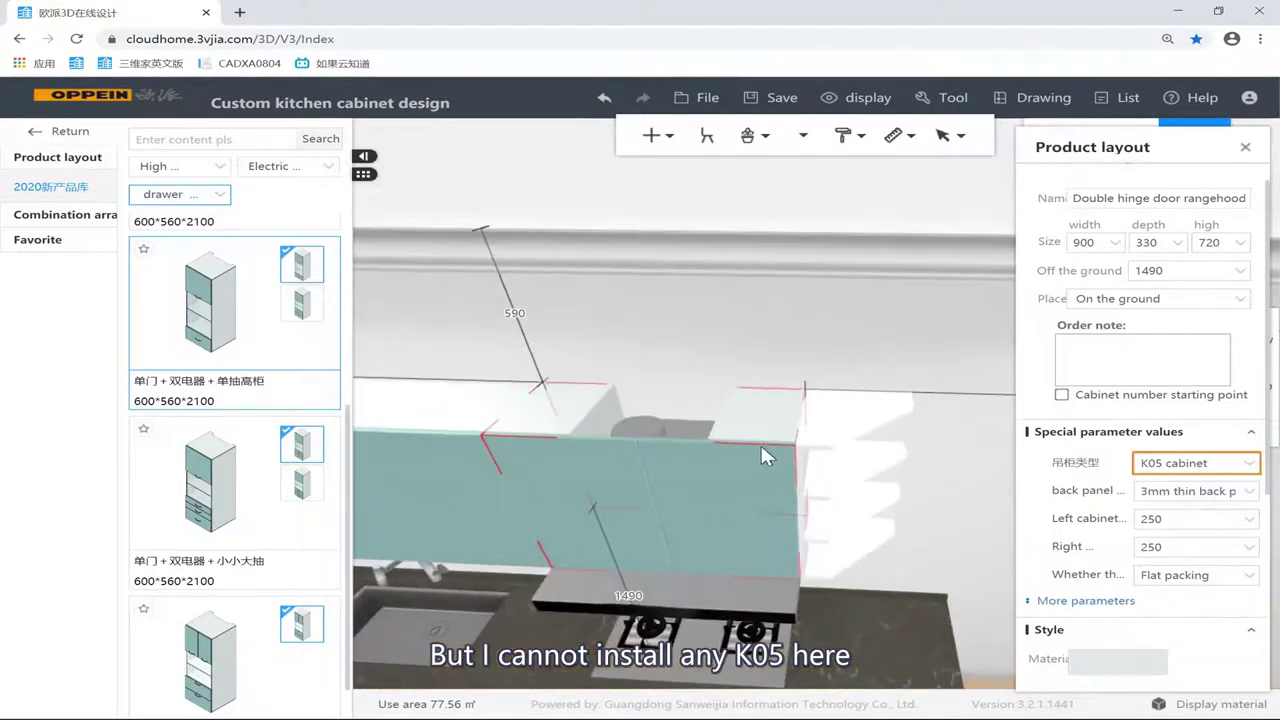
double_click(769, 446)
right_drag(784, 318, 782, 395)
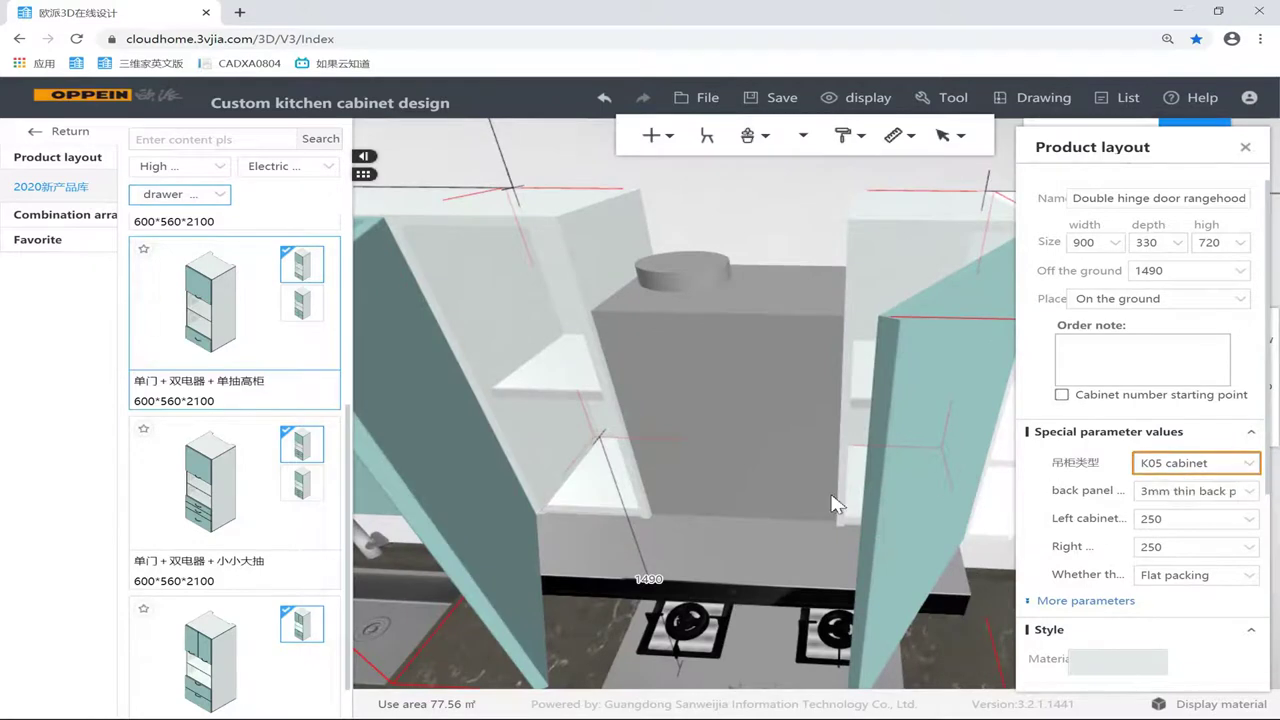
scroll(640, 508, down, 3)
right_drag(658, 434, 642, 399)
scroll(640, 391, up, 3)
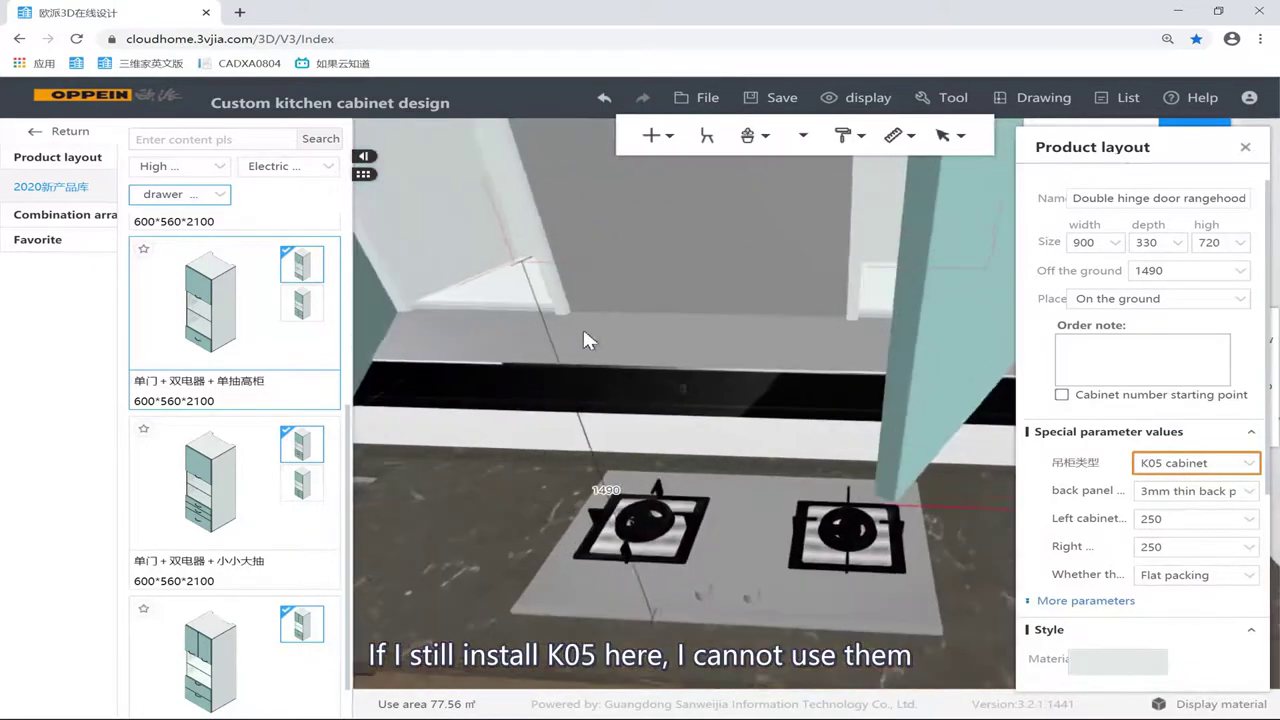
right_drag(584, 330, 652, 296)
click(1243, 453)
click(1185, 479)
Step: Remove the handles from both doors of the range hood cabinet
right_drag(900, 345, 766, 263)
scroll(700, 254, down, 3)
click(634, 248)
right_click(638, 255)
mouse_move(765, 372)
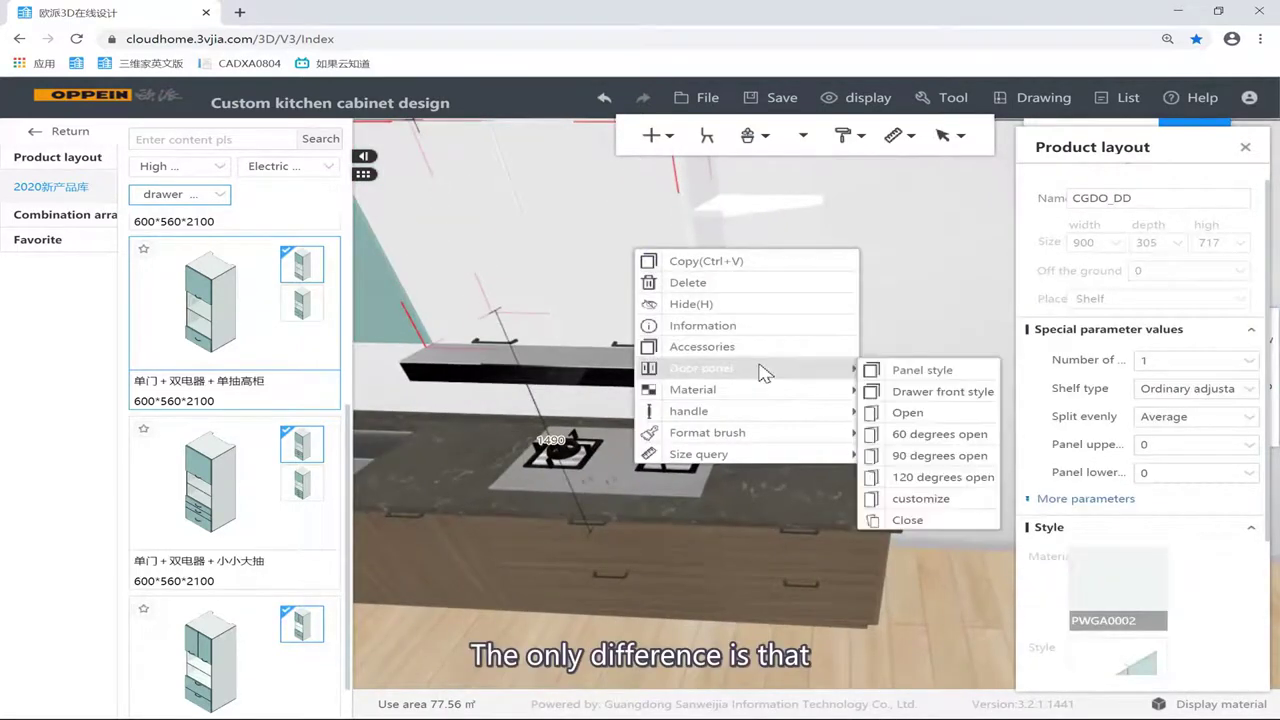
mouse_move(790, 411)
click(903, 452)
Step: Replace the hinge accessory of the range hood cabinet's left door with rebound hinge PWWM0048 in panel selection mode
mouse_move(880, 312)
right_down()
mouse_move(954, 326)
mouse_move(934, 337)
right_up()
scroll(814, 278, down, 2)
right_click(809, 275)
click(769, 290)
key(b)
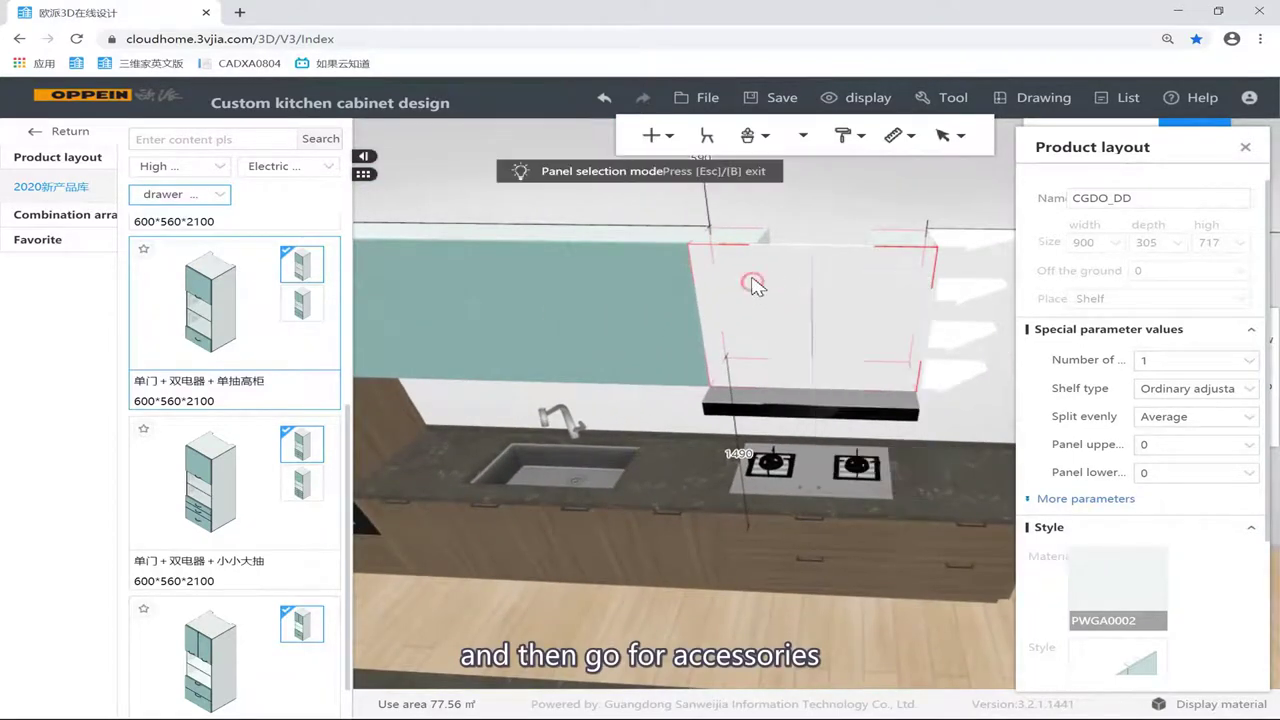
right_click(752, 284)
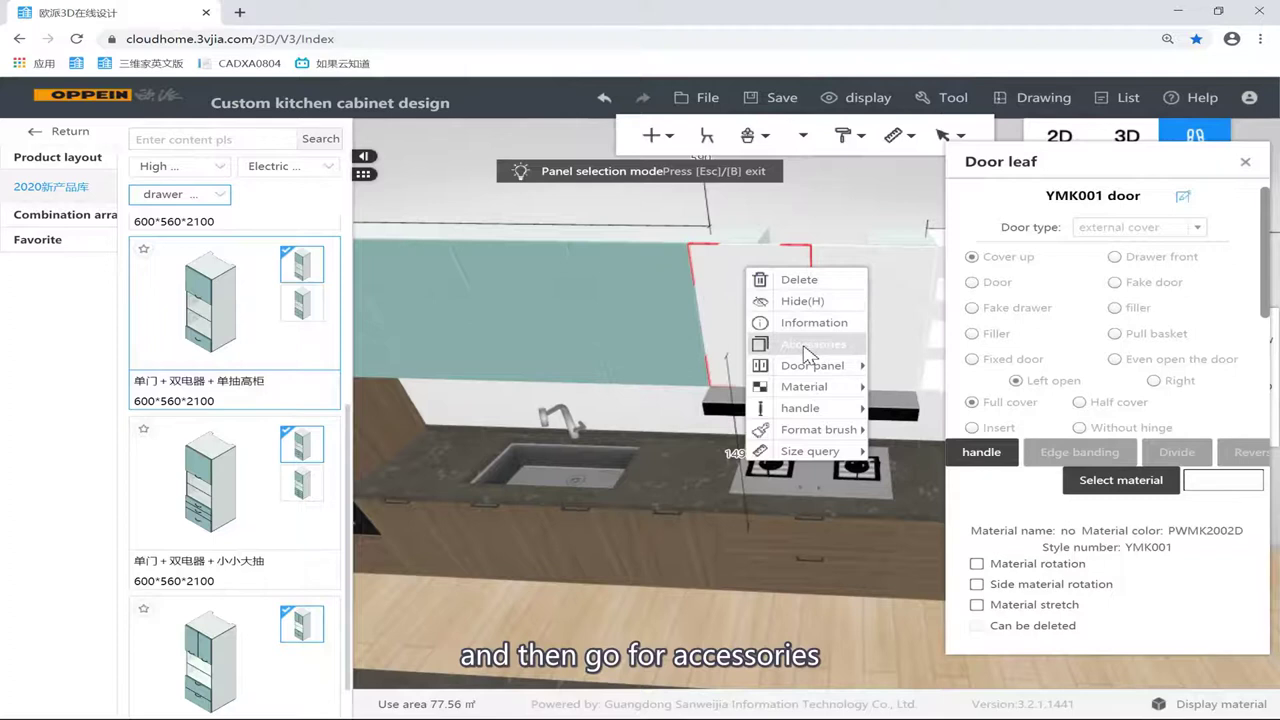
click(810, 346)
click(476, 299)
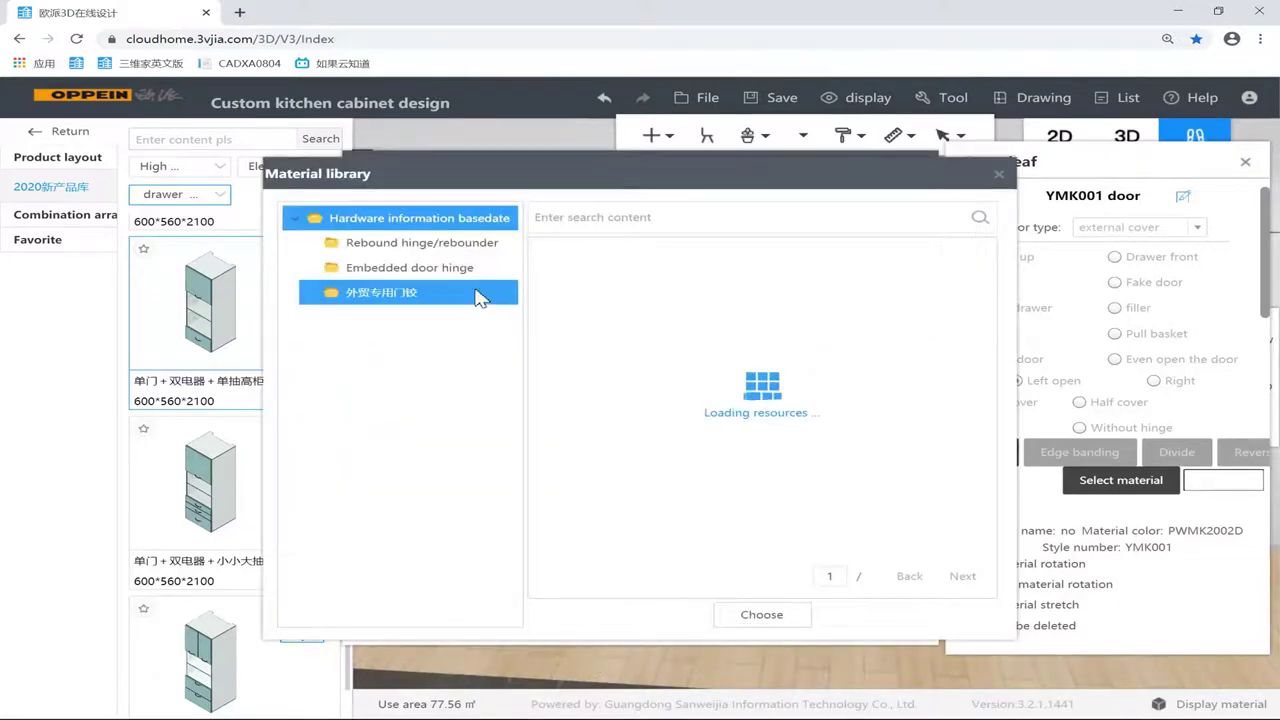
click(375, 243)
click(762, 303)
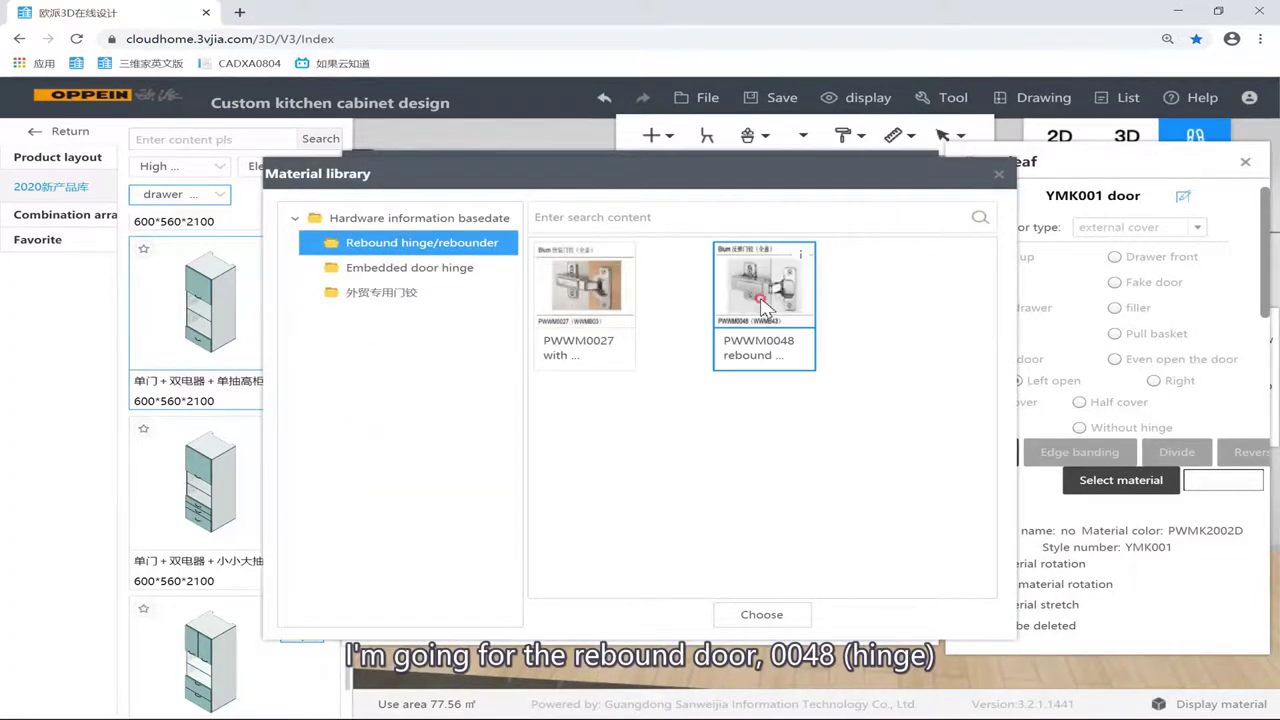
double_click(765, 293)
click(642, 627)
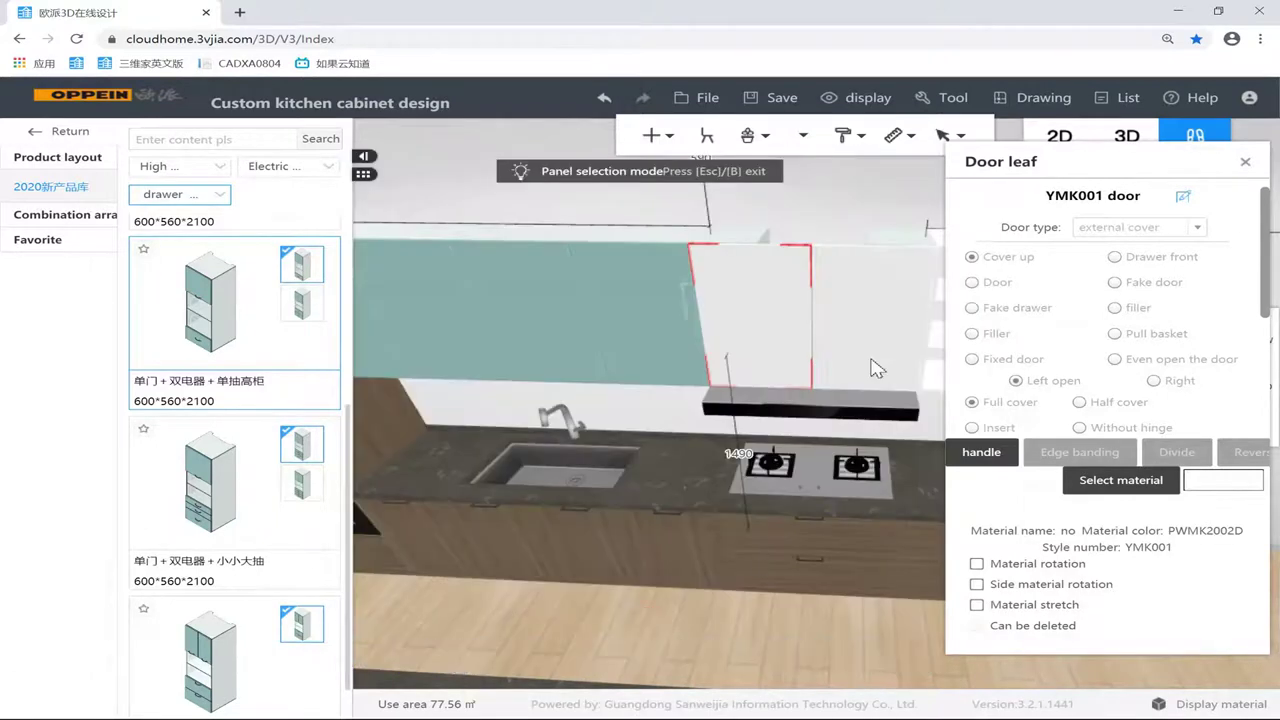
Step: Replace the hinge accessory of the range hood cabinet's right door with rebound hinge PWWM0048
right_click(850, 287)
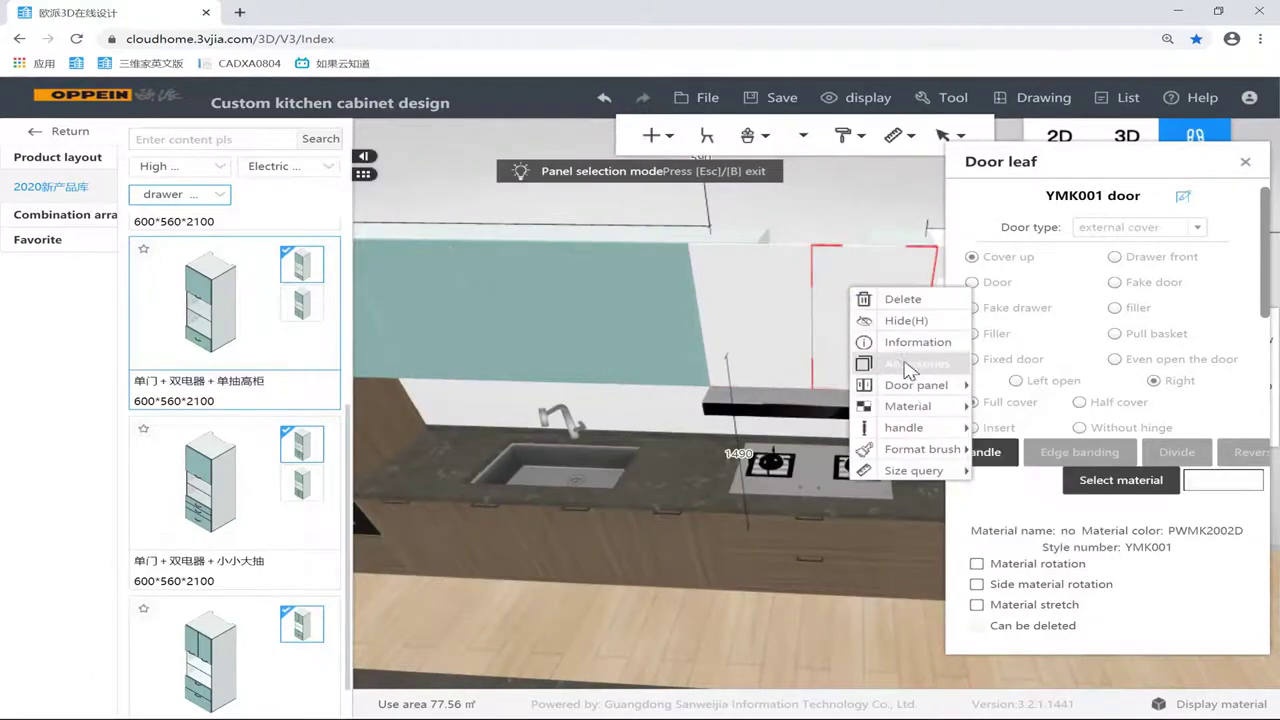
click(905, 363)
click(455, 300)
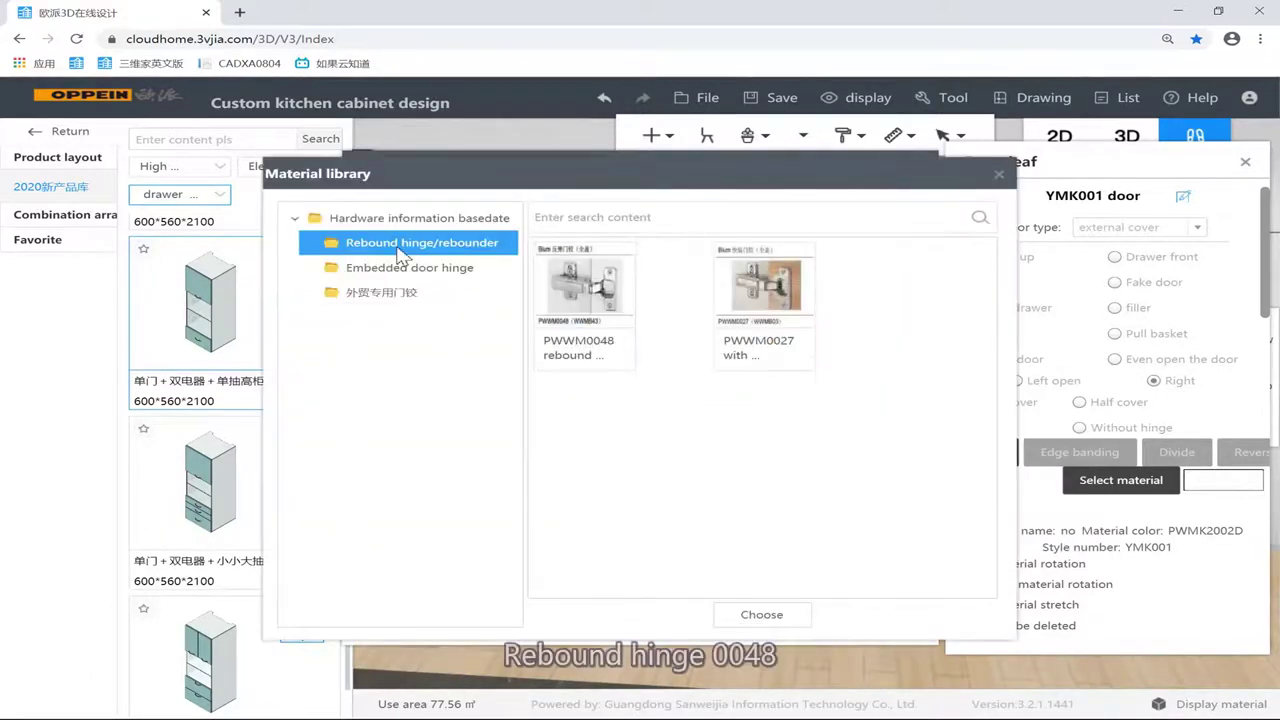
double_click(588, 291)
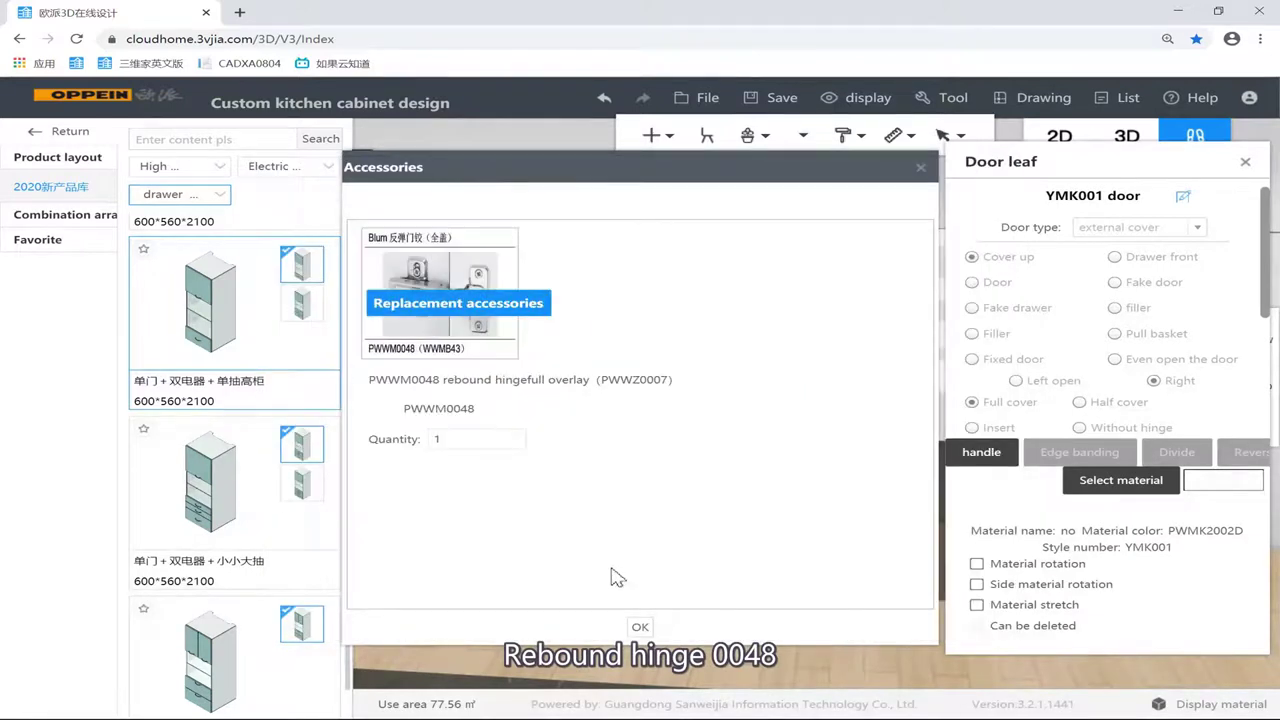
click(639, 627)
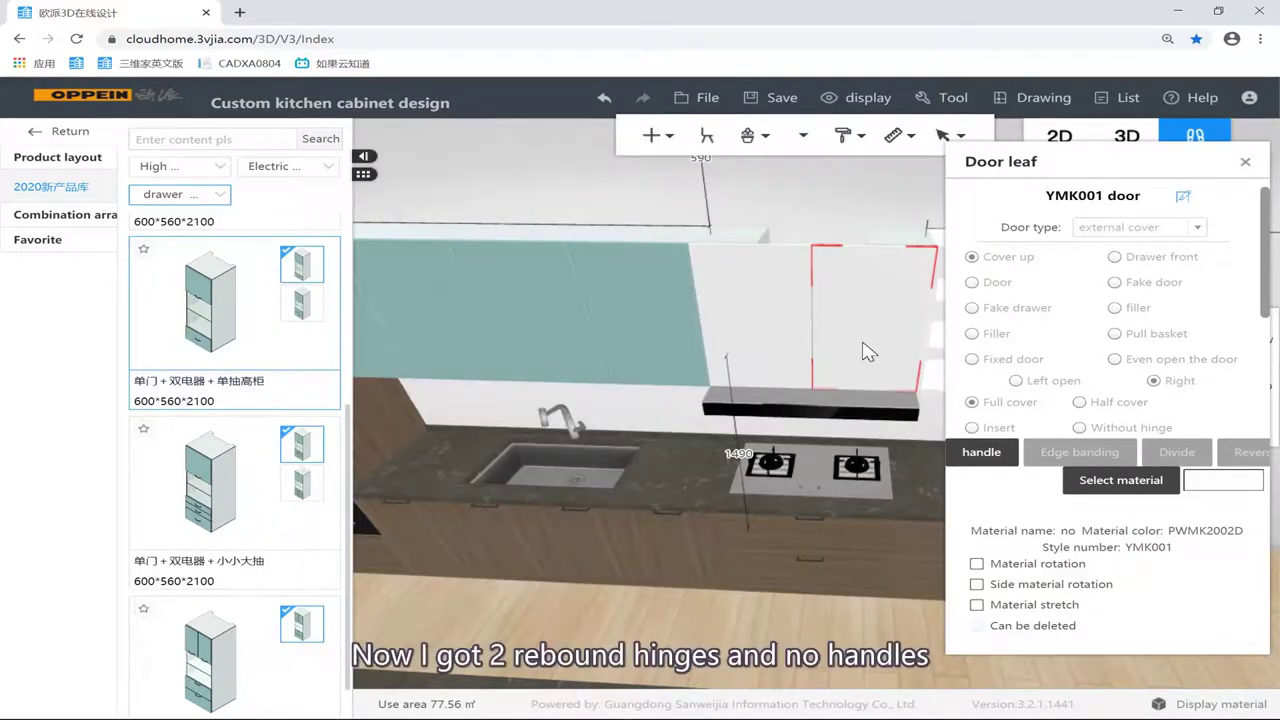
click(838, 200)
scroll(884, 318, up, 3)
scroll(896, 343, down, 2)
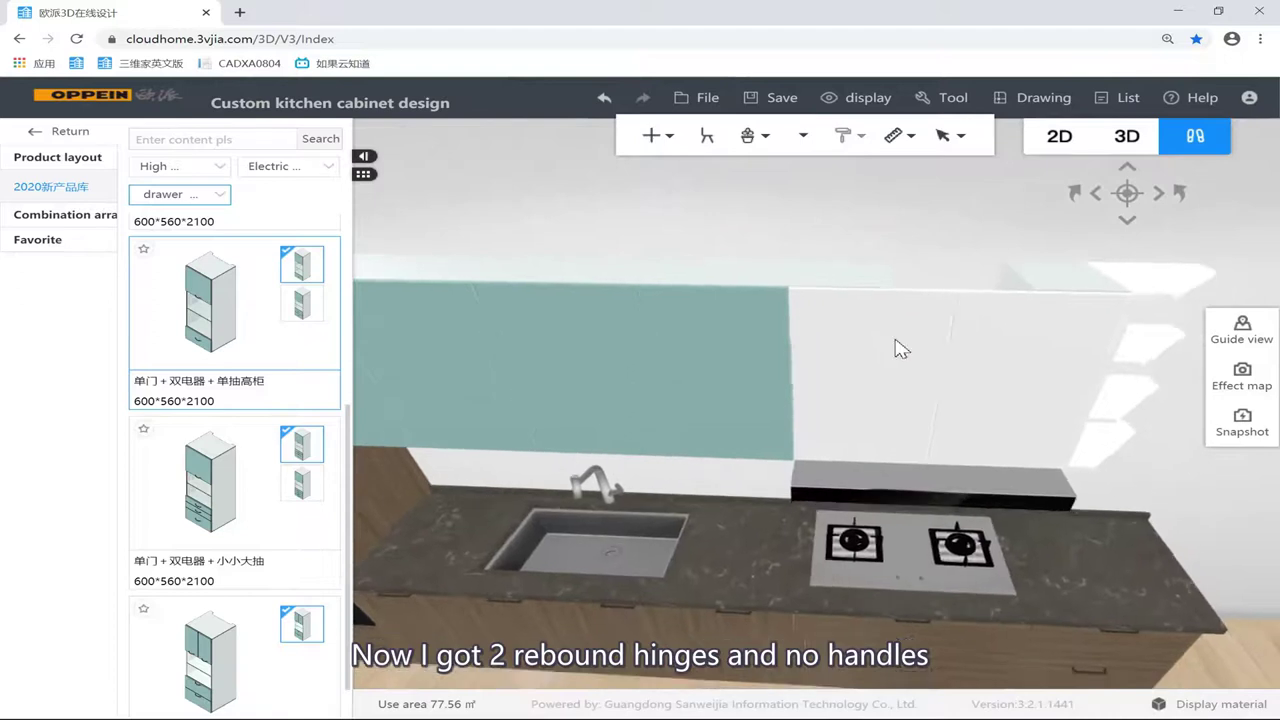
Step: Apply a white door panel style to the two K05 wall cabinets together, matching the range hood cabinet's doors
drag(731, 281, 819, 273)
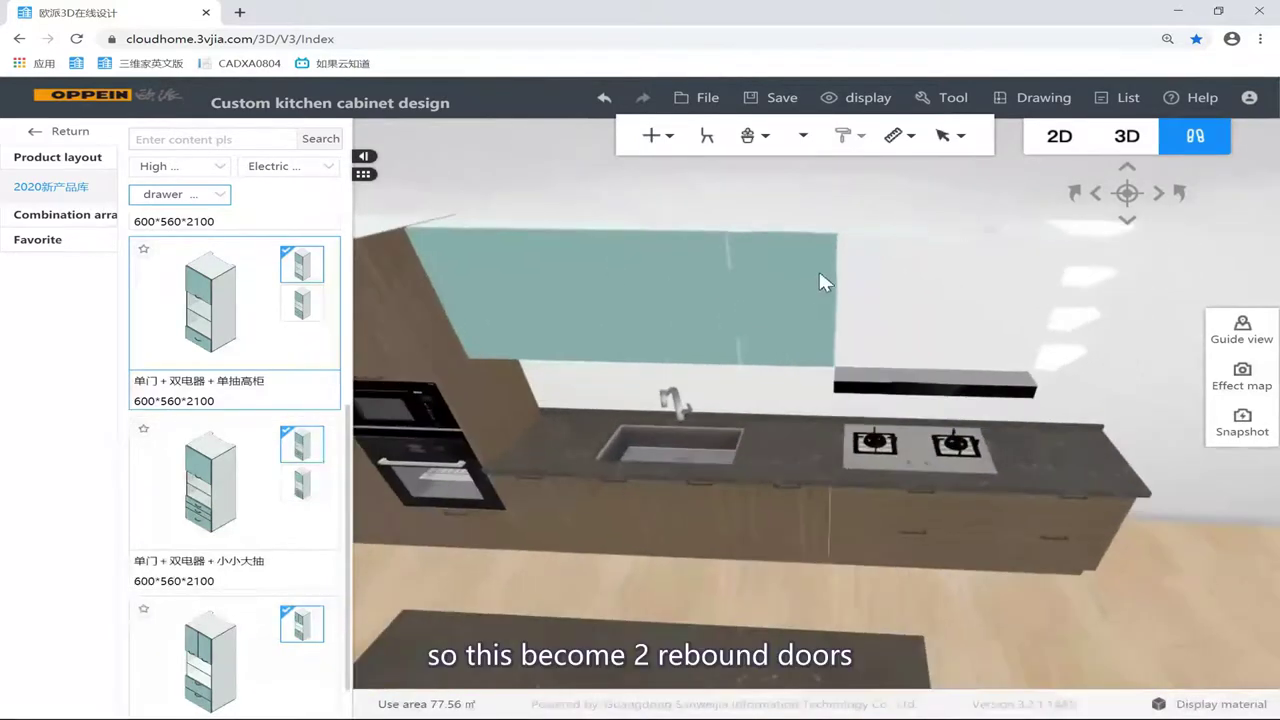
click(784, 270)
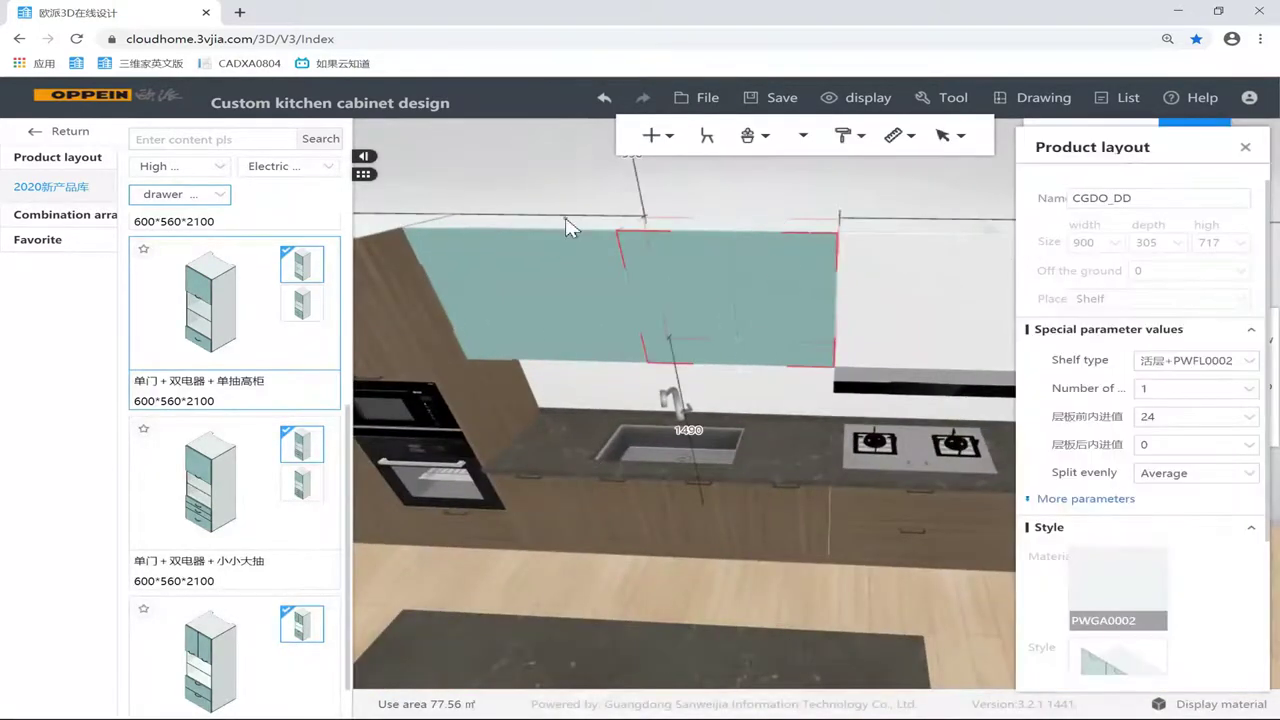
ctrl+click(575, 237)
right_click(575, 237)
mouse_move(683, 305)
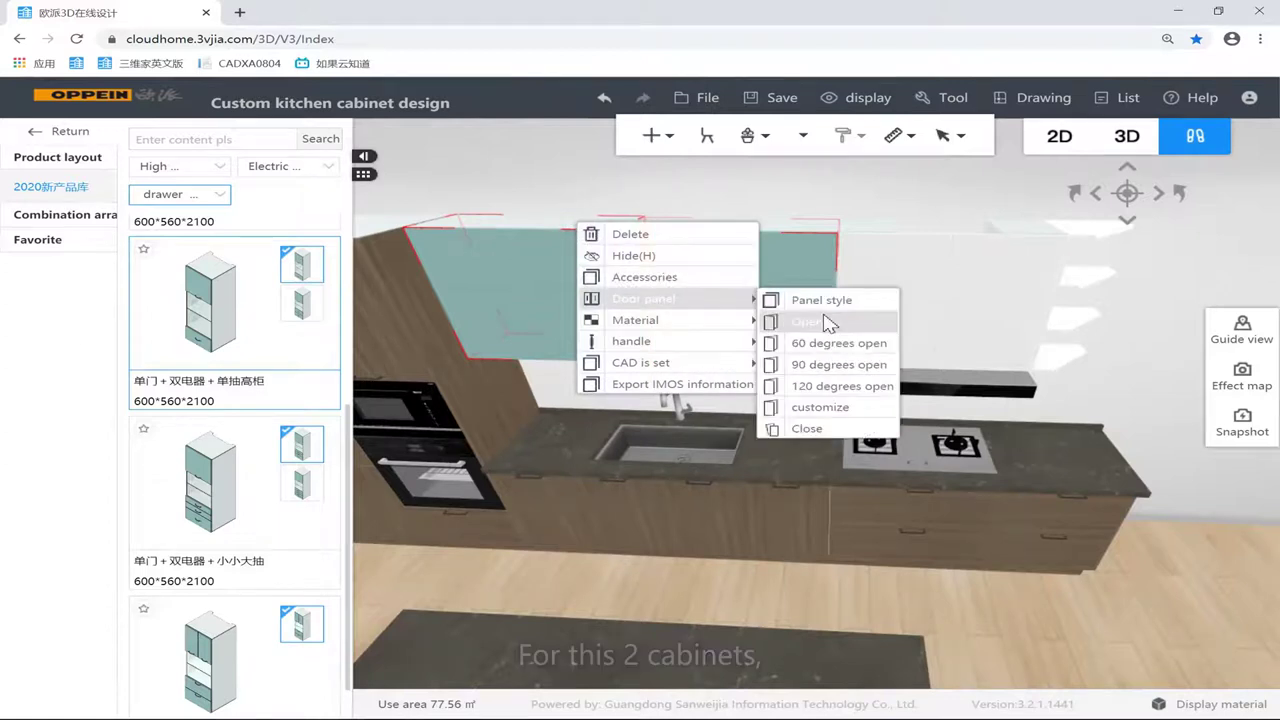
click(805, 298)
click(673, 520)
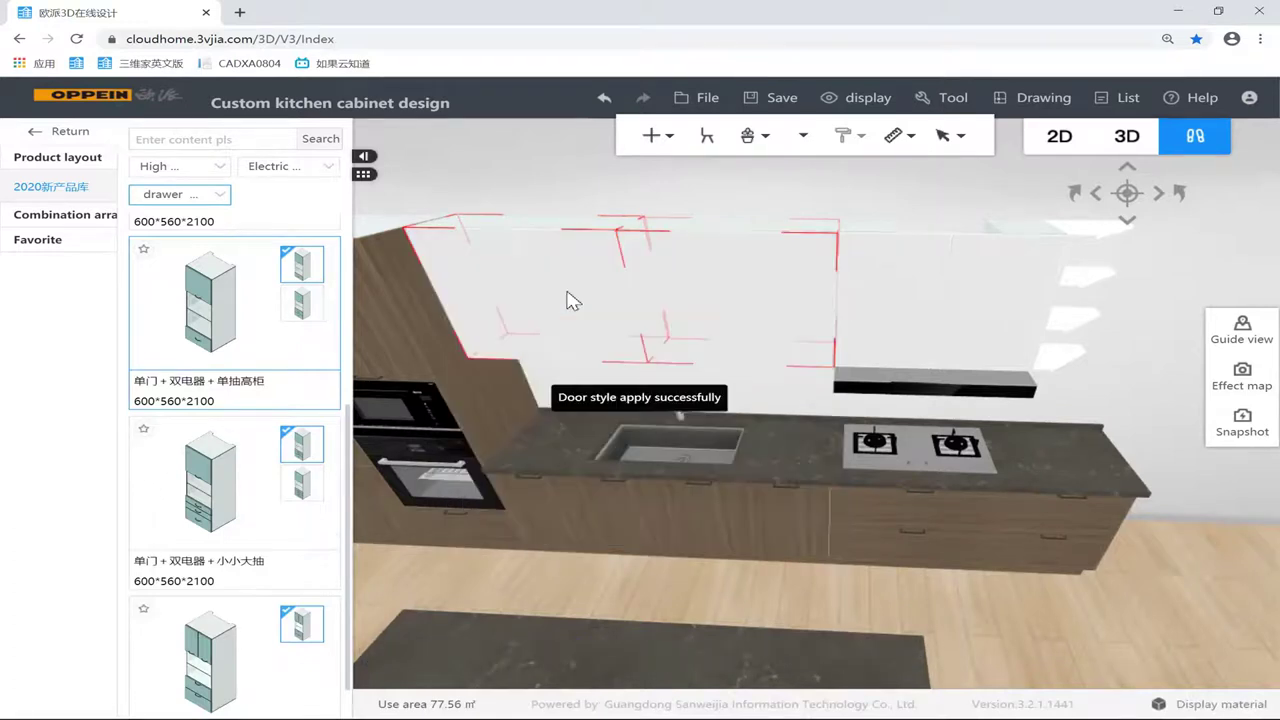
Step: Set the rail type of the island's left 900 mm drawer to BLUM concealed slide
click(814, 178)
scroll(814, 178, down, 3)
drag(806, 177, 196, 207)
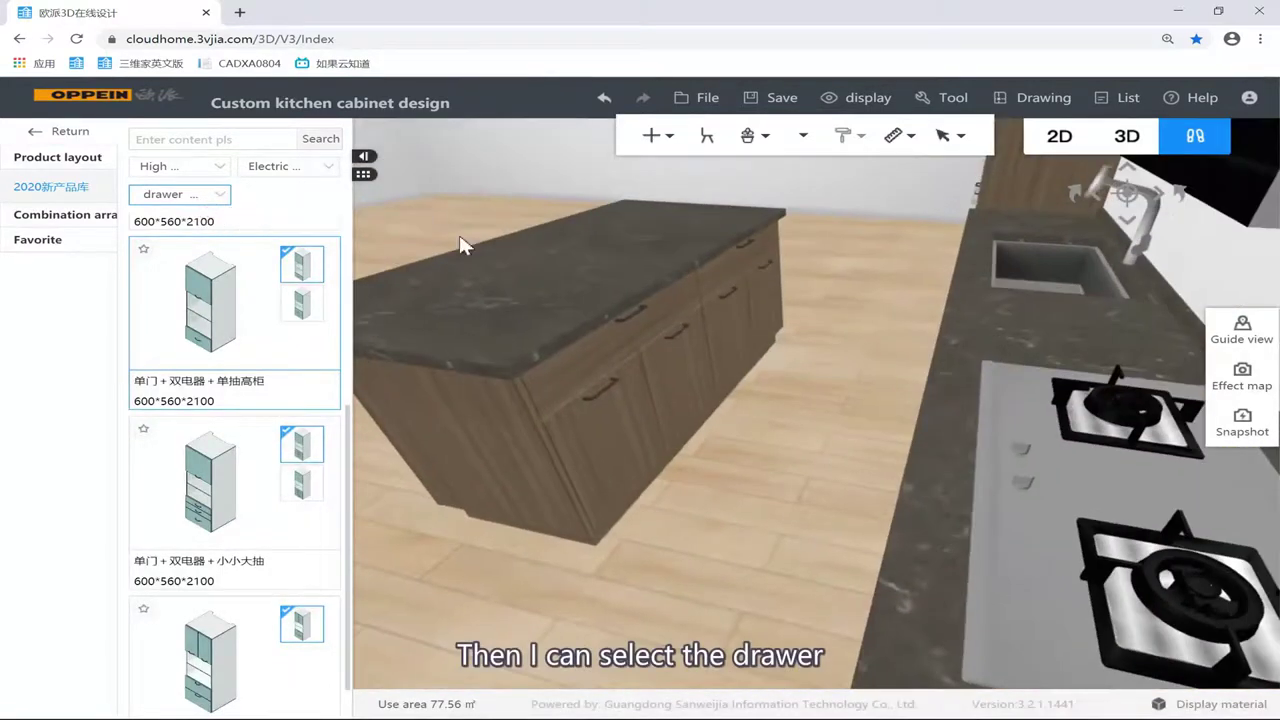
click(647, 326)
drag(658, 344, 787, 334)
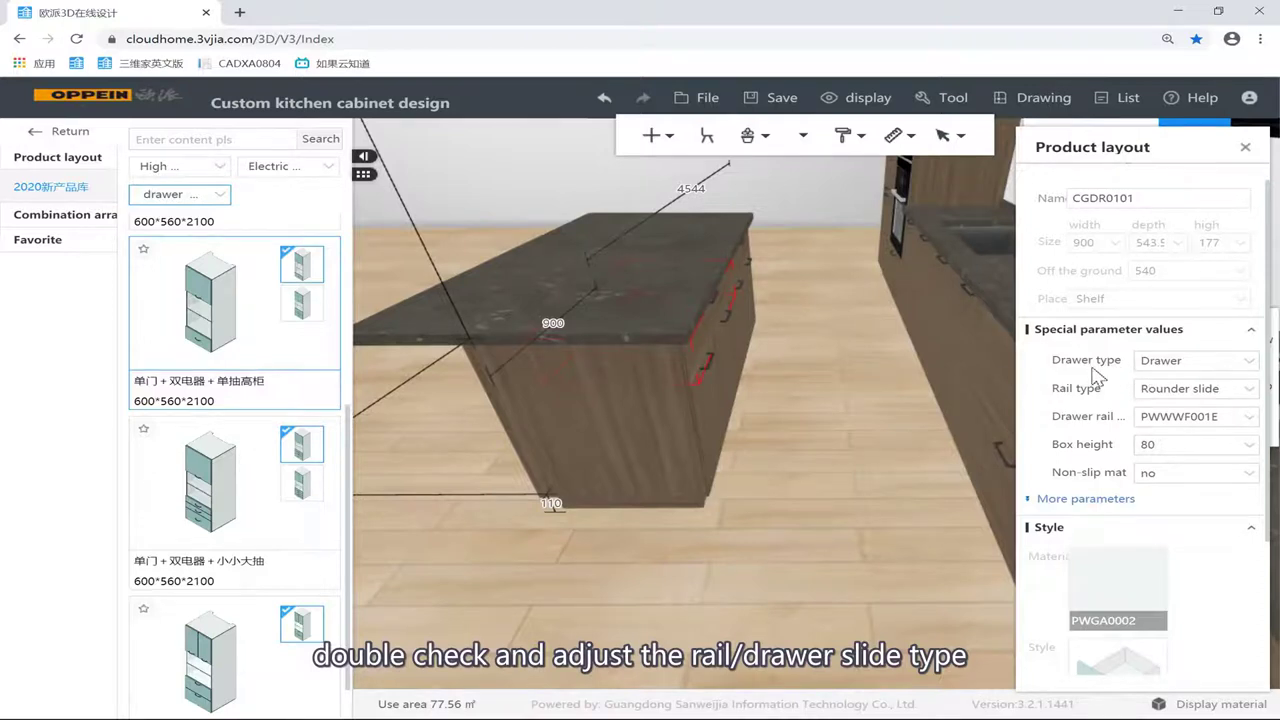
drag(831, 345, 655, 378)
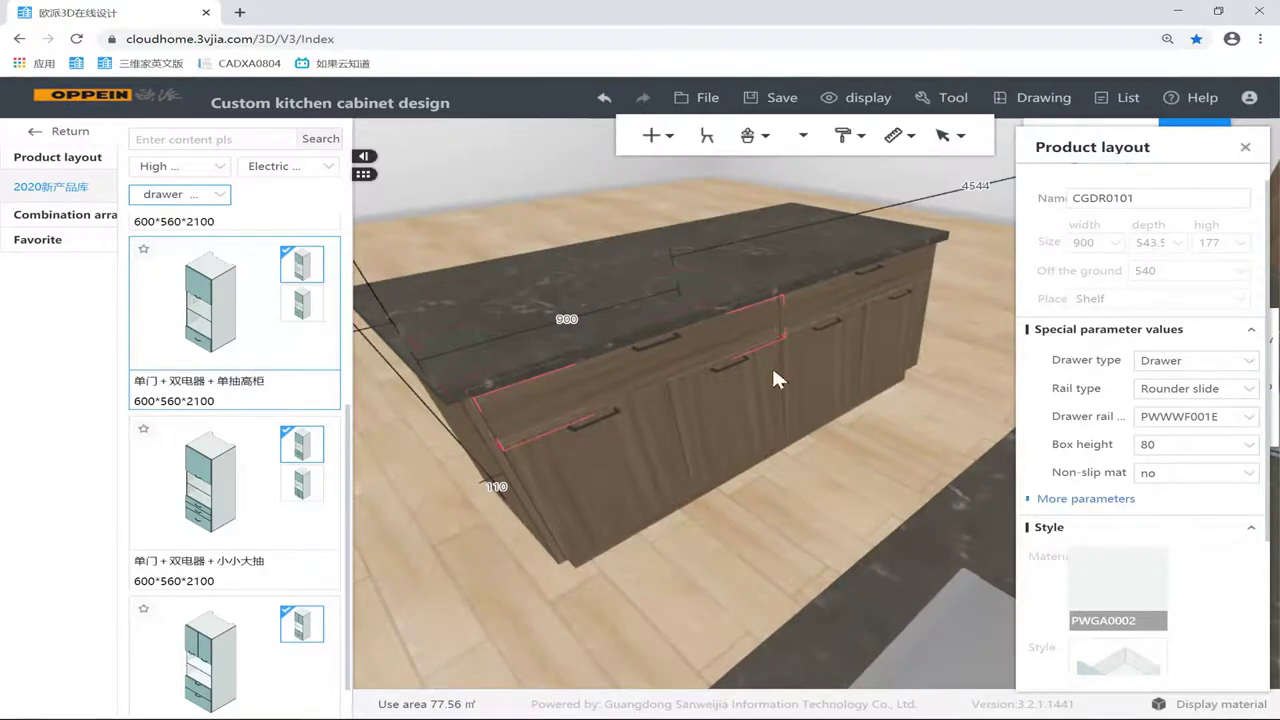
click(1246, 390)
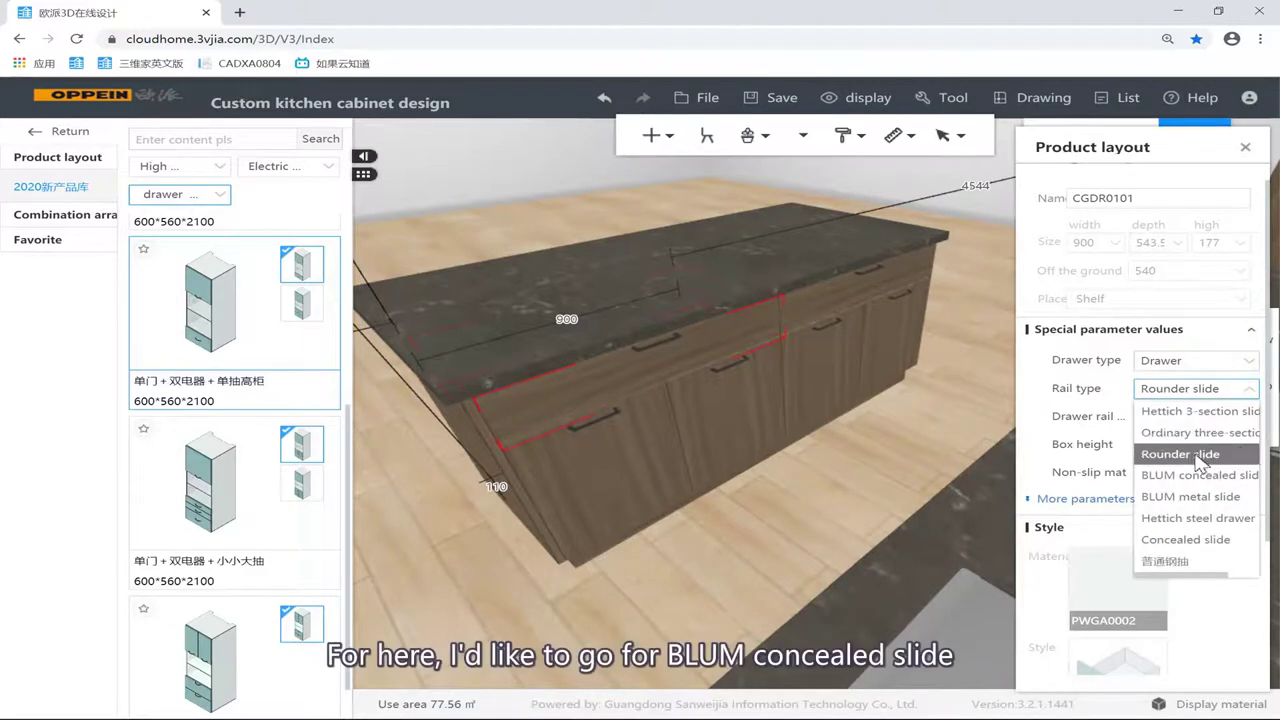
click(1192, 476)
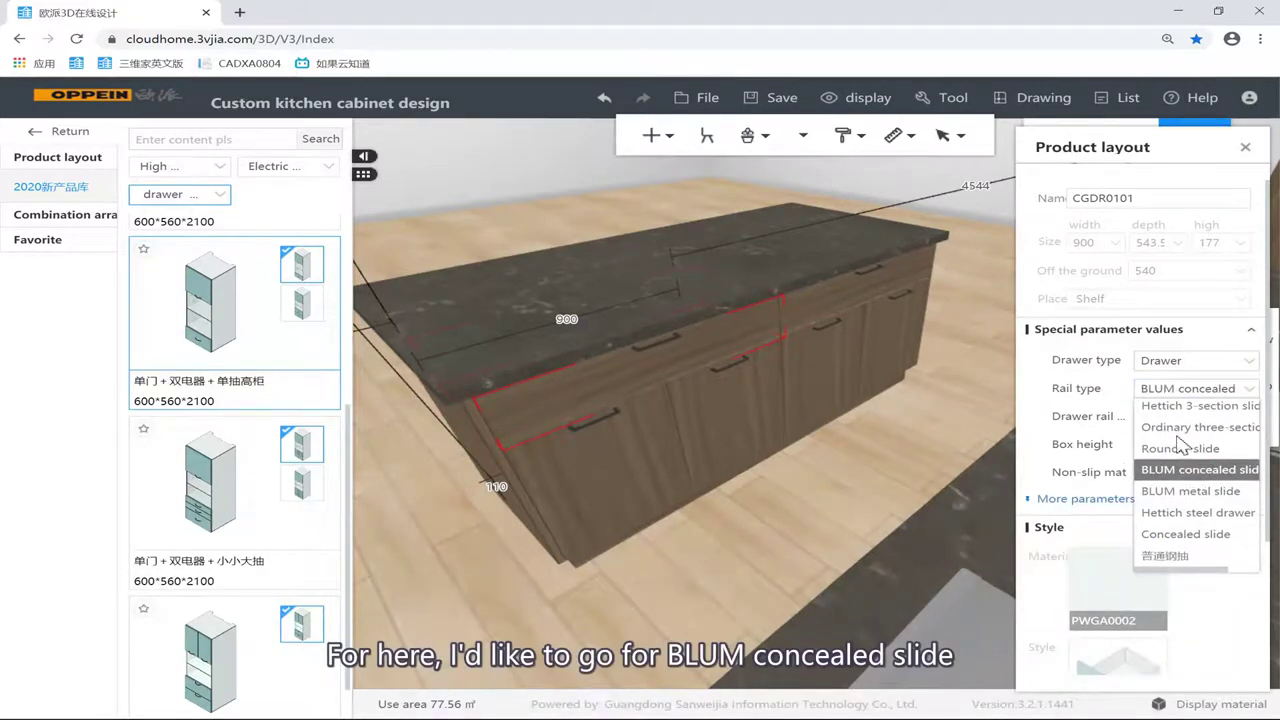
Step: Set the rail type of the island's right 900 mm drawer to BLUM concealed slide
click(835, 298)
click(1245, 390)
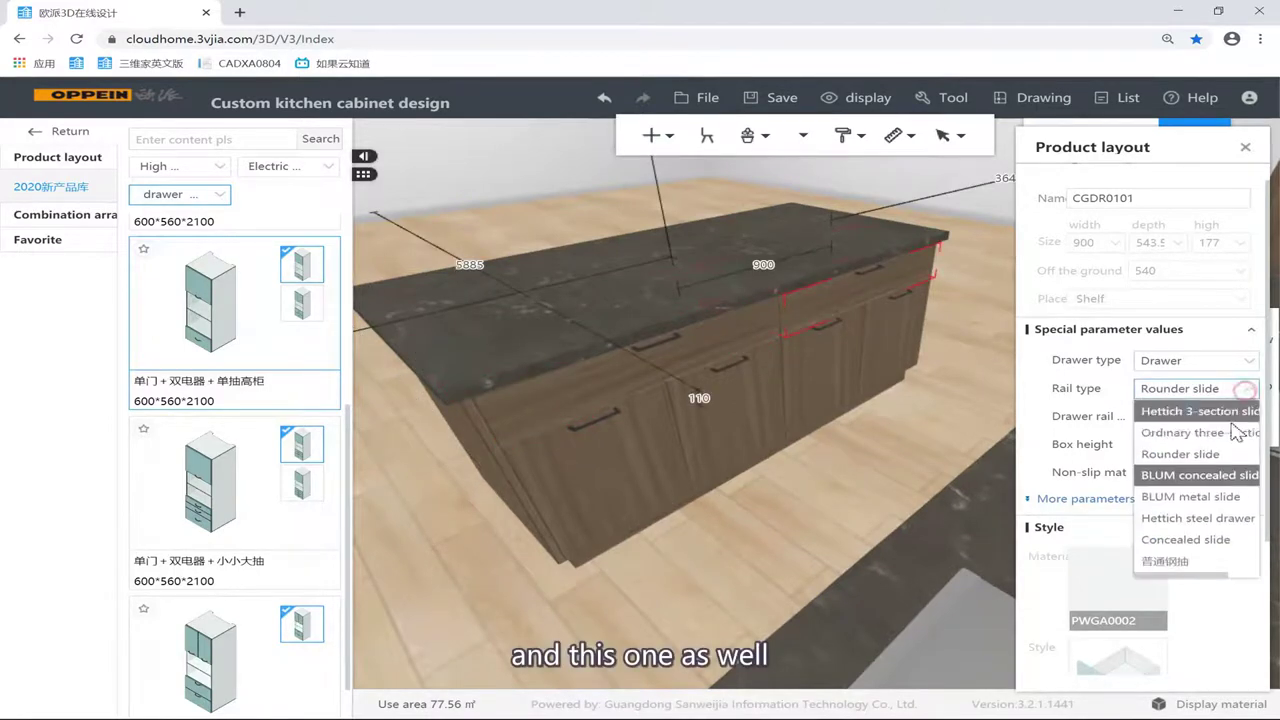
click(1195, 475)
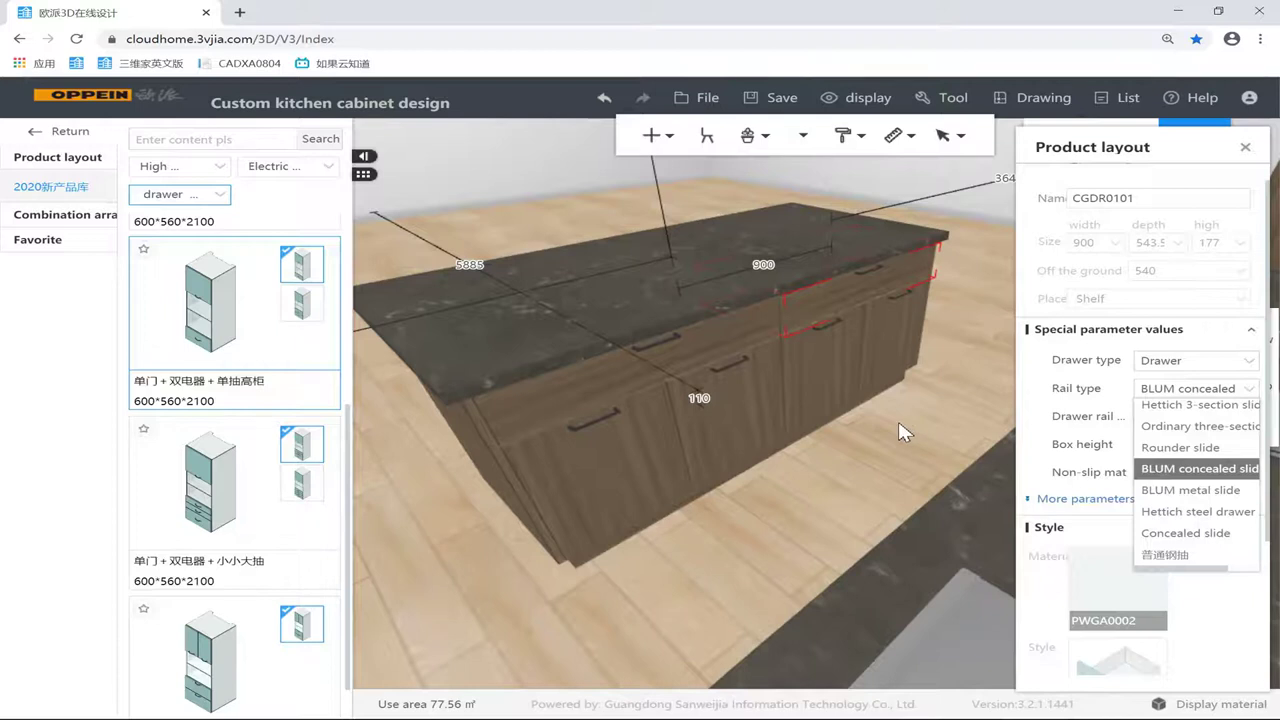
Step: Set the rail type of the drawer below the built-in oven to BLUM metal slide
click(850, 424)
mouse_move(855, 430)
mouse_down()
mouse_move(1039, 447)
mouse_move(1270, 440)
mouse_move(1134, 380)
mouse_move(1177, 323)
mouse_move(1160, 408)
mouse_move(855, 428)
mouse_up()
click(754, 390)
click(1246, 388)
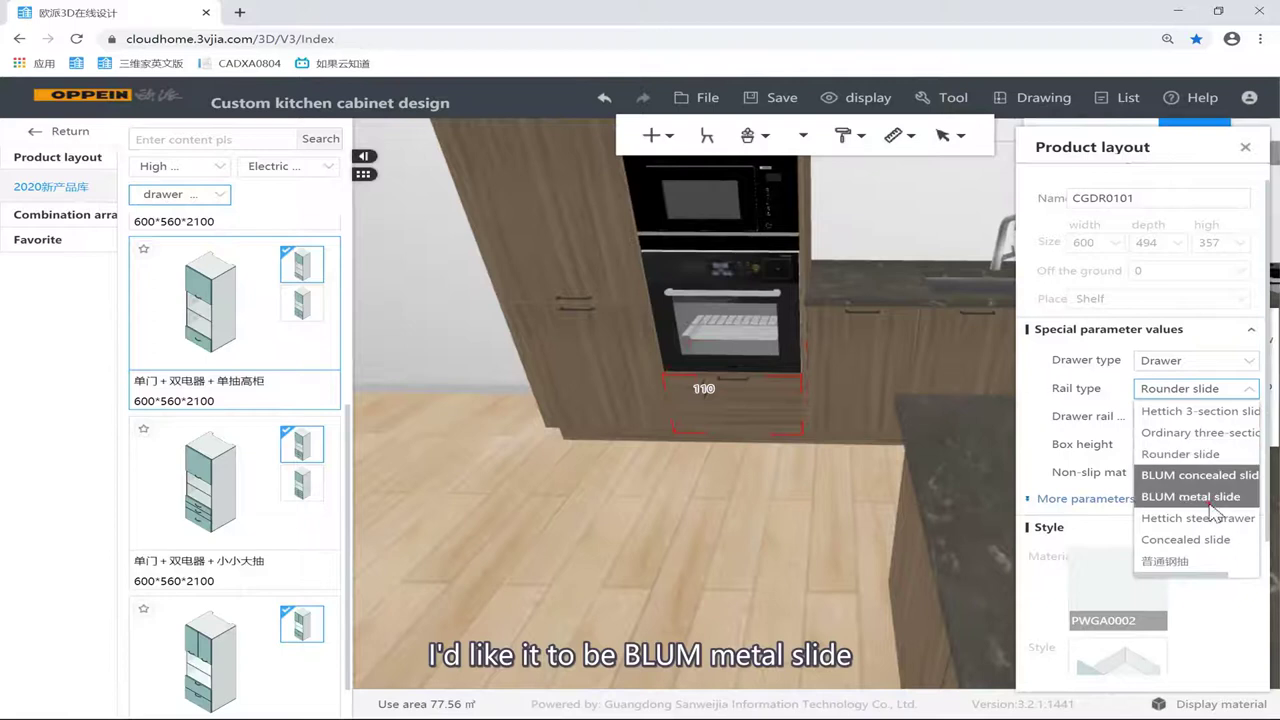
click(1190, 494)
click(735, 469)
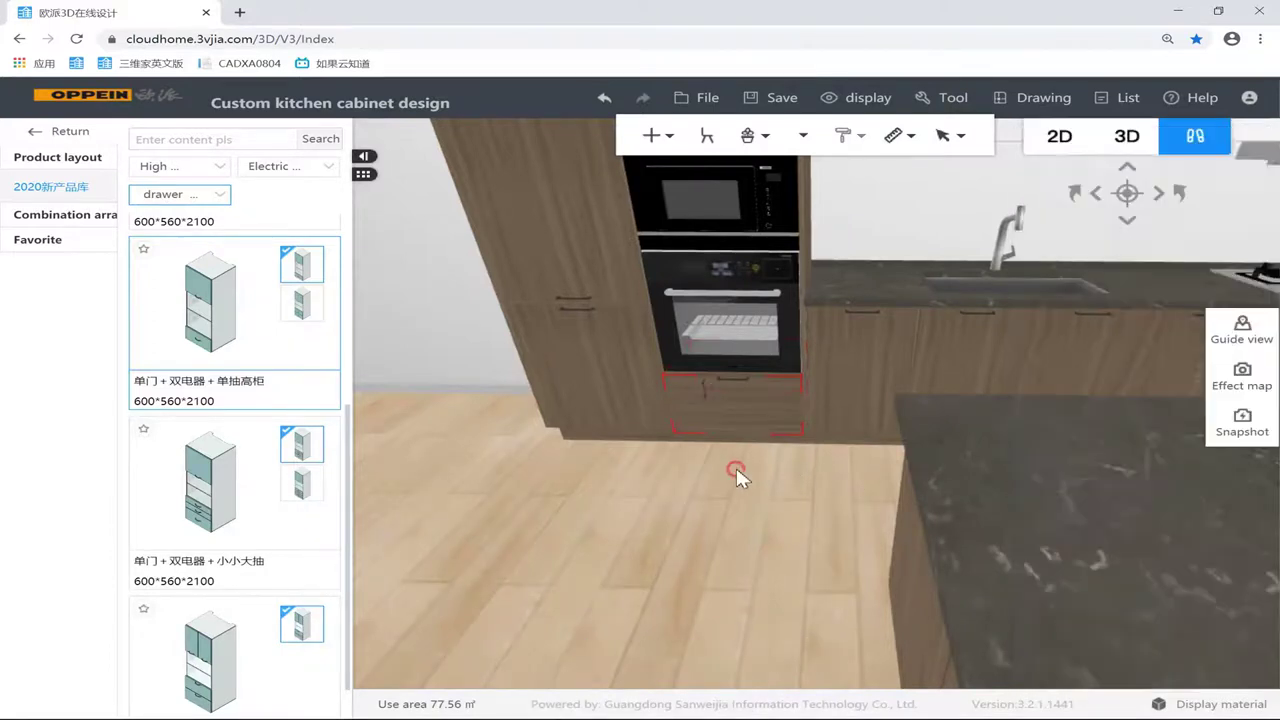
Step: Set the rail type of both drawers in the 600 mm base cabinet beside the cooktop to BLUM metal slide
key(d)
key(w)
click(984, 448)
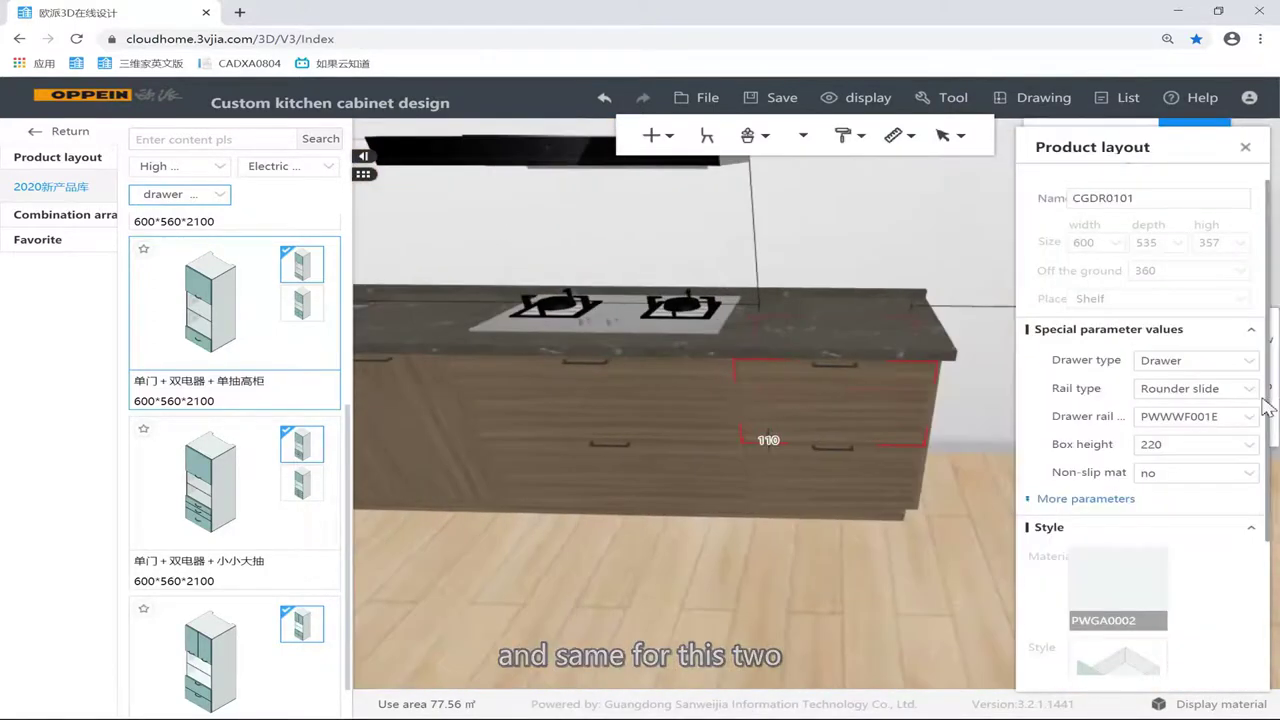
click(1195, 388)
click(1190, 496)
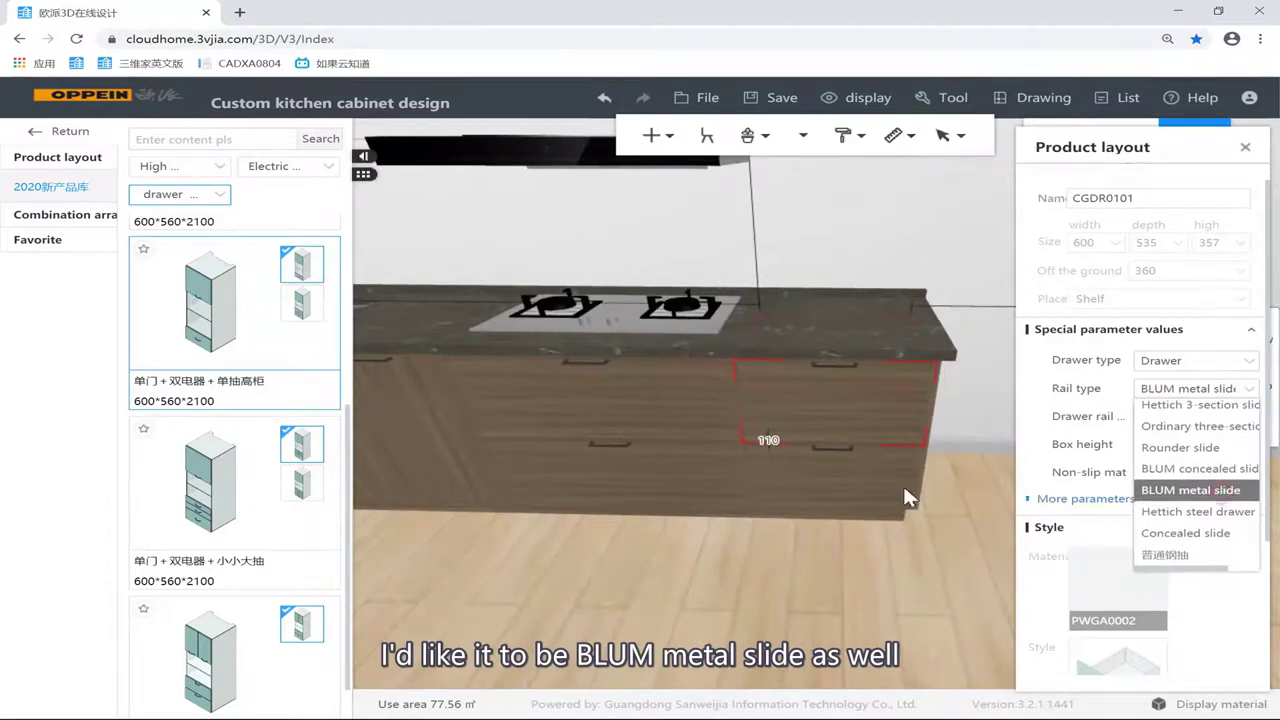
click(1246, 392)
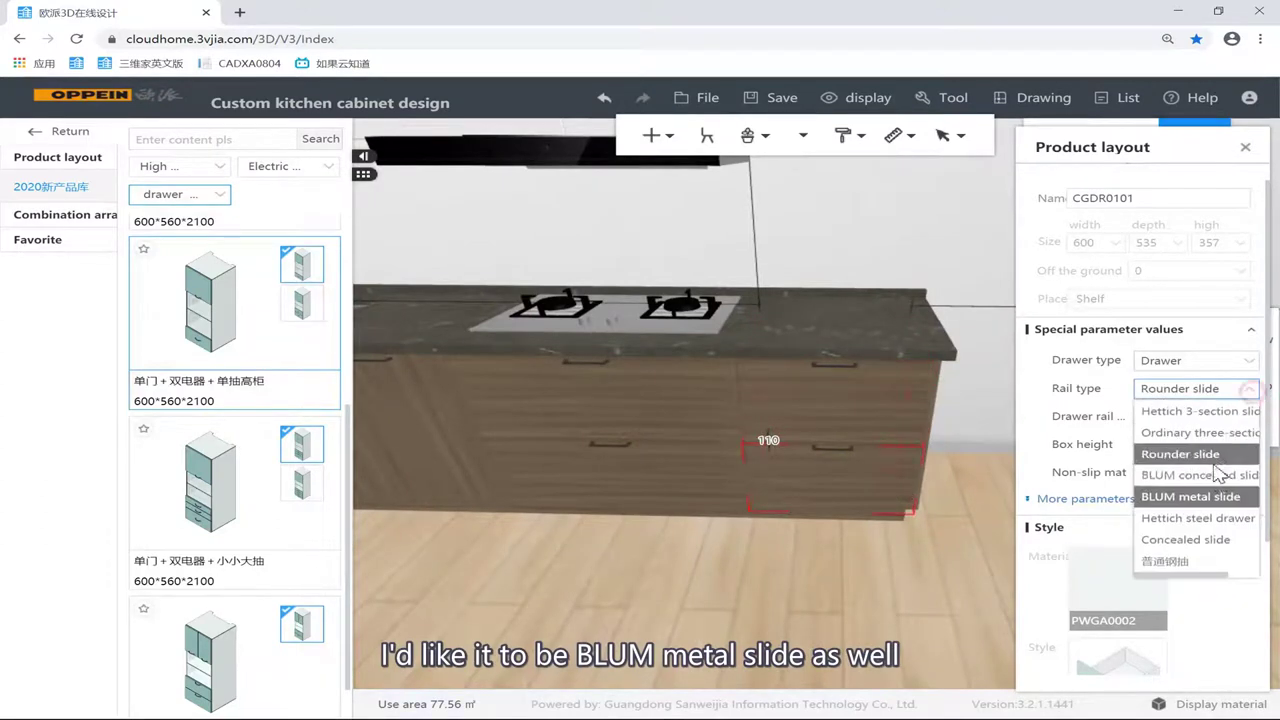
click(1222, 503)
click(708, 557)
Step: Set the upper 900 mm pull-out under the cooktop to pull basket model OP-LW090D1
click(706, 434)
scroll(705, 427, down, 3)
right_drag(705, 427, 727, 409)
scroll(717, 368, down, 2)
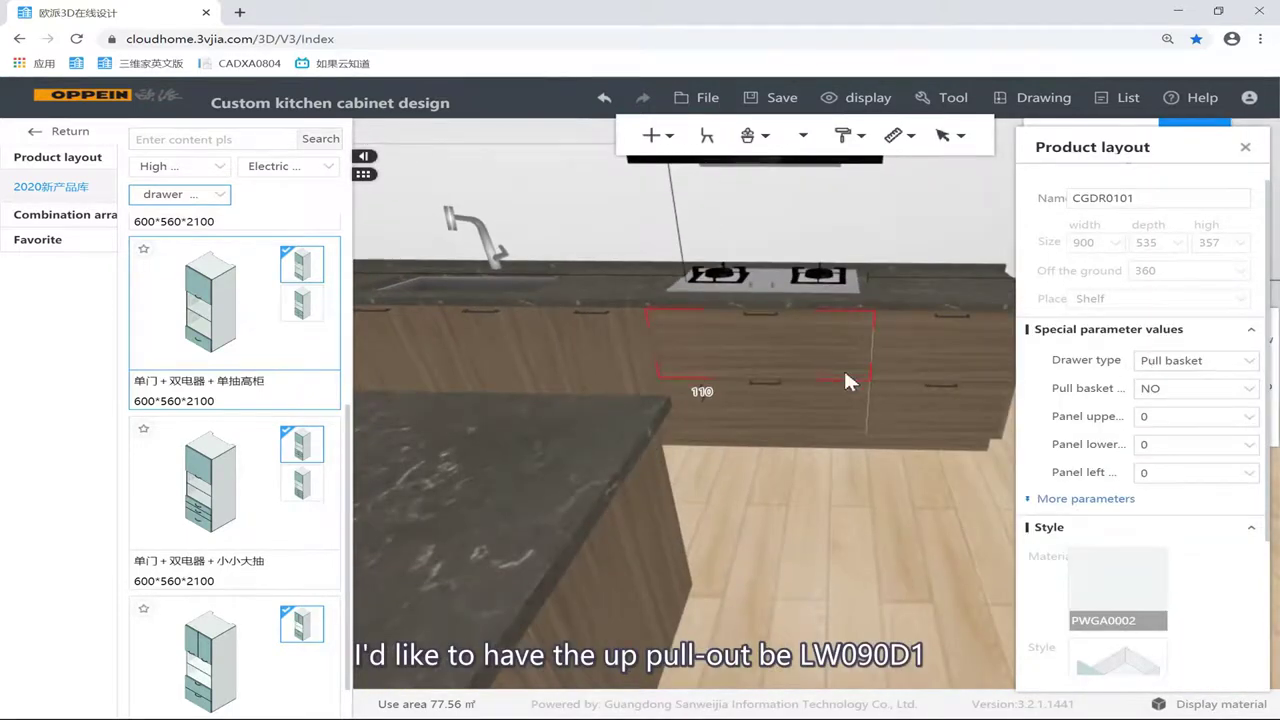
click(1247, 396)
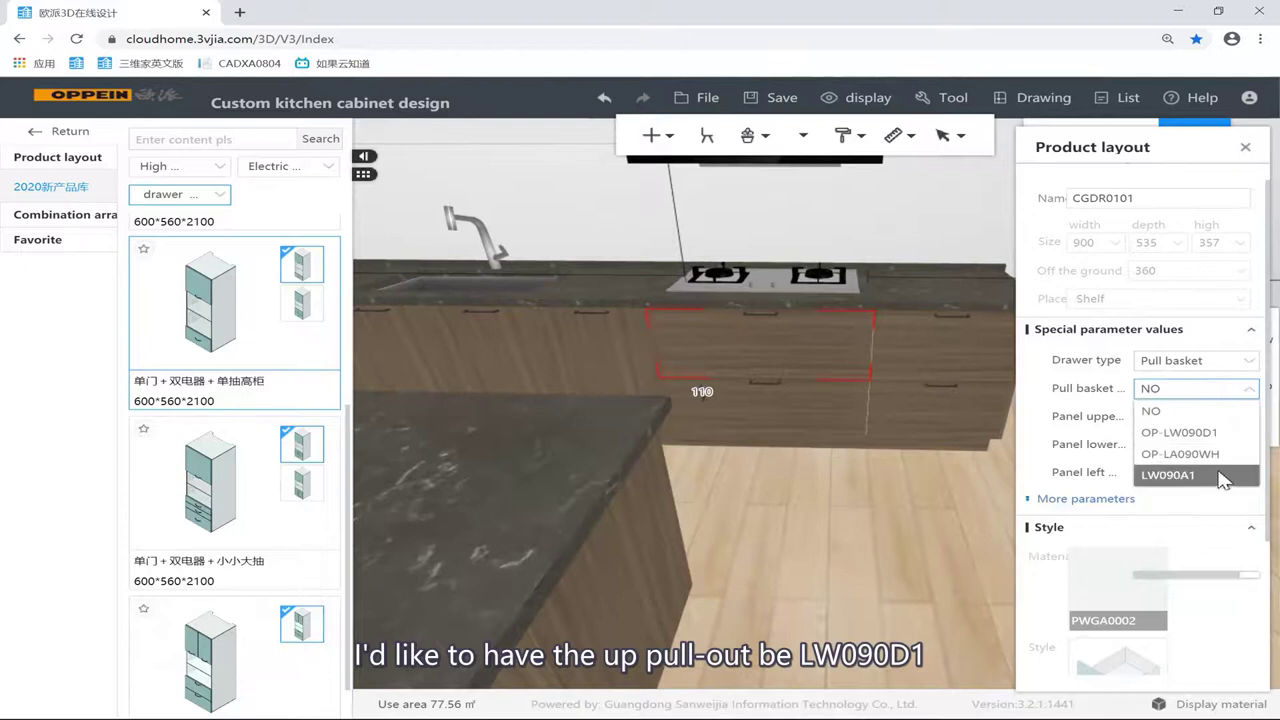
click(1185, 432)
Step: Set the lower 900 mm pull-out under the cooktop to pull basket model OP-LT090D1
click(808, 400)
click(1246, 390)
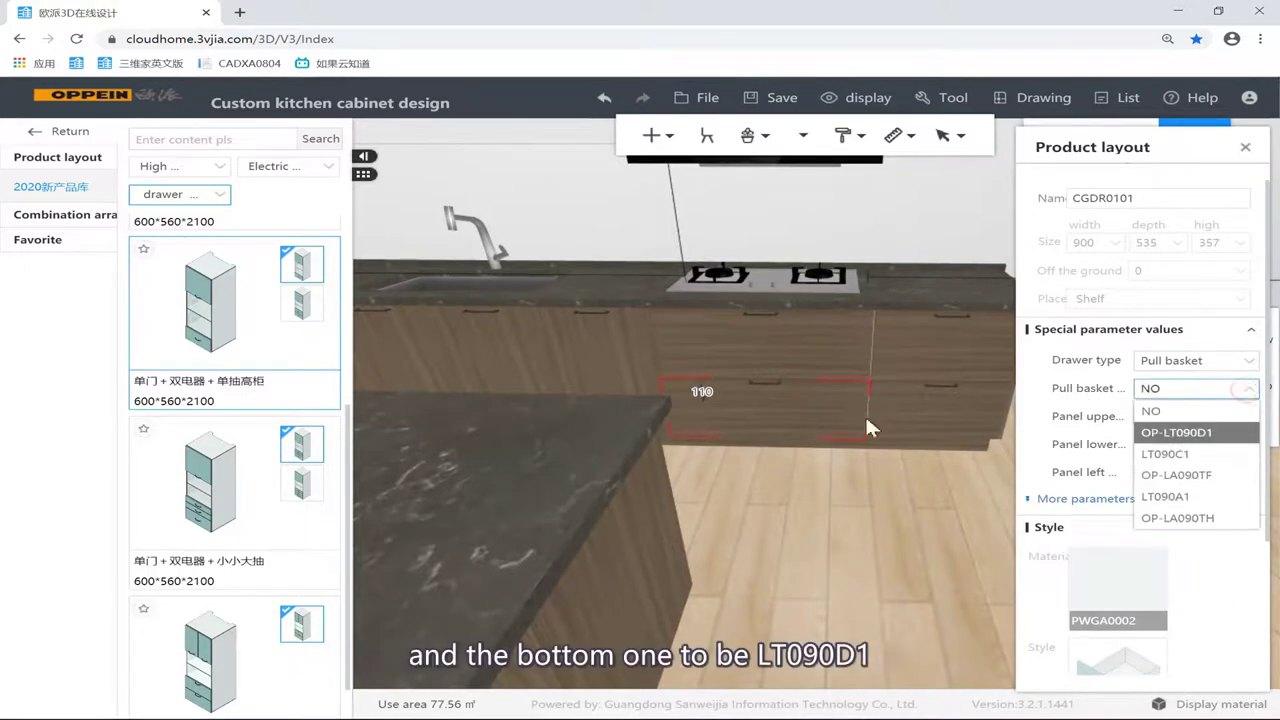
click(1172, 437)
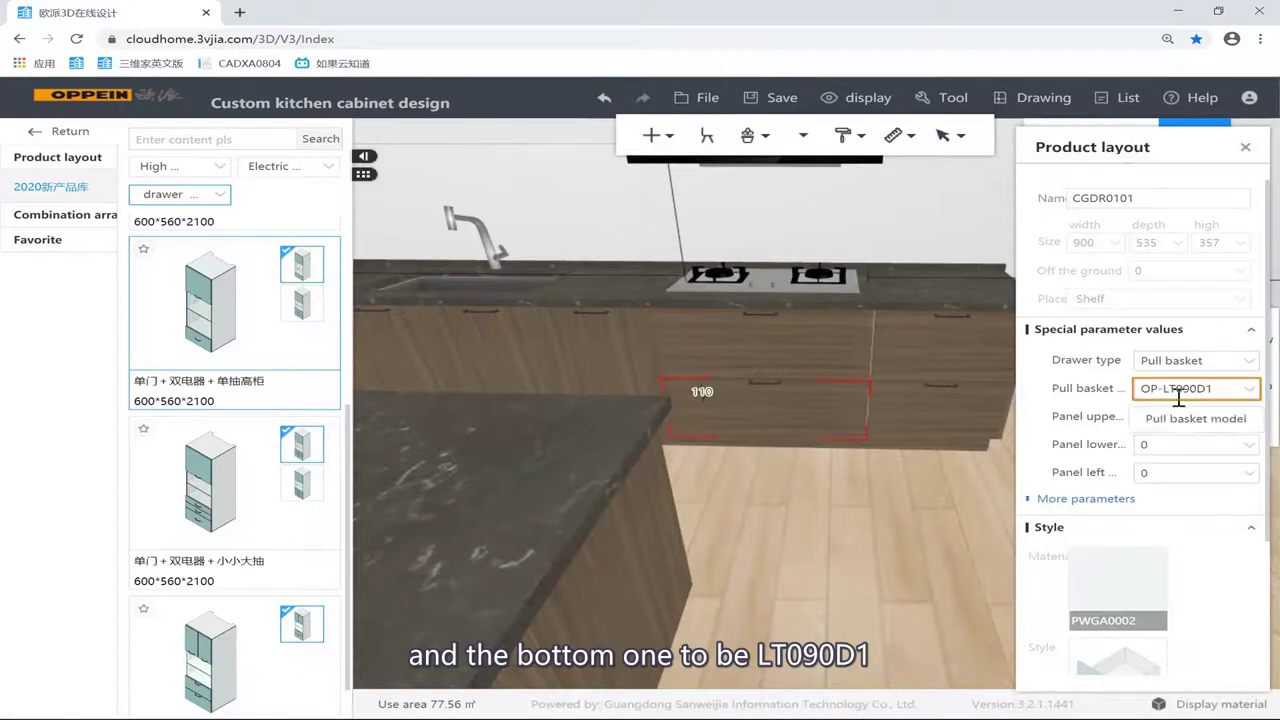
Step: Set the pull basket of the 450 mm single-door base cabinet between sink and cooktop to LD045D1
drag(829, 503, 852, 468)
click(847, 420)
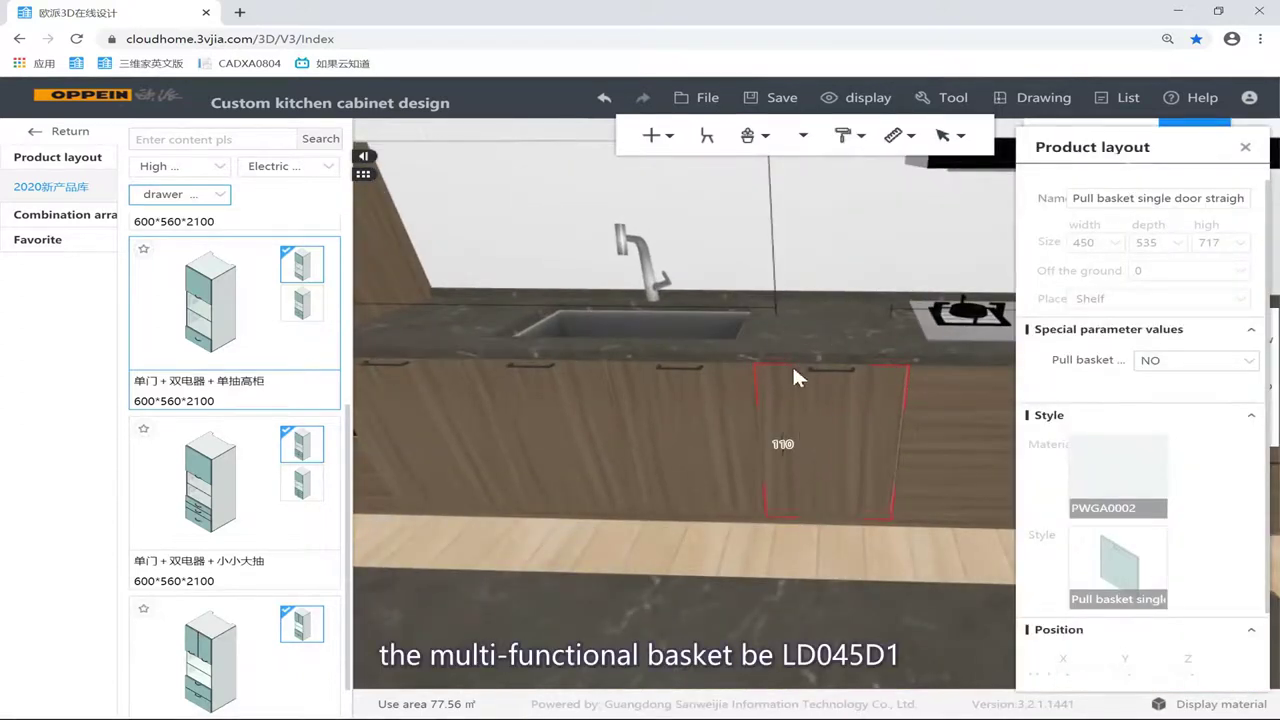
click(1246, 360)
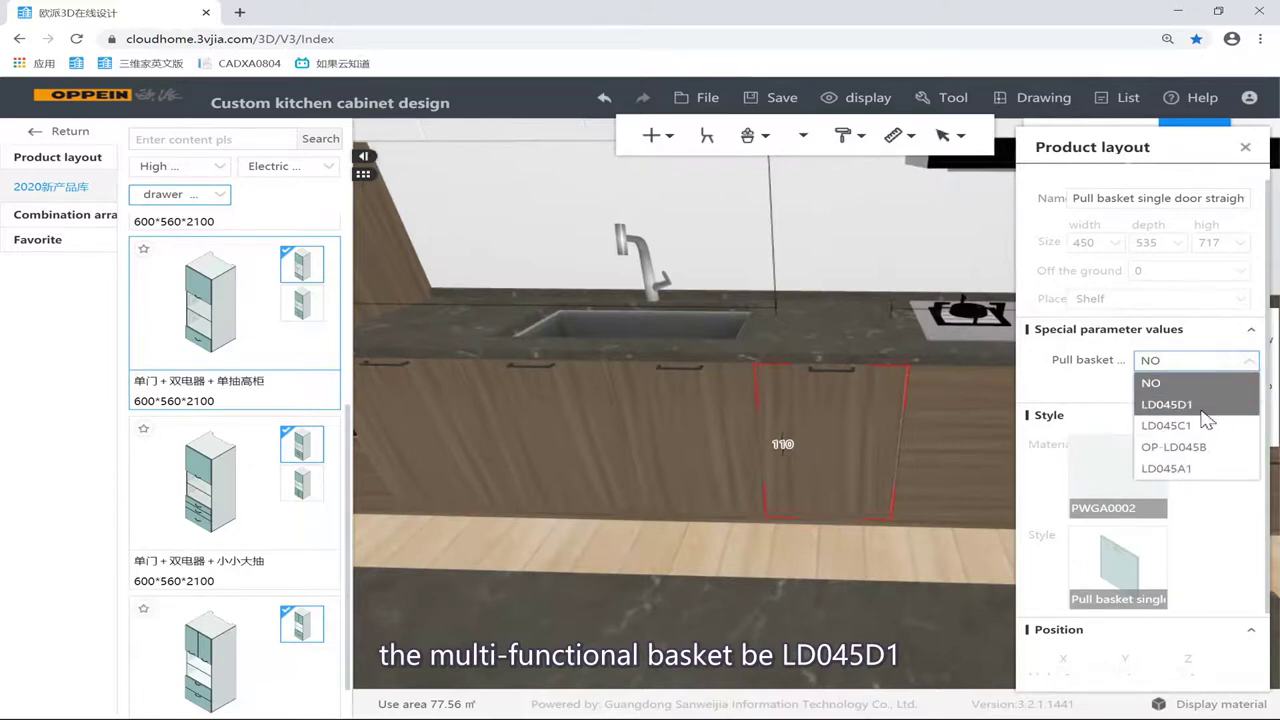
click(1207, 405)
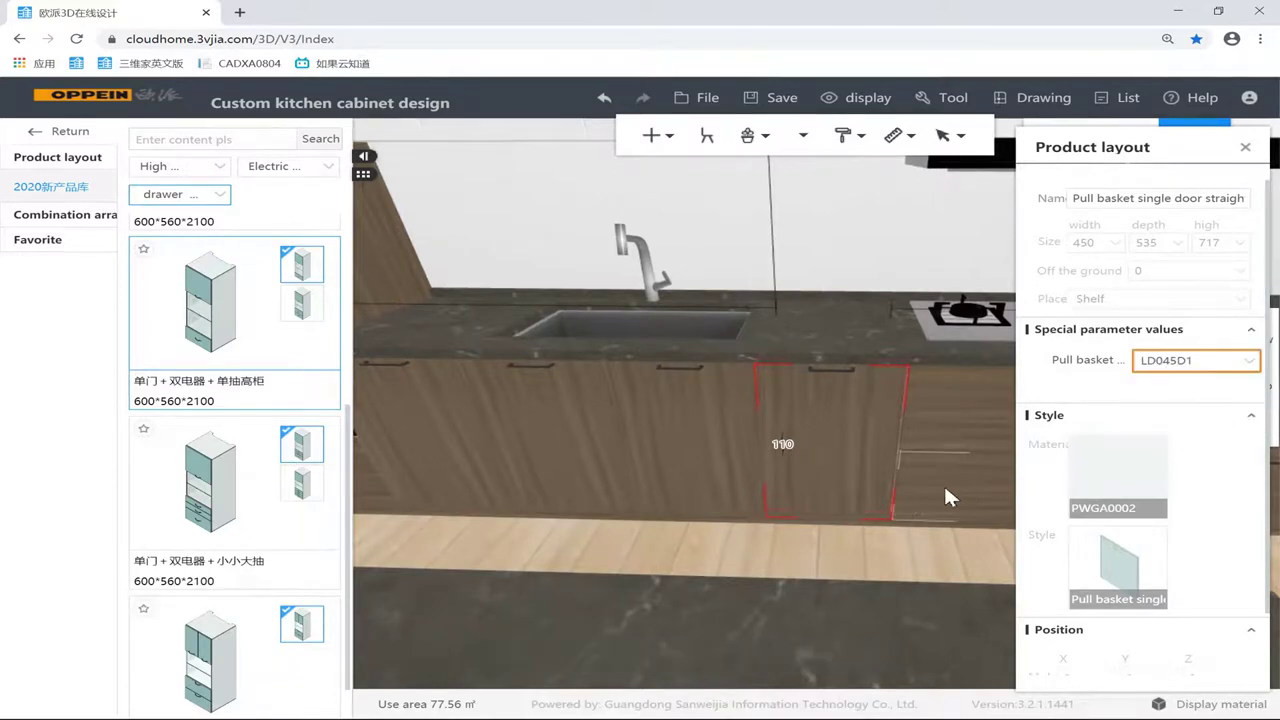
click(906, 545)
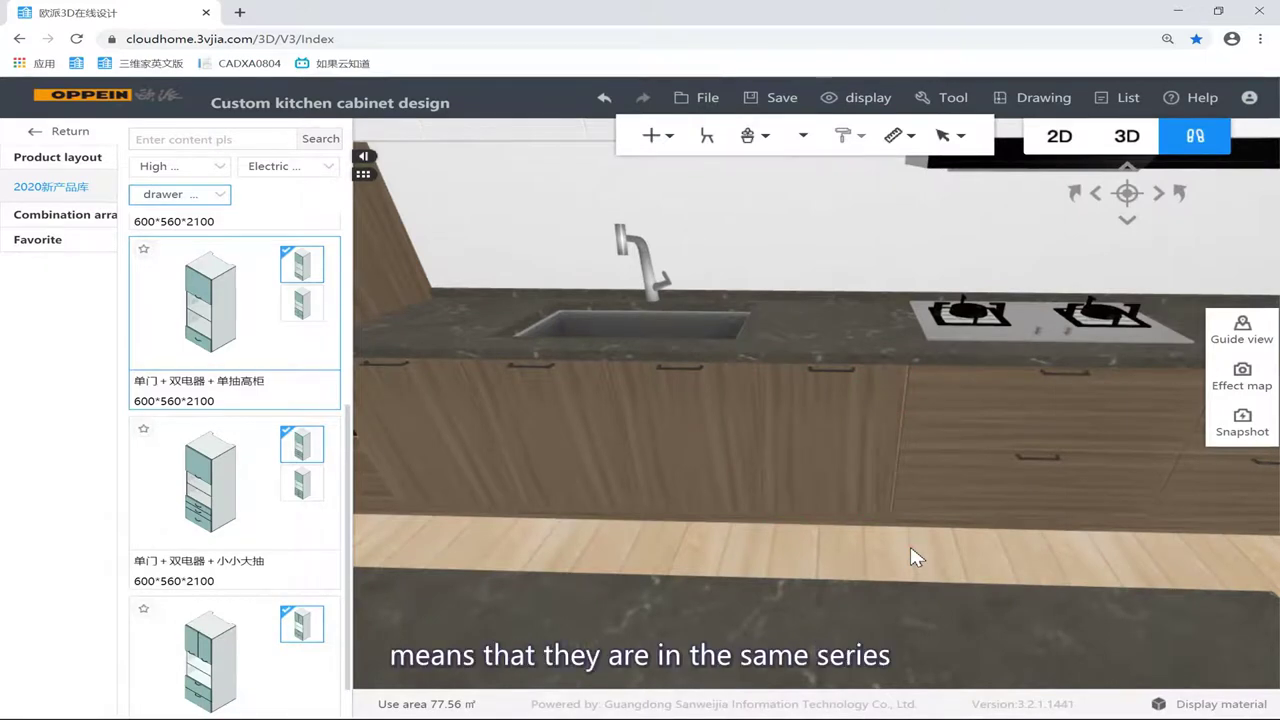
Step: Run the standardized detection on the kitchen design
scroll(908, 545, down, 8)
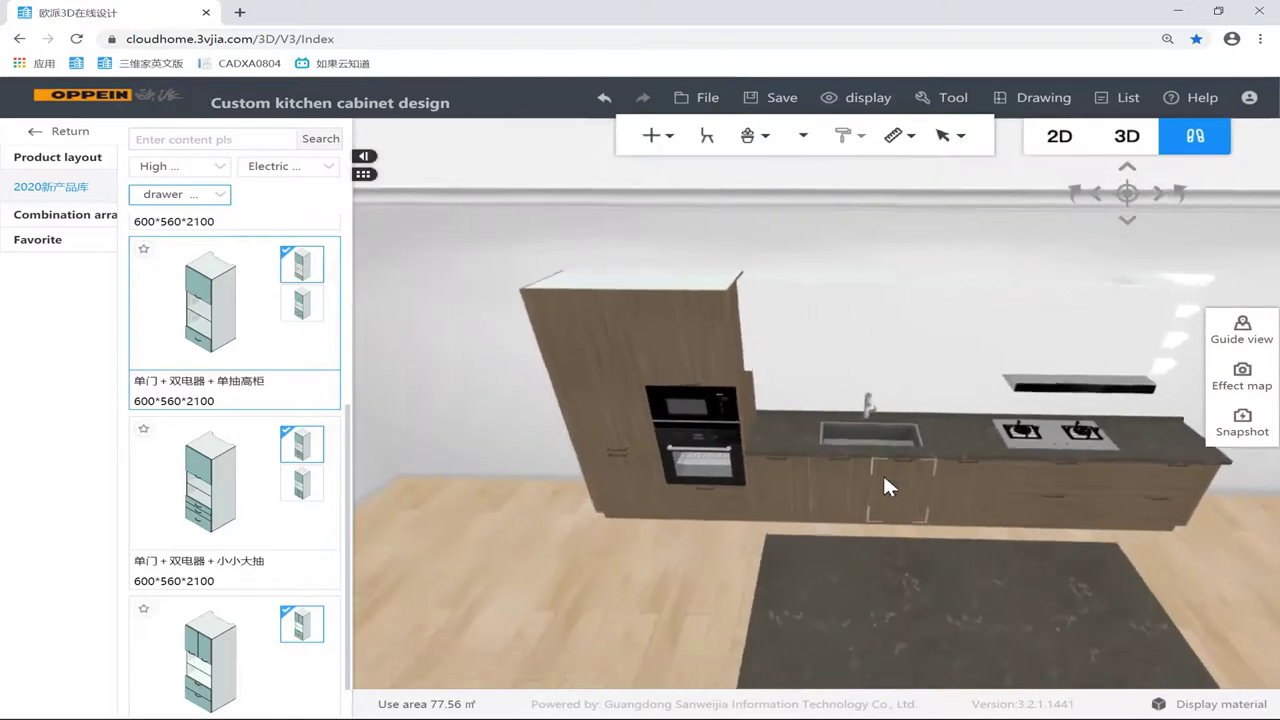
right_drag(869, 480, 695, 413)
drag(697, 421, 1040, 398)
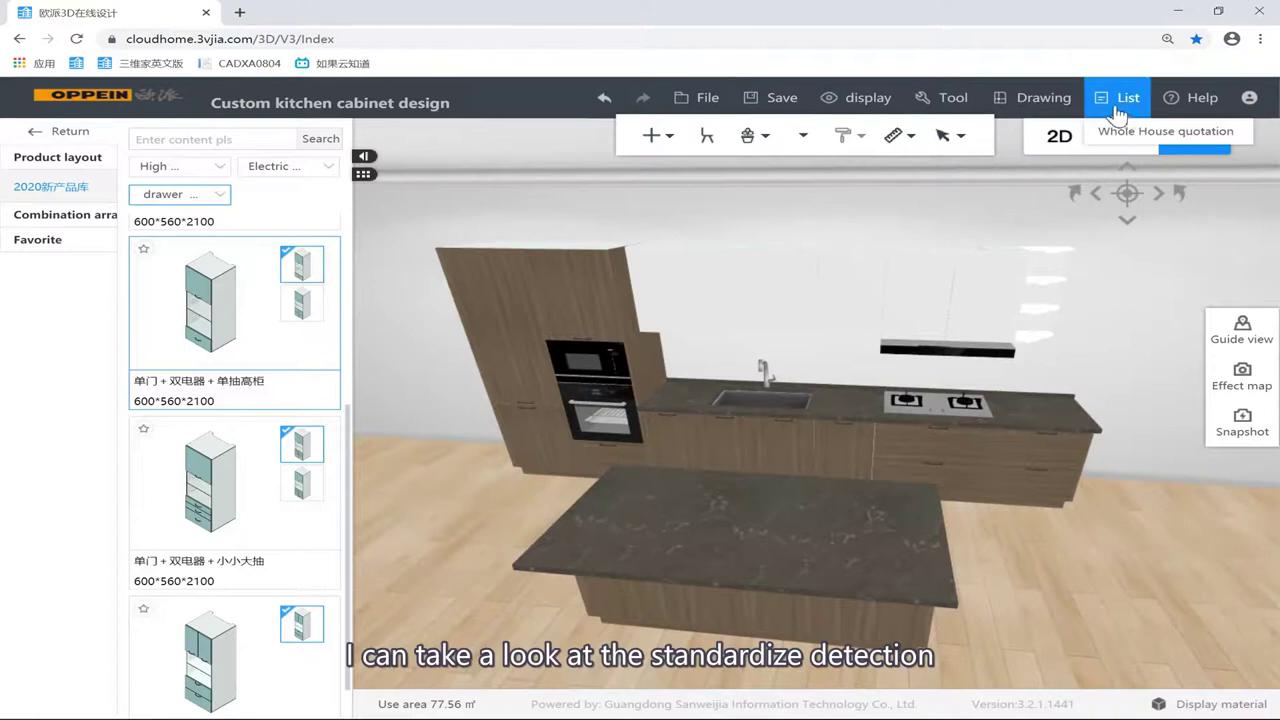
right_click(868, 200)
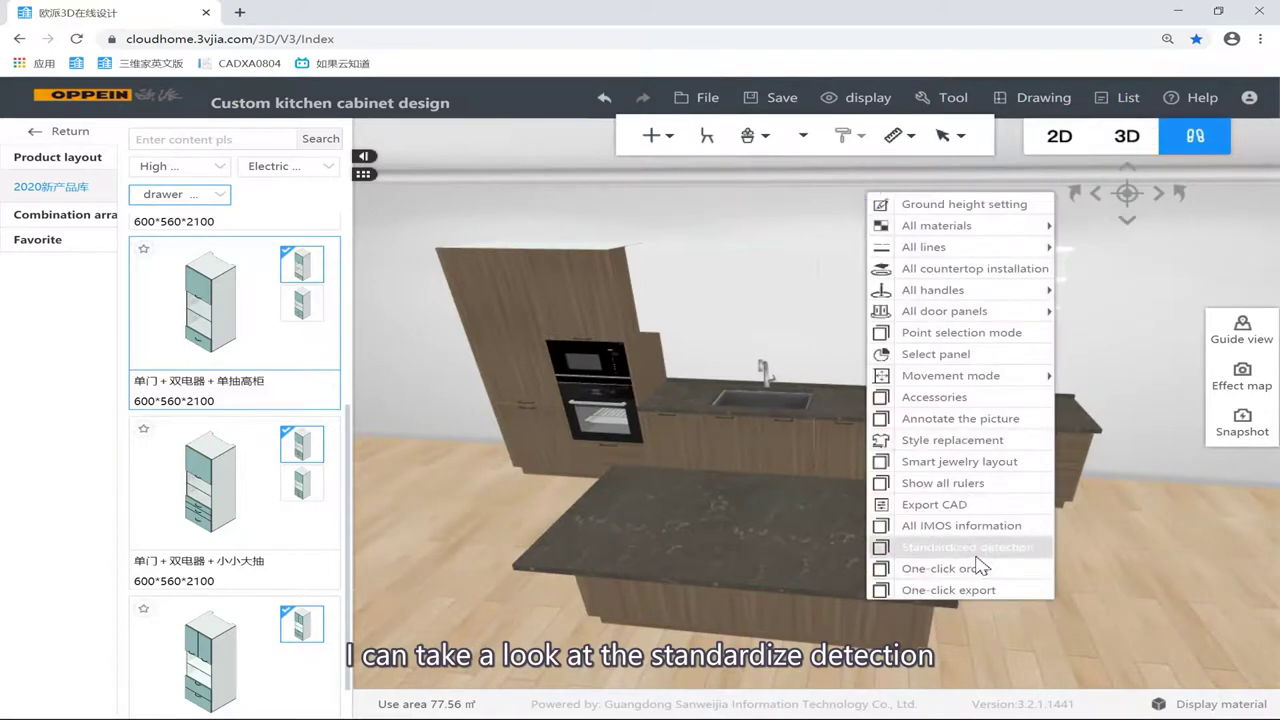
click(970, 547)
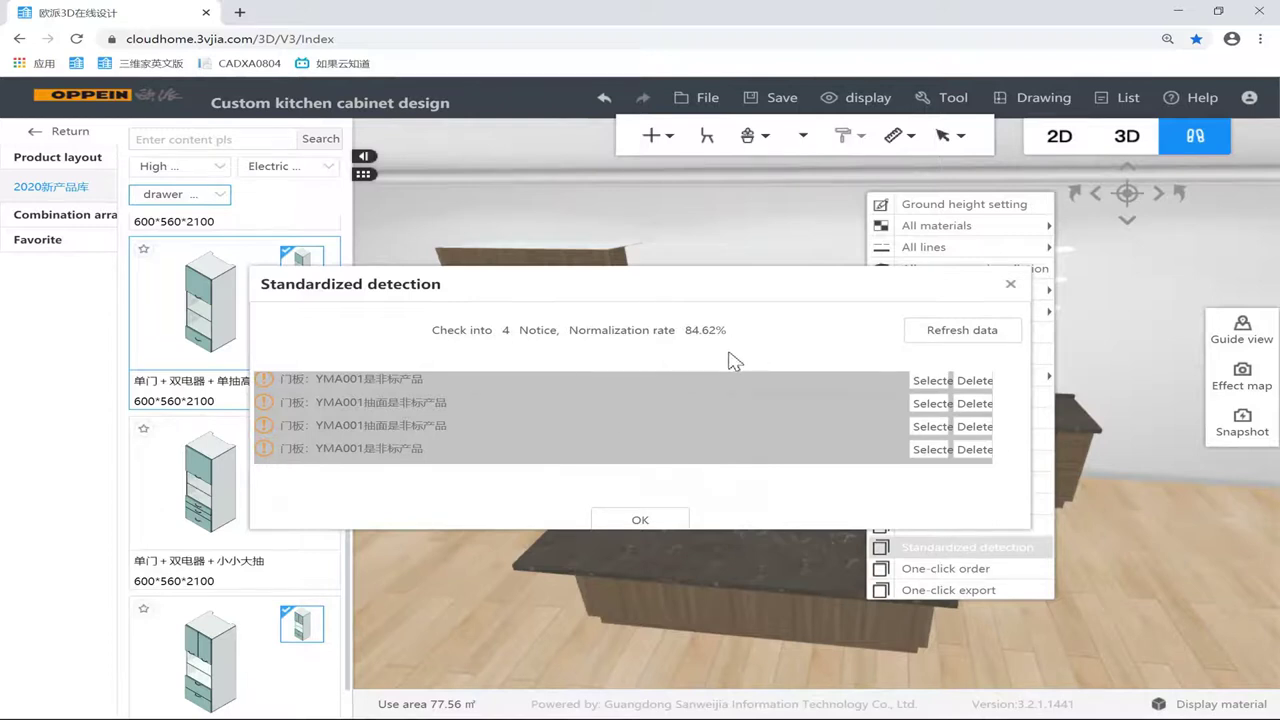
Step: Locate the first flagged YMA001 door panel from the detection list and check its size in the model
click(929, 384)
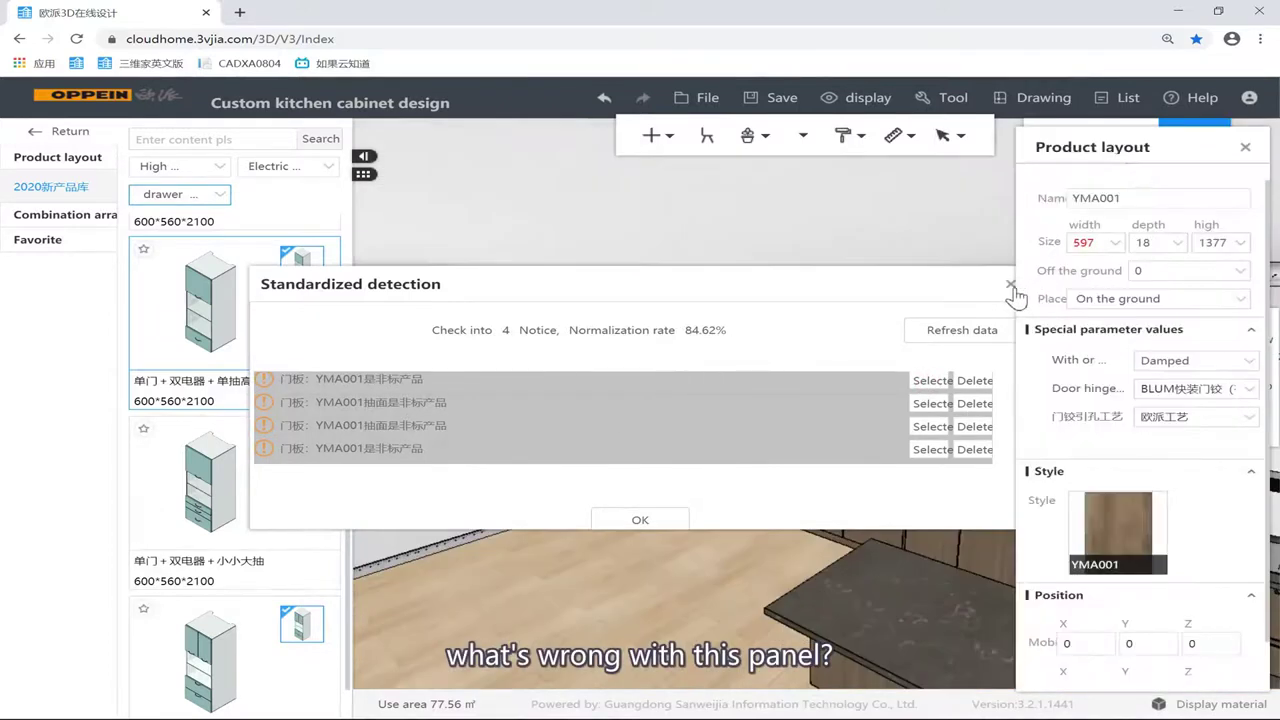
click(1010, 287)
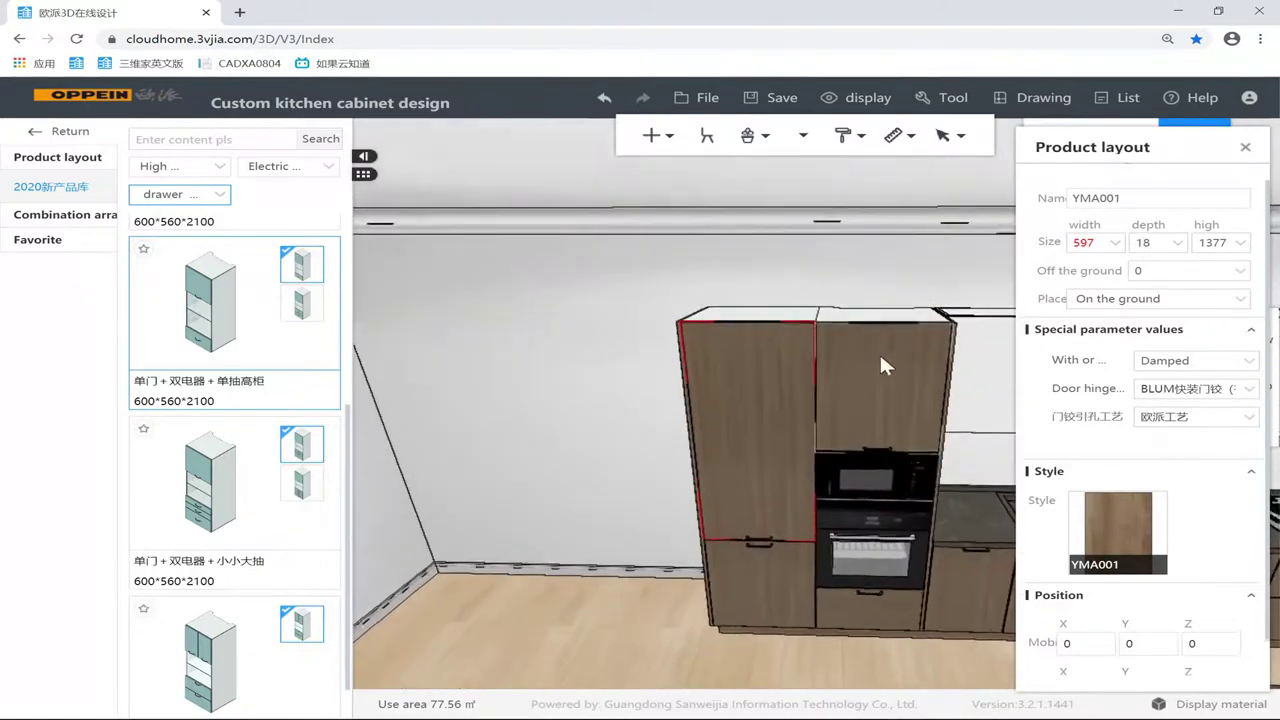
click(1242, 149)
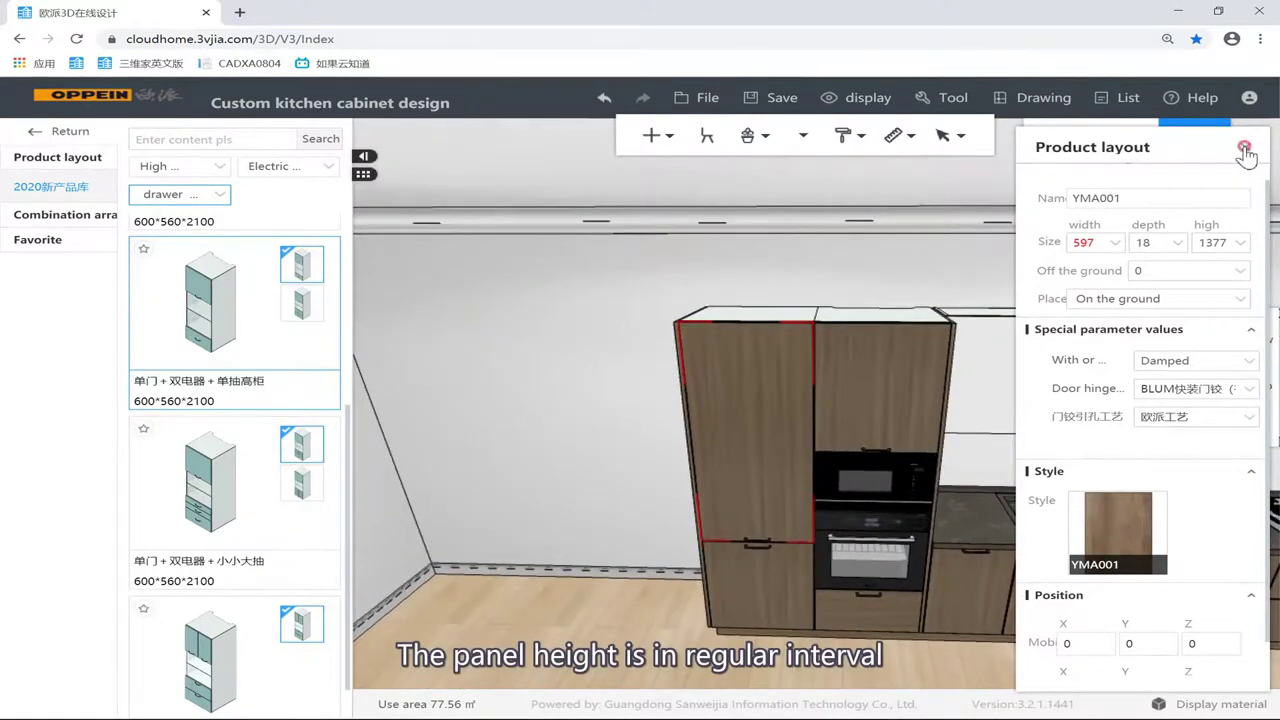
click(962, 284)
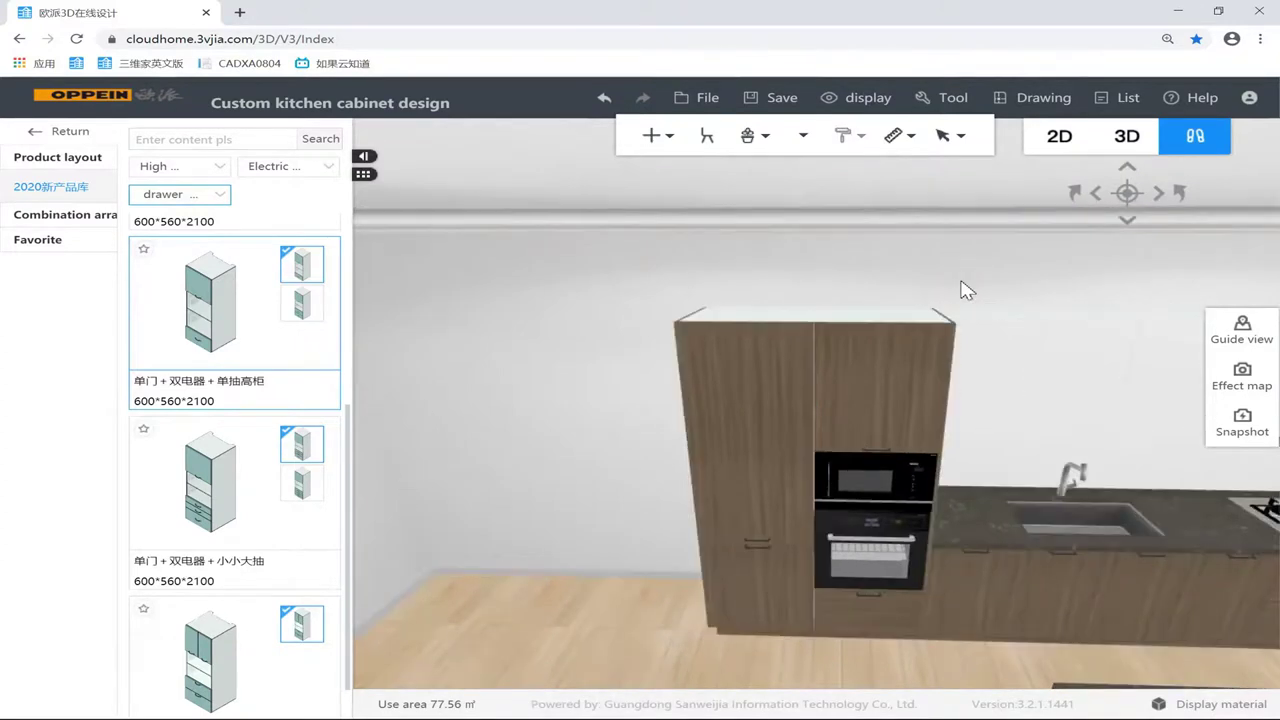
Step: Examine the parameters of the tall cabinet beside the oven unit, including its upper door section and door panel height
drag(963, 283, 790, 357)
click(789, 348)
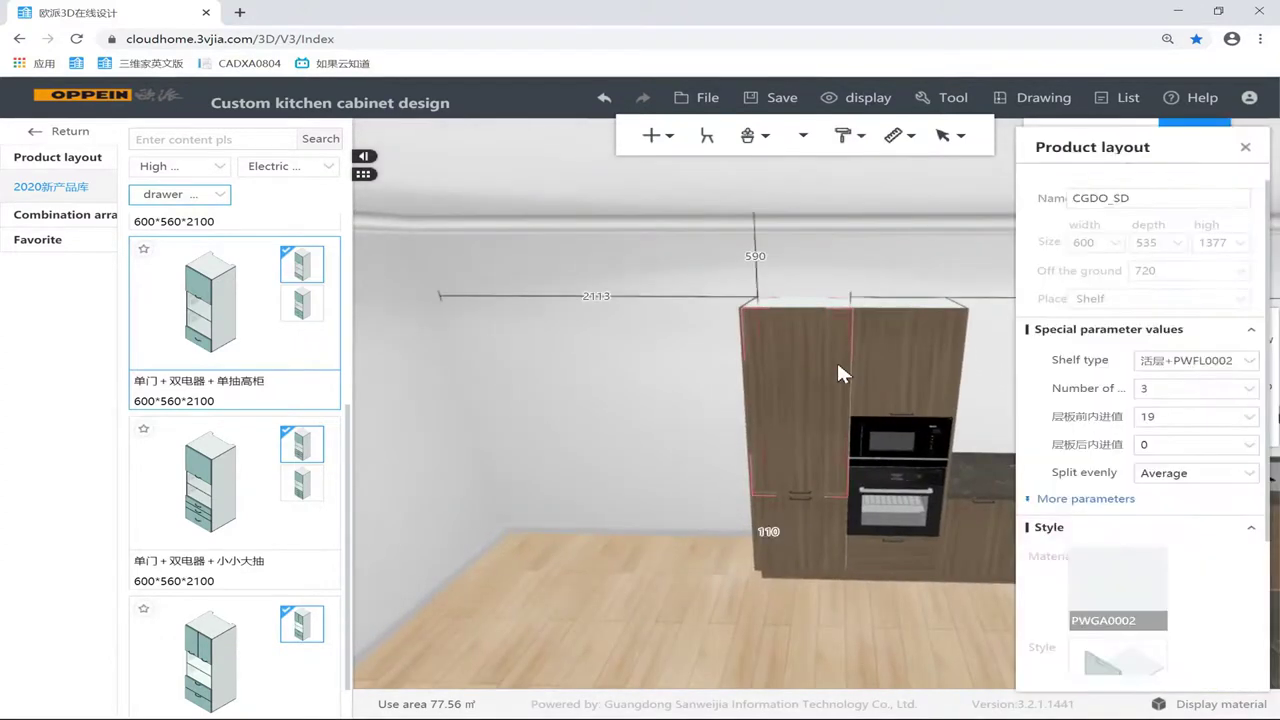
right_drag(826, 352, 746, 431)
click(685, 533)
click(675, 310)
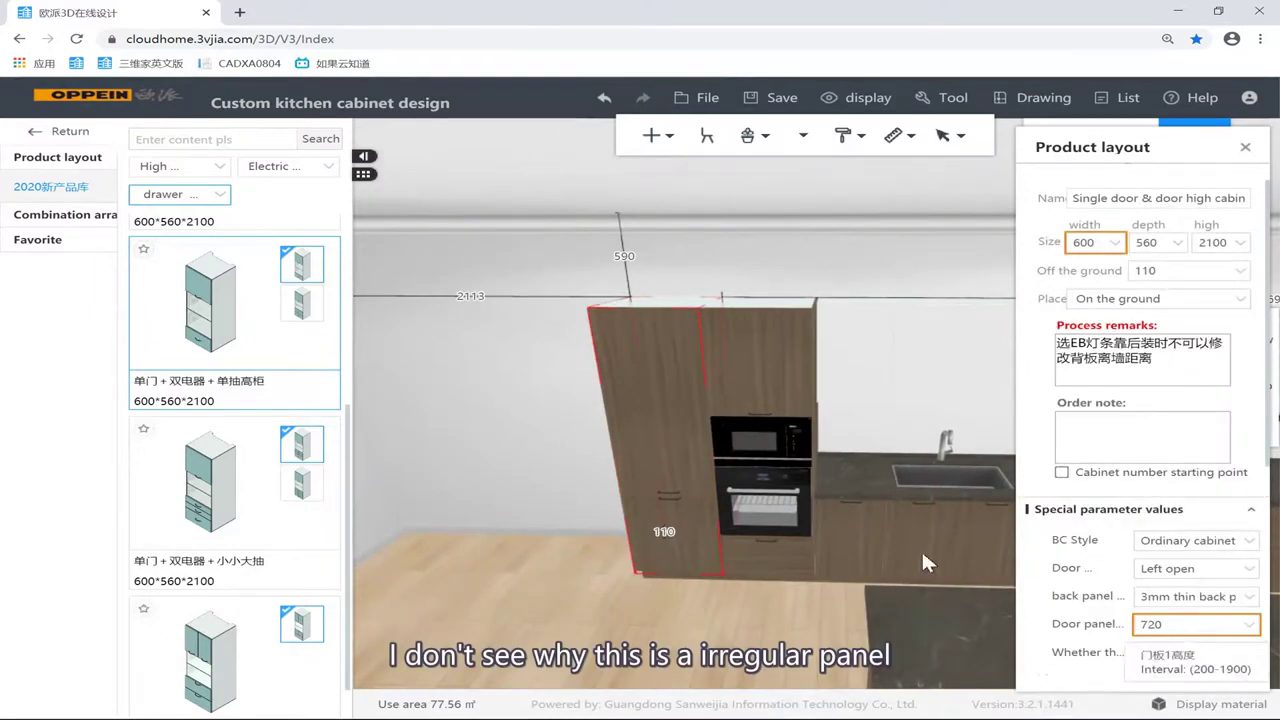
click(511, 471)
Step: Start a one-click export to run the production inspection and review its list of issues
scroll(580, 425, down, 4)
right_drag(586, 414, 540, 338)
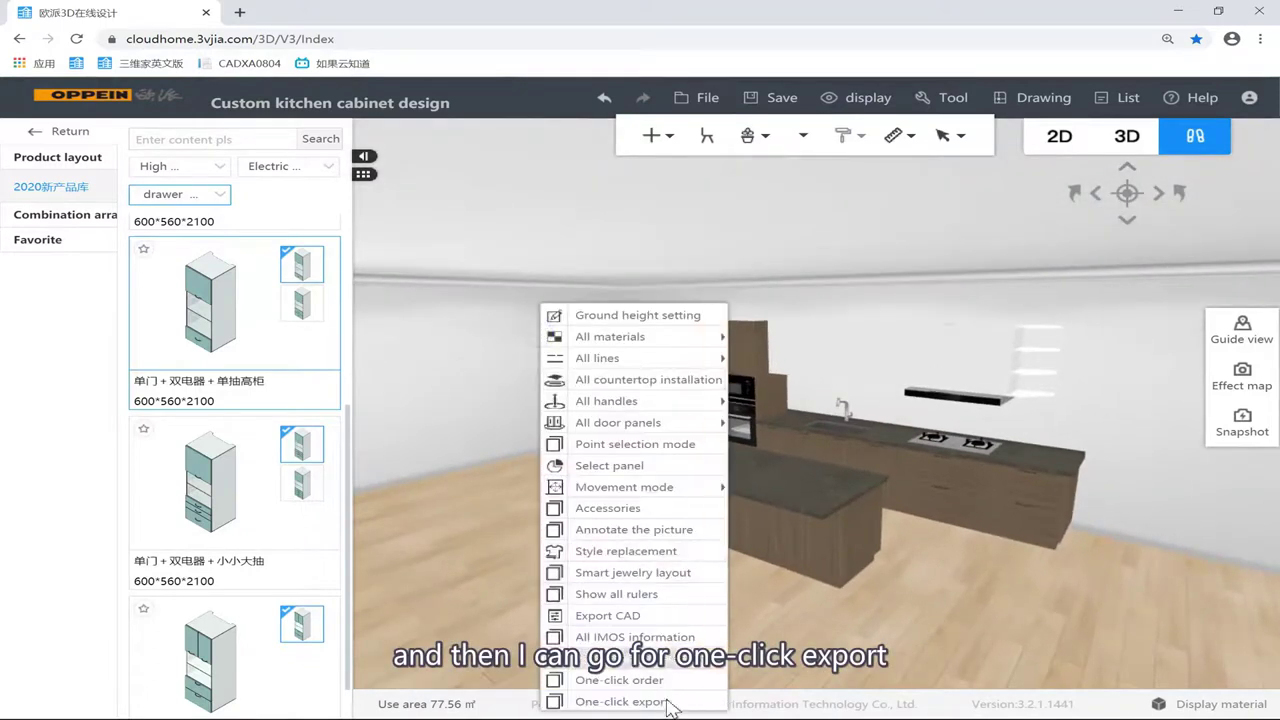
click(660, 700)
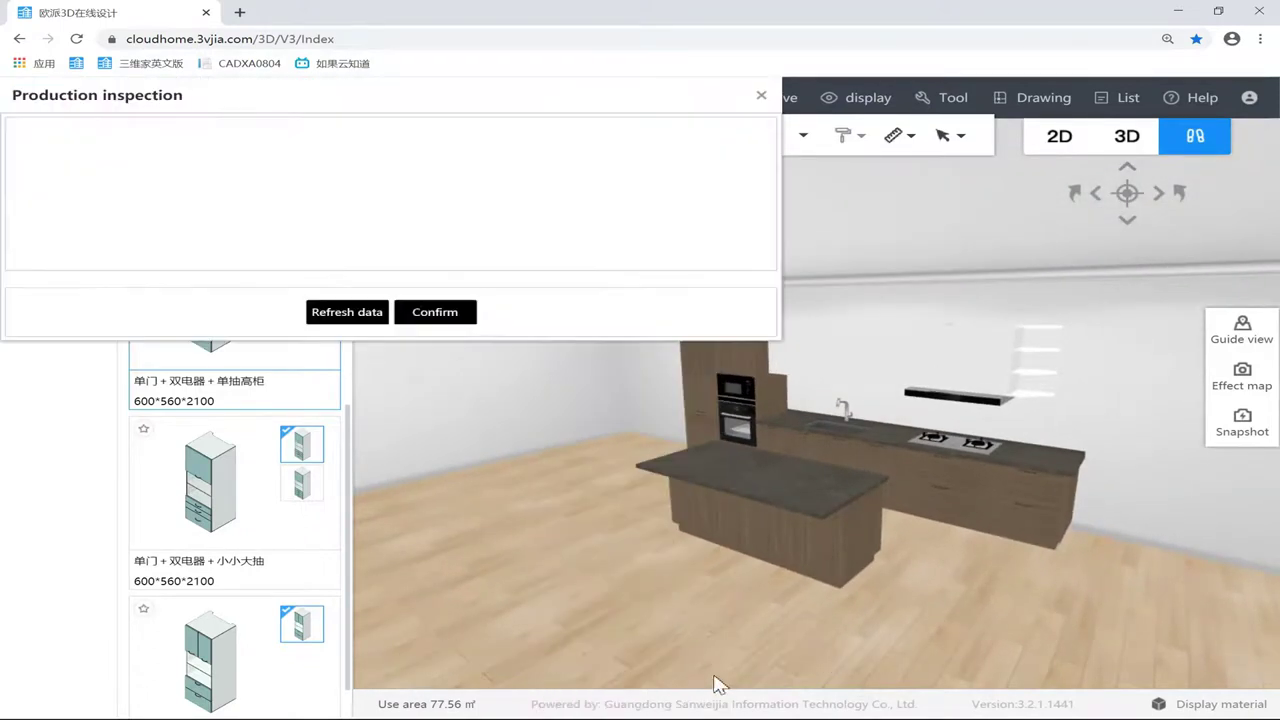
drag(557, 71, 693, 246)
drag(915, 329, 1088, 348)
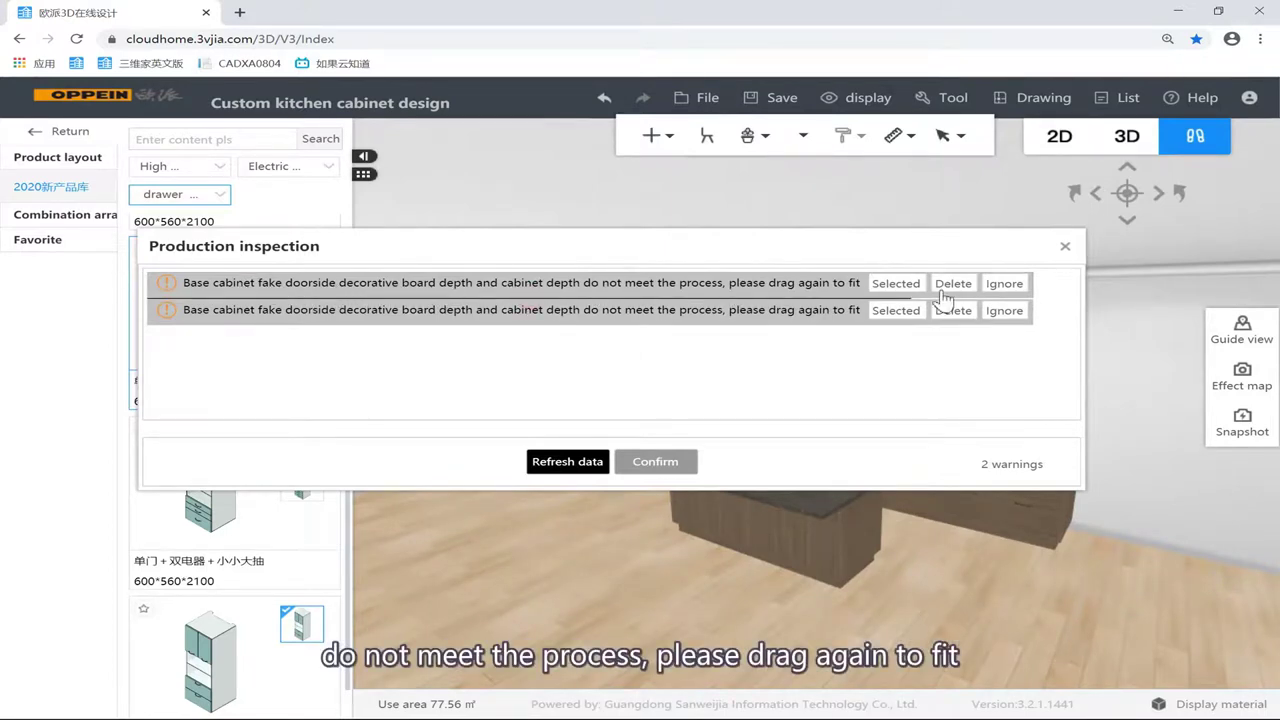
Step: Locate the first flagged base cabinet fake door from the production inspection list and view it on the island
click(896, 284)
drag(851, 243, 915, 138)
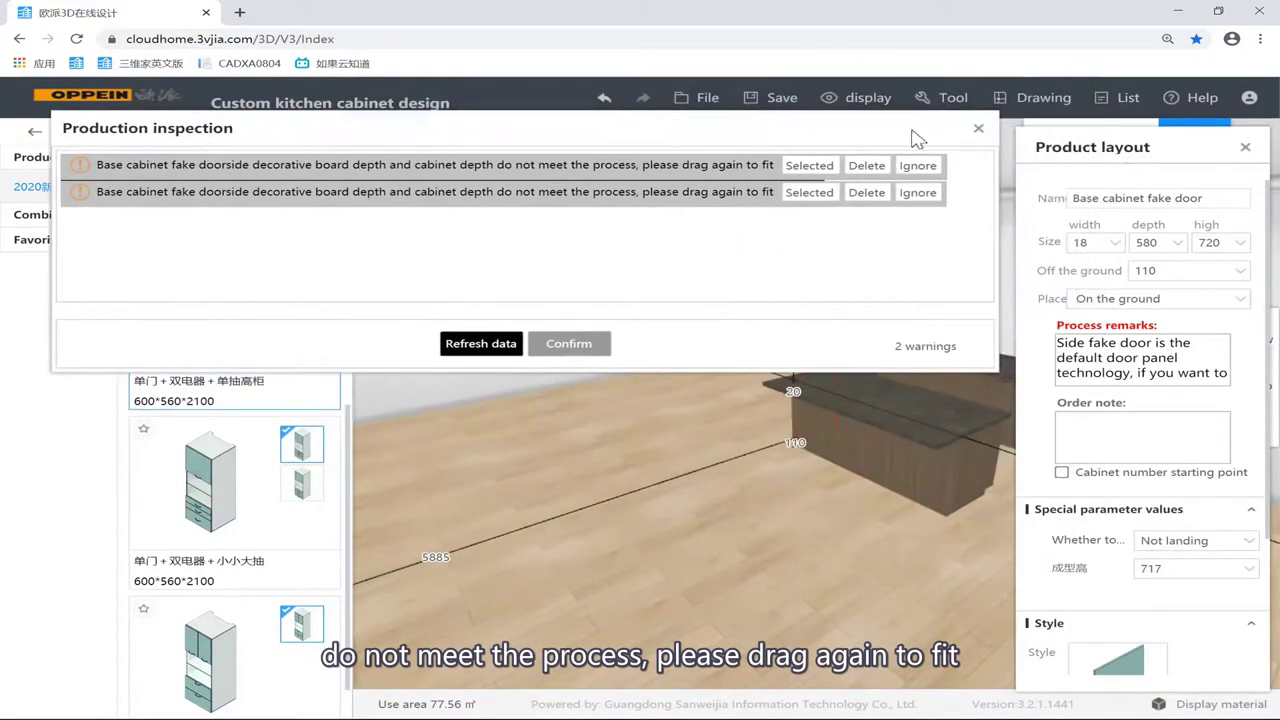
click(978, 129)
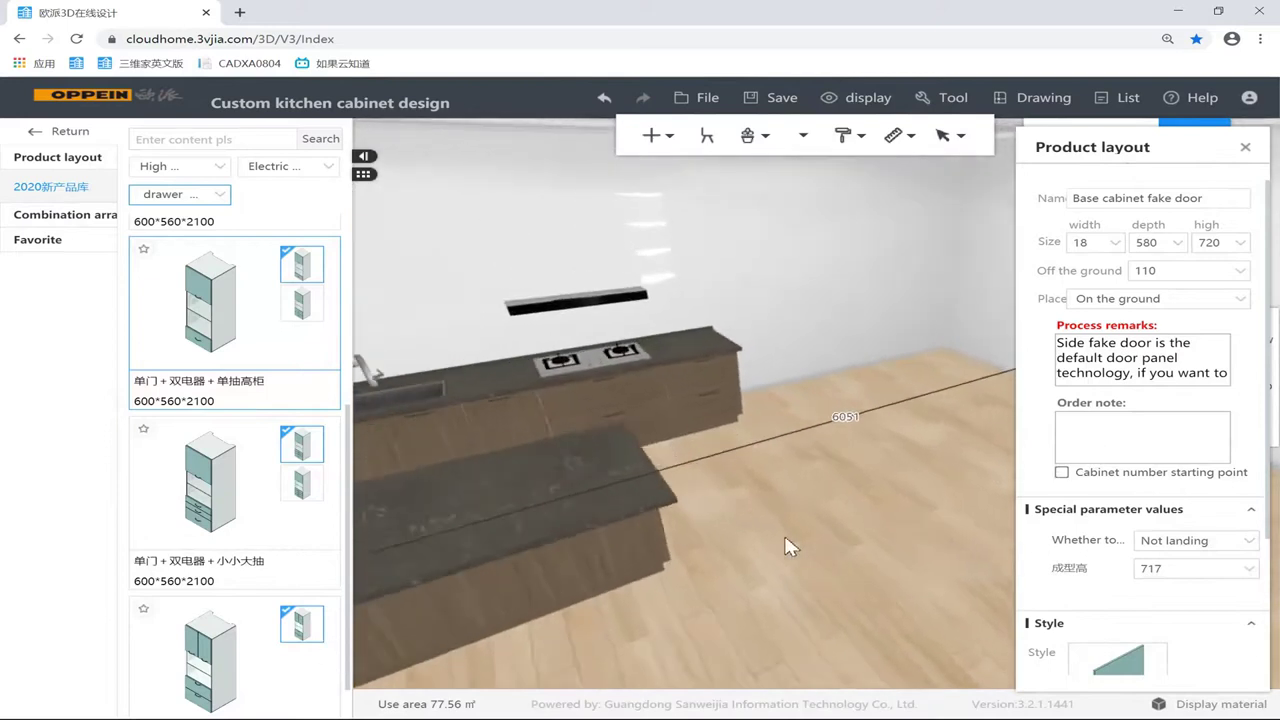
right_drag(1104, 549, 629, 433)
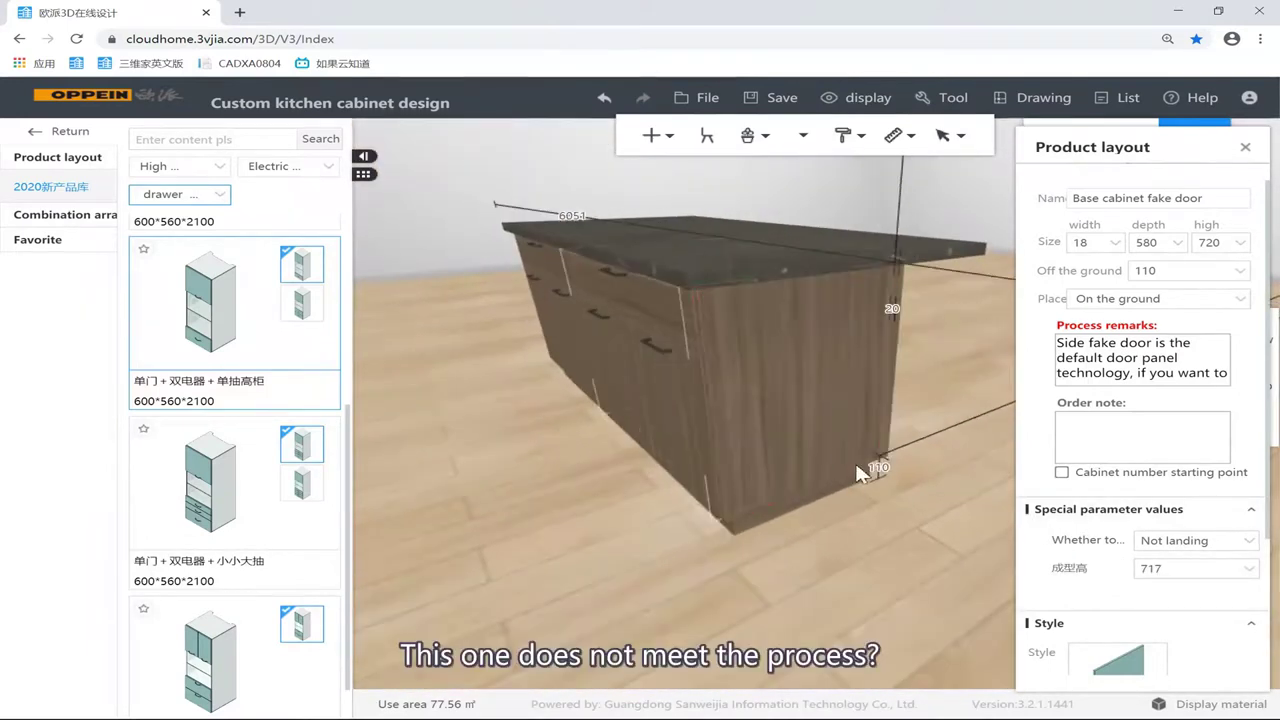
Step: Examine how the side fake door panels fit against the ends of the island cabinets
drag(855, 546, 811, 368)
click(514, 460)
drag(514, 460, 1155, 468)
click(877, 391)
drag(877, 391, 930, 239)
click(593, 430)
scroll(580, 267, down, 3)
click(610, 303)
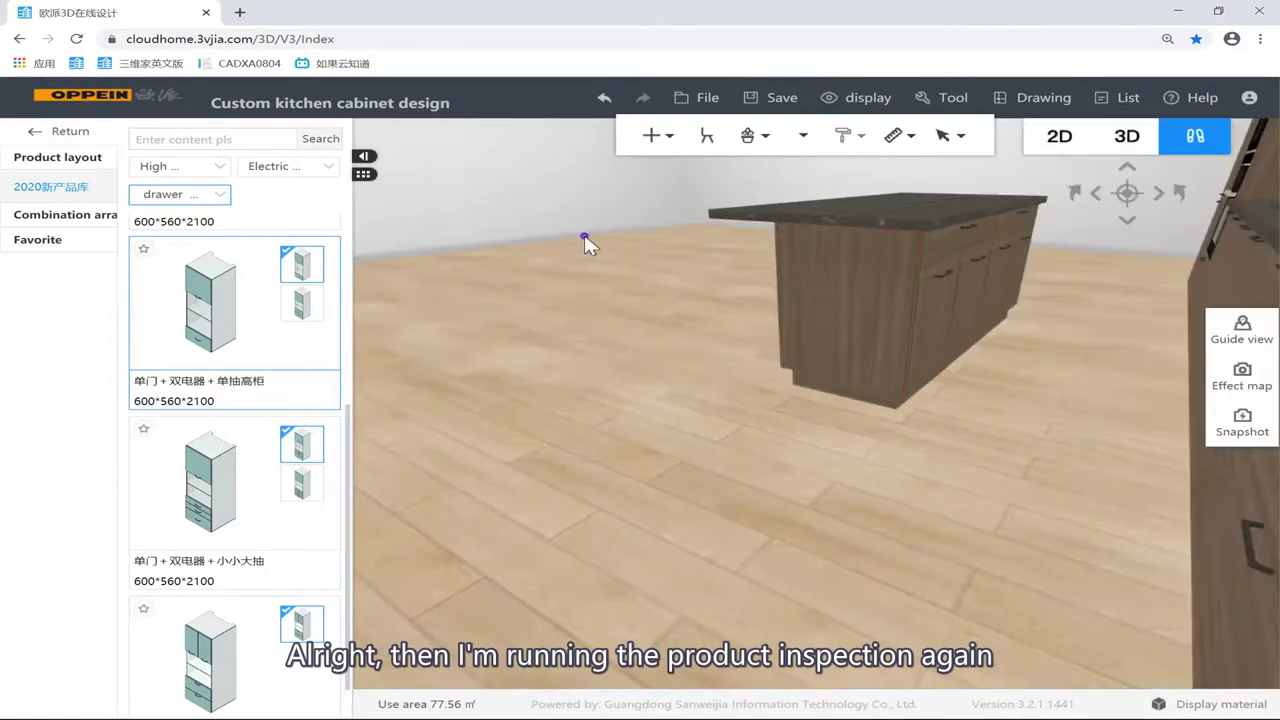
Step: Run the production inspection again and locate the first flagged fake door on the island's end
right_click(586, 243)
click(705, 638)
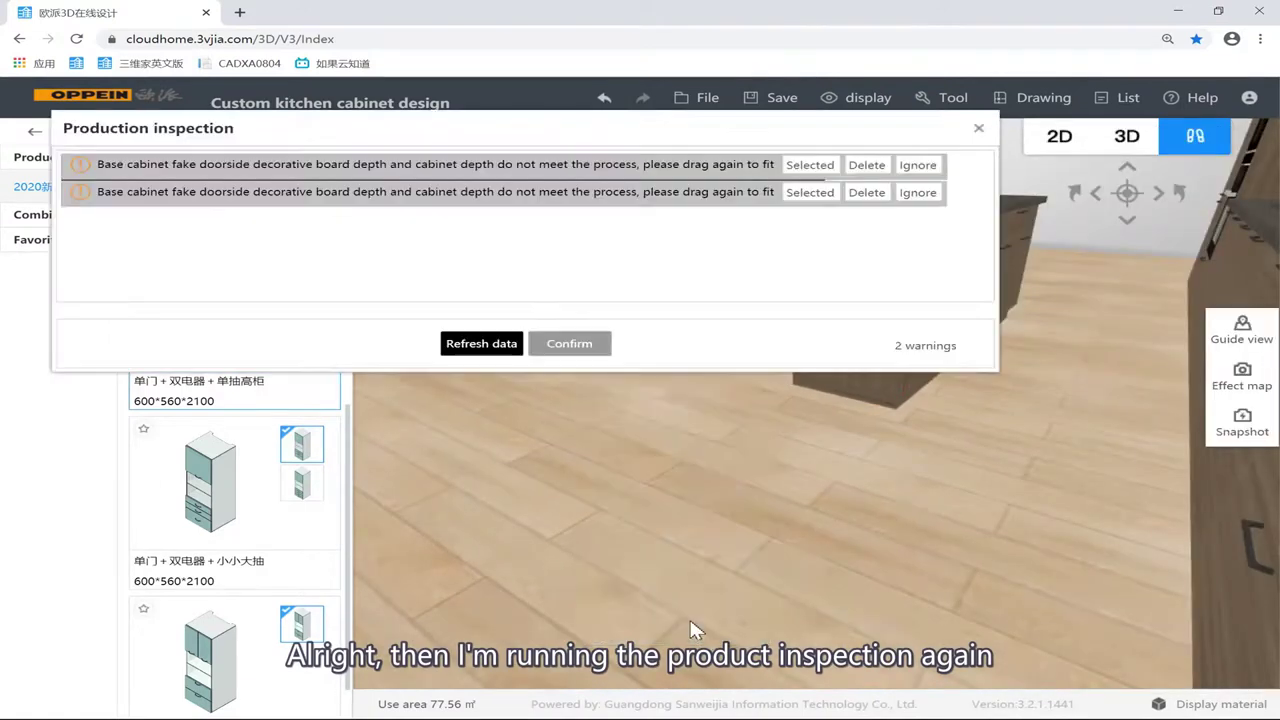
click(809, 167)
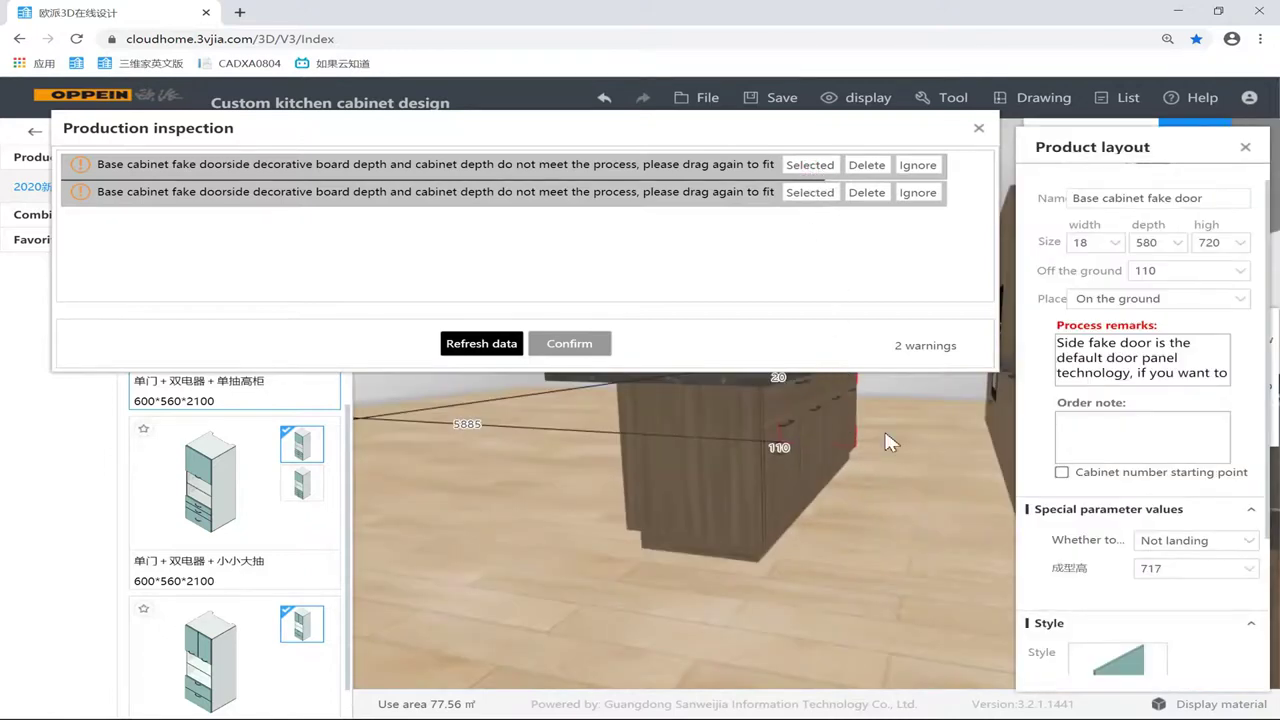
scroll(912, 446, up, 5)
right_drag(910, 444, 150, 463)
drag(152, 471, 708, 452)
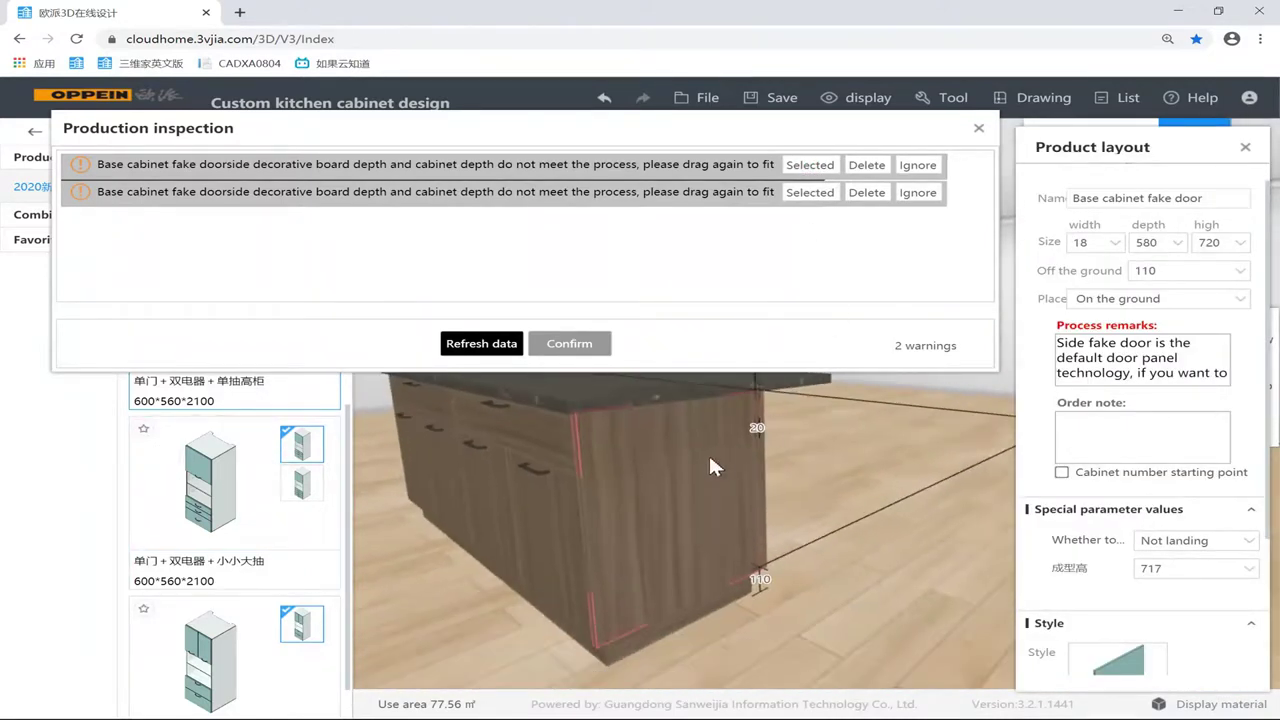
Step: Compare the depth of the flagged fake door with that of the adjacent 900 mm island drawer cabinet
click(978, 131)
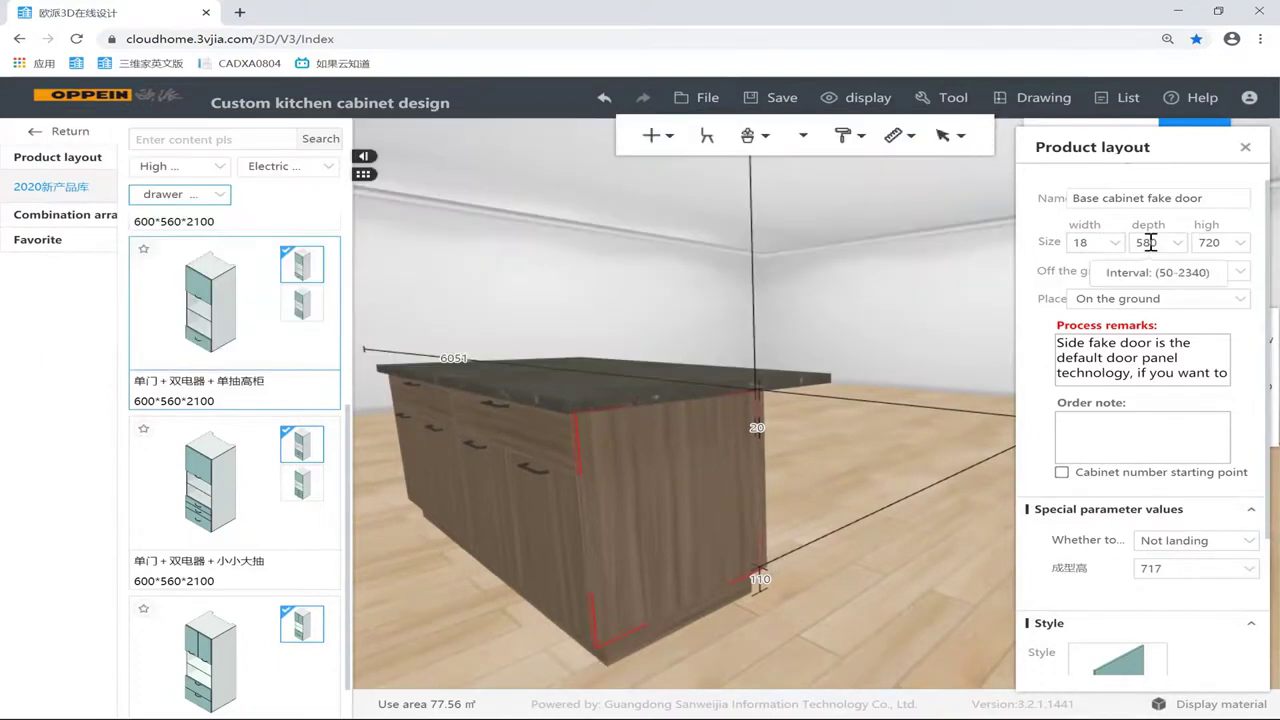
click(570, 436)
click(568, 430)
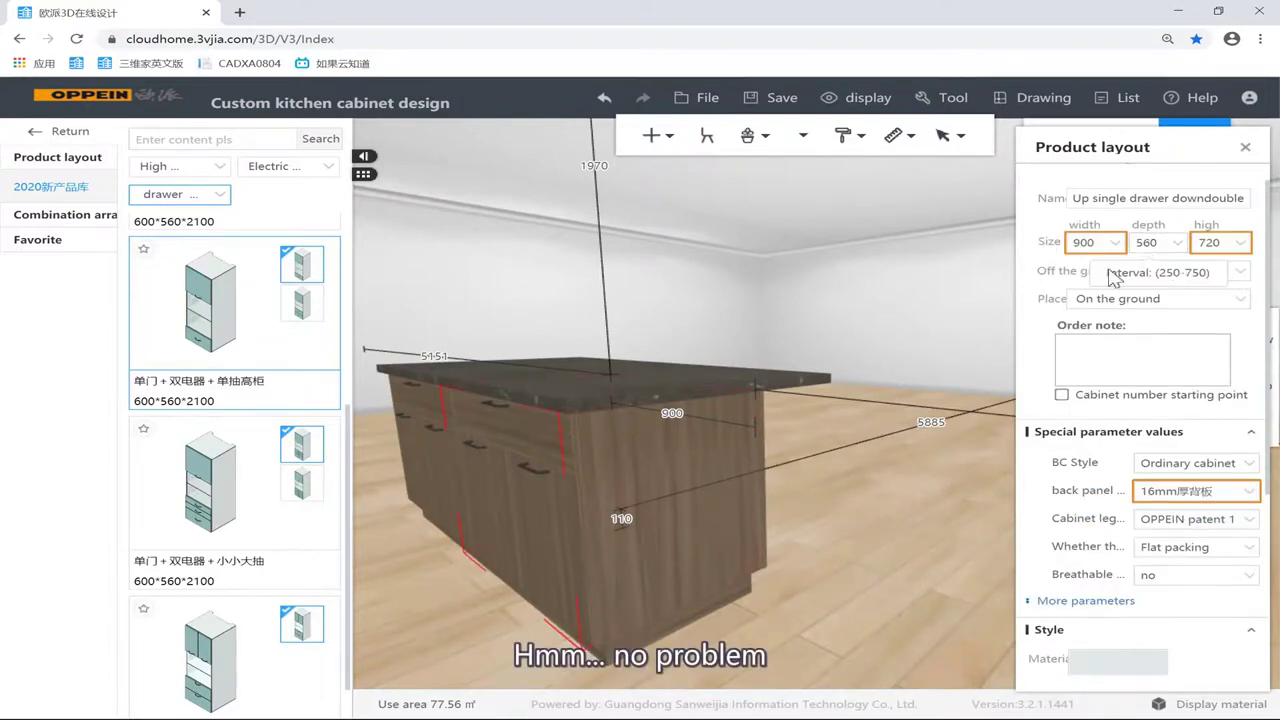
Step: Run the production inspection again, ignore both base cabinet fake door depth warnings, and proceed to the export
click(838, 491)
middle_drag(724, 388, 900, 296)
drag(903, 305, 980, 358)
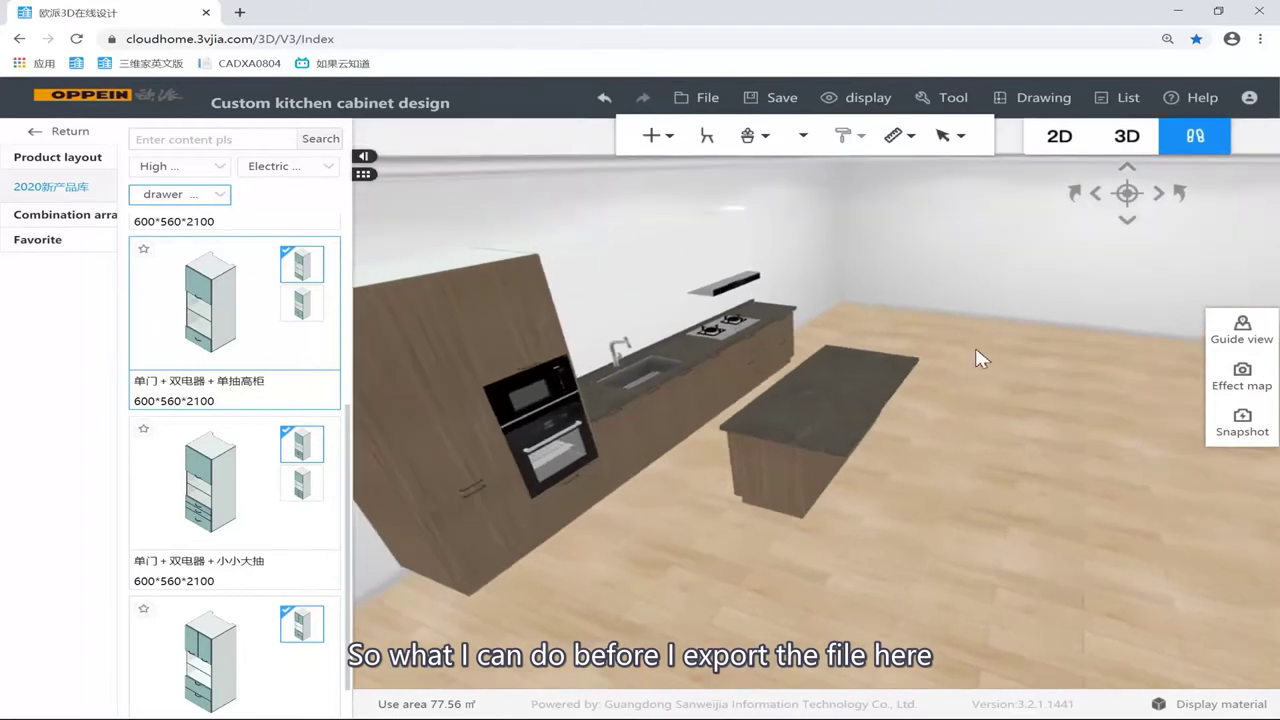
right_click(980, 358)
click(1040, 702)
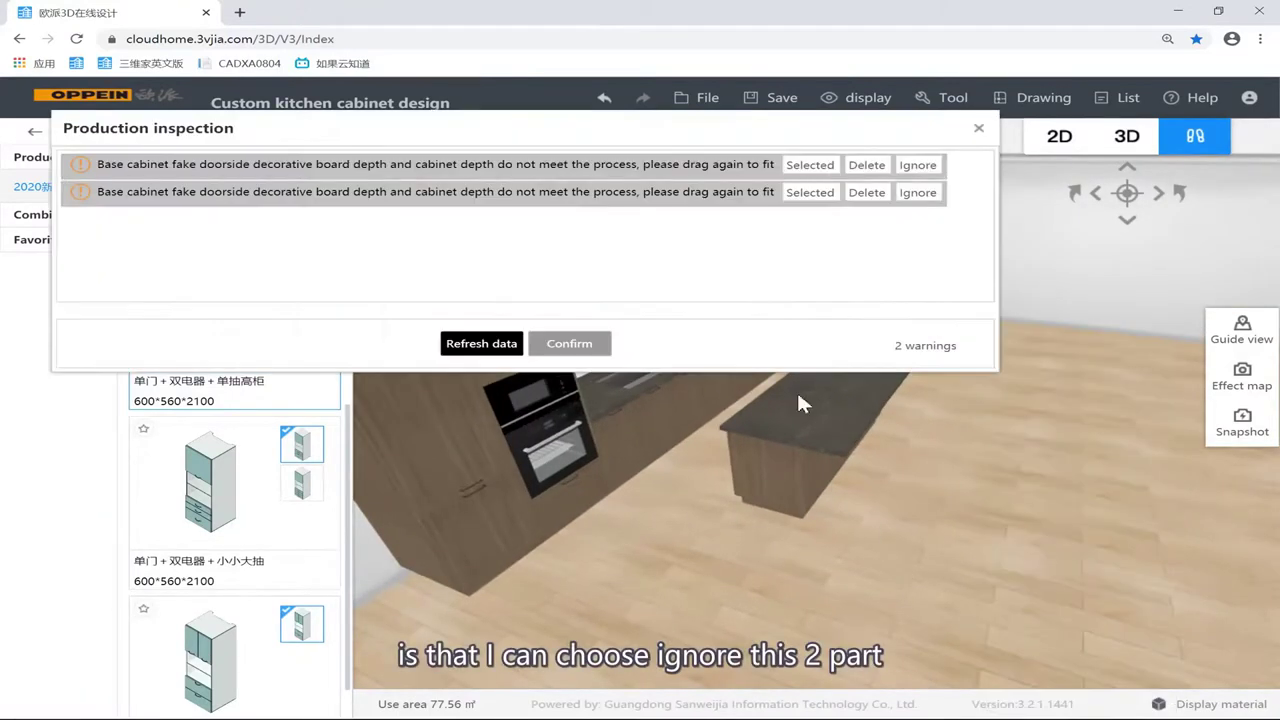
click(917, 165)
click(917, 192)
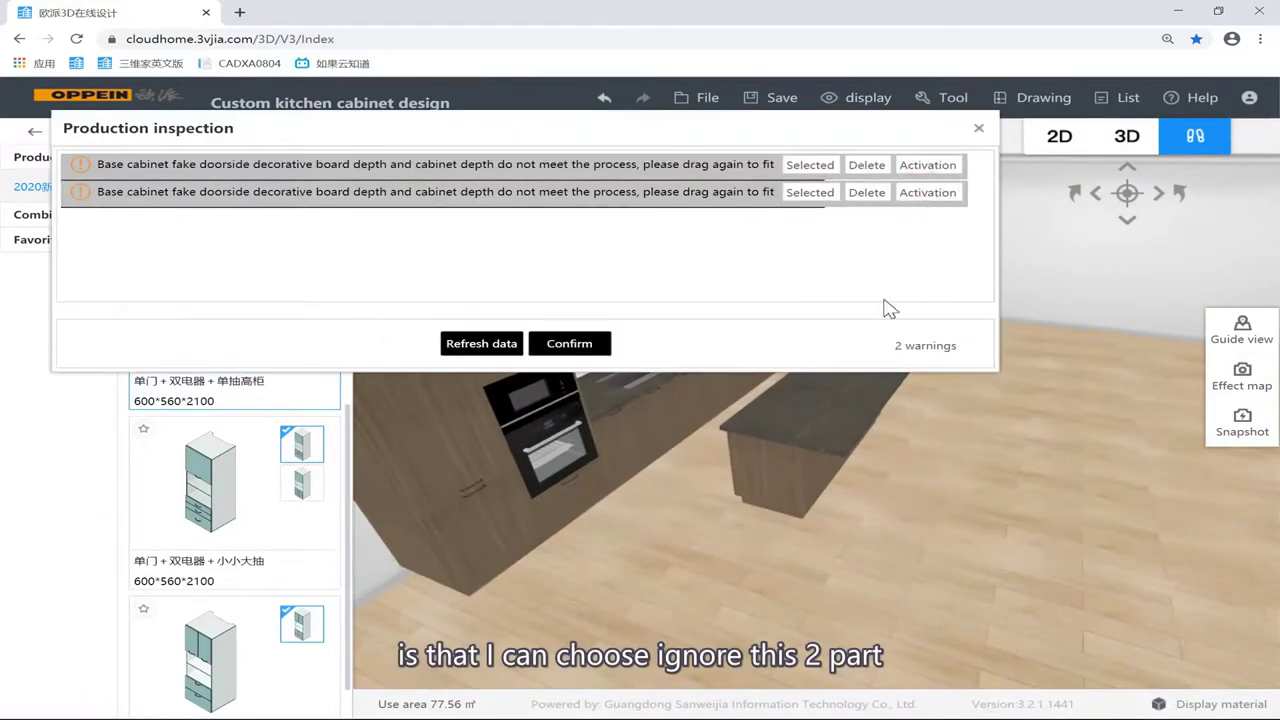
click(569, 343)
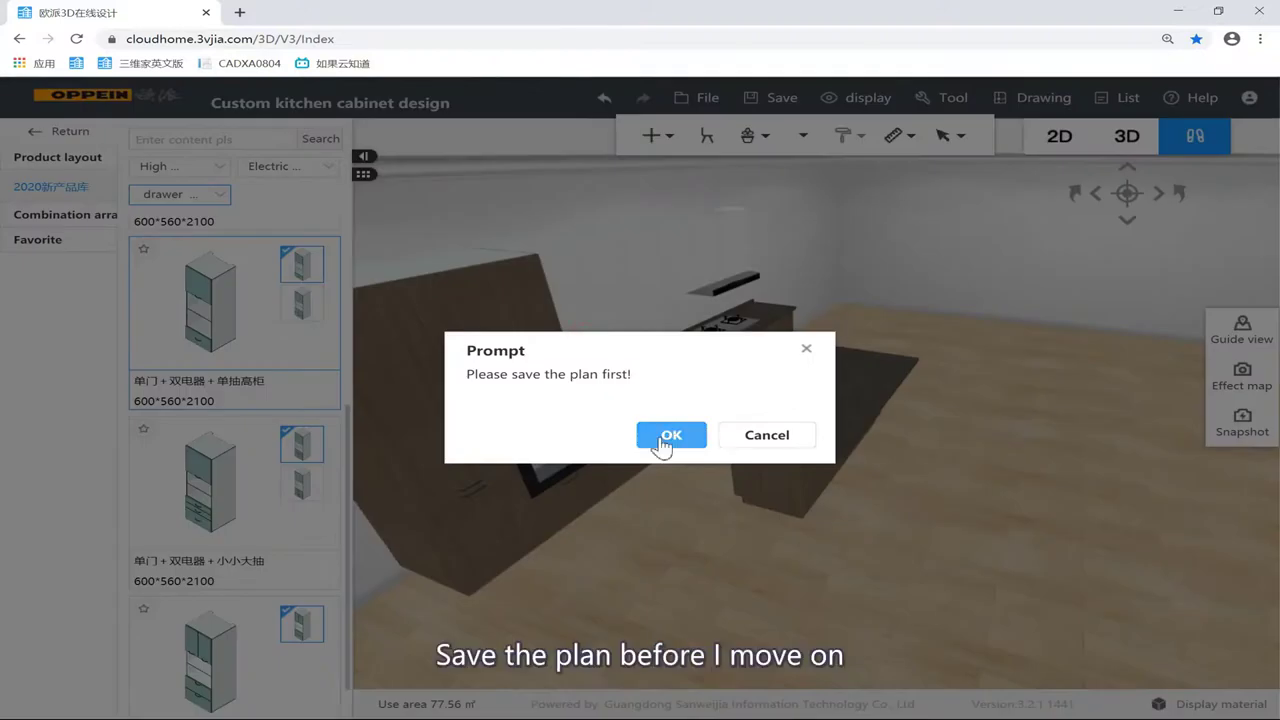
Step: Save the plan with the scheme name "Sample Kitchen 1"
click(664, 437)
click(755, 263)
text(Sample Kitchen 1)
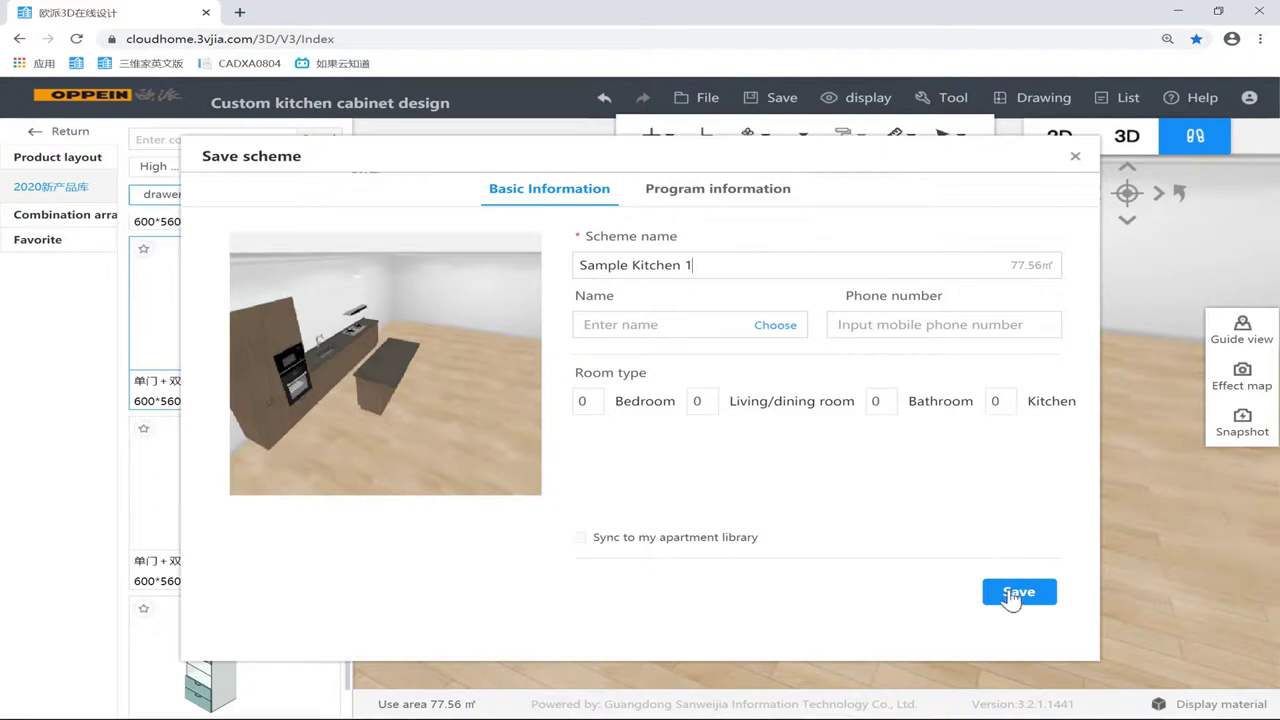
click(1016, 593)
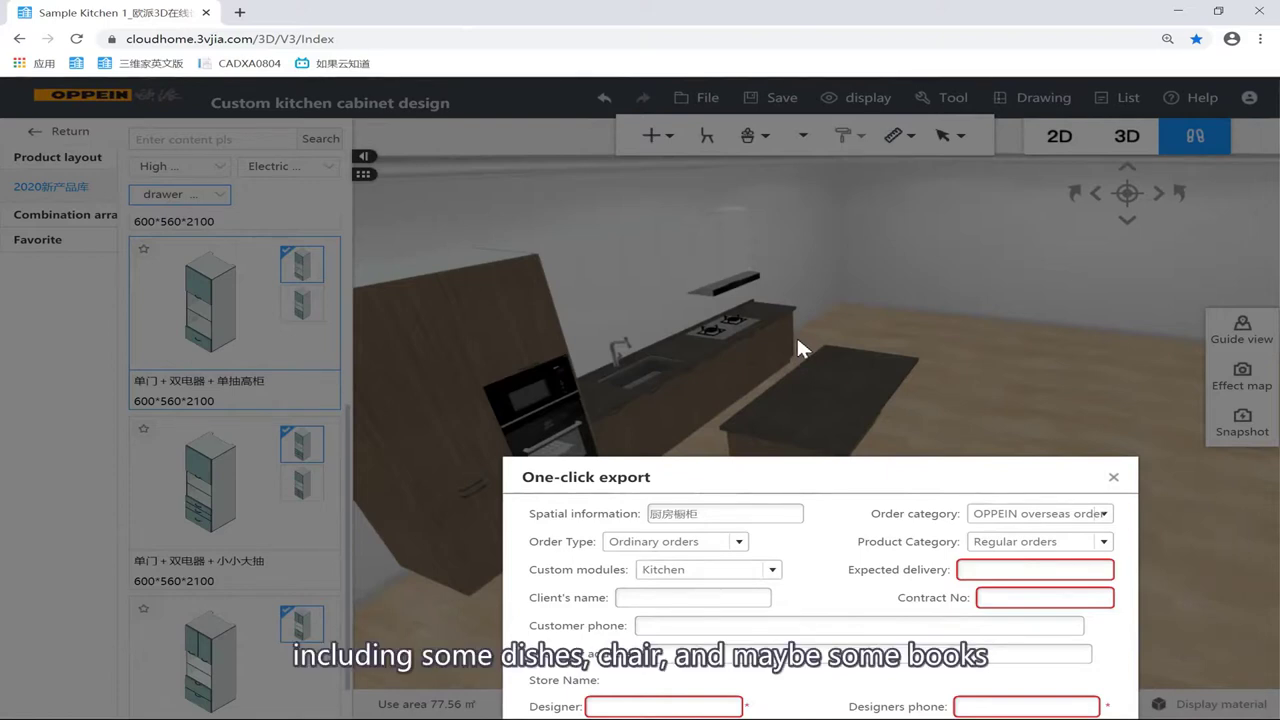
Step: Bring the whole One-click export form into view, review its required order fields, and close it without exporting
drag(787, 469, 718, 184)
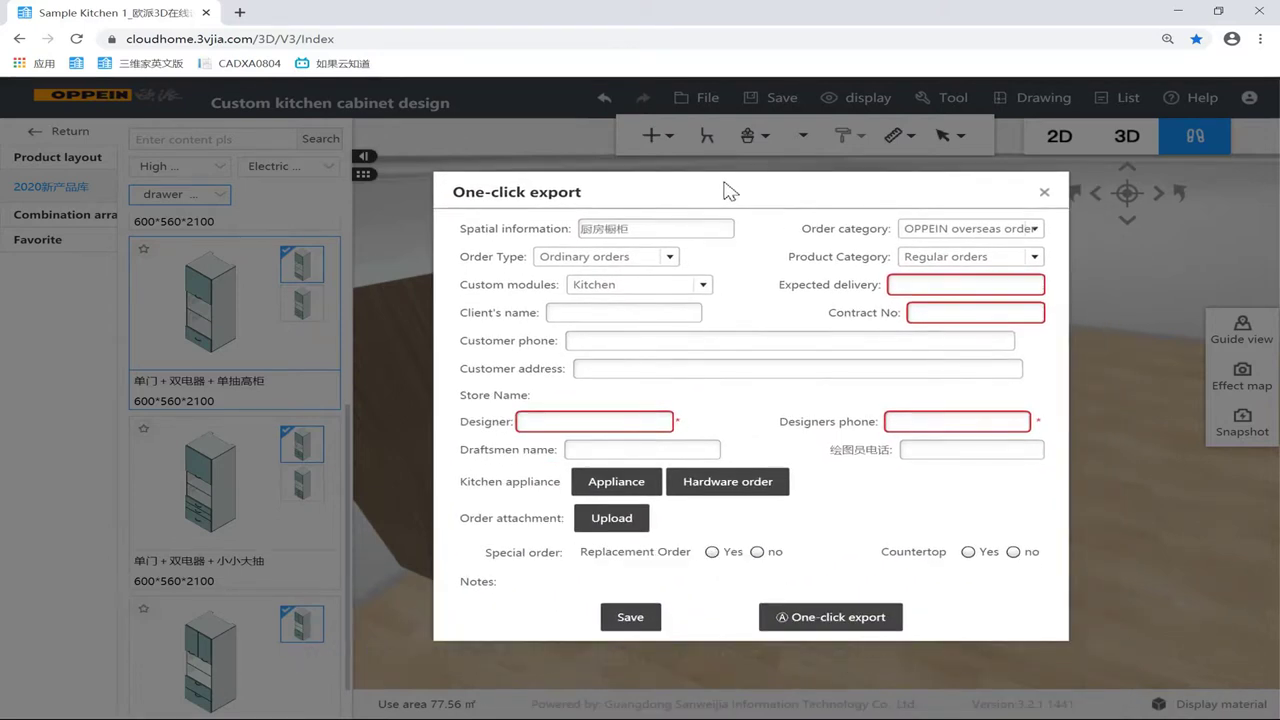
drag(724, 187, 670, 212)
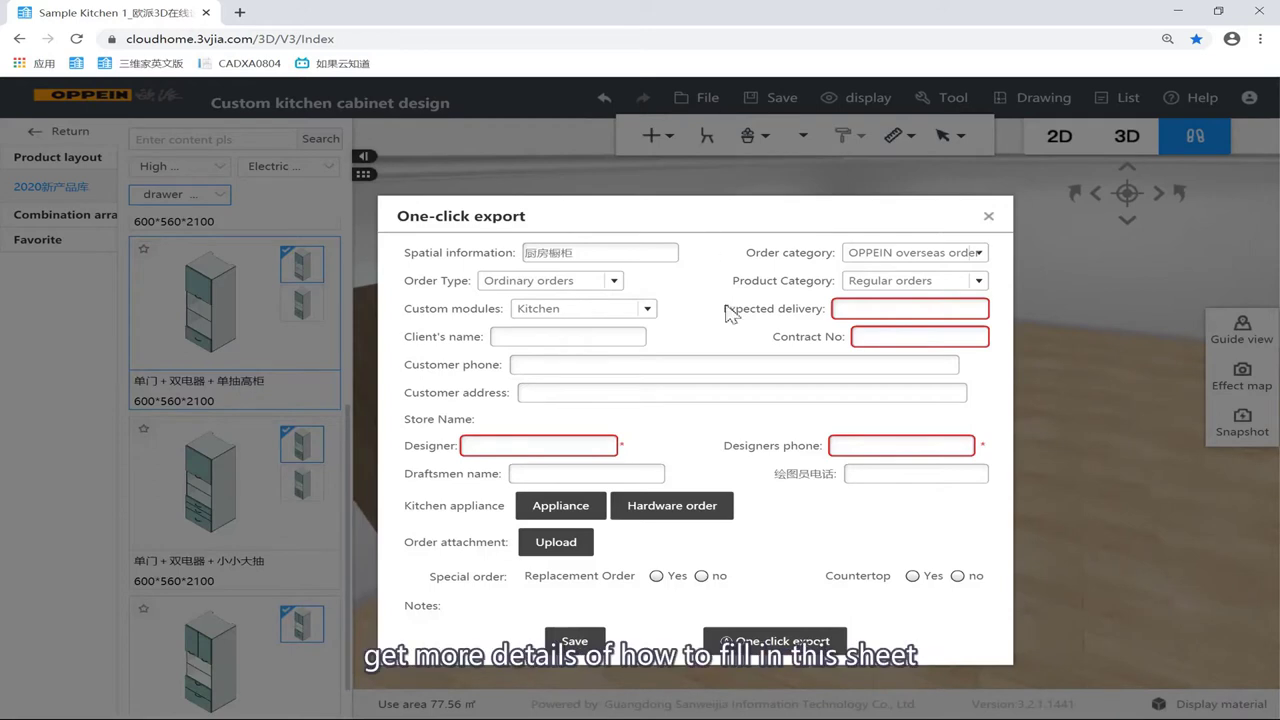
click(989, 218)
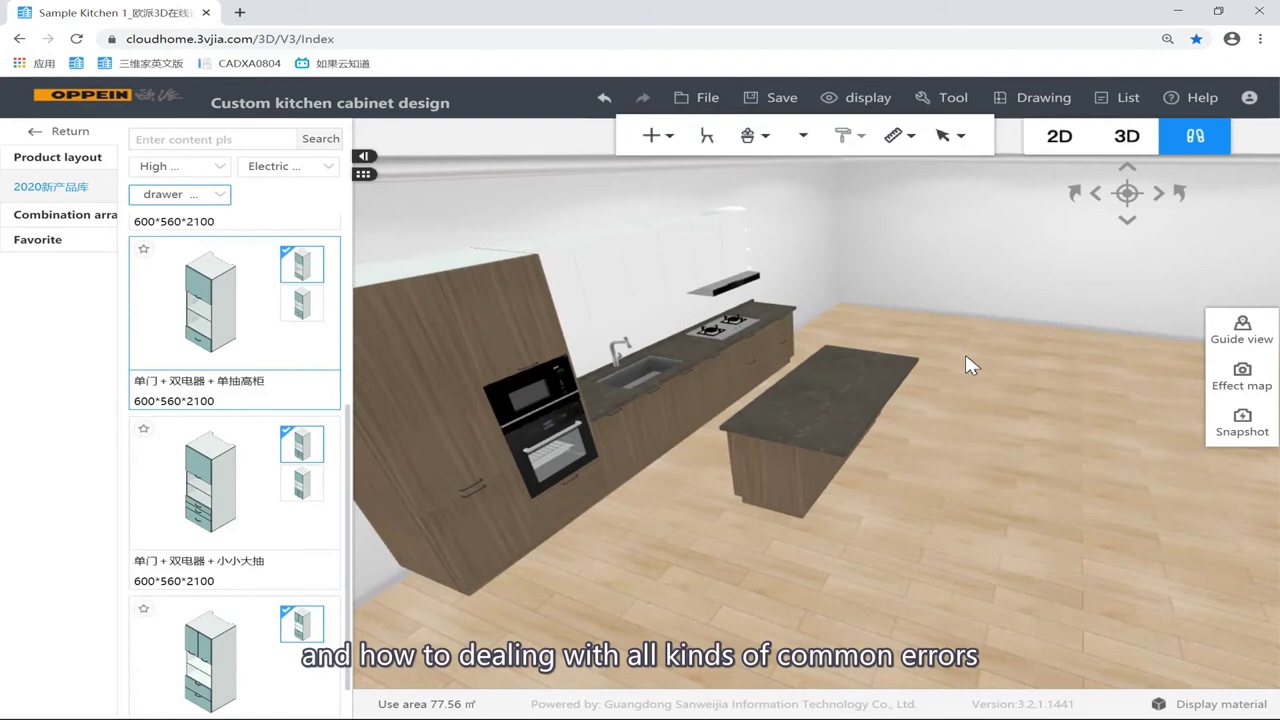
drag(966, 356, 828, 315)
scroll(884, 369, down, 3)
drag(867, 372, 808, 419)
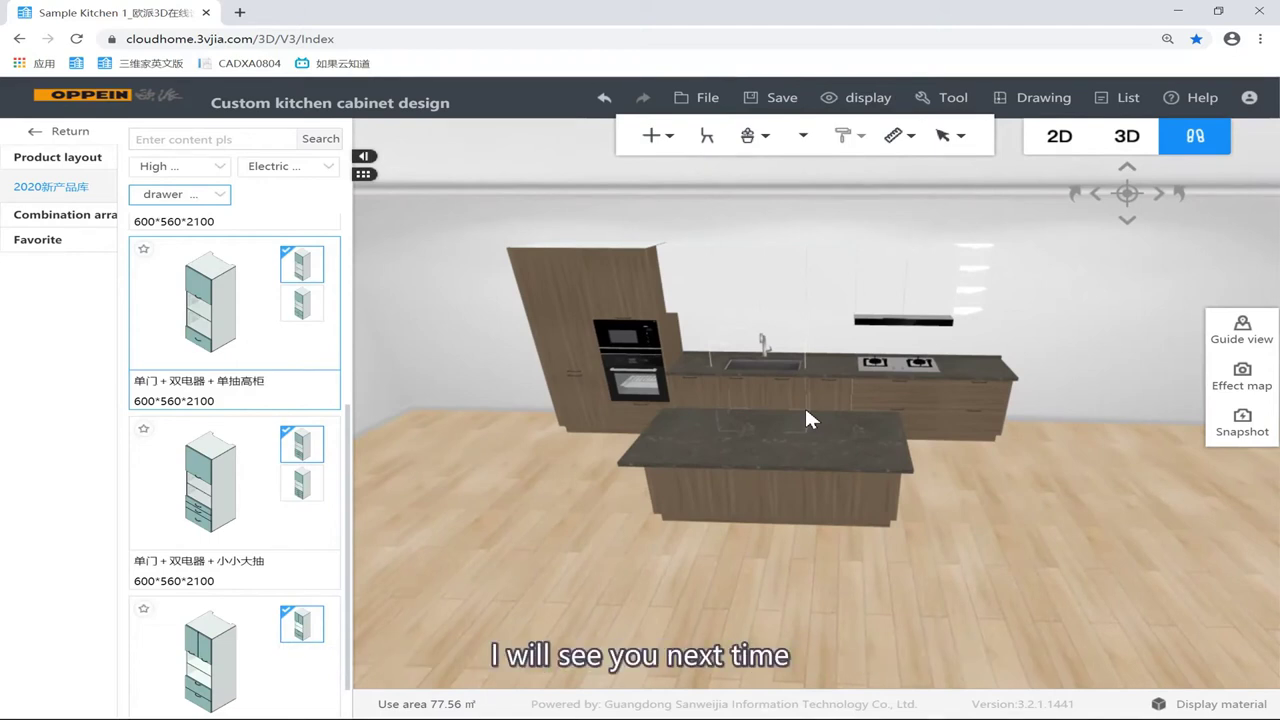
click(1025, 510)
drag(1025, 510, 1040, 514)
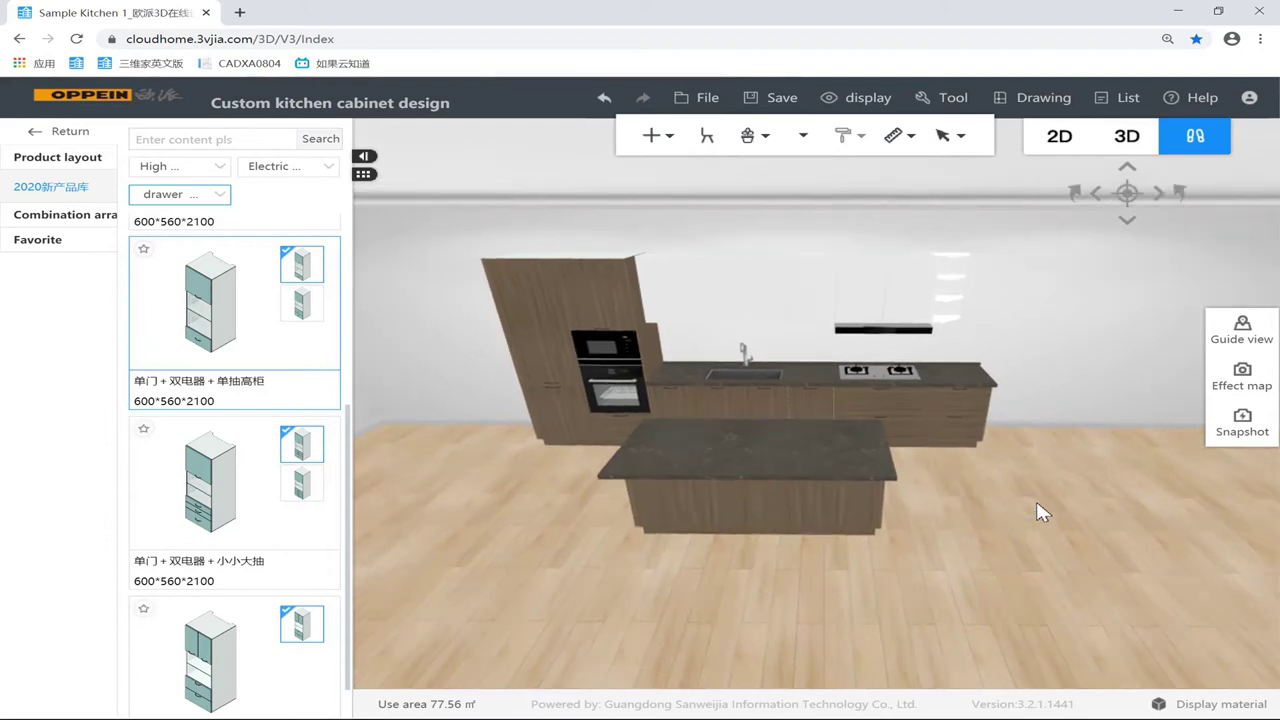